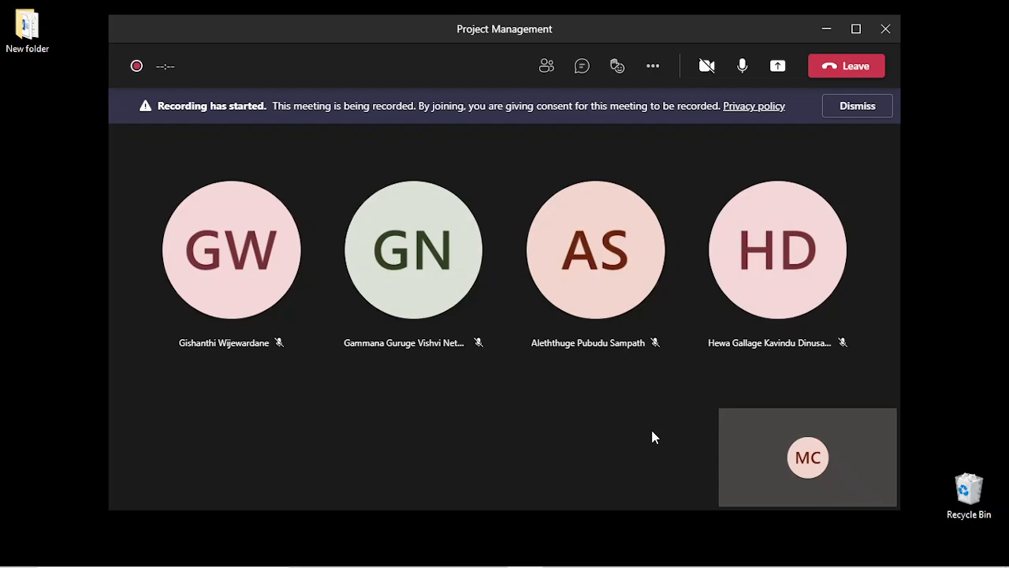
- Maximize the Project Management meeting window and share the entire screen with the participants
left_click(856, 30)
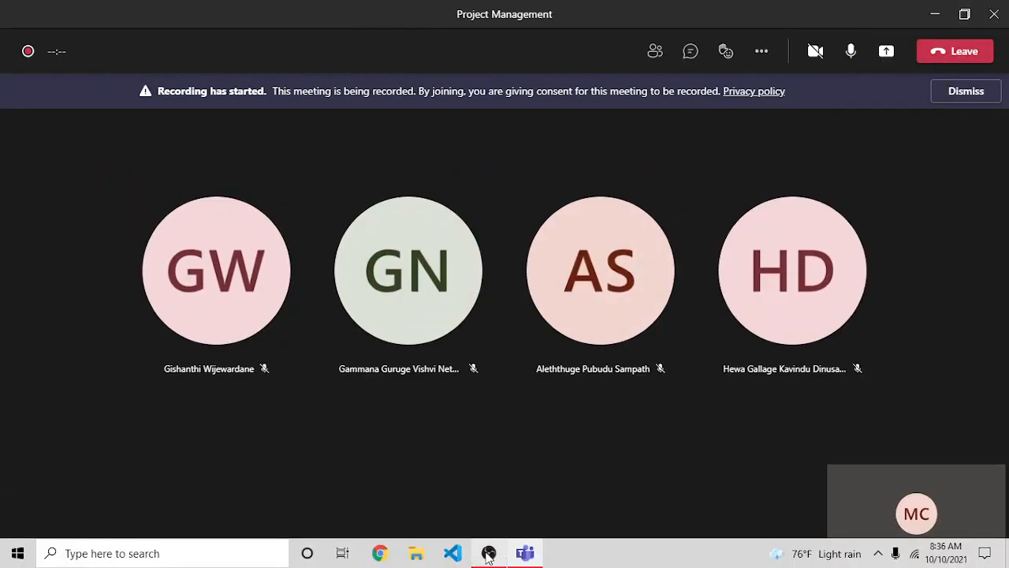
left_click(886, 54)
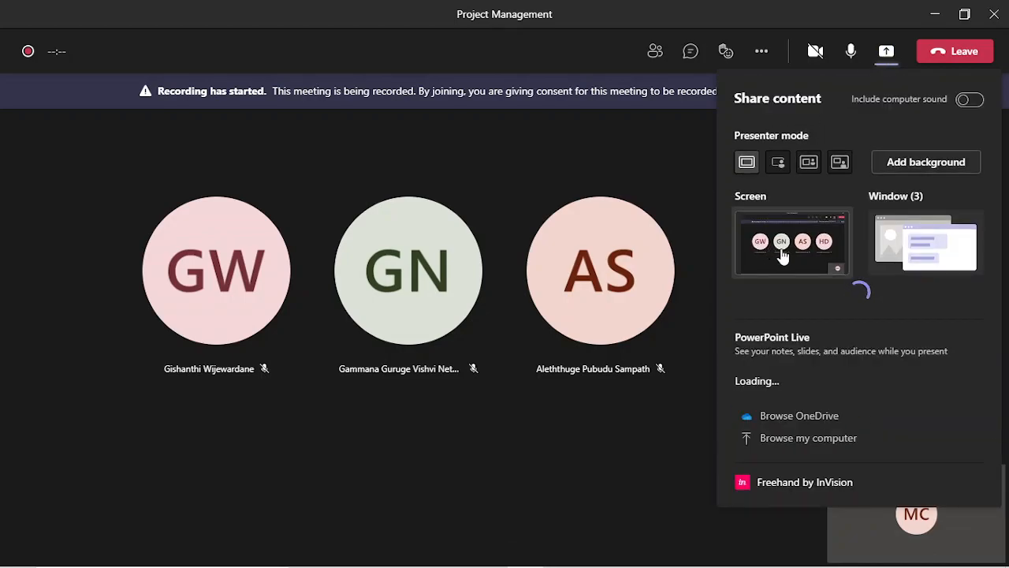
left_click(782, 254)
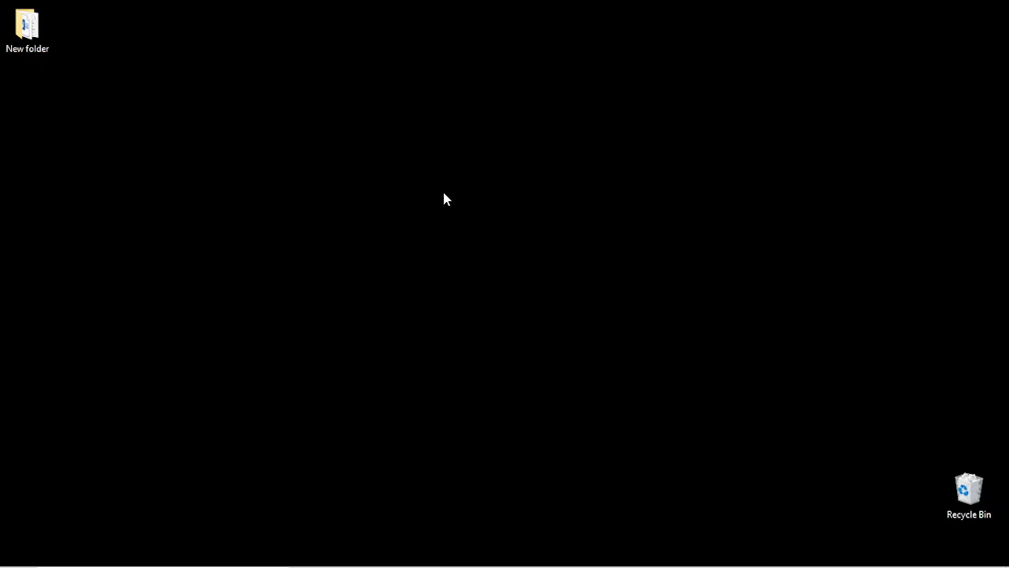
- Launch Project 2013 from a system search for "project" and create a blank project
key("super")
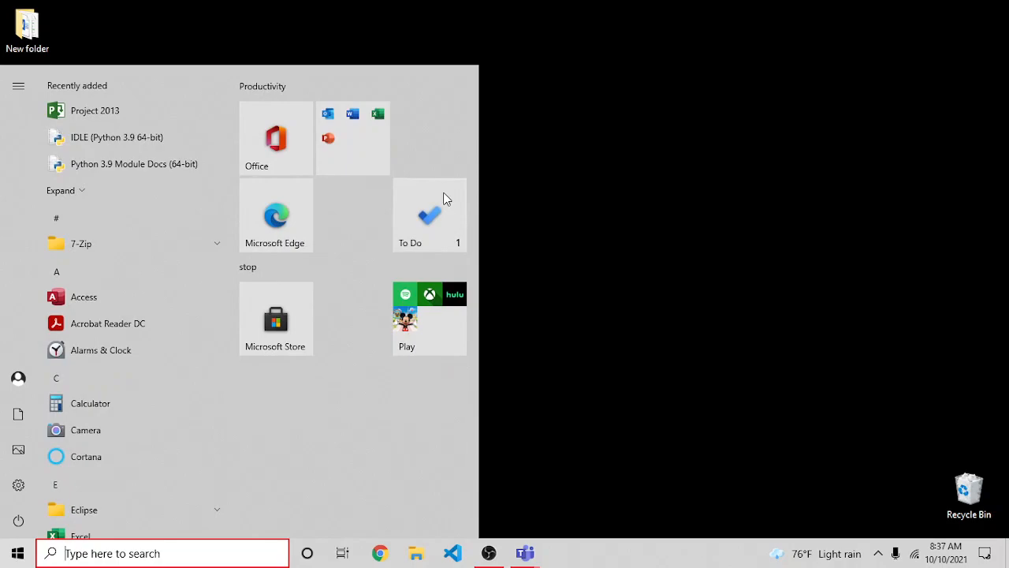
key("super")
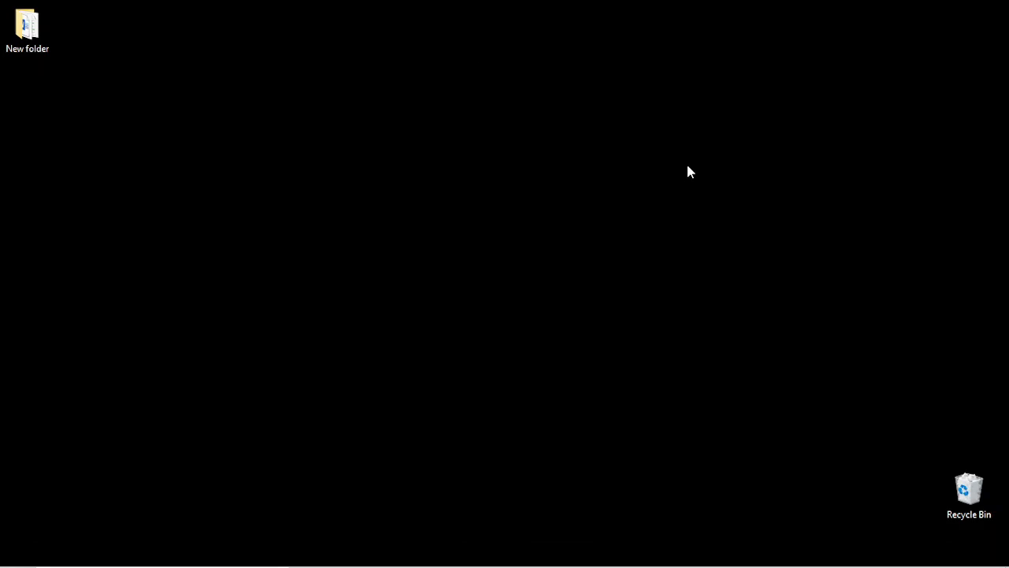
key("super")
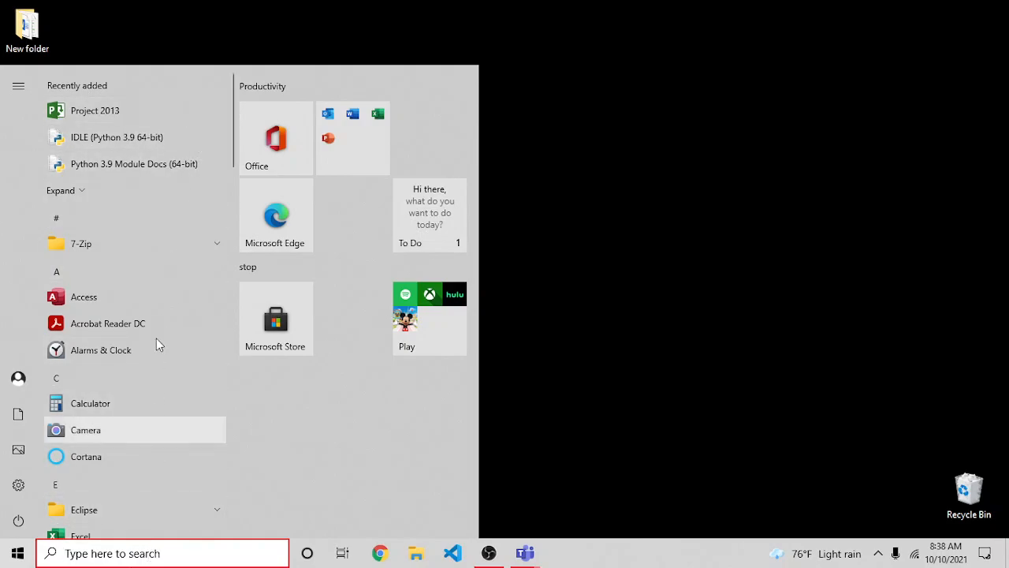
left_click(139, 554)
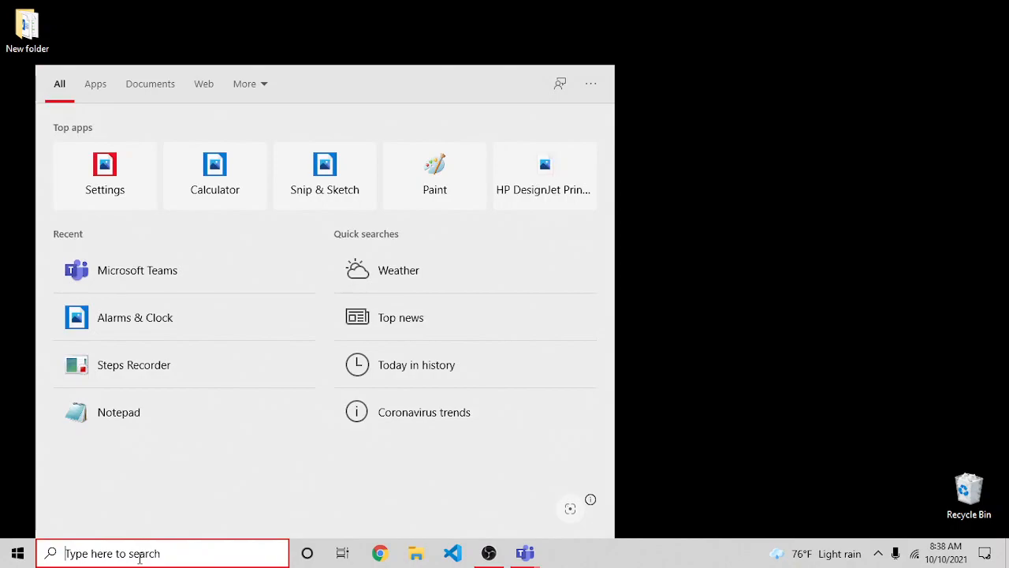
type("project")
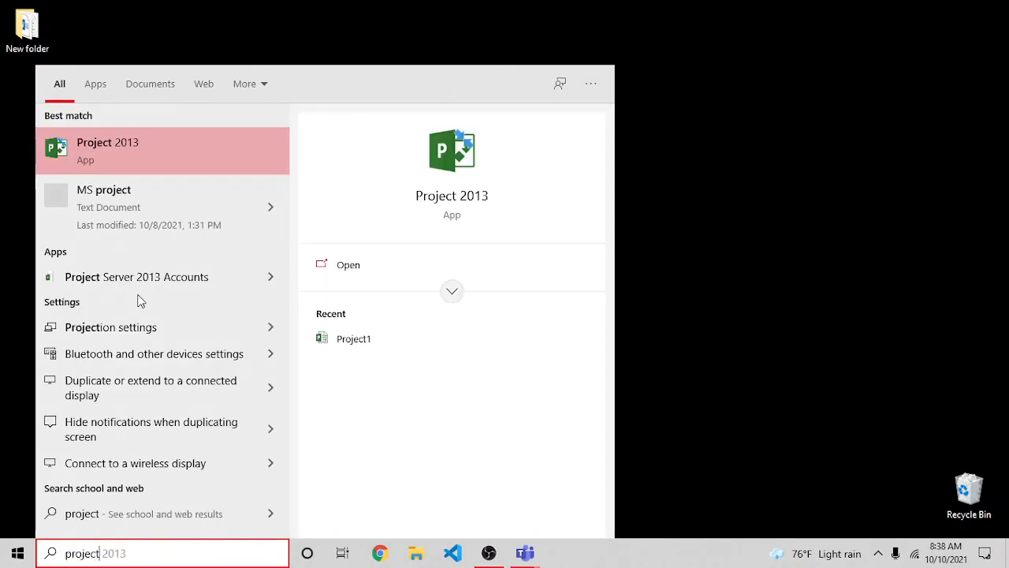
left_click(148, 149)
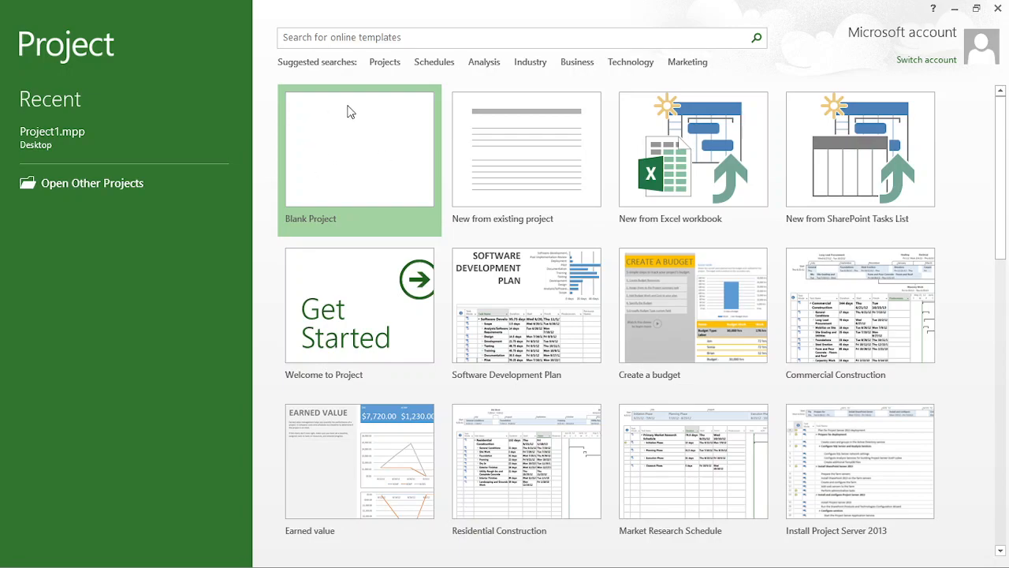
left_click(337, 175)
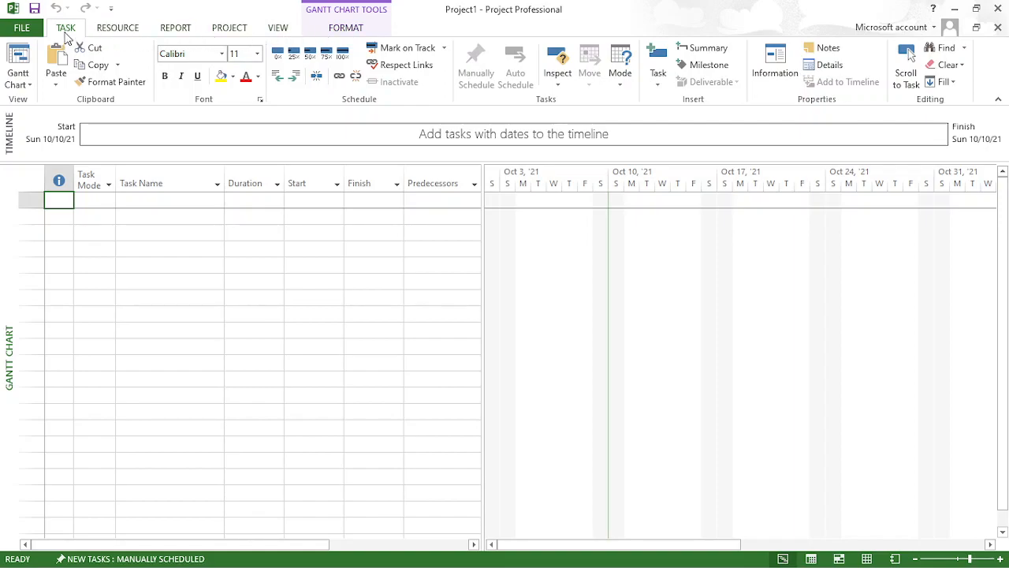
left_click(108, 33)
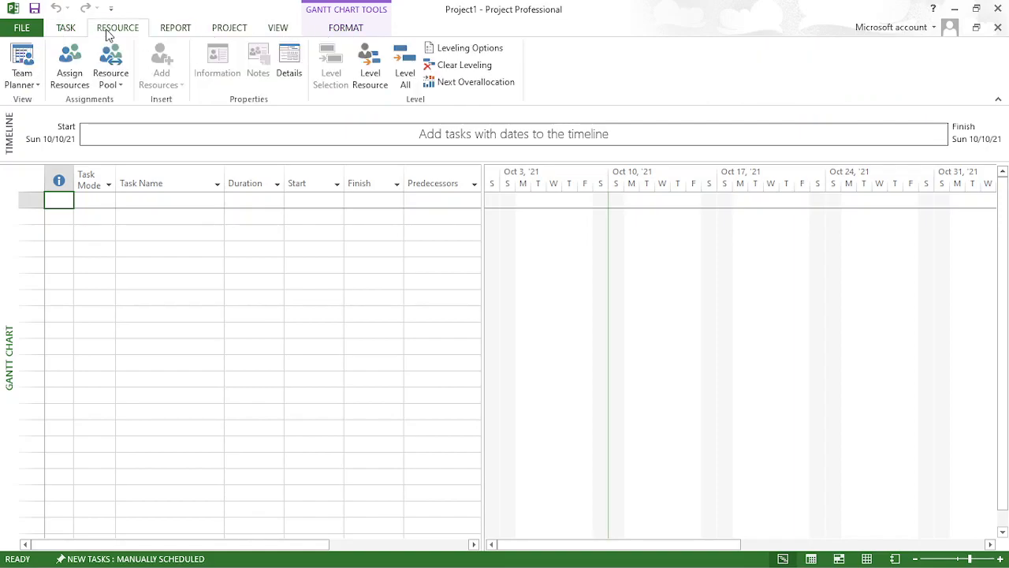
left_click(165, 33)
left_click(228, 30)
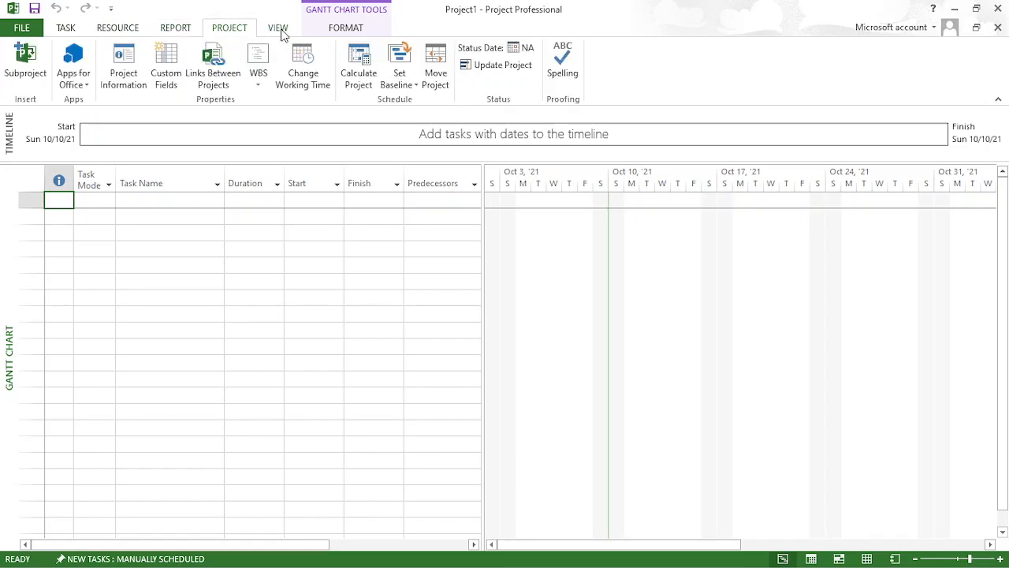
left_click(280, 30)
left_click(341, 30)
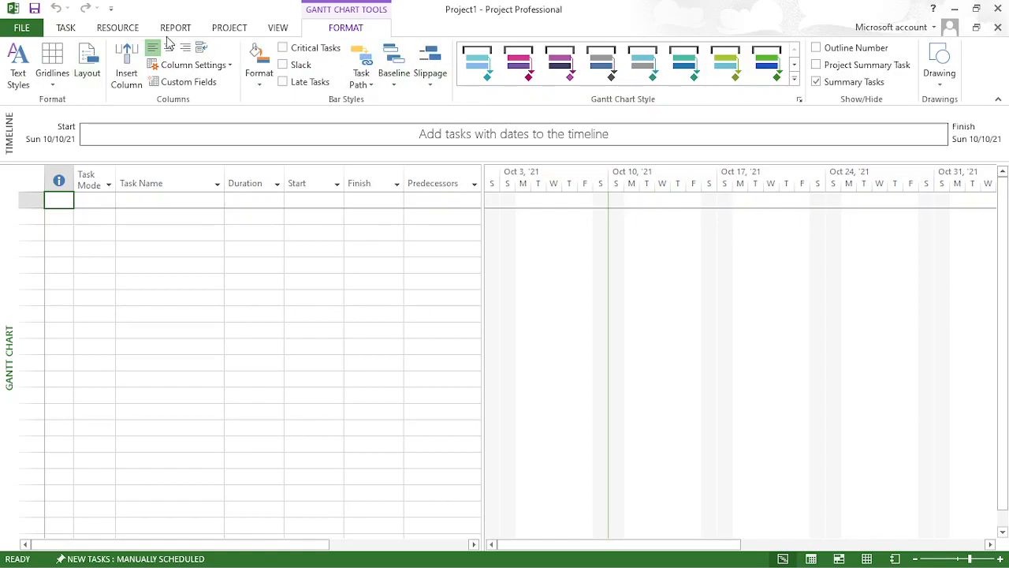
left_click(73, 29)
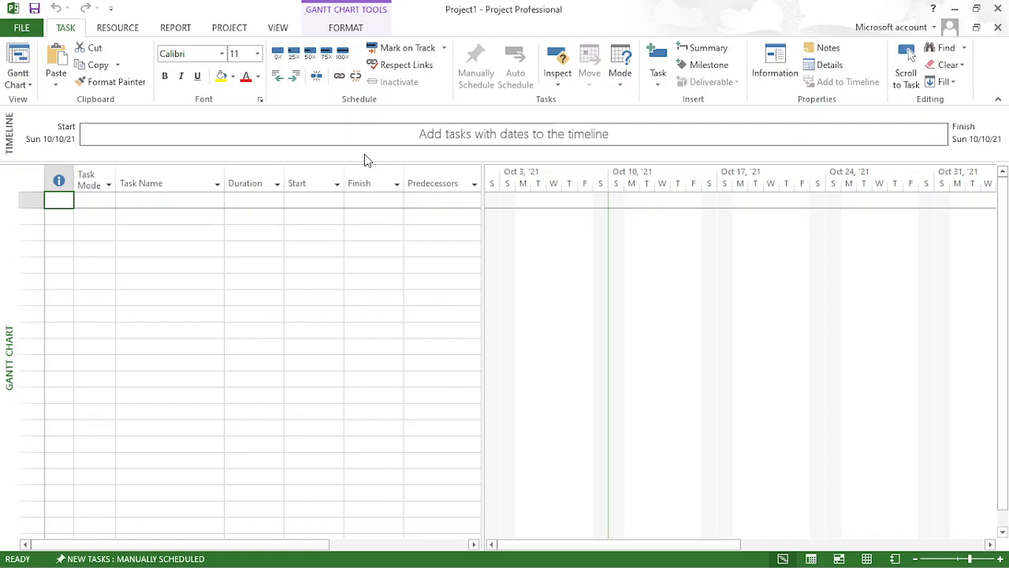
- Open the general Project options and examine the available default views and date formats
left_click(22, 28)
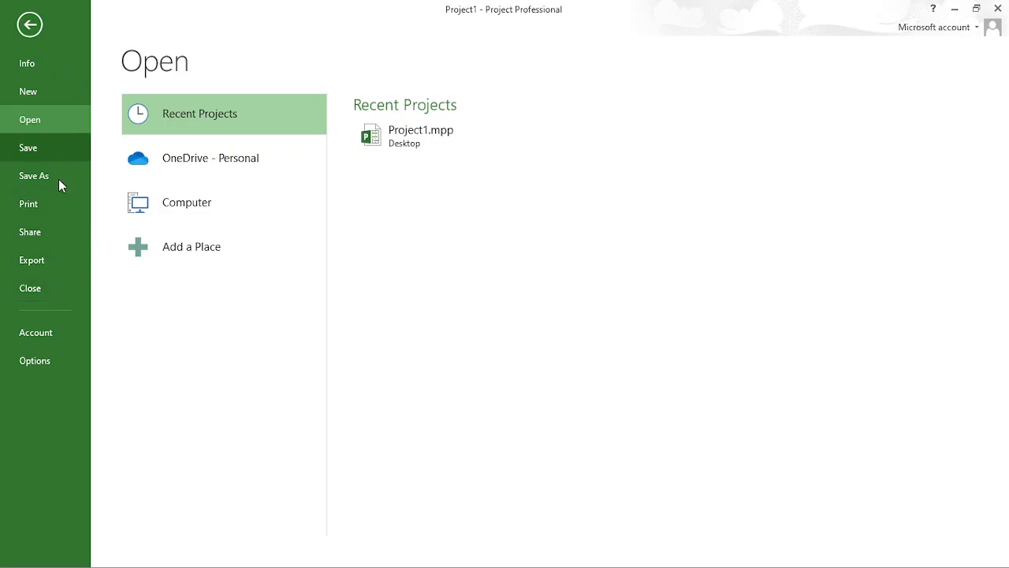
left_click(36, 360)
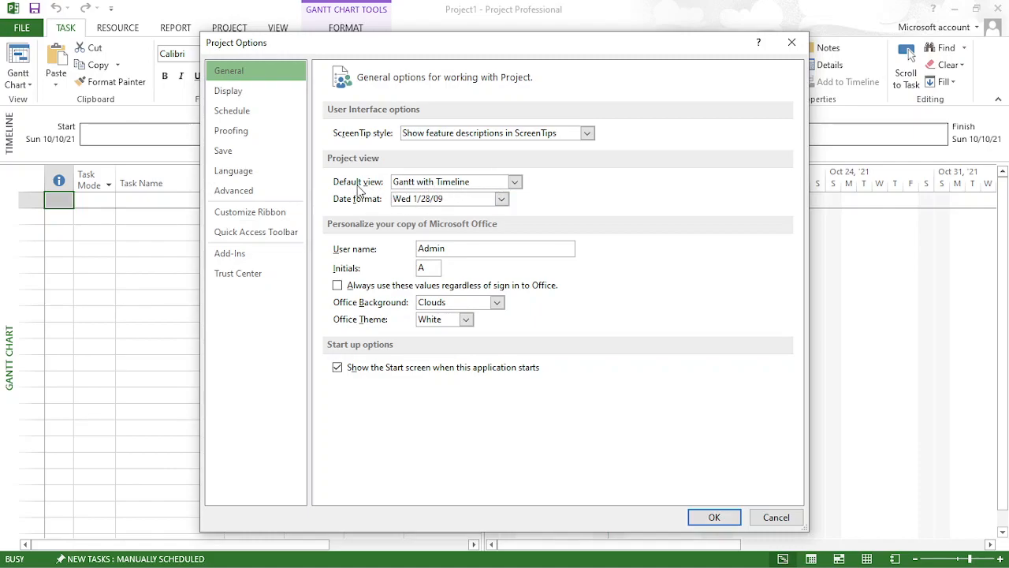
left_click(426, 186)
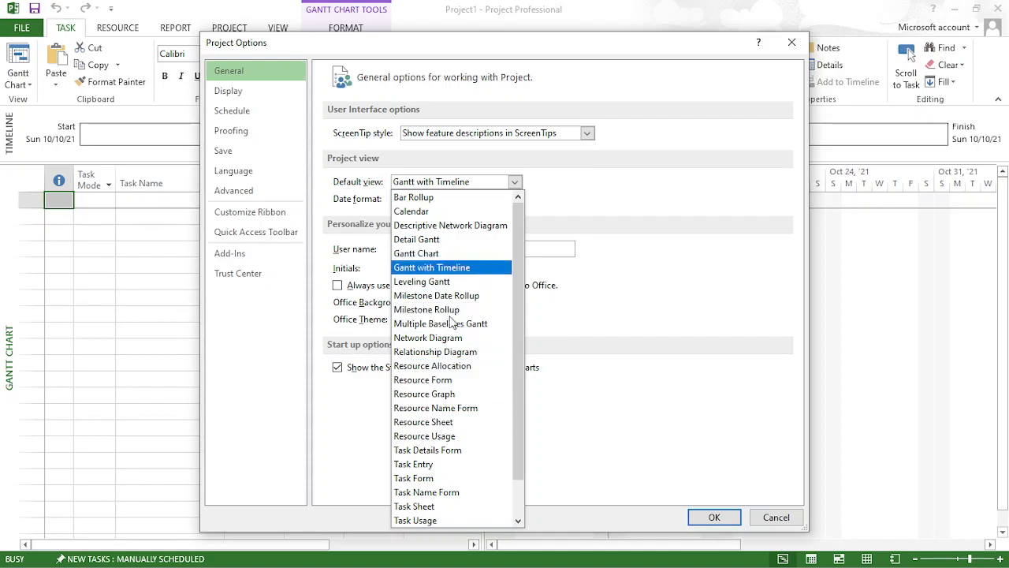
left_click(514, 182)
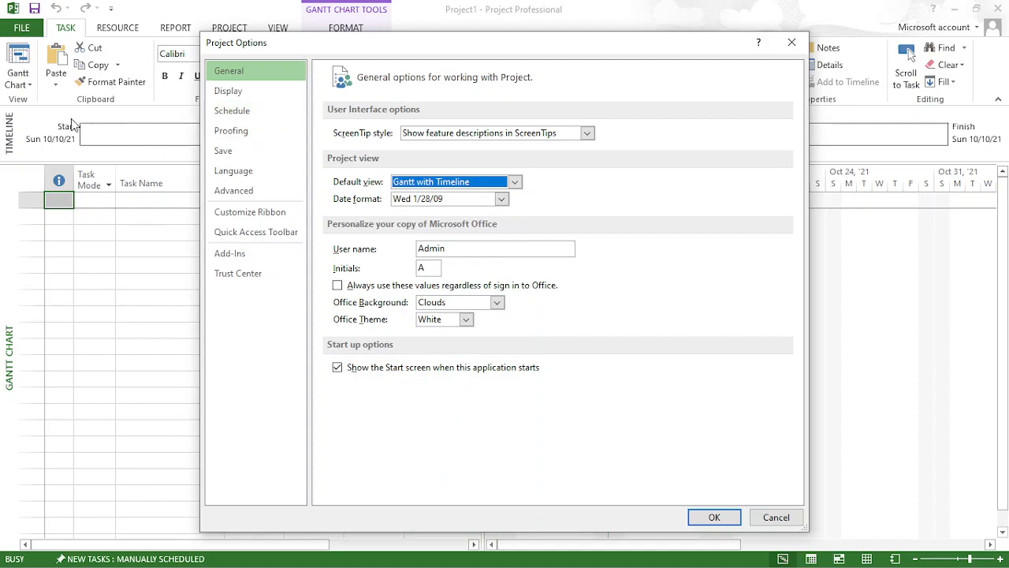
left_click_drag(307, 44, 631, 99)
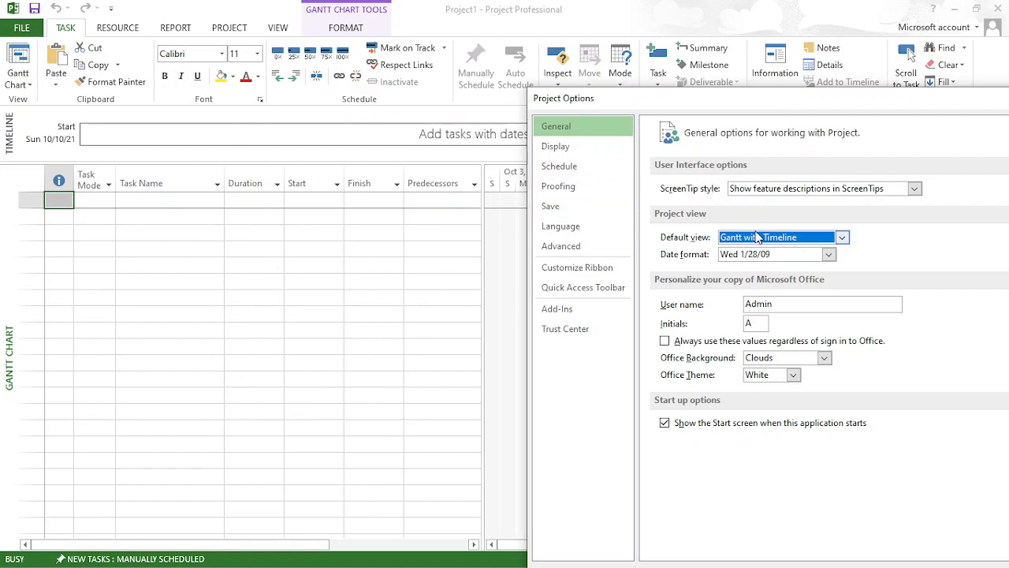
left_click(750, 254)
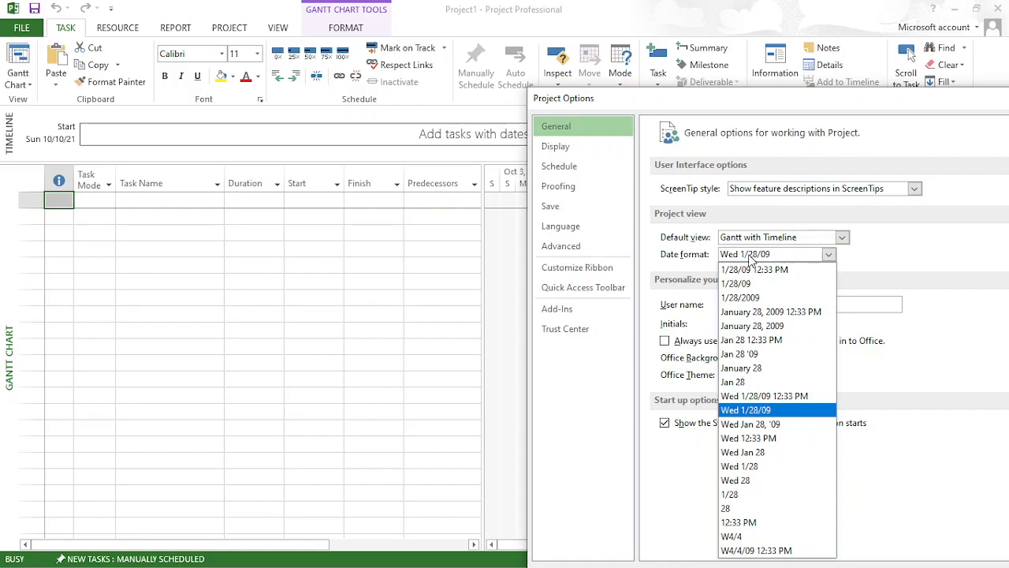
left_click(686, 103)
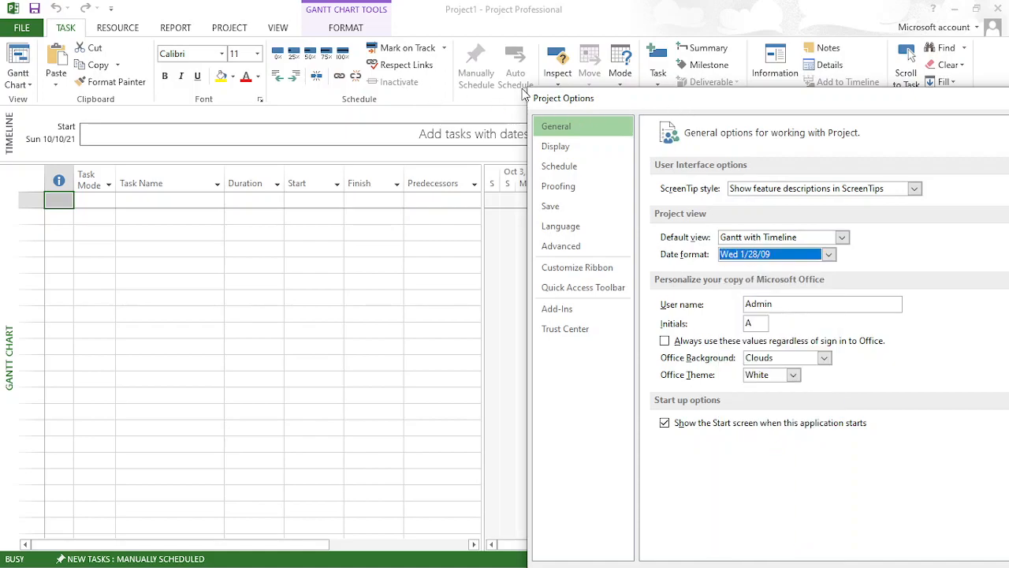
left_click_drag(620, 99, 266, 49)
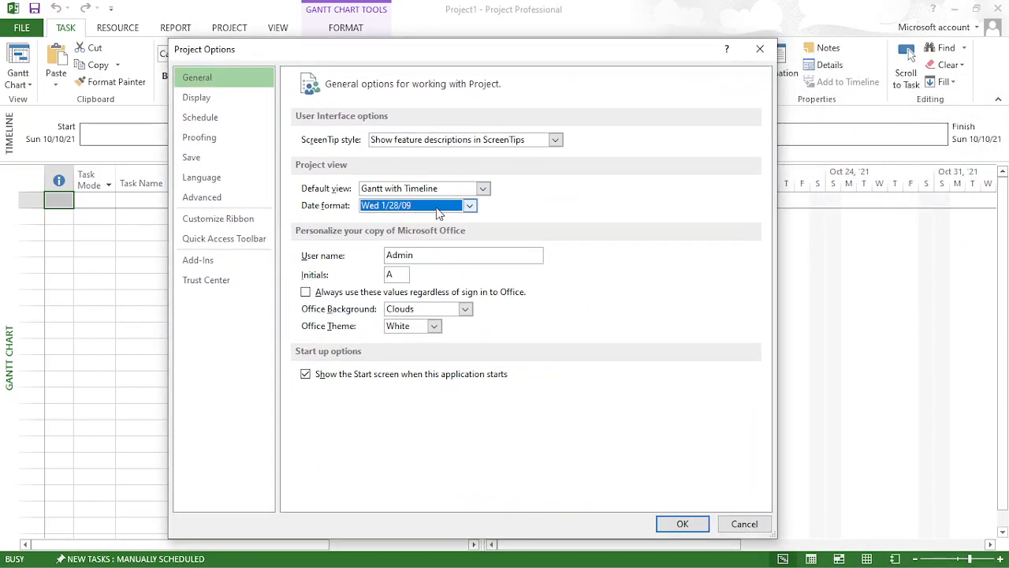
left_click(470, 207)
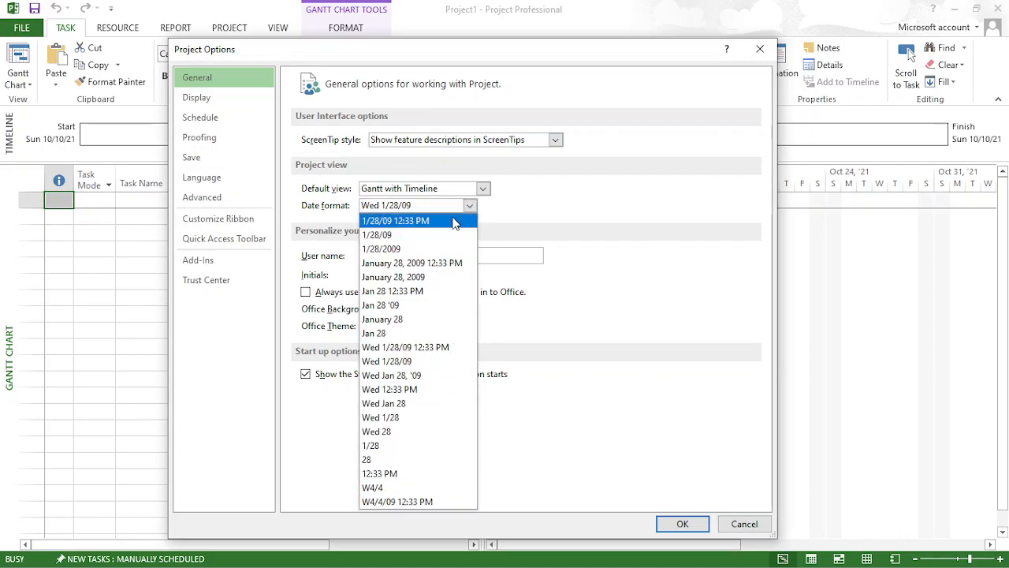
left_click(578, 217)
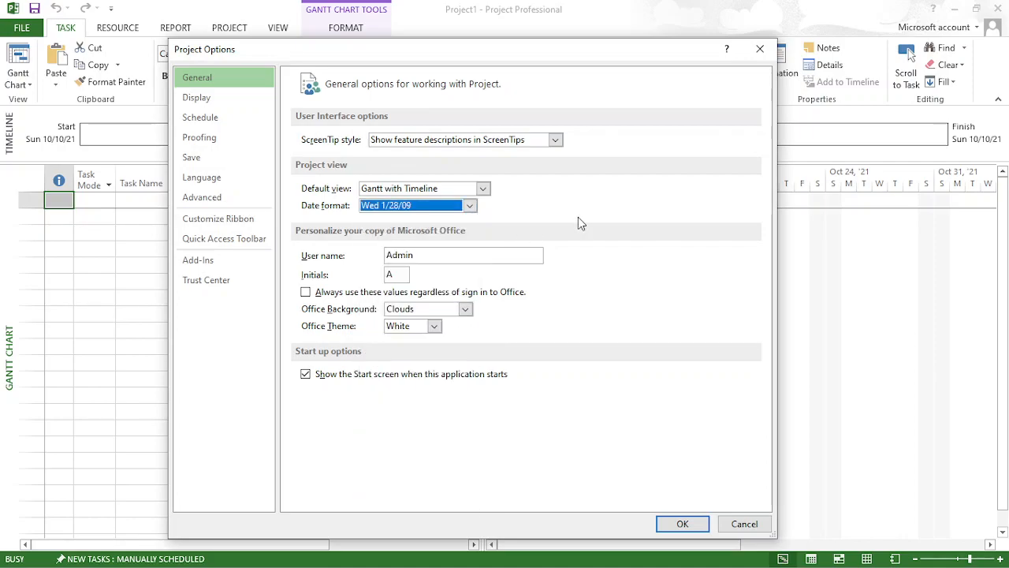
- Check the available Office theme and Office background choices in the general options
left_click(434, 325)
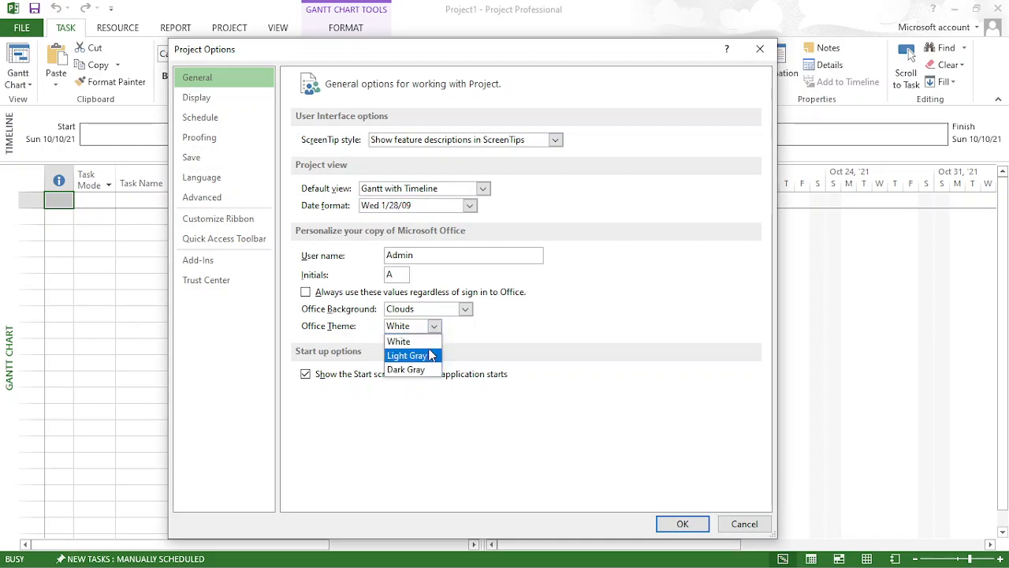
left_click(401, 333)
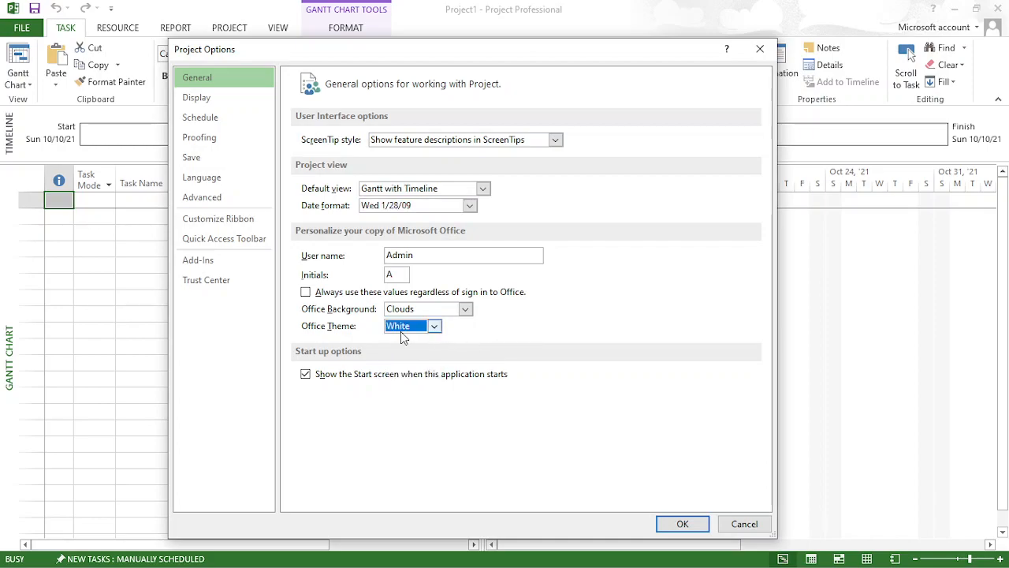
left_click(466, 309)
left_click(553, 328)
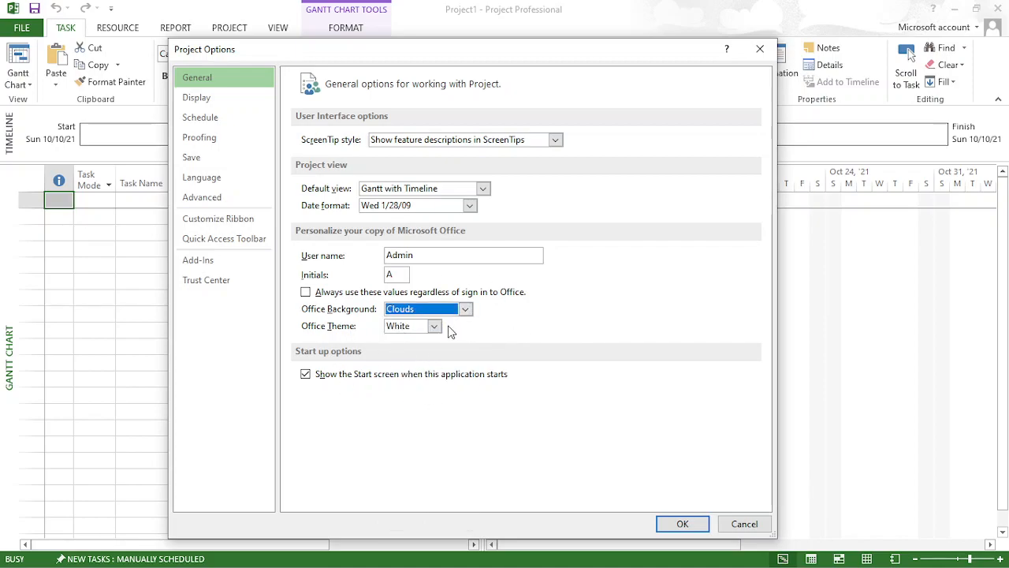
- Go to the advanced Project options and set the undo levels to 50
left_click(233, 201)
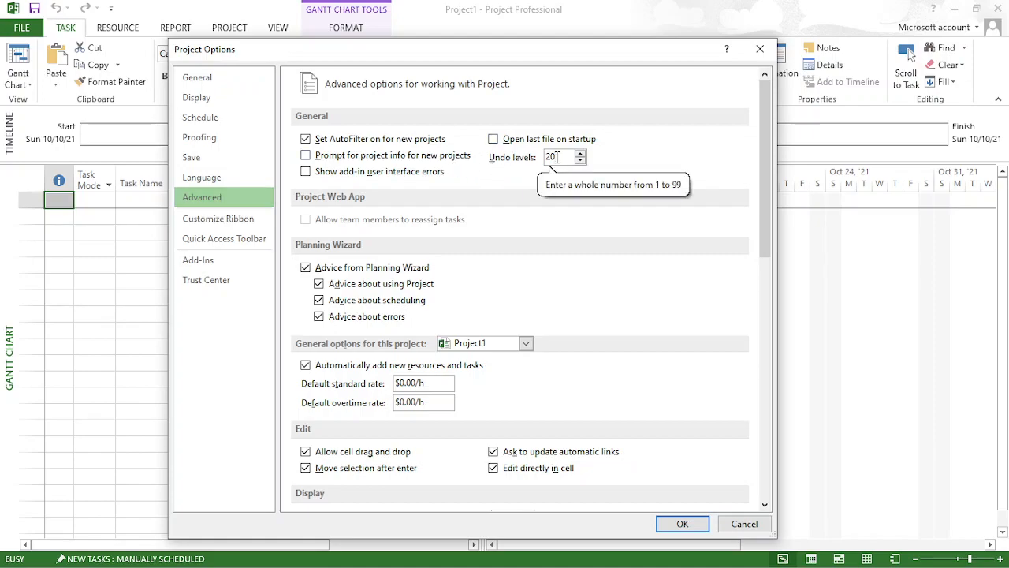
key("BackSpace")
key("BackSpace")
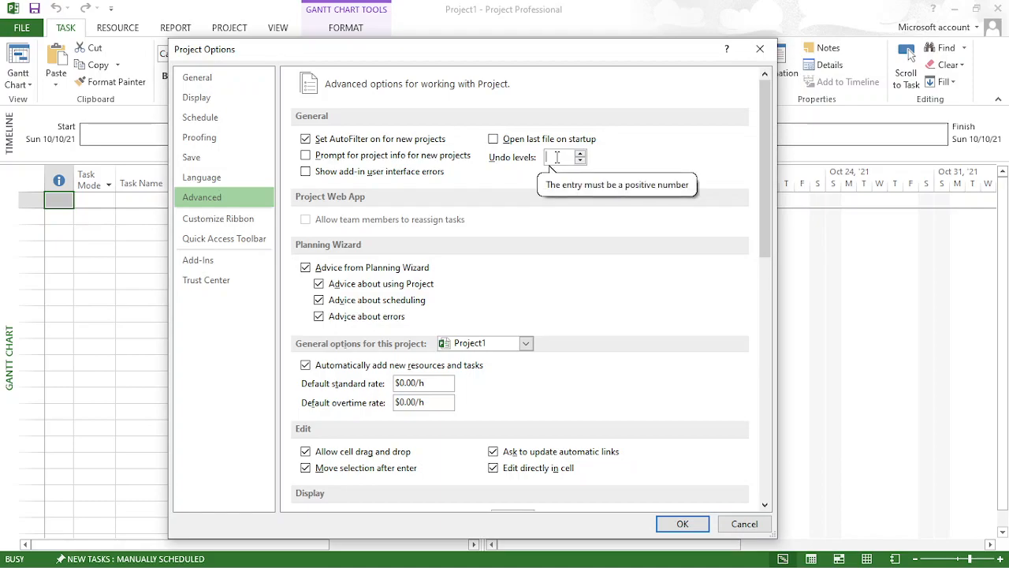
type("0")
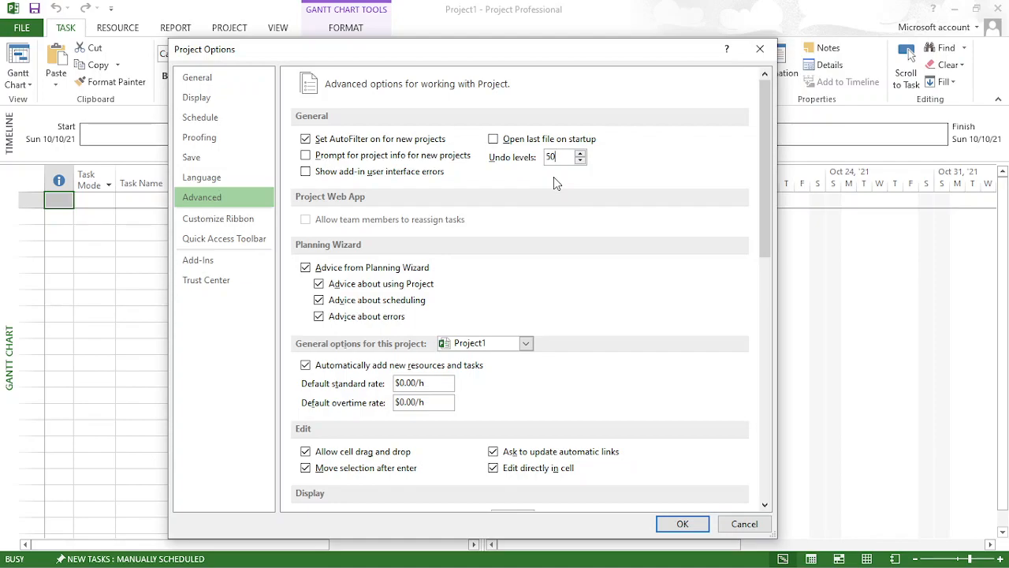
- Try 99, 50 and 100 as the number of undo levels to test the allowed range
key("BackSpace")
key("BackSpace")
type("99")
key("BackSpace")
key("BackSpace")
type("50")
key("BackSpace")
key("BackSpace")
type("99")
key("BackSpace")
key("BackSpace")
type("100")
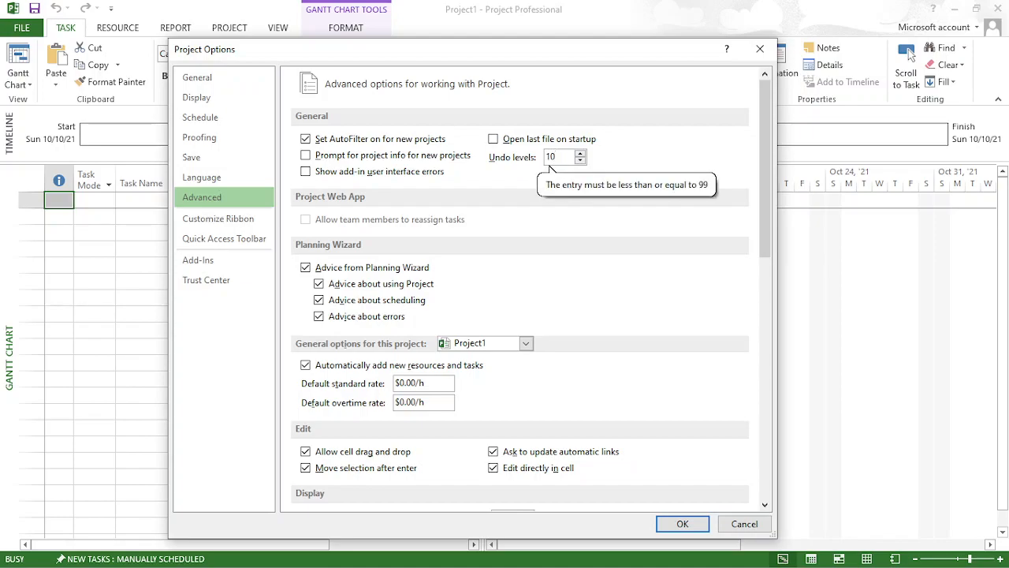
- Set the number of undo levels to 99
key("BackSpace")
key("BackSpace")
type("99")
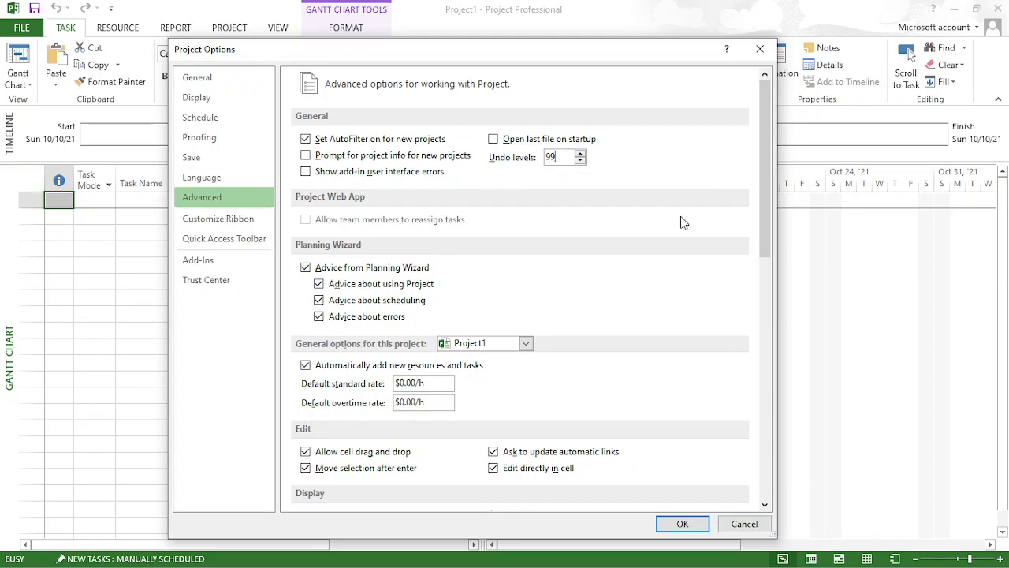
- Disable automatically adding new resources and tasks for Project1, and enable quick access to recent projects in the display options
right_click(766, 242)
left_click(761, 241)
scroll(762, 242, "down", 5)
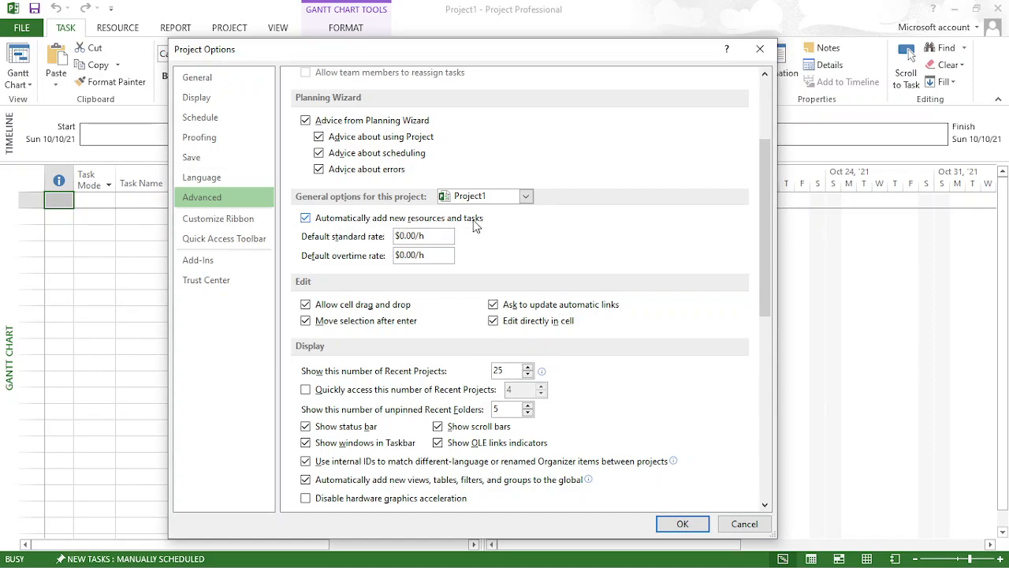
left_click(307, 220)
left_click_drag(764, 254, 761, 361)
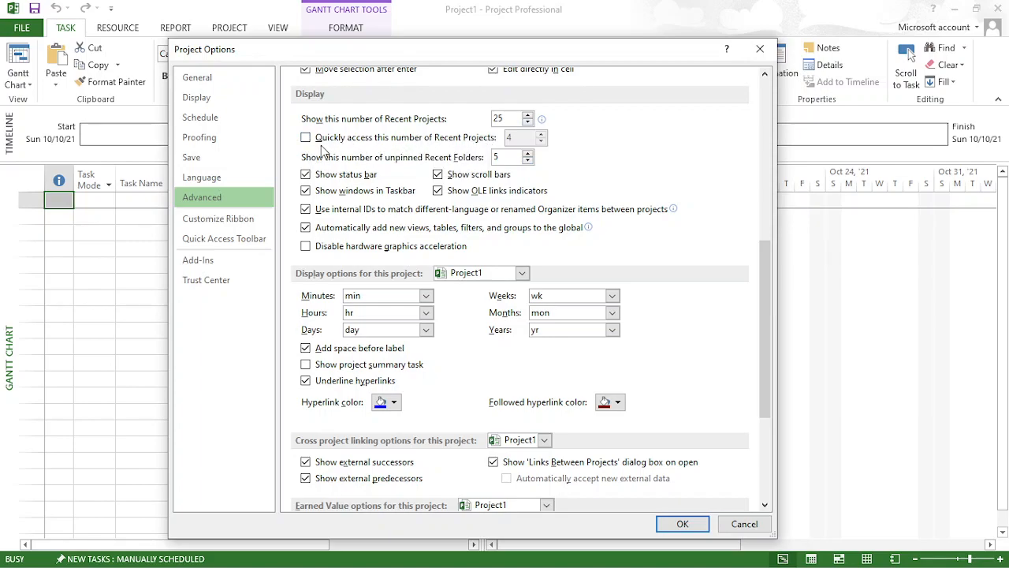
left_click(306, 140)
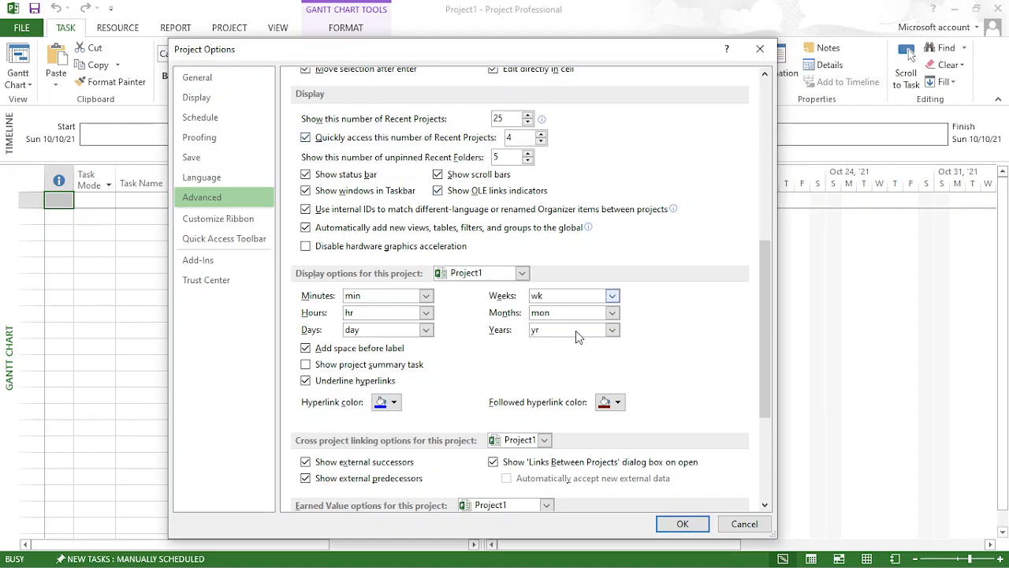
- Apply the current options, and turn on the project summary task for Project1 in the advanced display options
left_click(683, 525)
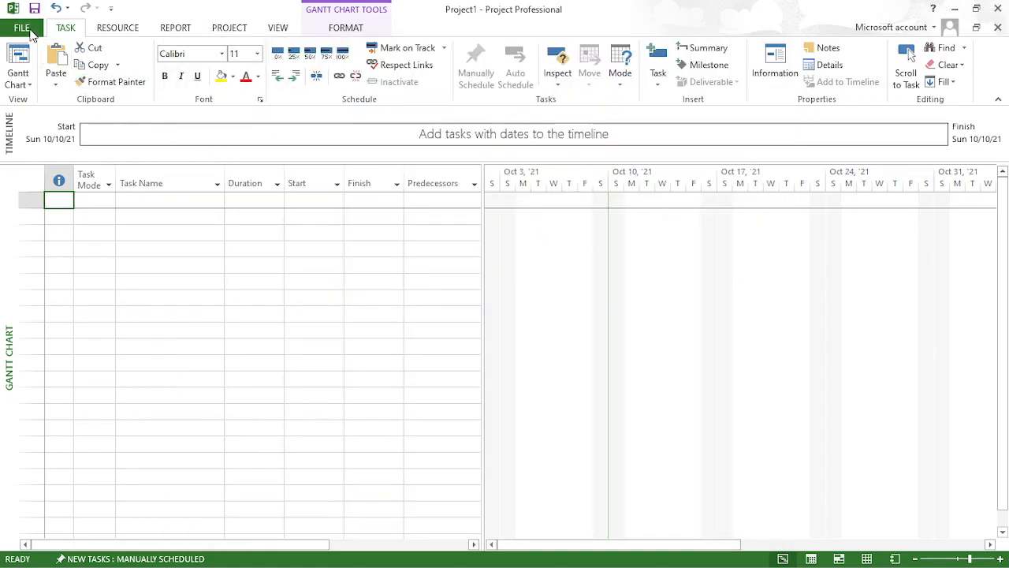
left_click(22, 29)
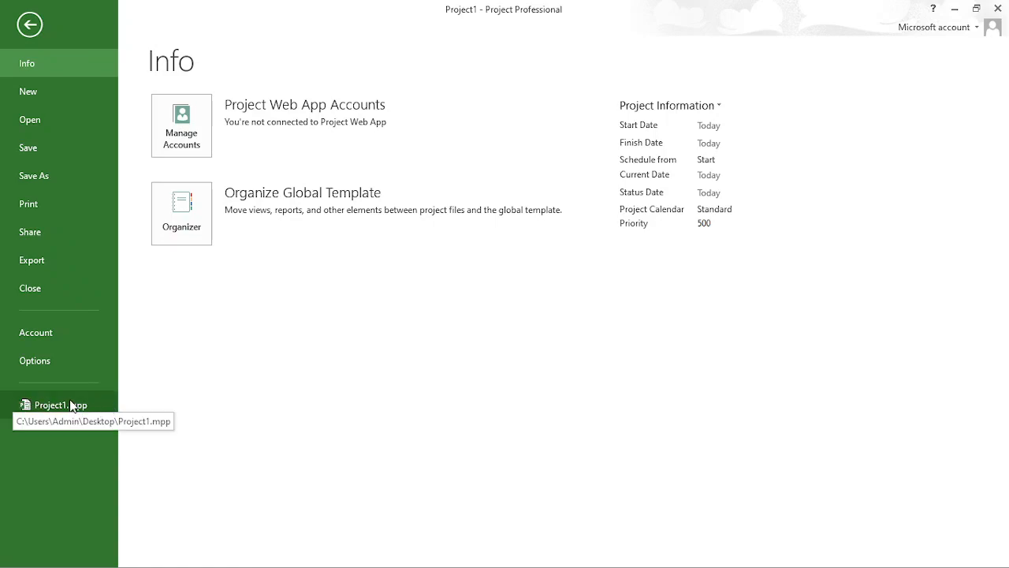
left_click(52, 358)
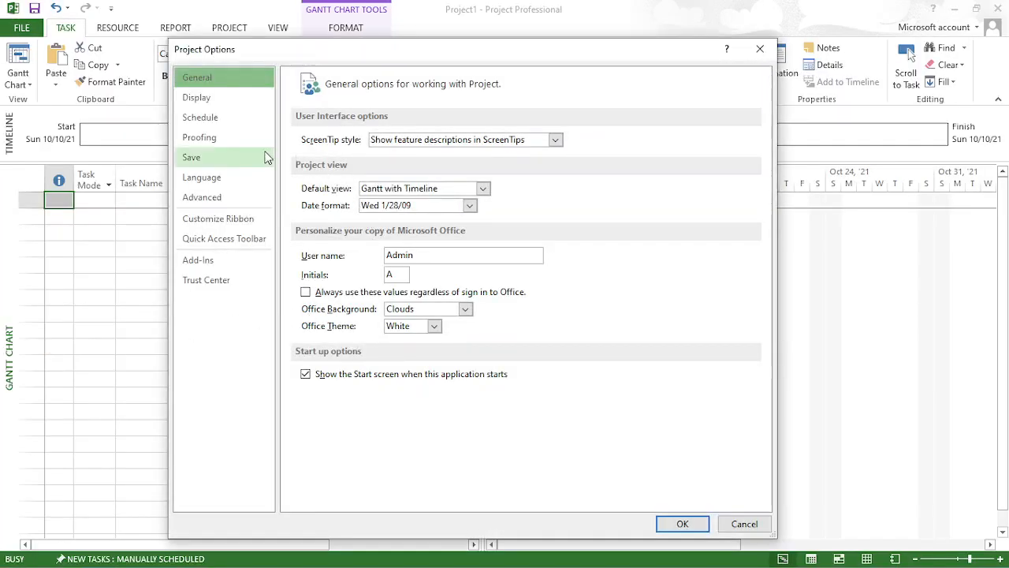
left_click(226, 199)
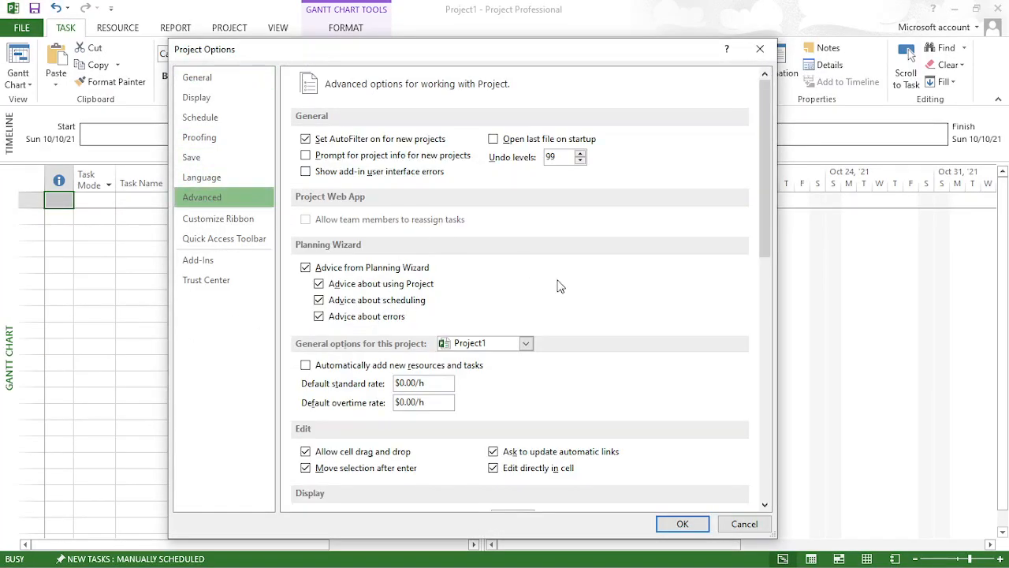
left_click_drag(765, 185, 755, 355)
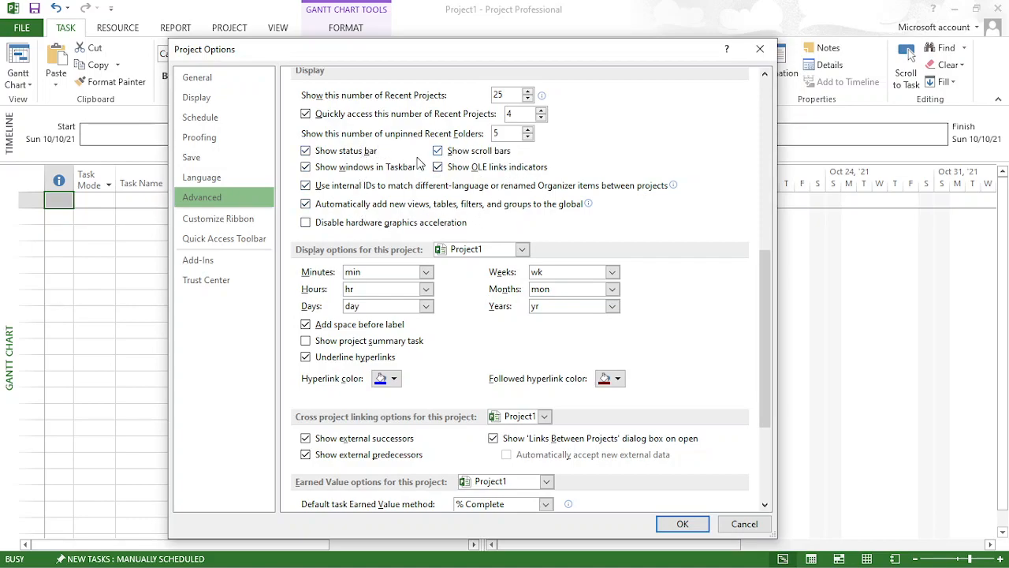
left_click_drag(760, 259, 760, 306)
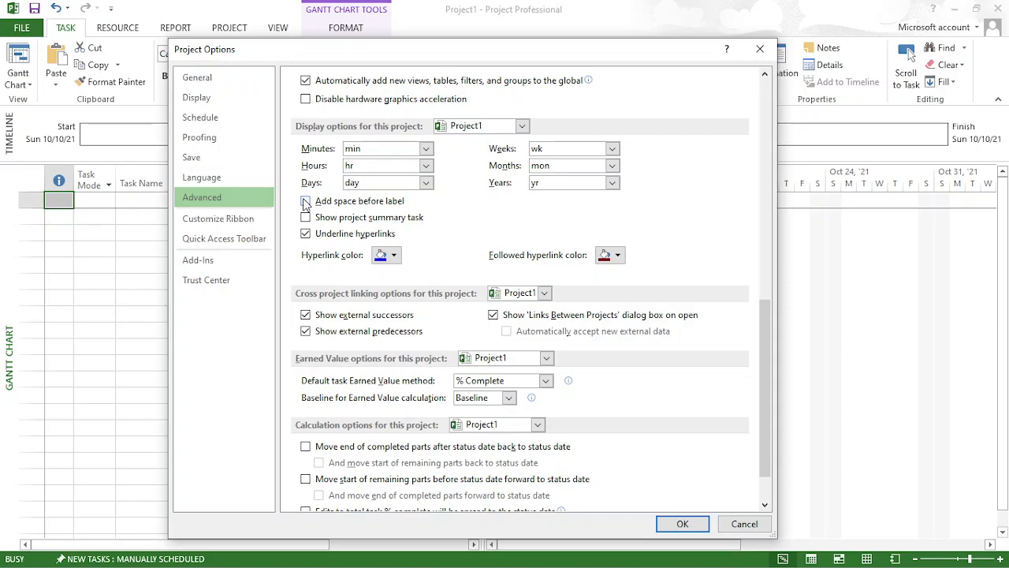
left_click(305, 203)
left_click_drag(763, 331, 762, 374)
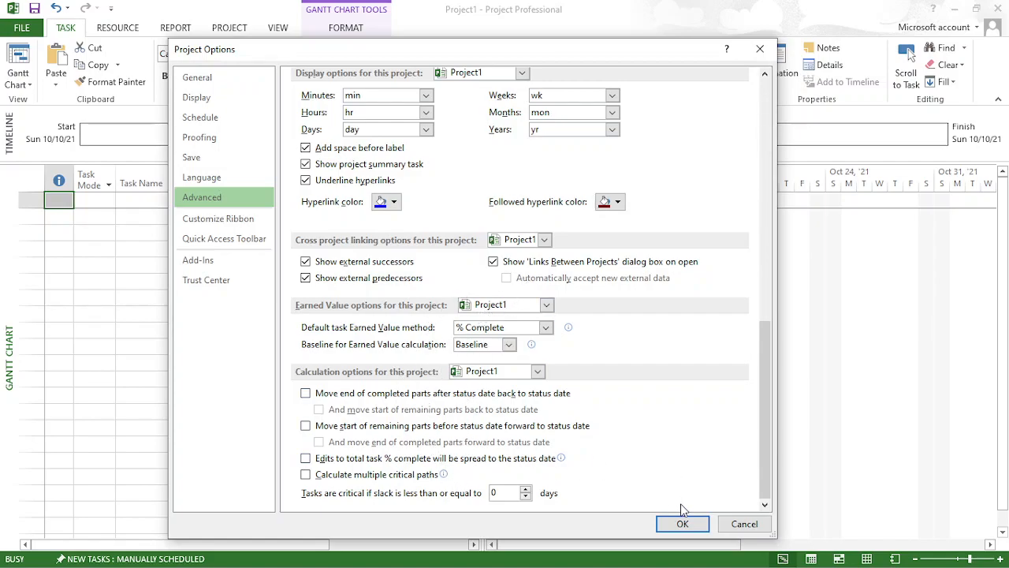
left_click(682, 524)
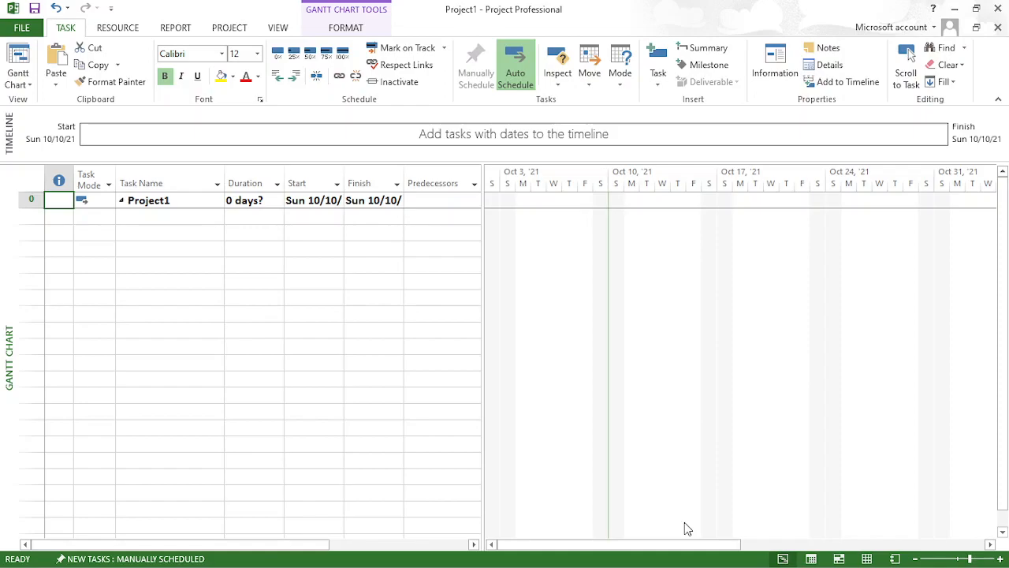
- Go to the Project options that customize how projects are saved
left_click(24, 27)
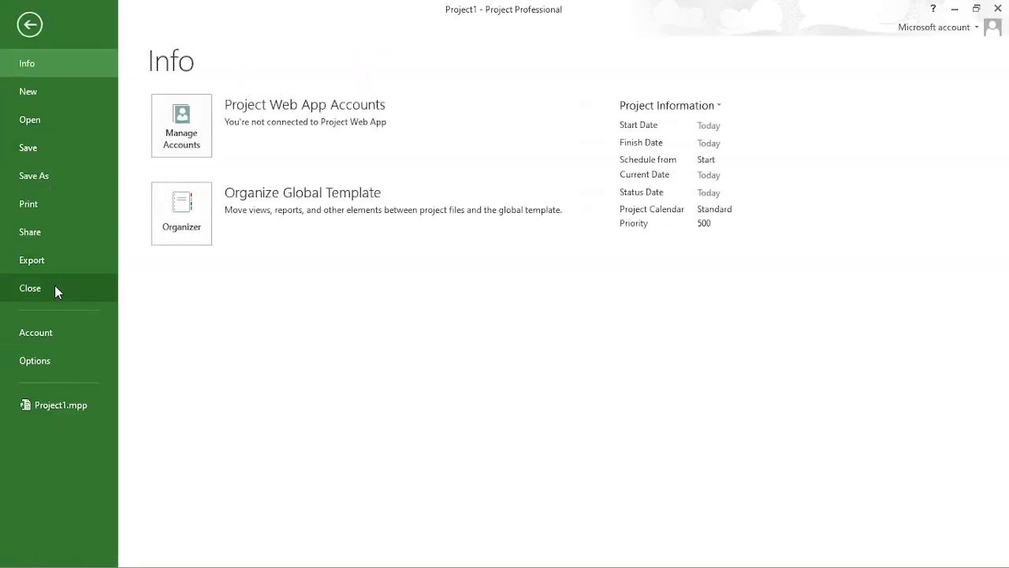
left_click(55, 360)
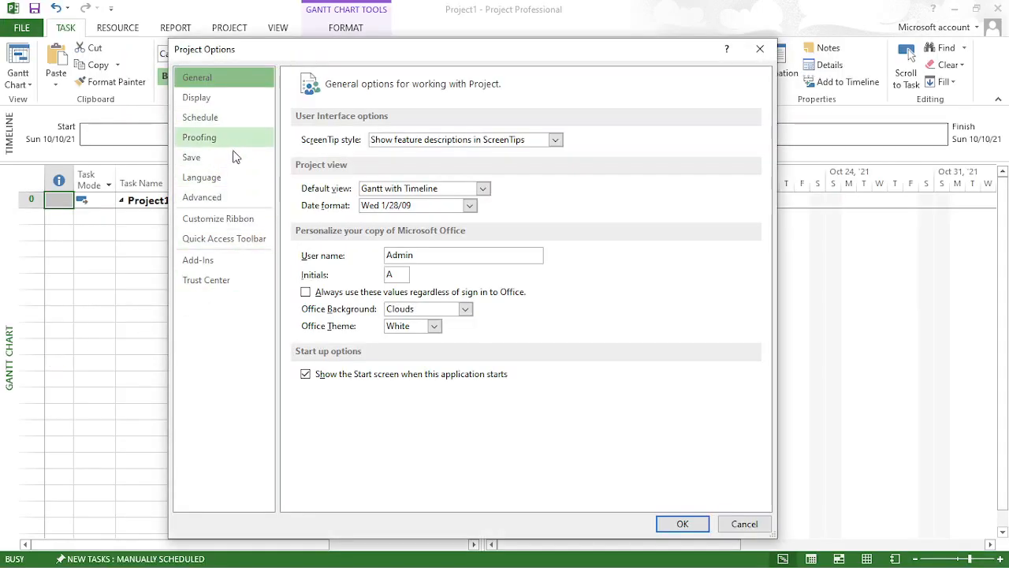
left_click(233, 164)
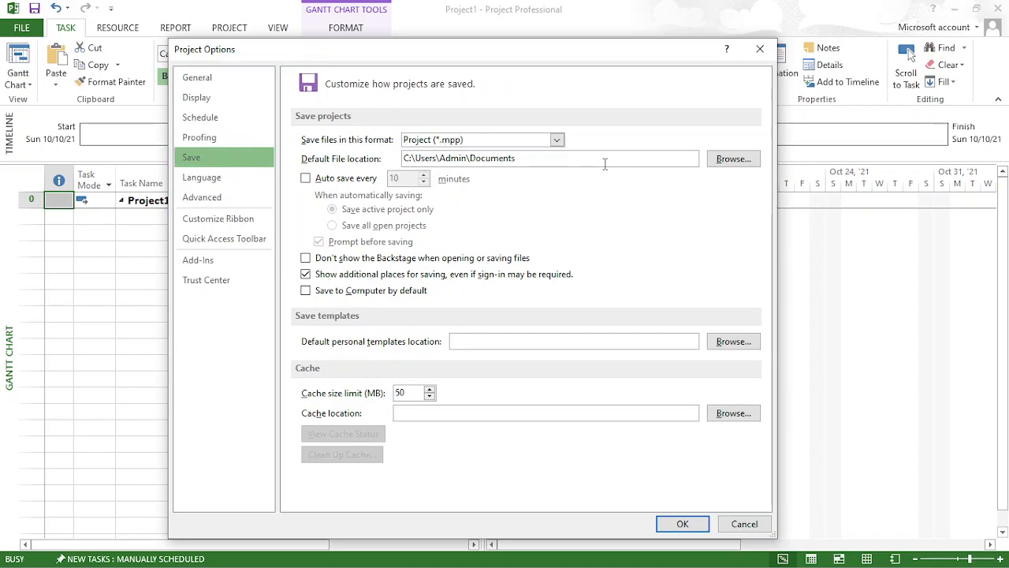
left_click(733, 159)
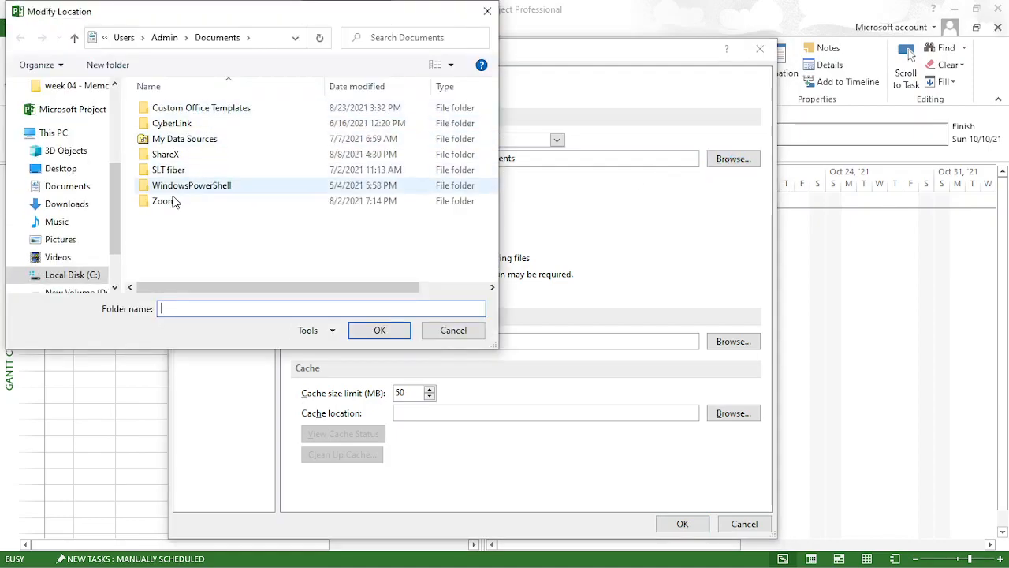
scroll(110, 253, "down", 2)
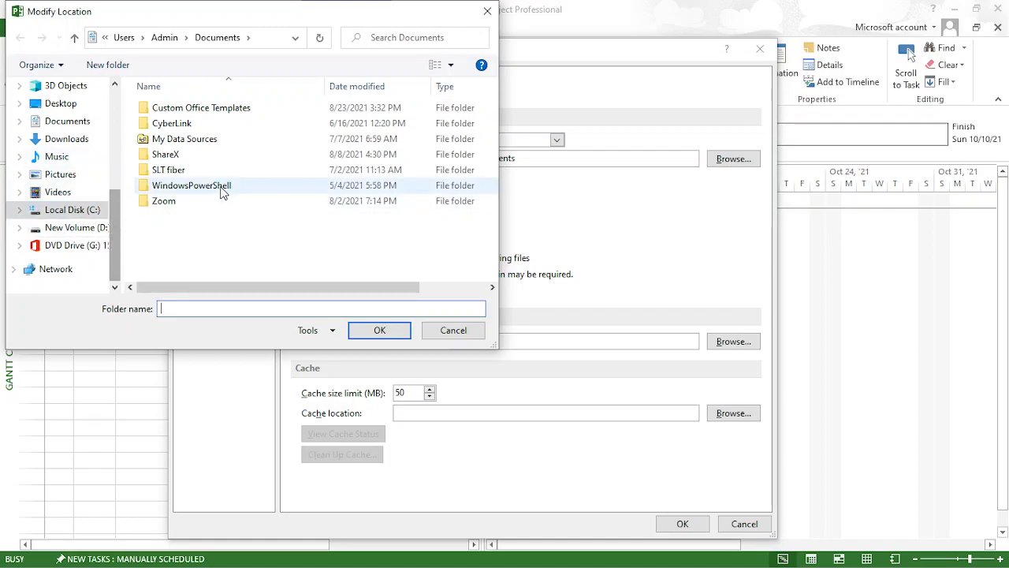
left_click(454, 329)
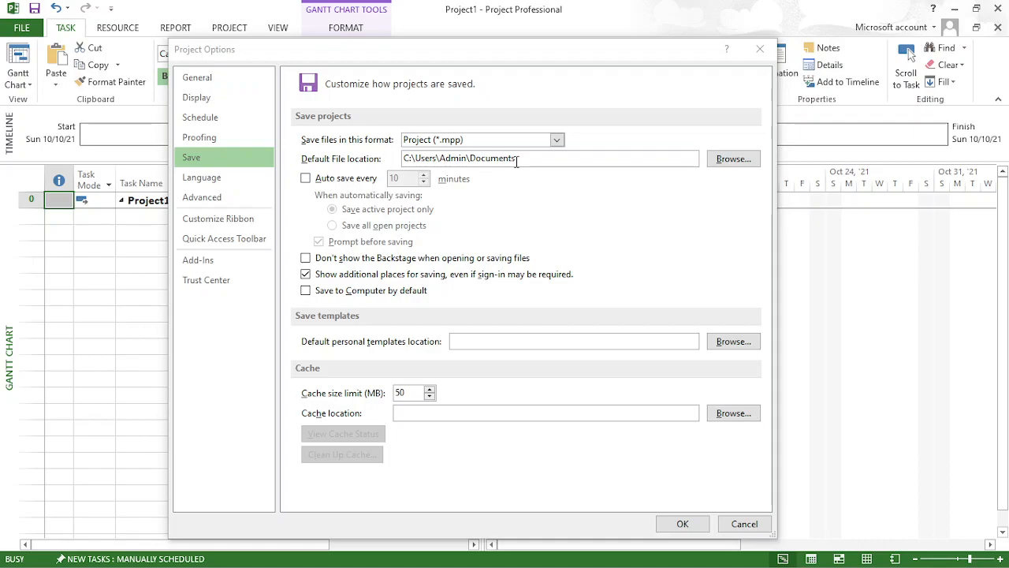
left_click(730, 164)
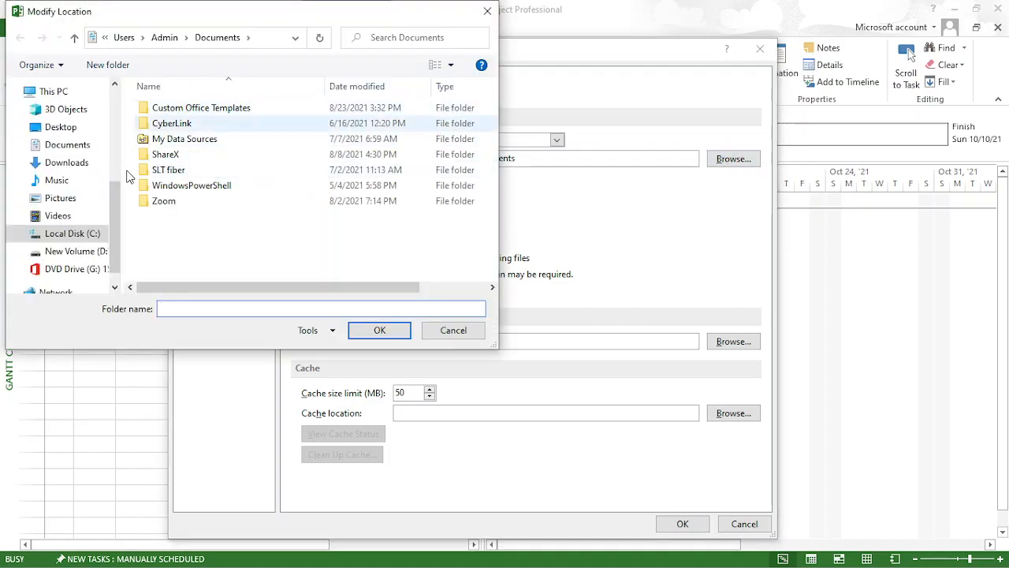
left_click(89, 257)
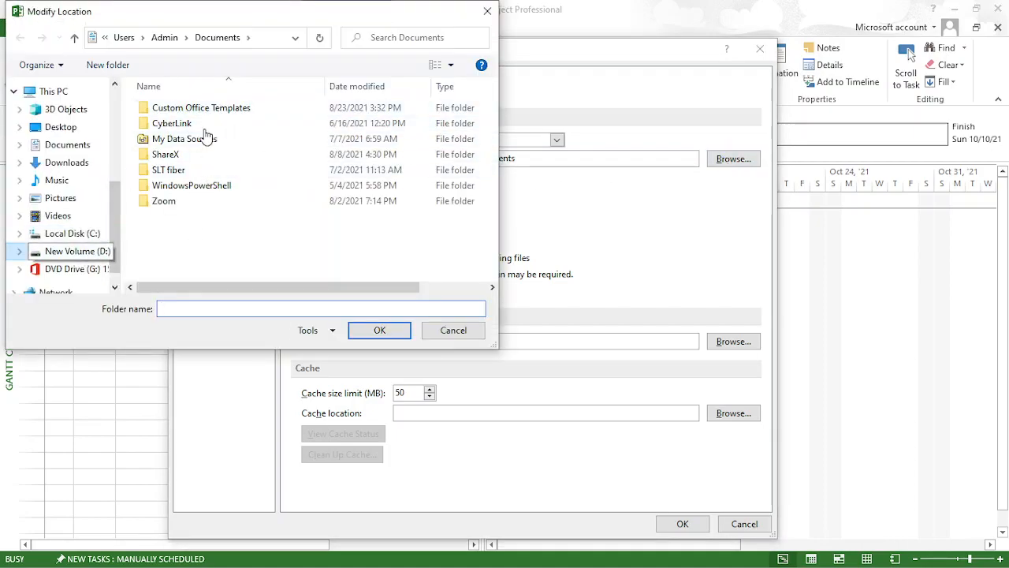
left_click(448, 333)
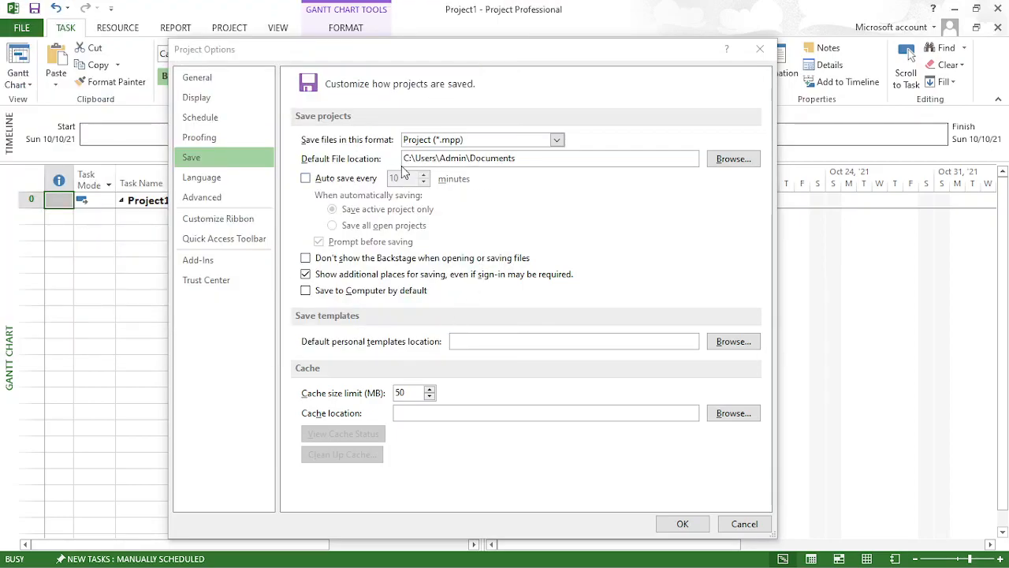
- Turn on auto save every 5 minutes, choose Project (*.mpp) as the file format, and apply the save options
left_click(307, 178)
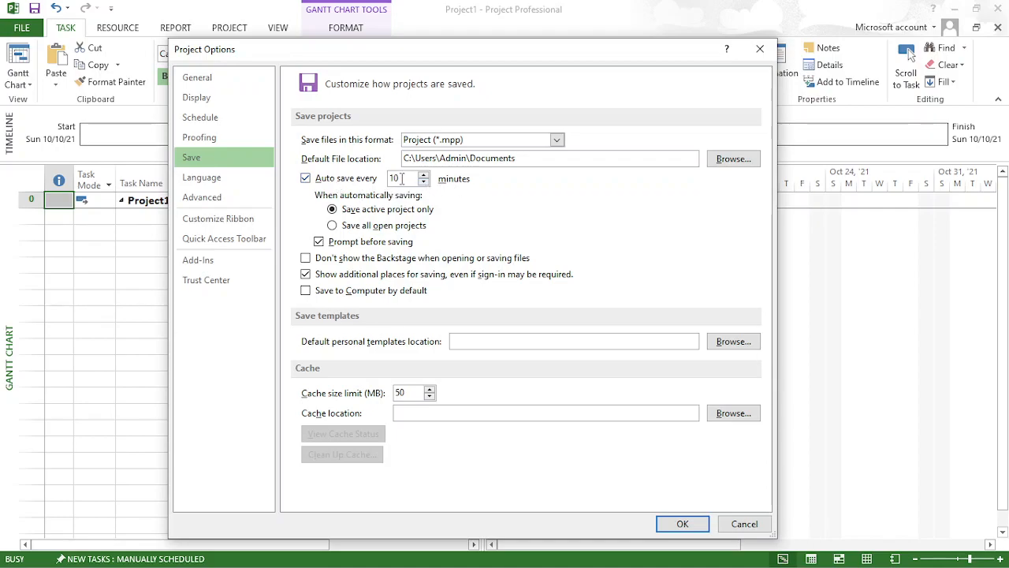
key("BackSpace")
key("BackSpace")
type("5")
left_click(465, 145)
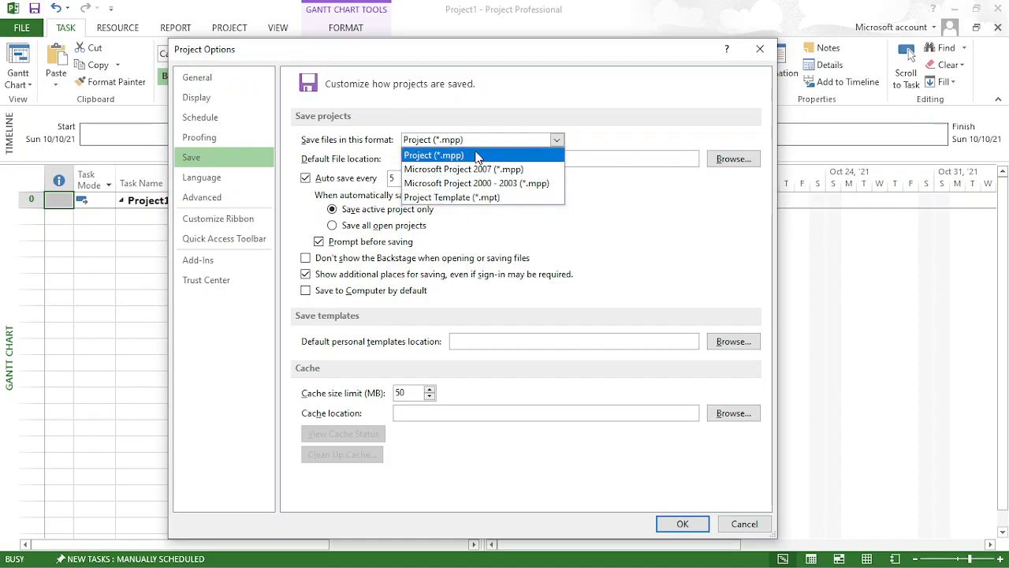
left_click(477, 155)
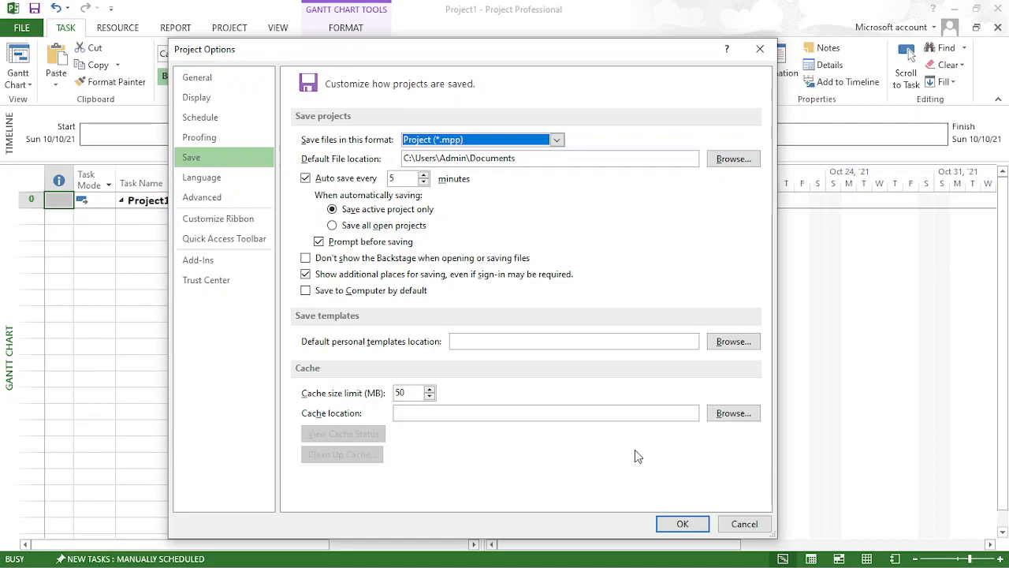
left_click(683, 524)
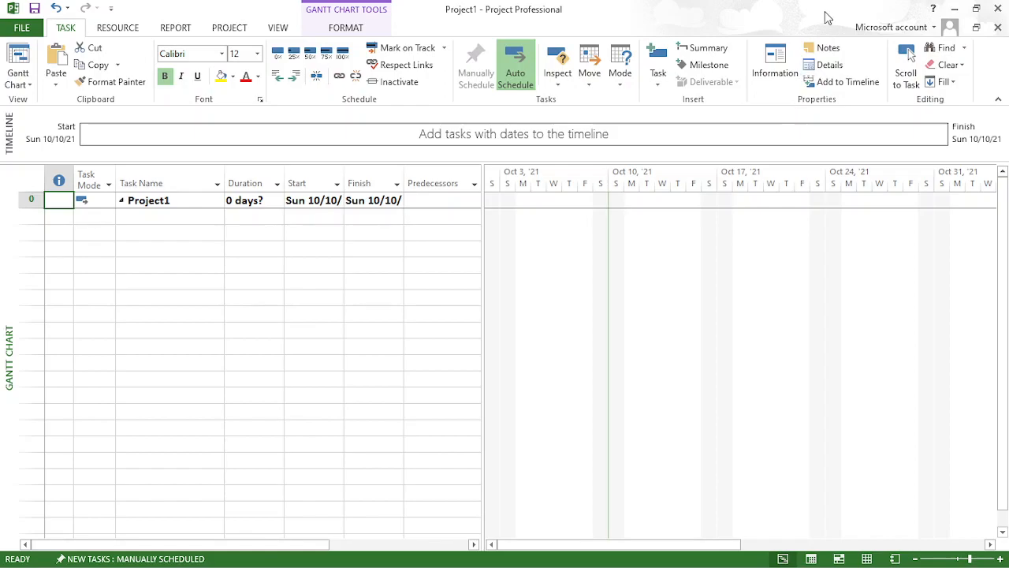
left_click_drag(827, 15, 757, 2)
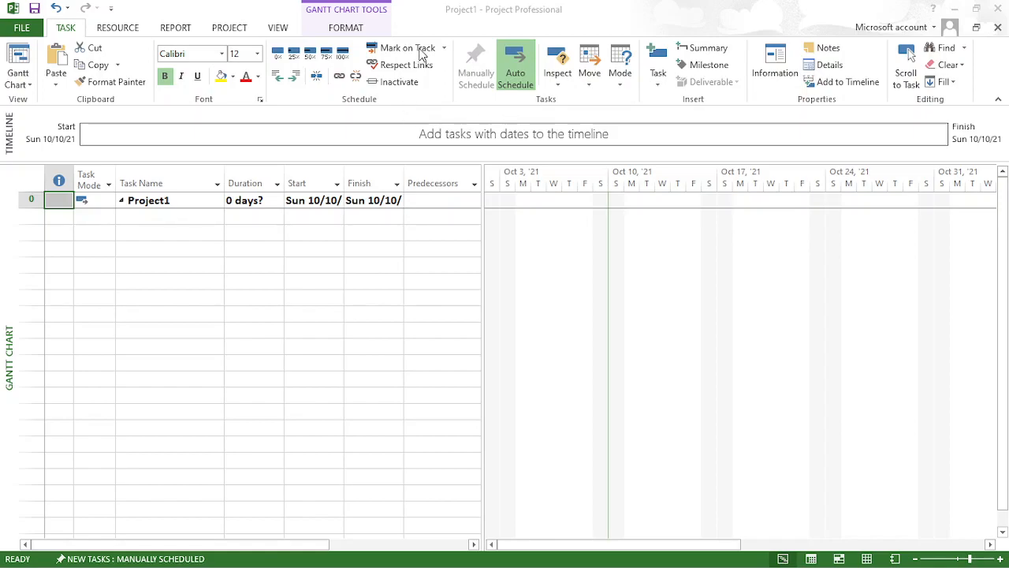
- Create a base calendar named StartupCalendar as a copy of the Standard calendar, and accept the working time changes
left_click(238, 33)
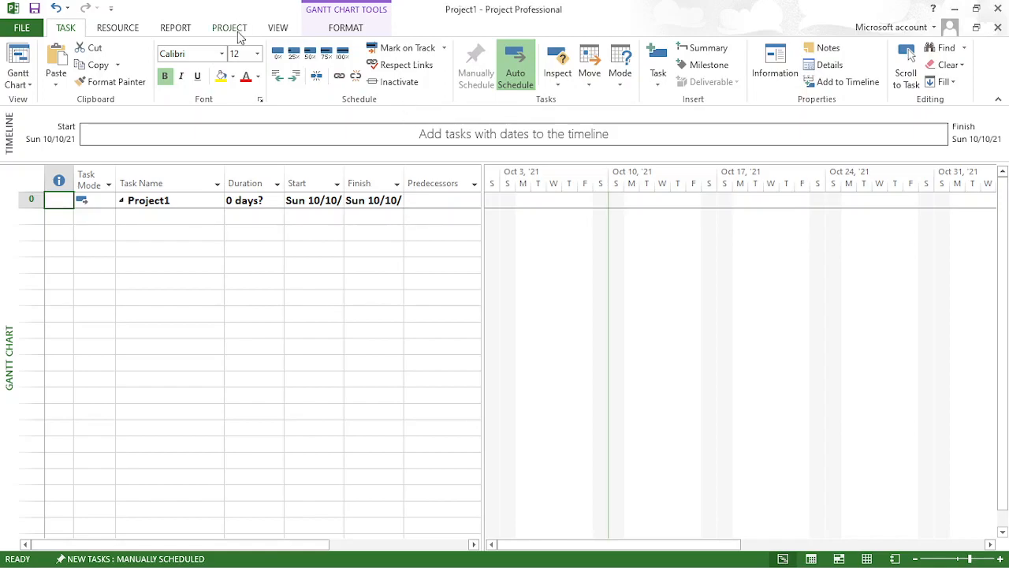
left_click(238, 33)
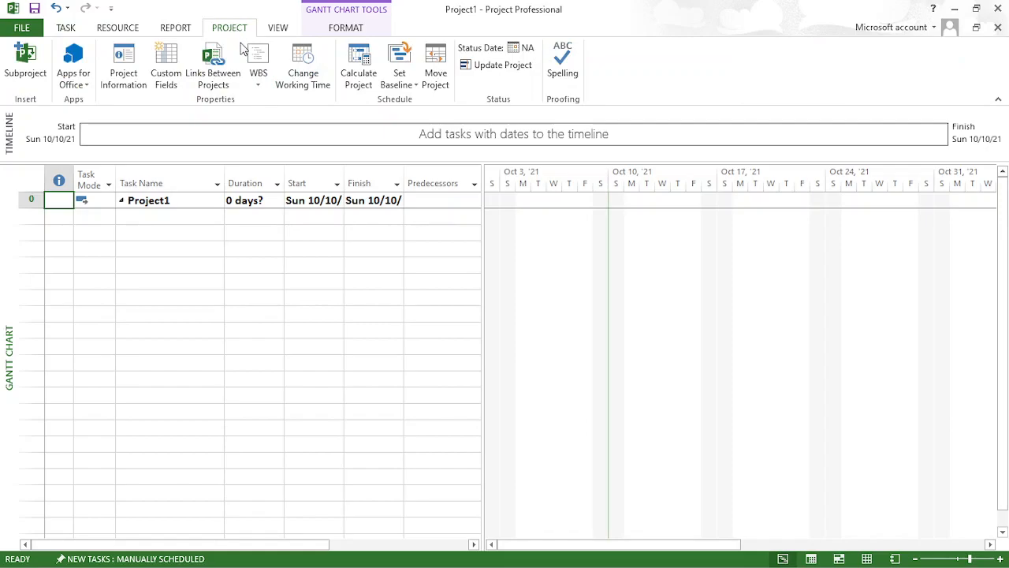
left_click(305, 67)
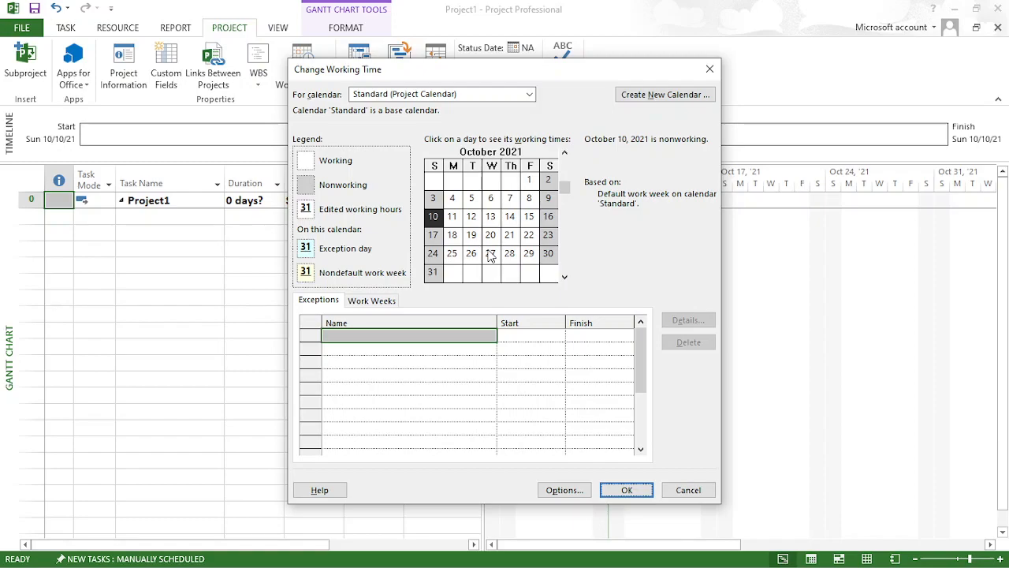
left_click(676, 94)
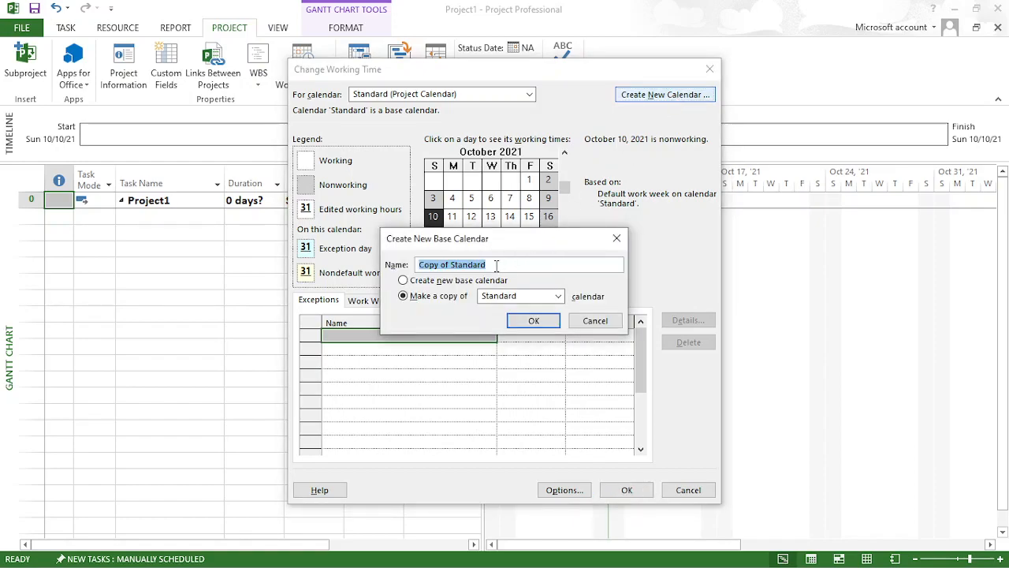
key("BackSpace")
type("Startup")
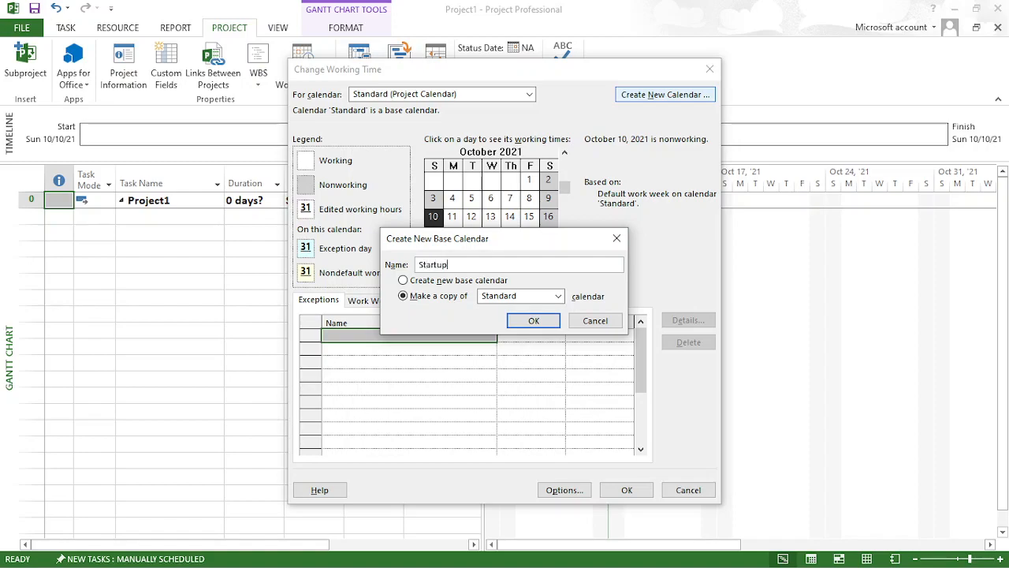
type("Calendar")
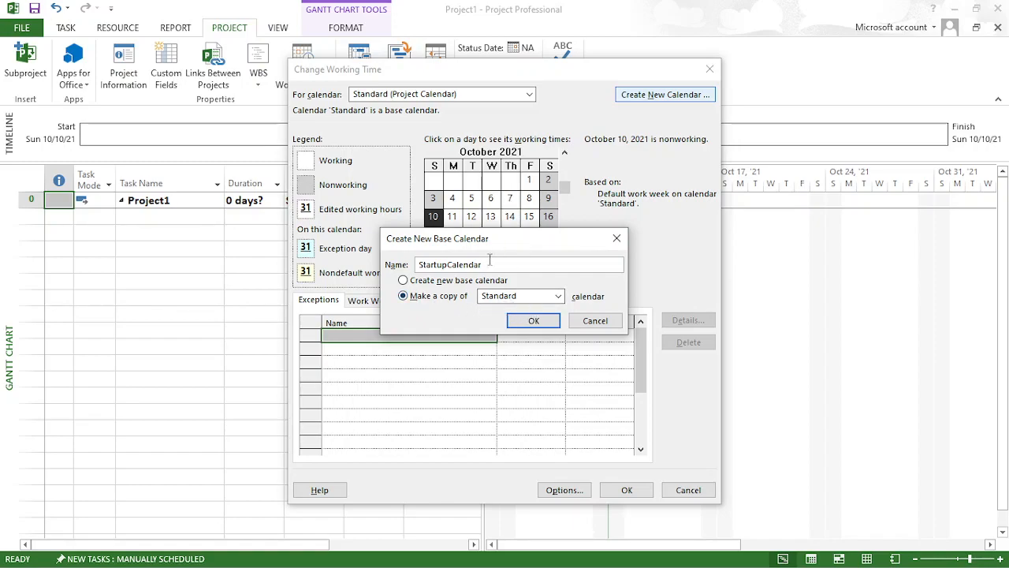
left_click(530, 322)
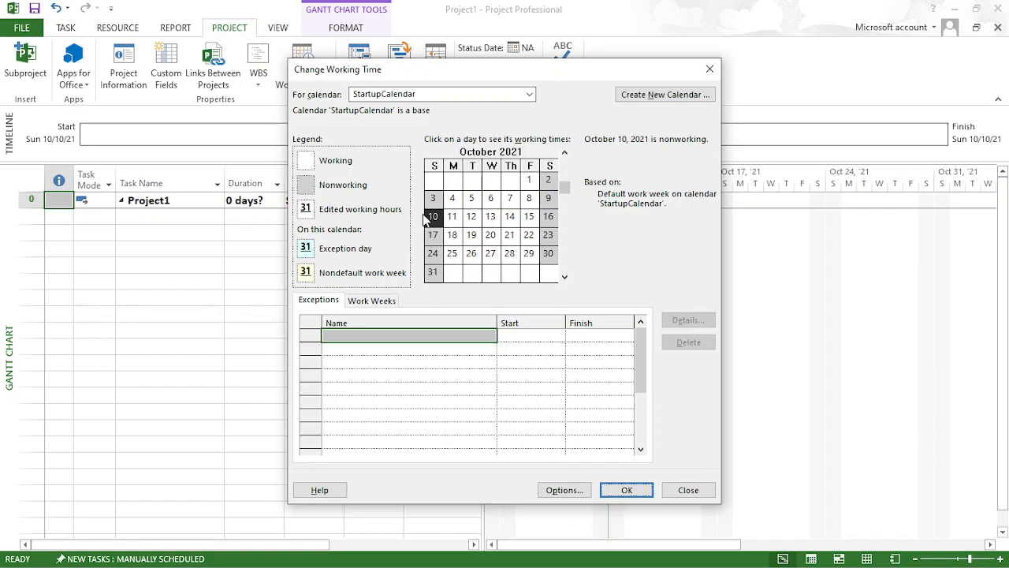
left_click(627, 490)
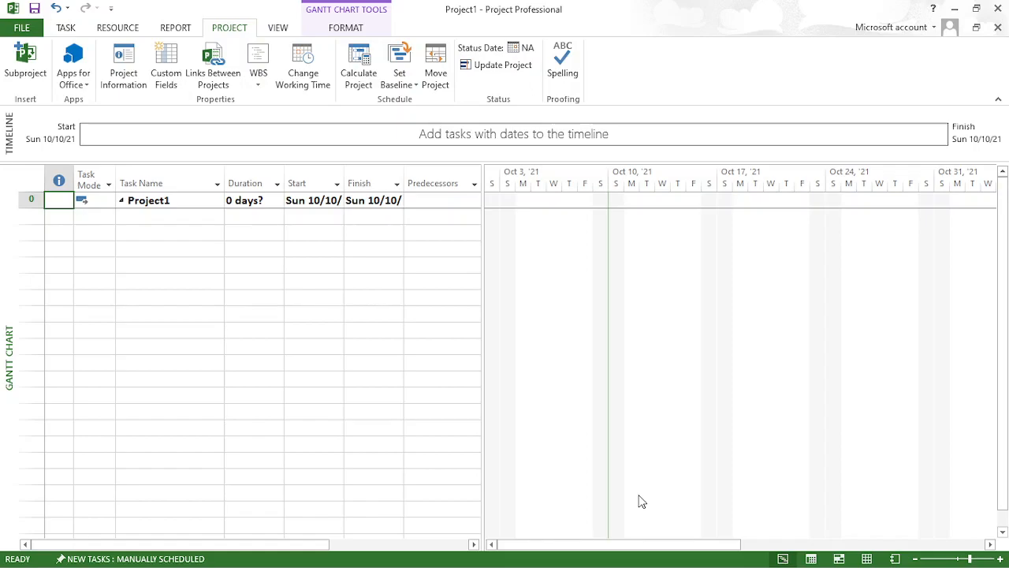
- Reopen the working time settings and select StartupCalendar as the calendar to edit
left_click(304, 83)
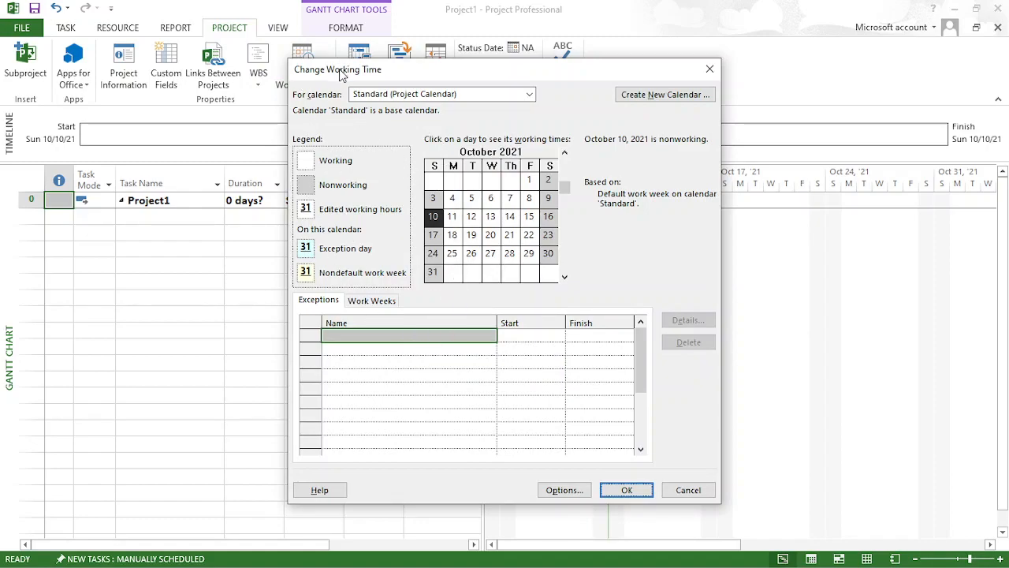
left_click_drag(341, 74, 343, 78)
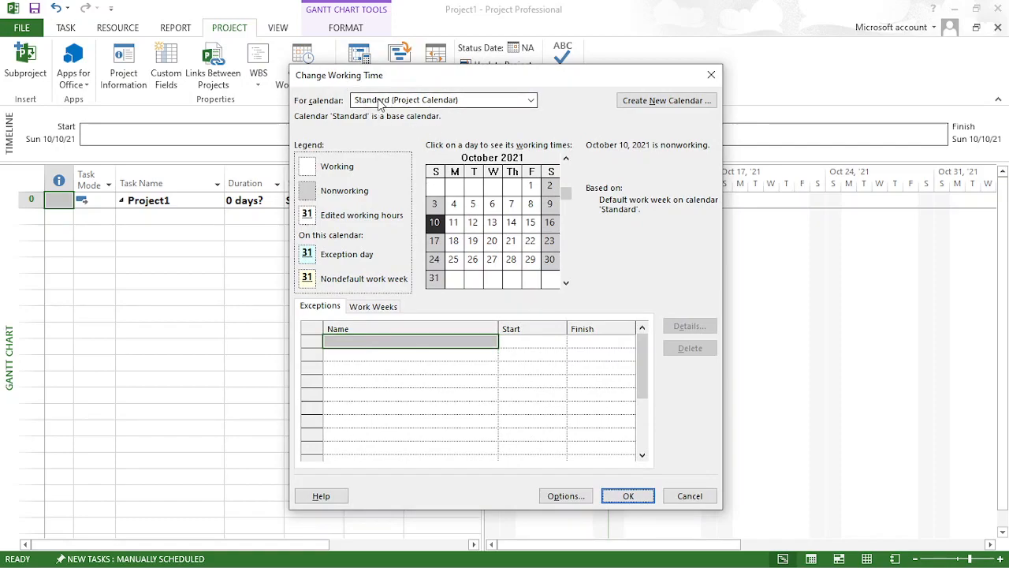
left_click(426, 101)
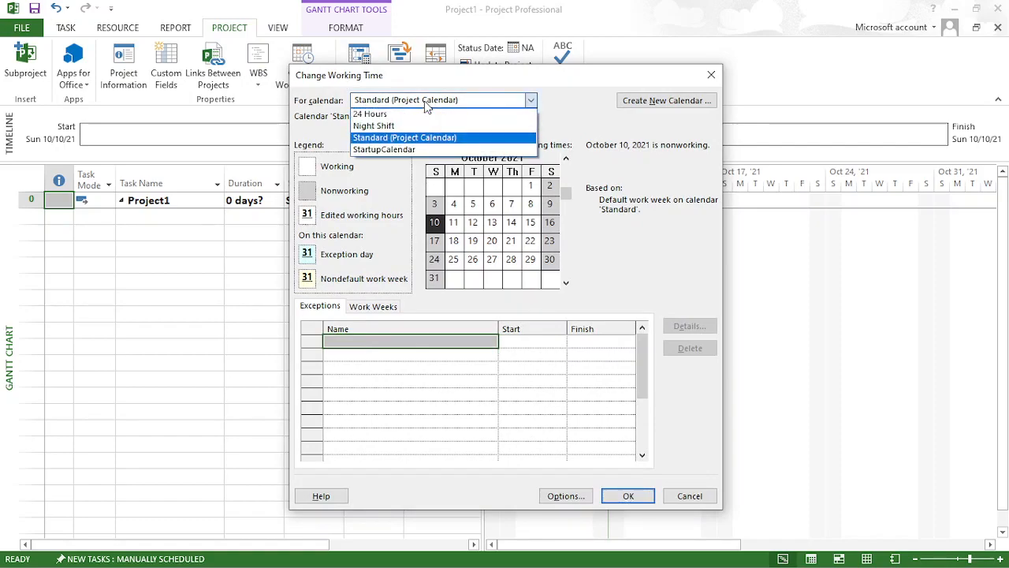
left_click(419, 150)
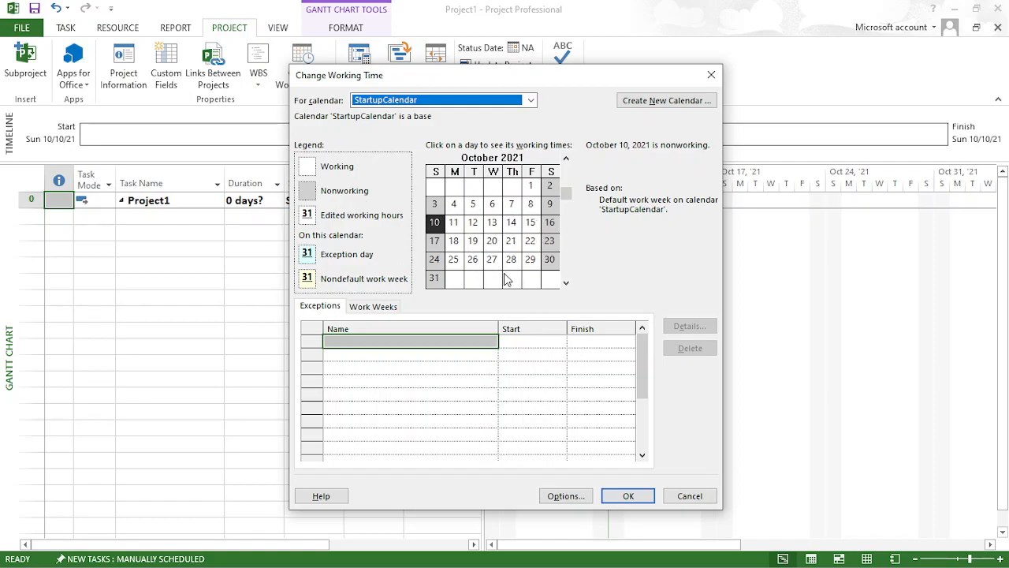
- Add an exception named Poya Day on October 20, 2021 to StartupCalendar, and accept its details as a nonworking day
left_click(353, 340)
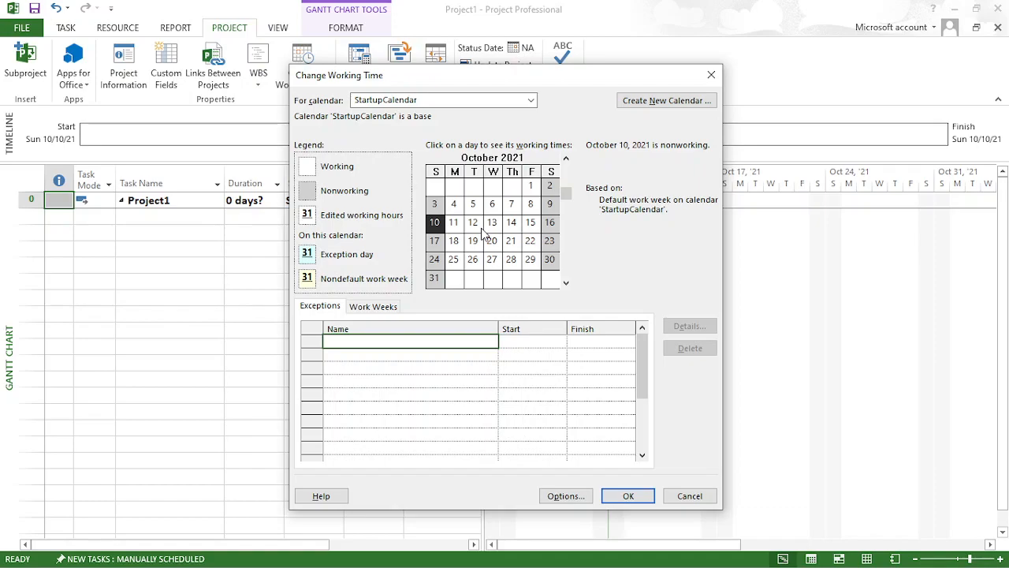
left_click(494, 242)
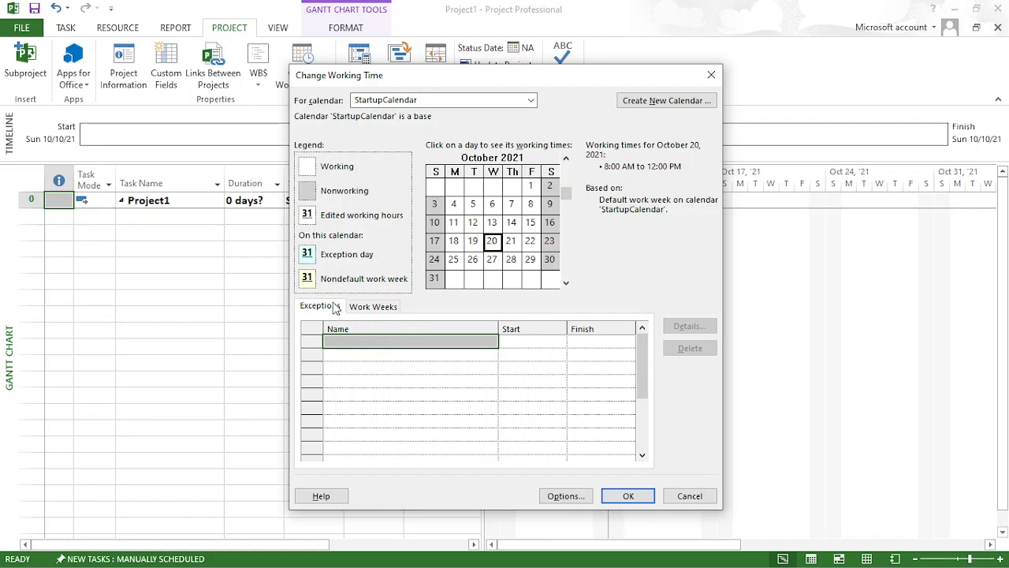
left_click(345, 339)
type("Poya Day")
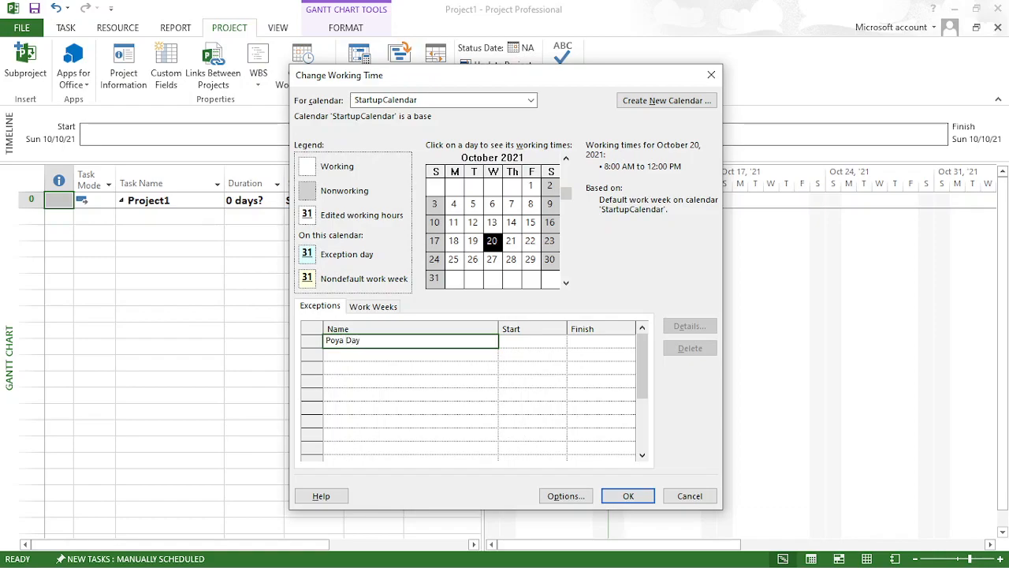
left_click(514, 342)
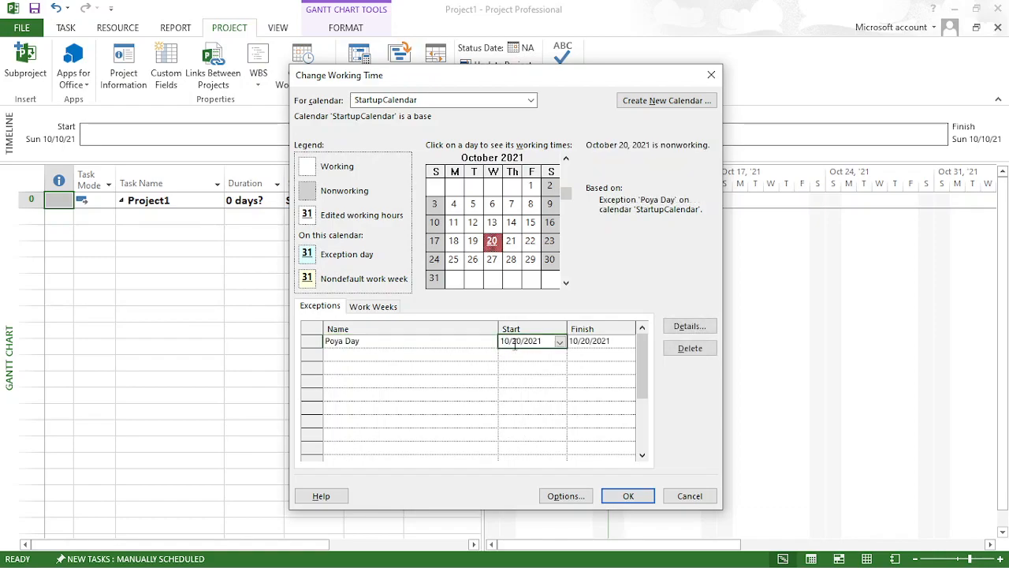
left_click(602, 341)
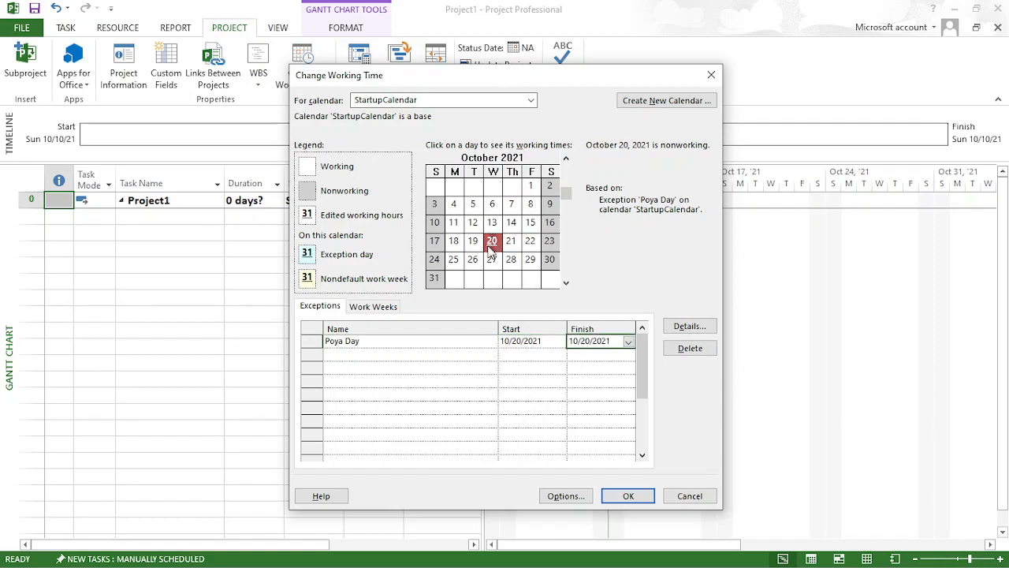
left_click(698, 329)
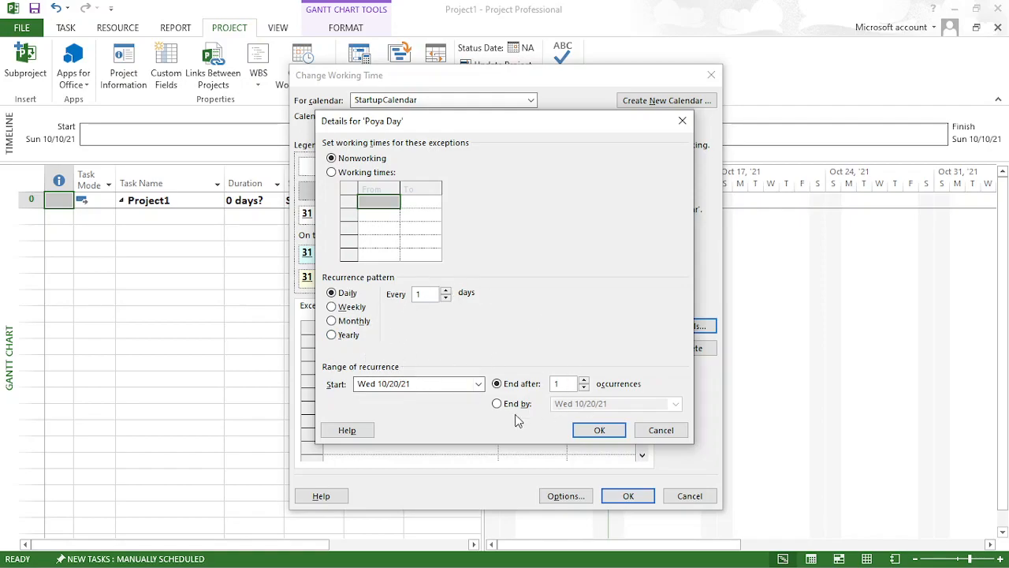
left_click(600, 431)
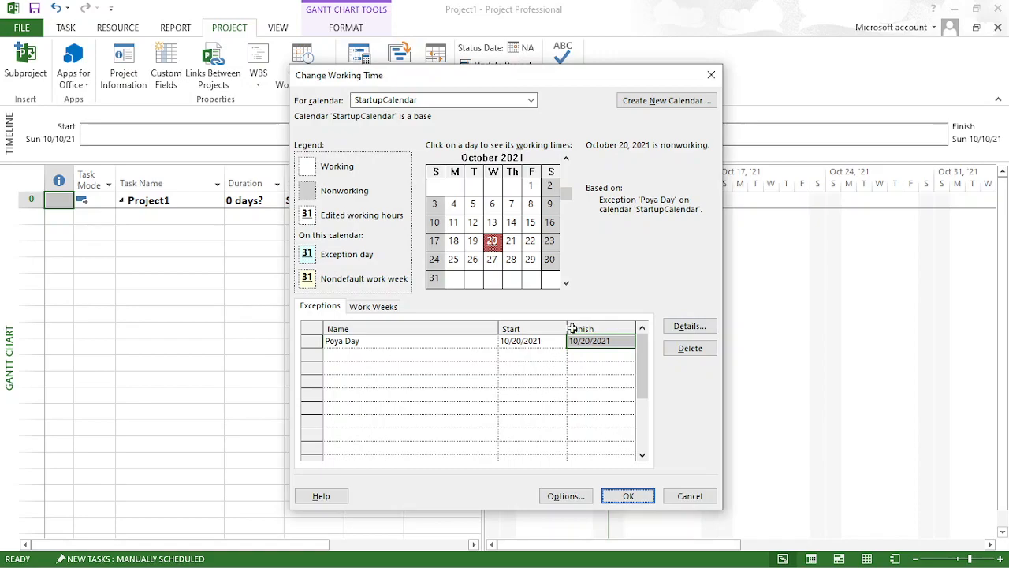
- Start a second calendar exception for October 27, 2021 on the row below Poya Day
left_click(492, 259)
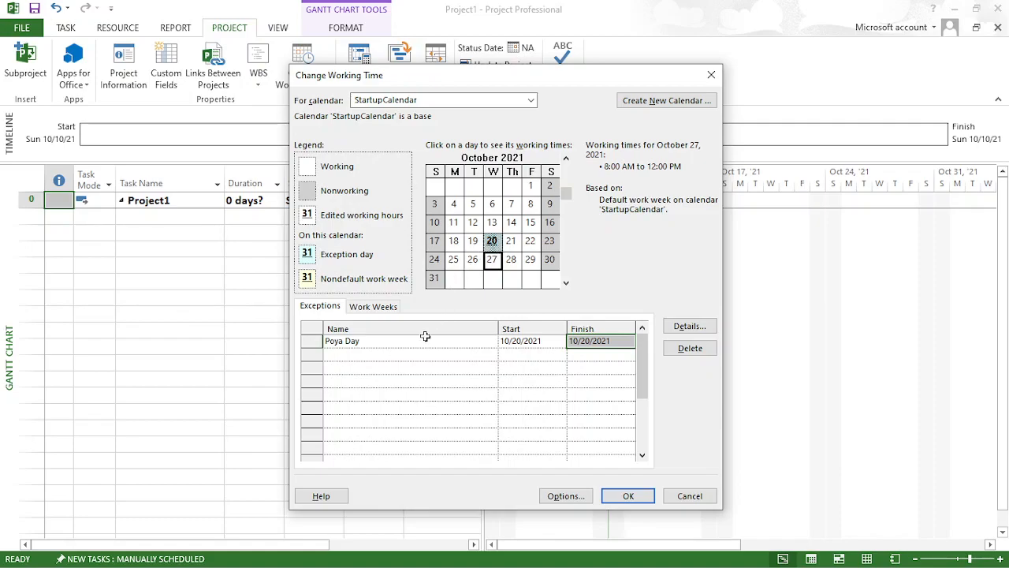
left_click(387, 356)
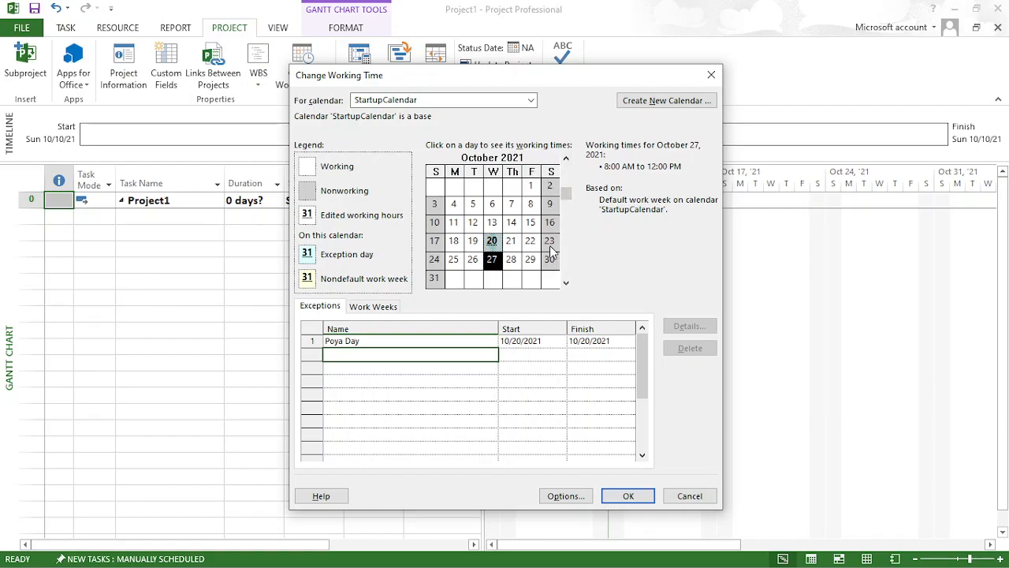
- Name the second StartupCalendar exception Deployment and set its start date to 10/11/2021
left_click(362, 354)
type("Deployment")
left_click(536, 357)
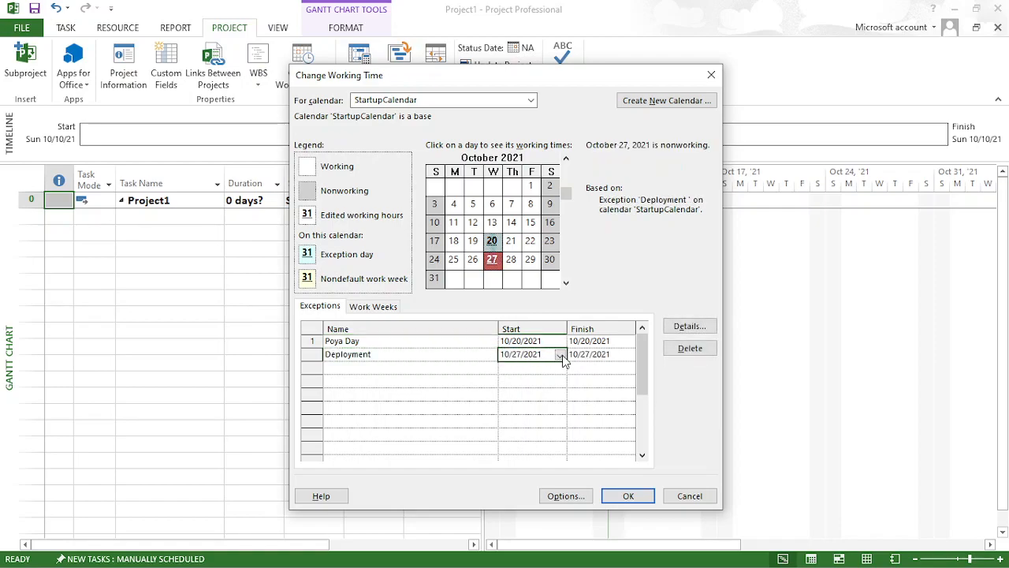
left_click(561, 356)
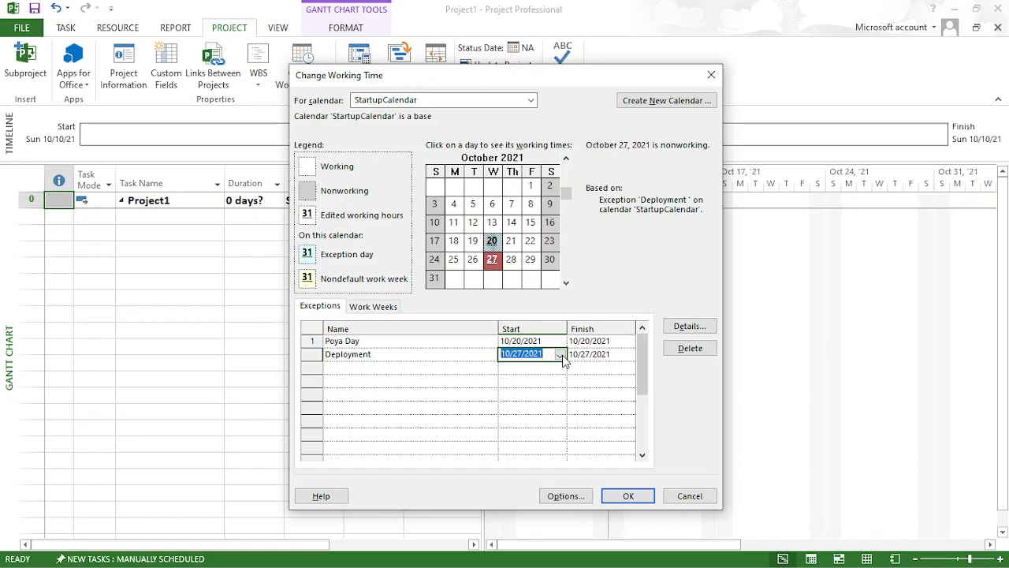
left_click(561, 355)
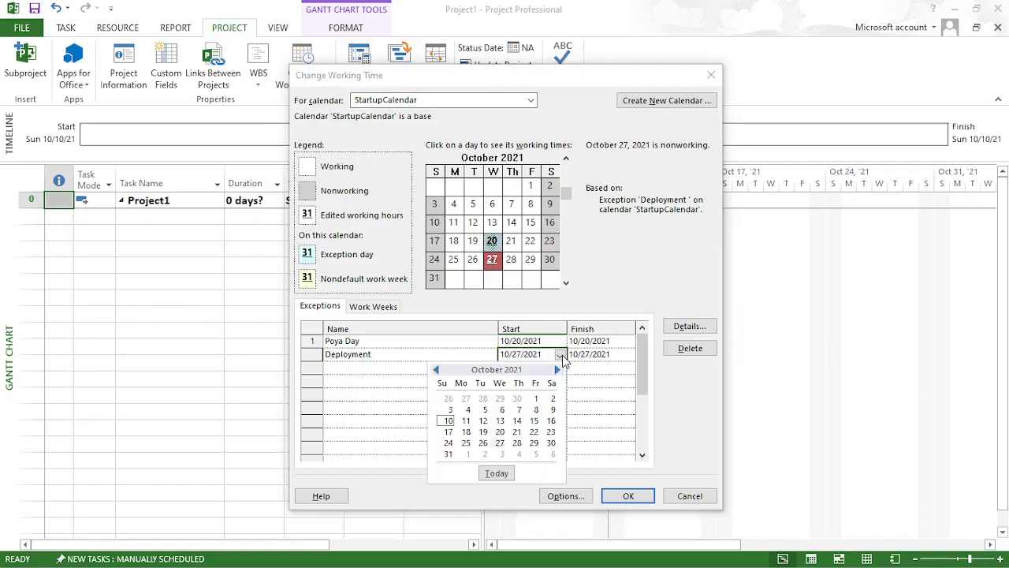
left_click(466, 419)
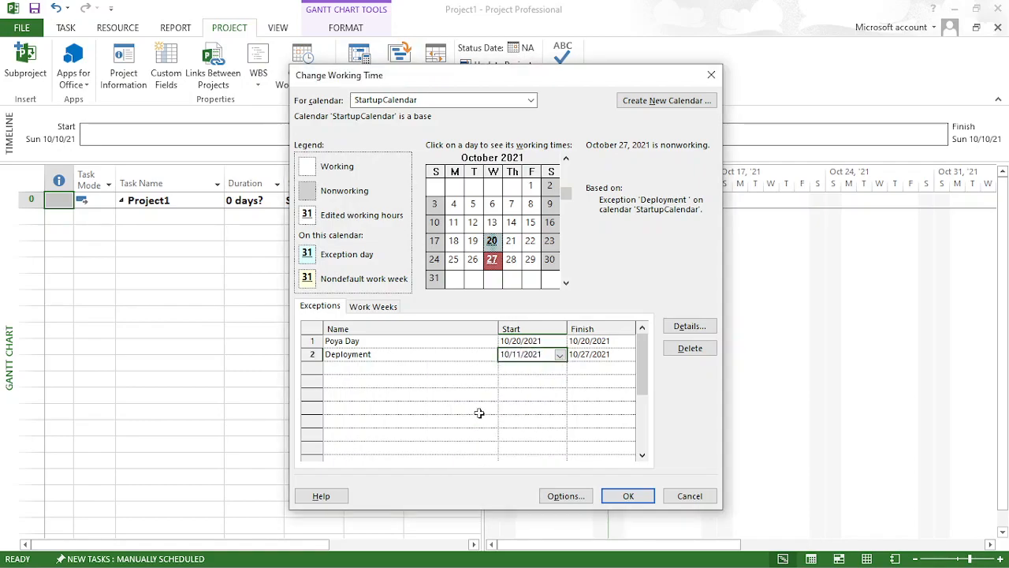
- Set the Deployment exception's finish date to 11/1/2021
left_click(614, 354)
left_click(627, 356)
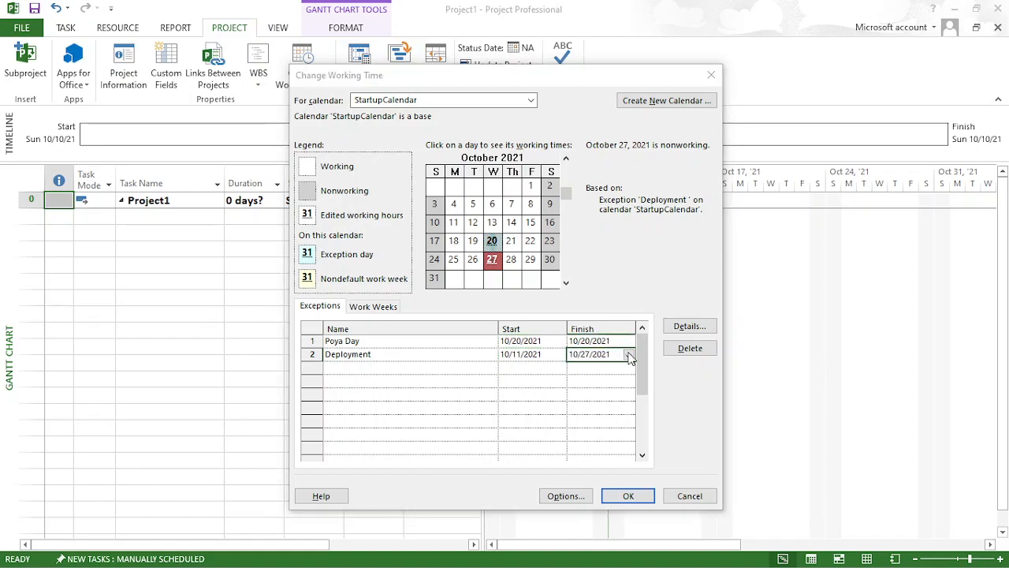
left_click(626, 370)
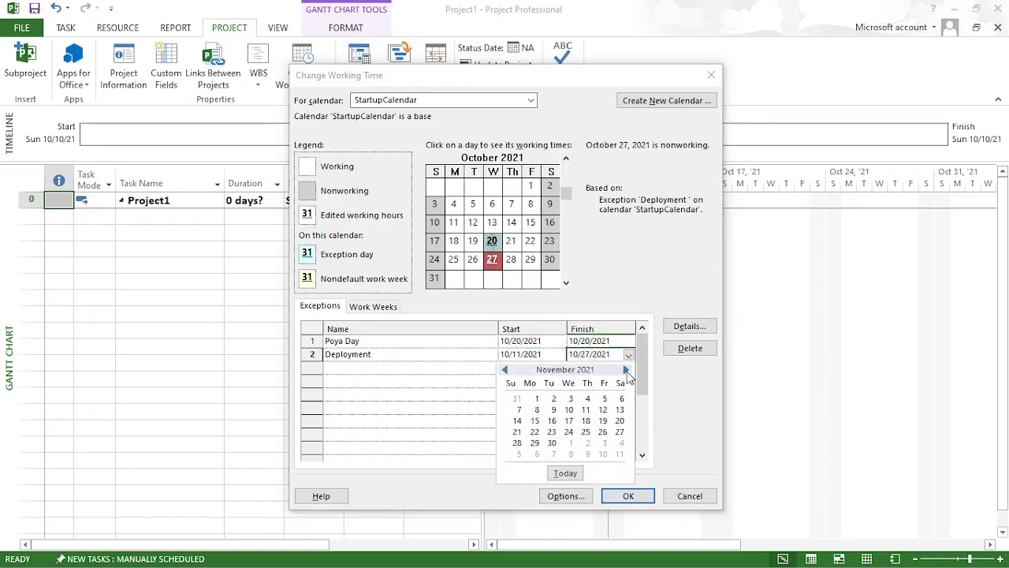
left_click(536, 398)
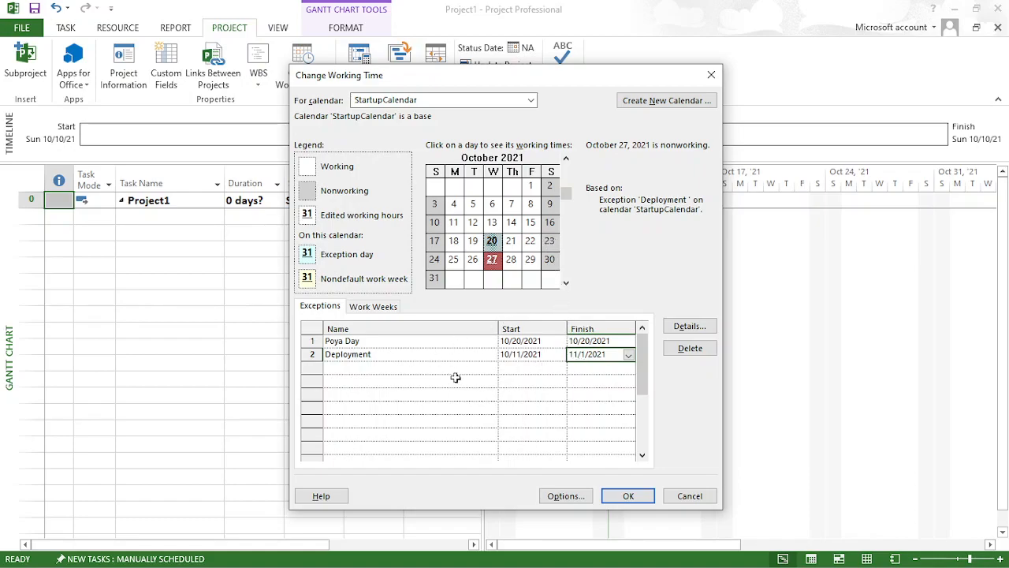
- Open the details of the Deployment exception, switch it to working times, and delete the 1:00 PM to 5:00 PM period
left_click(312, 355)
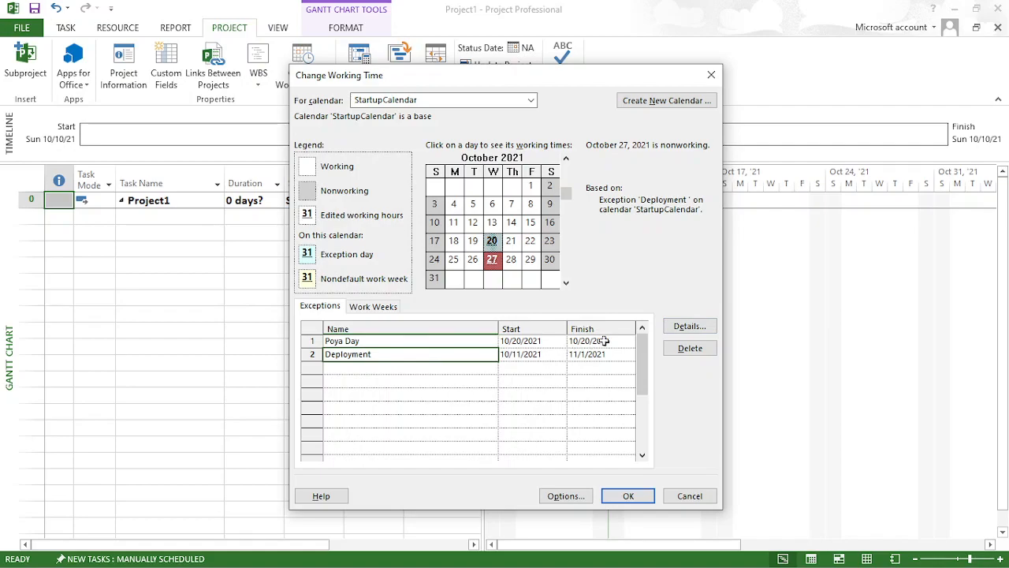
left_click(686, 327)
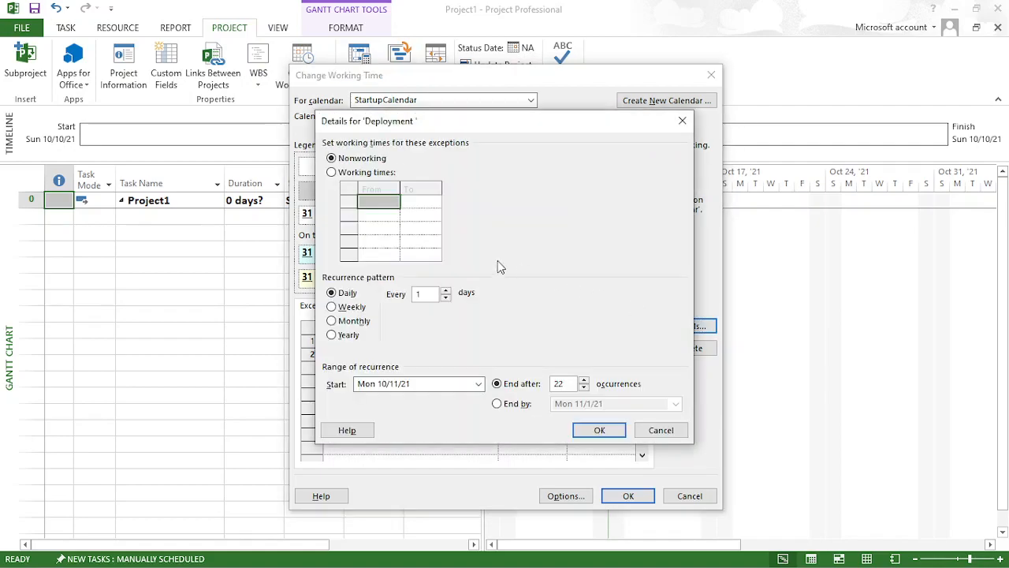
left_click(348, 175)
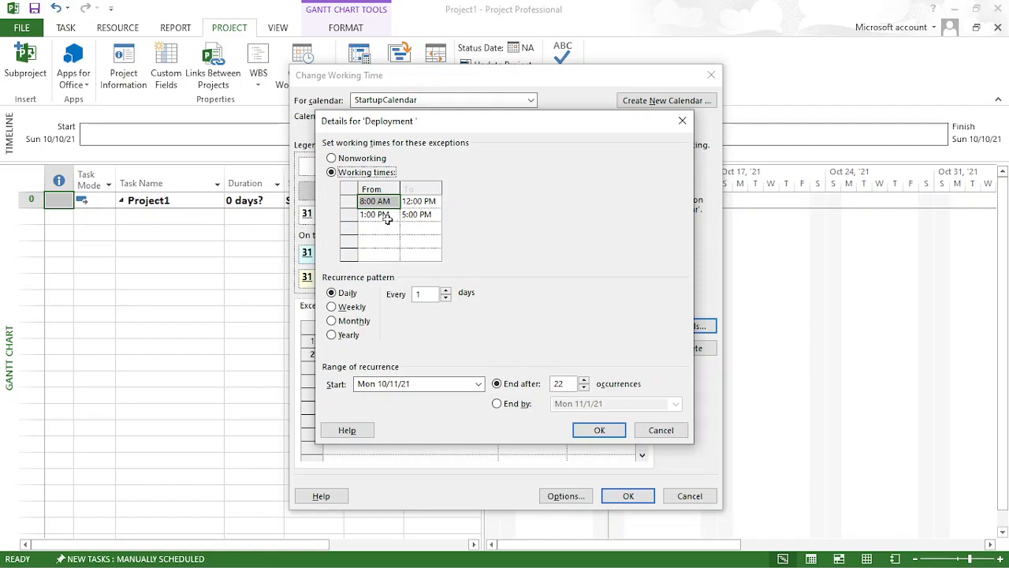
left_click(386, 217)
left_click(432, 219)
key("Delete")
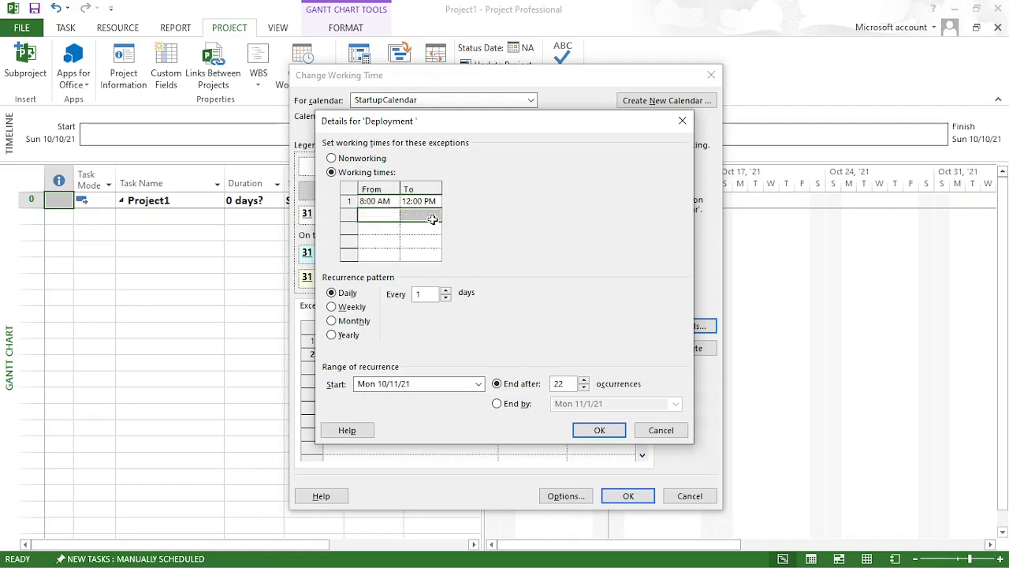
- Set the remaining working period of the Deployment exception to 9:00 AM to 10:00 AM
left_click(432, 204)
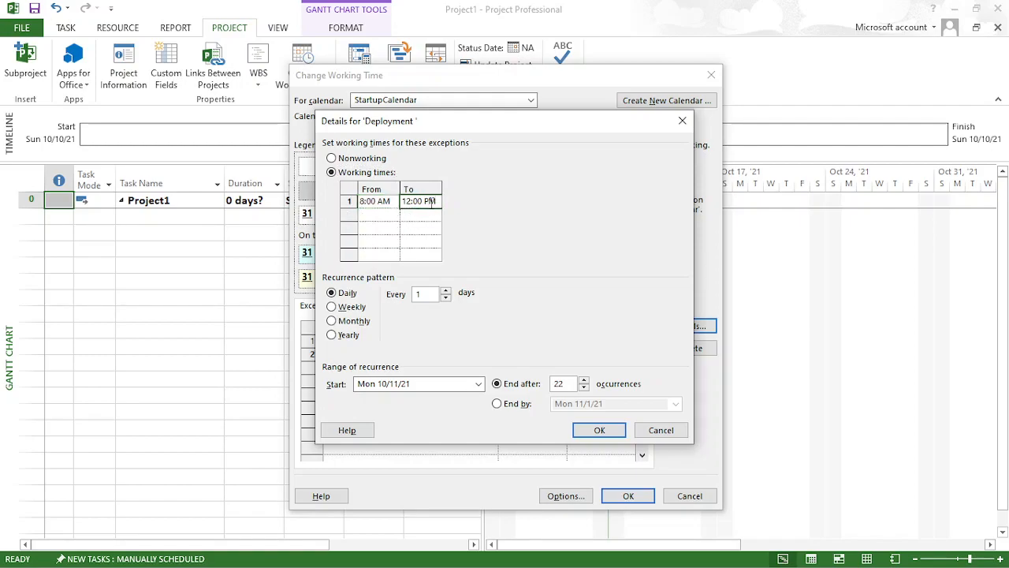
left_click(385, 204)
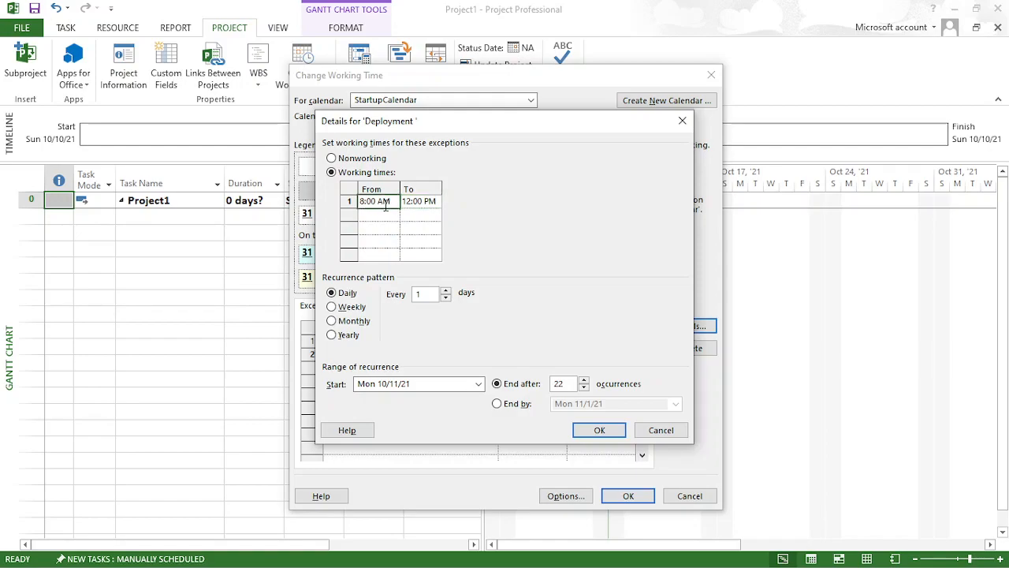
type("9")
key("Return")
left_click(423, 202)
type("10")
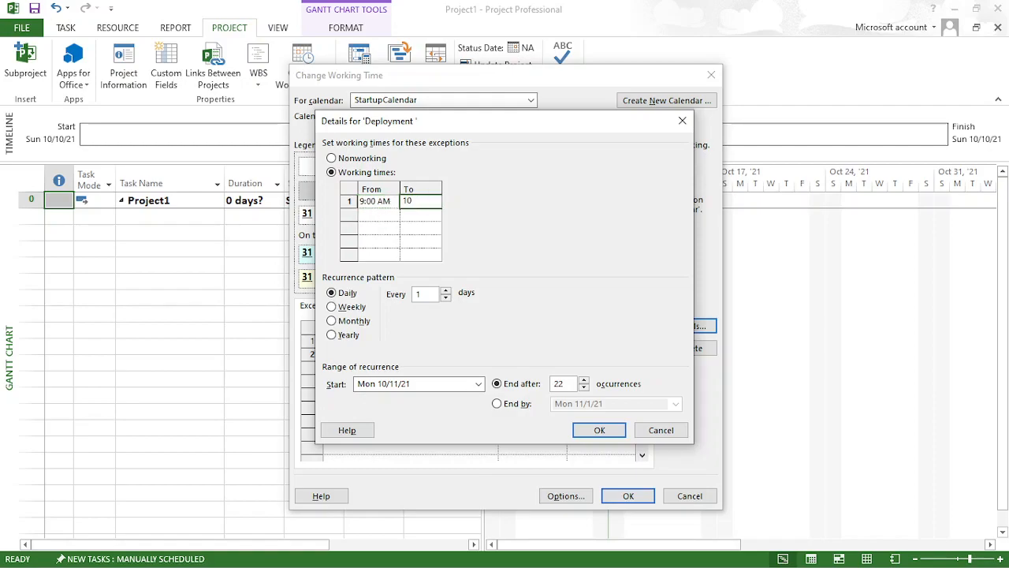
key("Return")
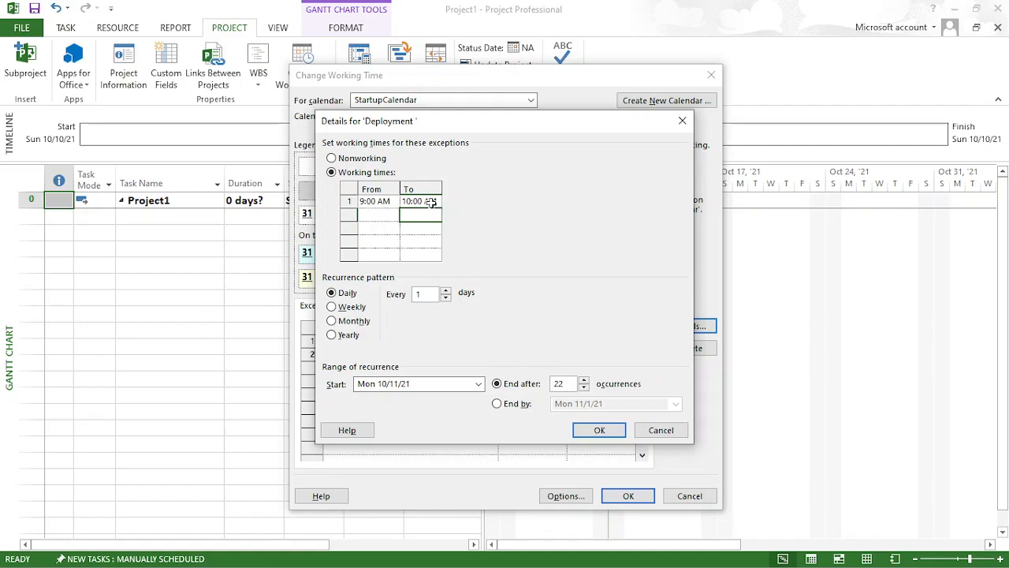
left_click(433, 202)
- Make the Deployment exception recur weekly on Saturday, with the range starting Mon 10/11/21
left_click(337, 309)
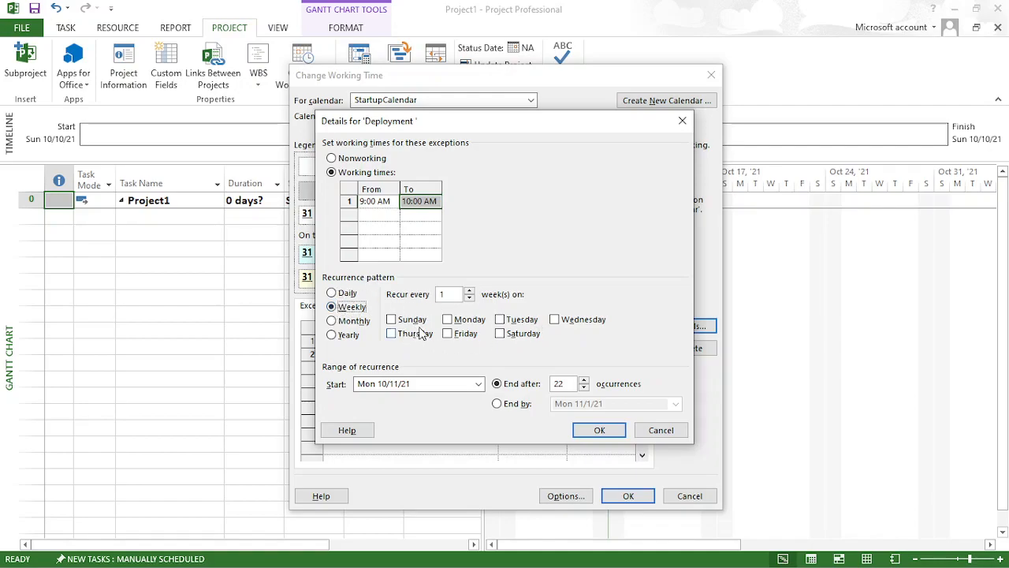
left_click(501, 334)
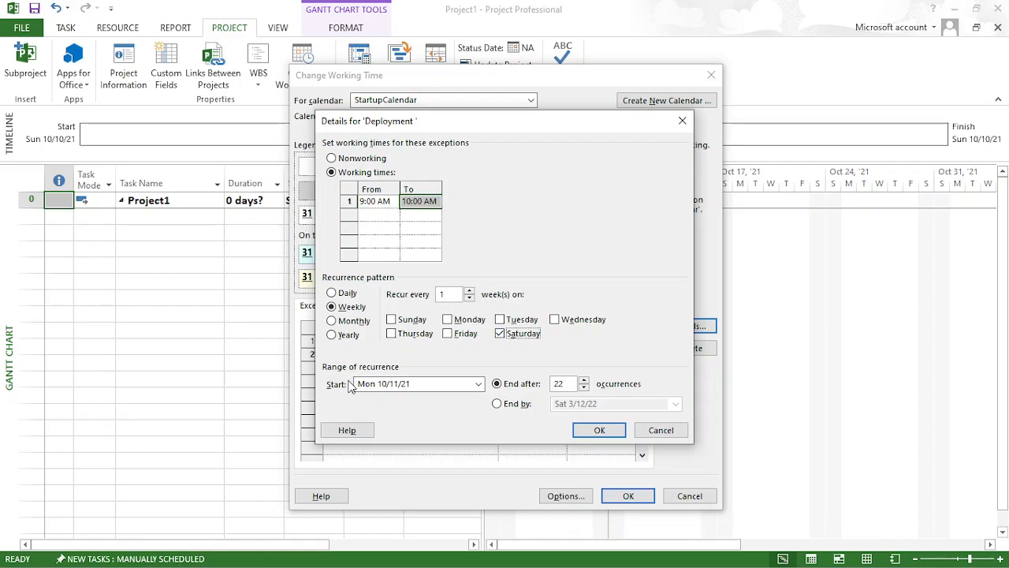
left_click(480, 384)
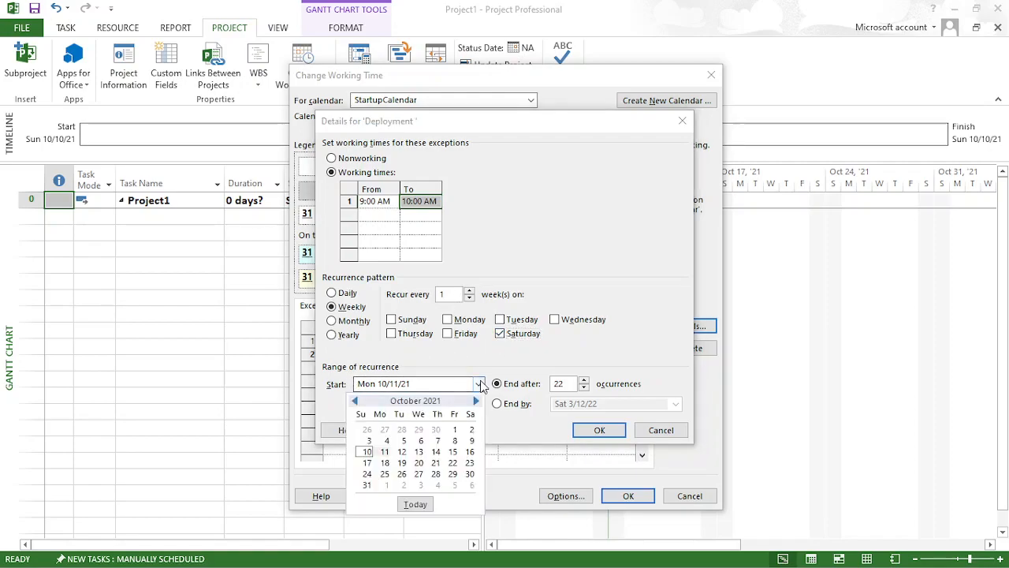
left_click(387, 456)
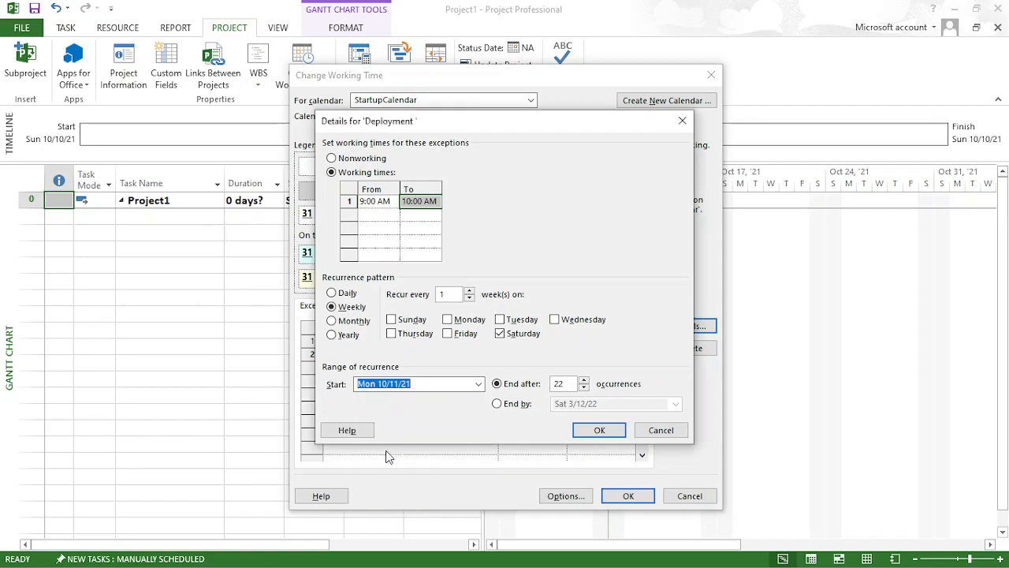
- Set the Deployment recurrence to end by Mon 11/1/21, and accept the exception details and the working time changes
left_click(498, 404)
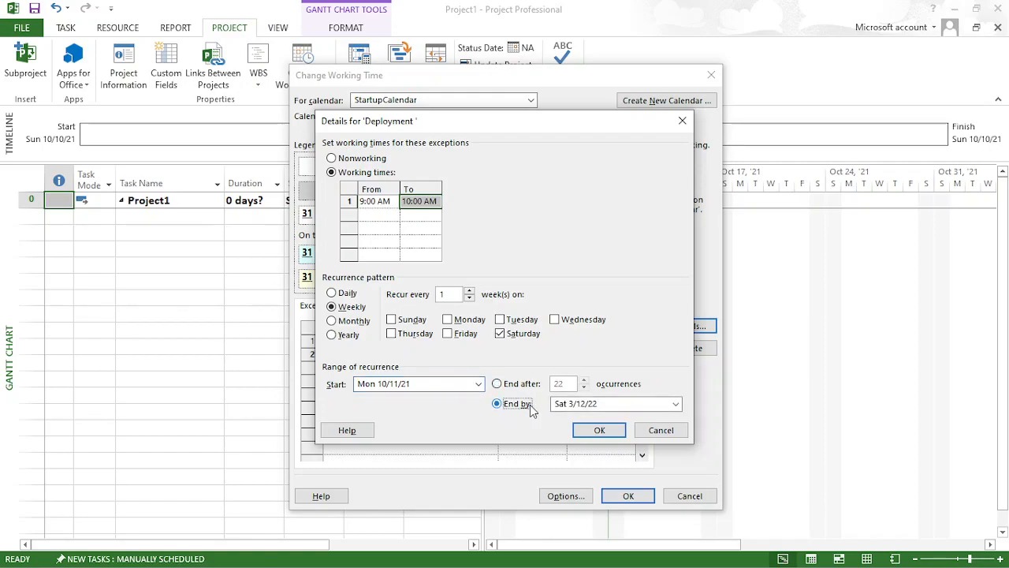
left_click(675, 404)
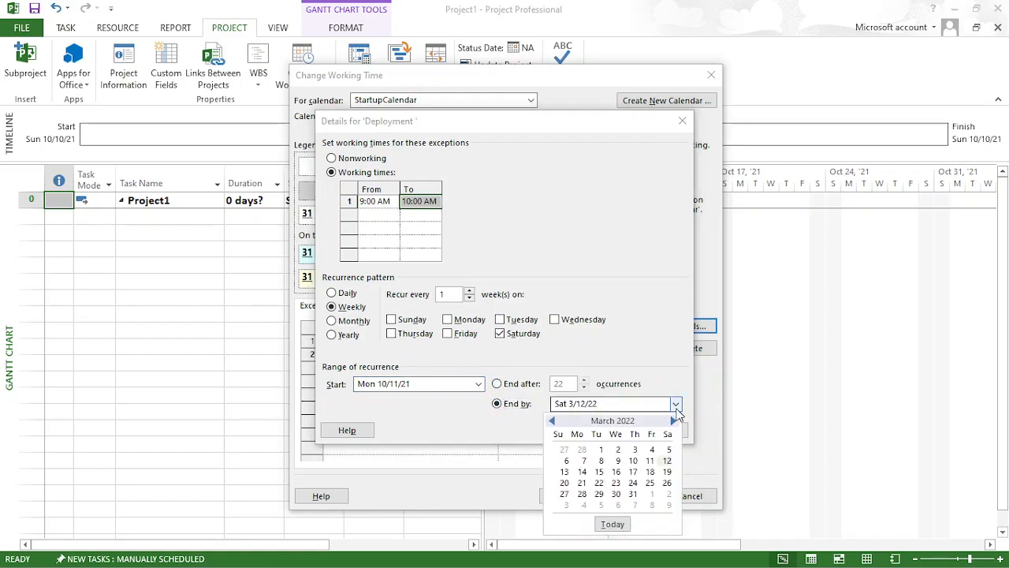
left_click(552, 422)
left_click(551, 422)
left_click(551, 422)
left_click(552, 422)
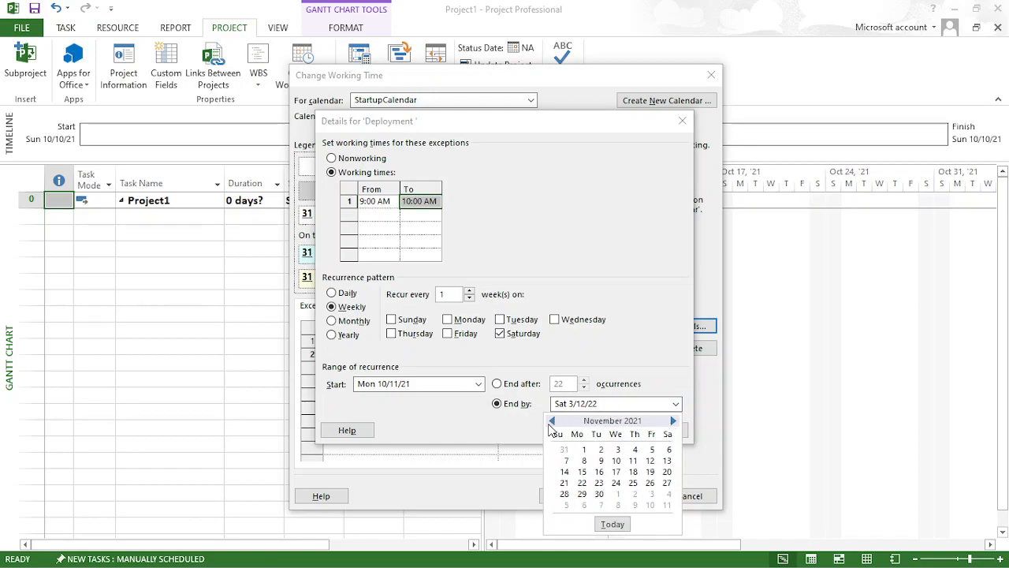
left_click(583, 450)
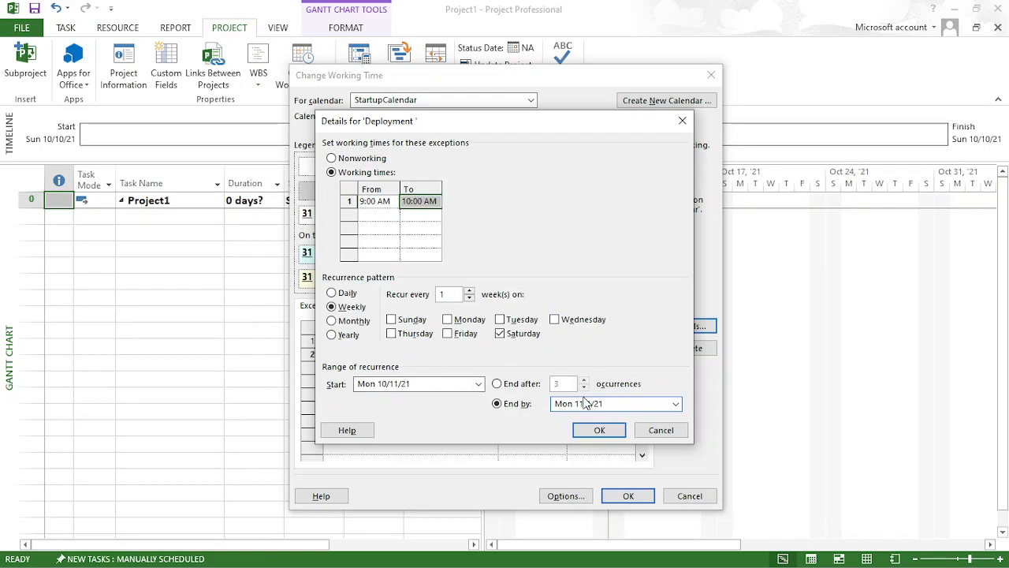
left_click(605, 434)
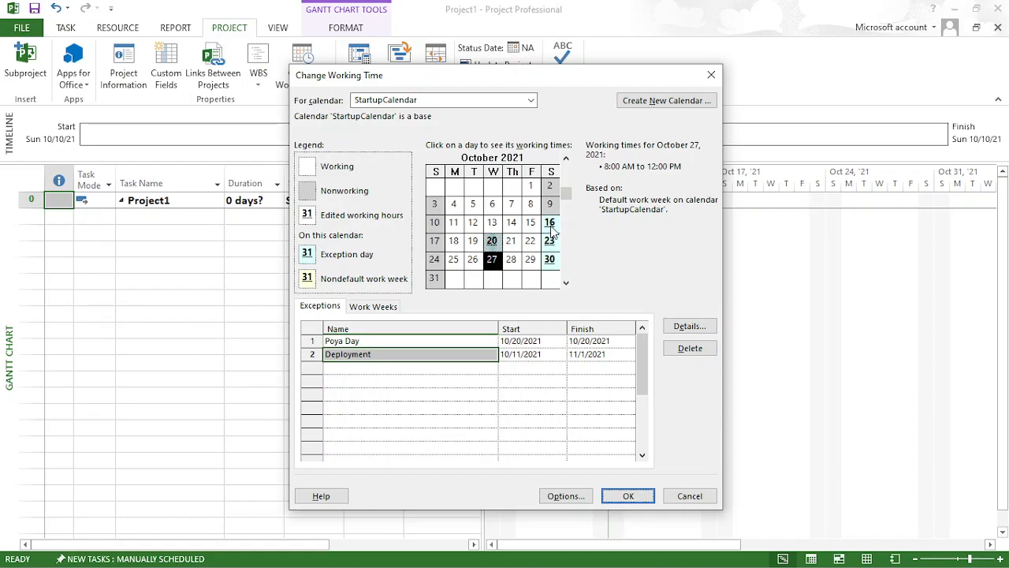
left_click(532, 282)
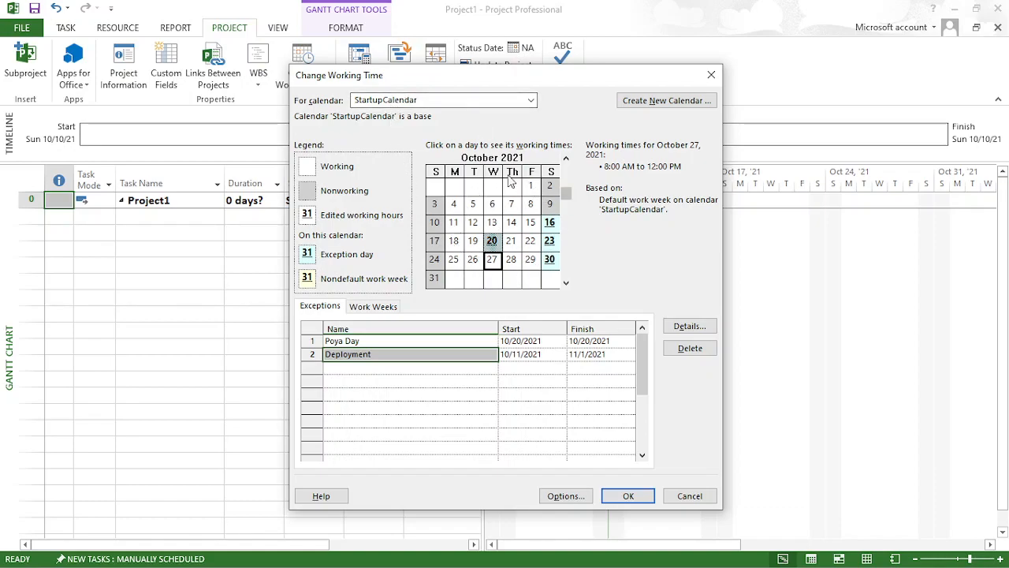
left_click(631, 497)
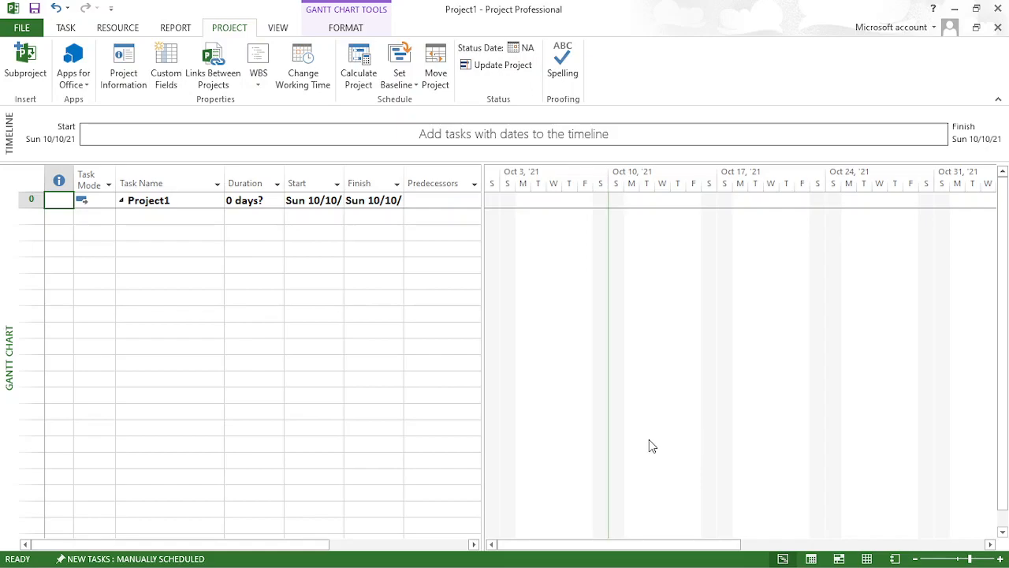
- Close the project, saving its changes on the computer as Project1 in the Desktop folder
key("alt+F4")
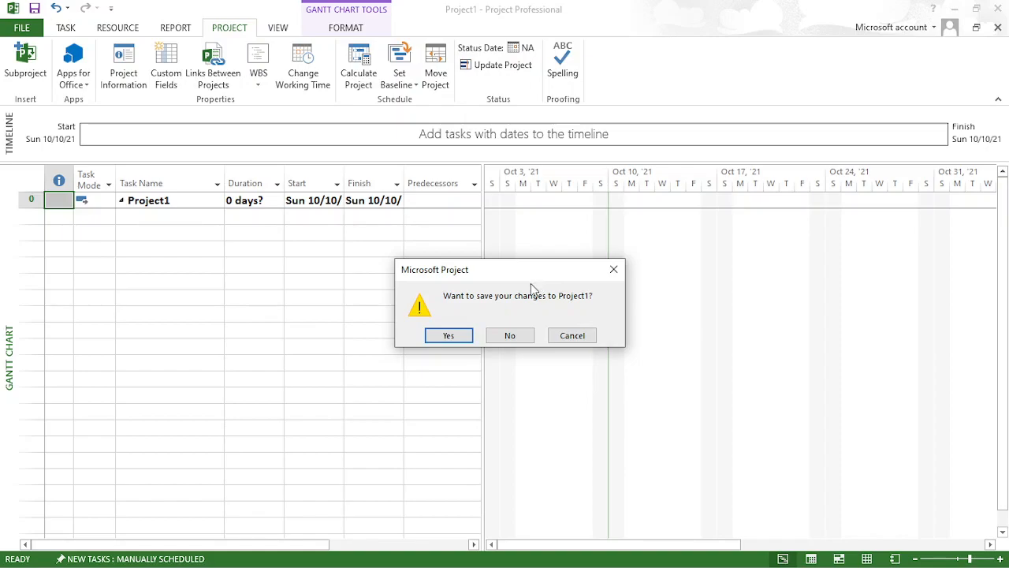
left_click(451, 339)
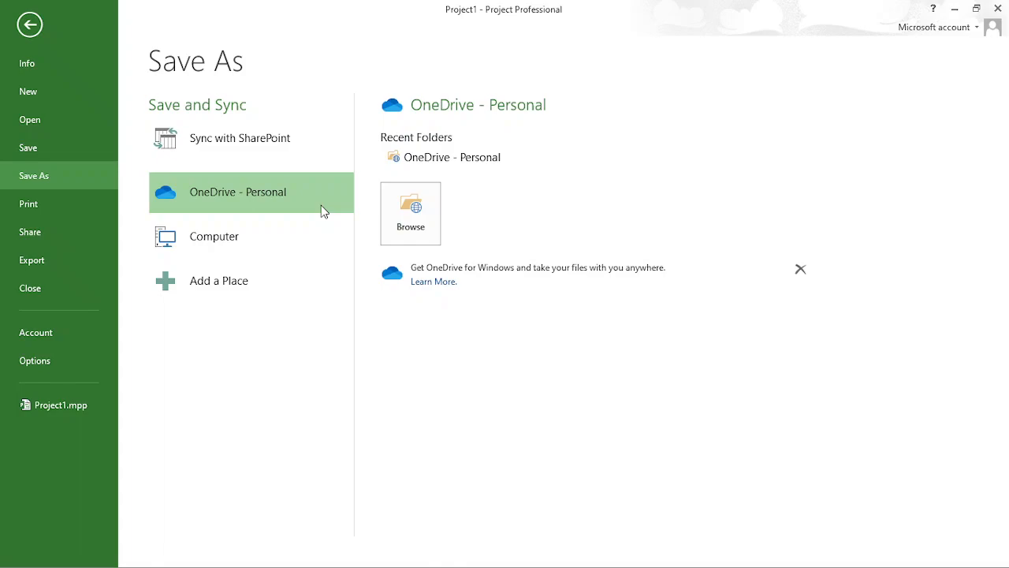
left_click(239, 246)
left_click(424, 157)
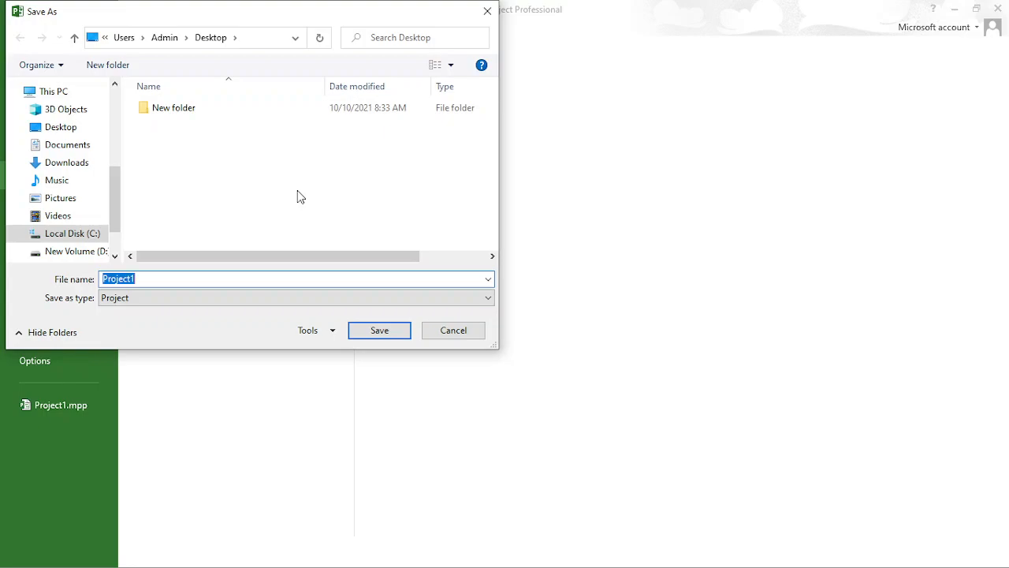
left_click_drag(287, 26, 471, 102)
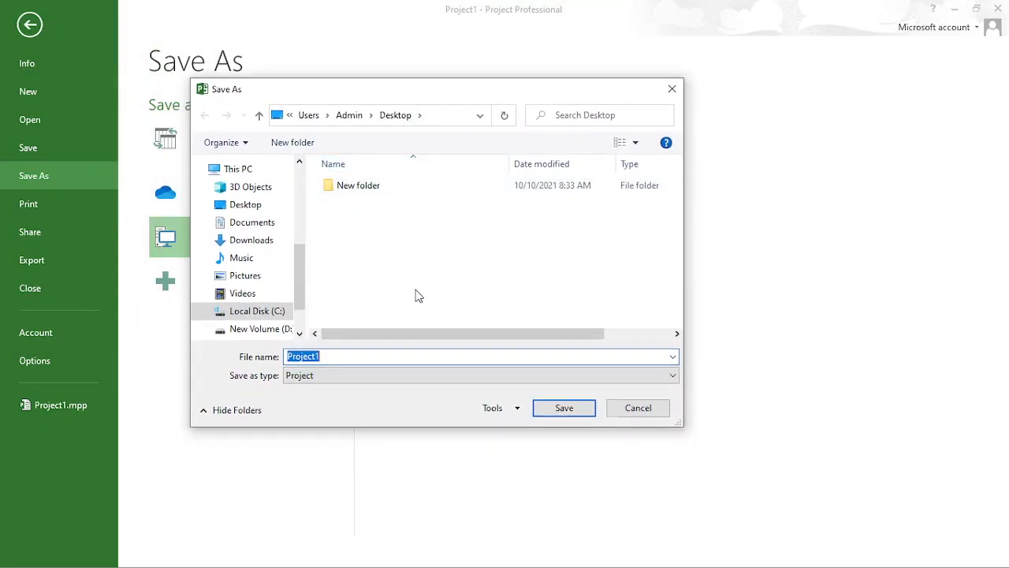
left_click(563, 408)
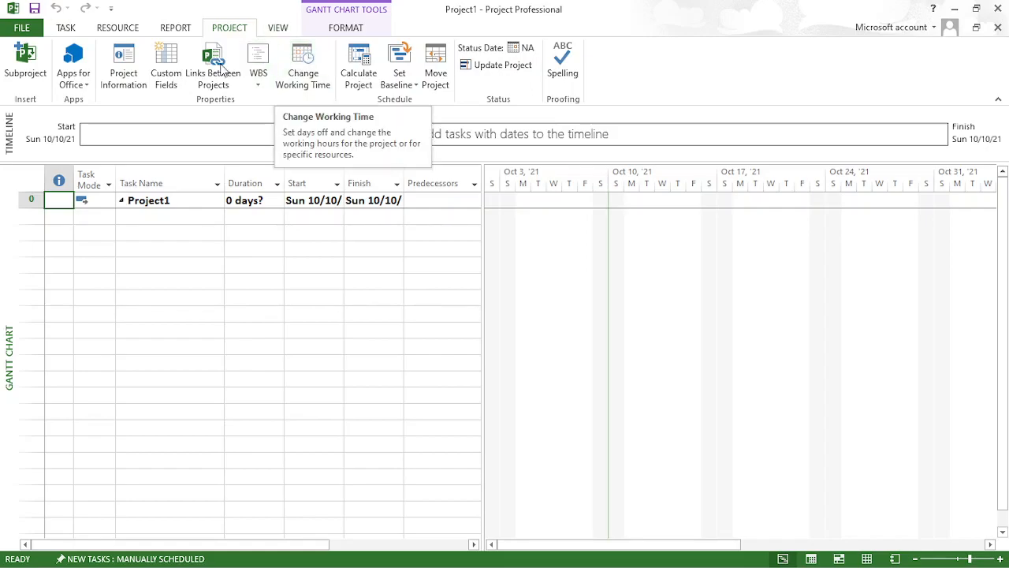
- In the project information, set the start date to Mon 10/11/21 and schedule from Project Start Date
left_click(126, 79)
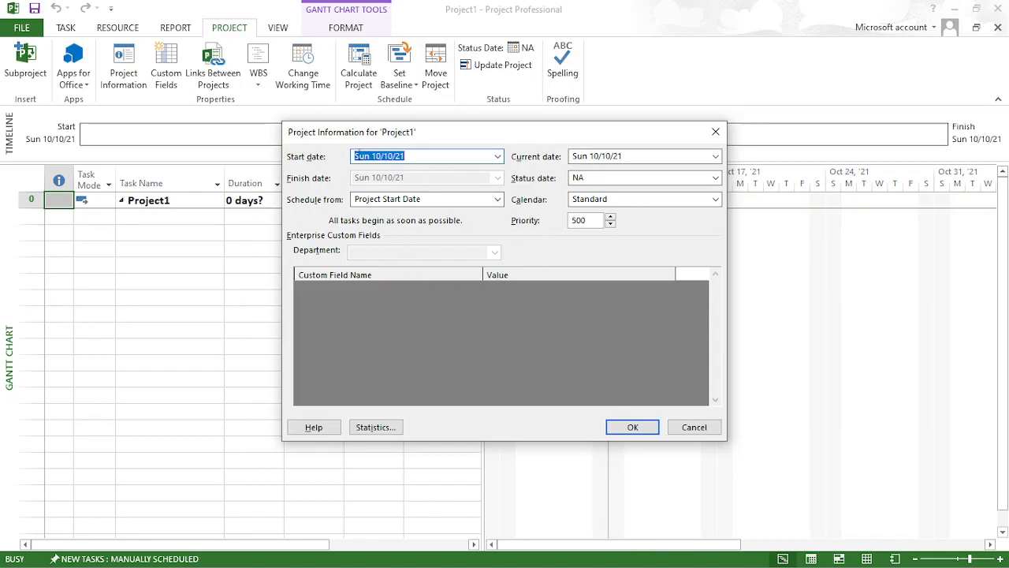
left_click(499, 157)
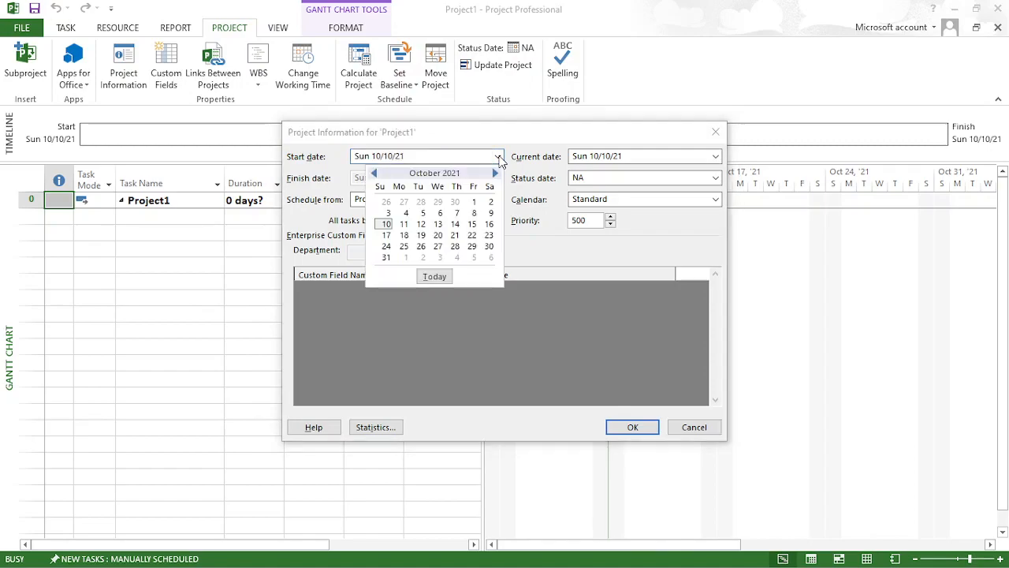
left_click(404, 225)
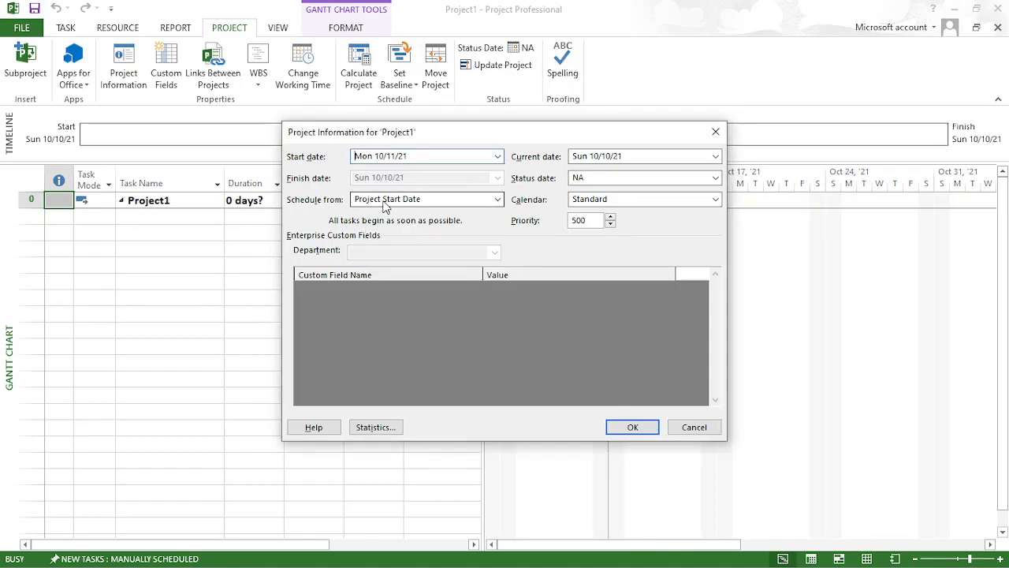
left_click(429, 201)
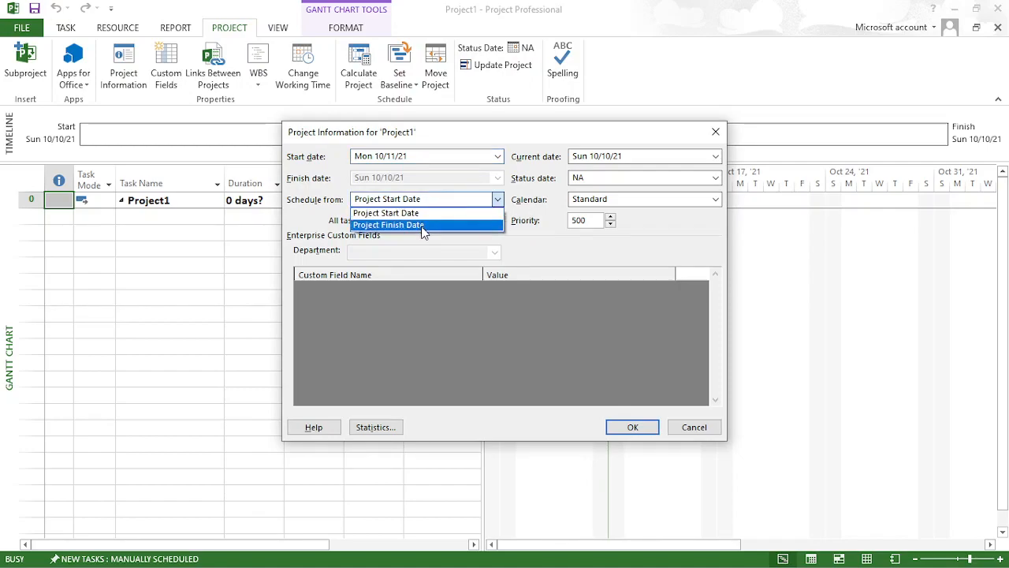
left_click(423, 213)
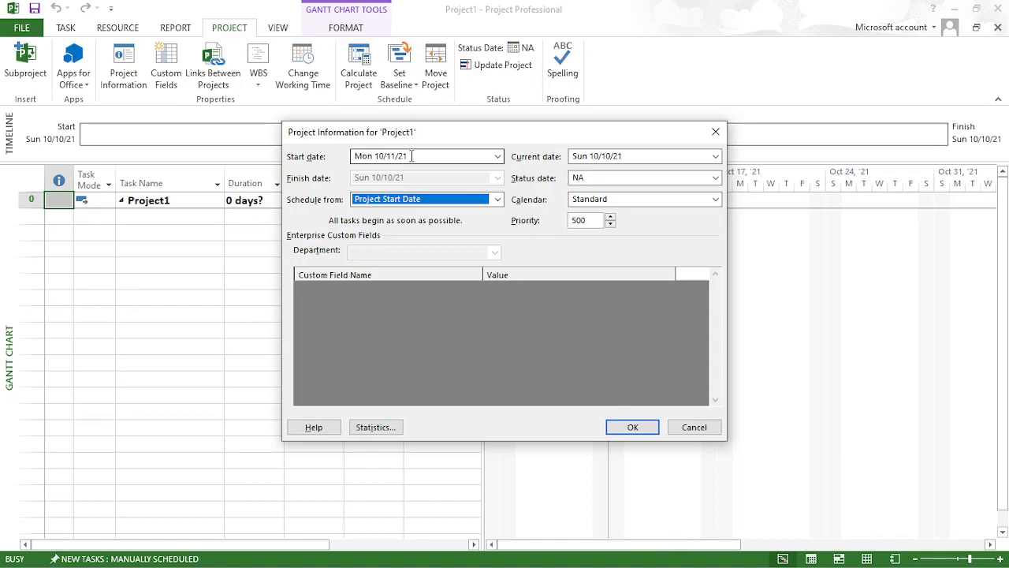
- Assign StartupCalendar as the project calendar, leave the status date as NA, and accept the project information
left_click(612, 156)
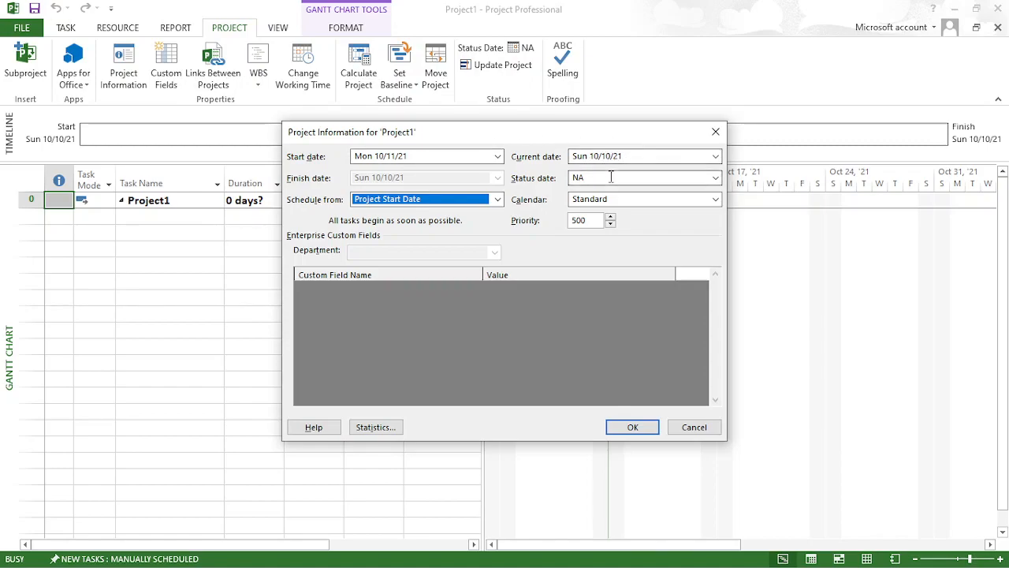
left_click(611, 178)
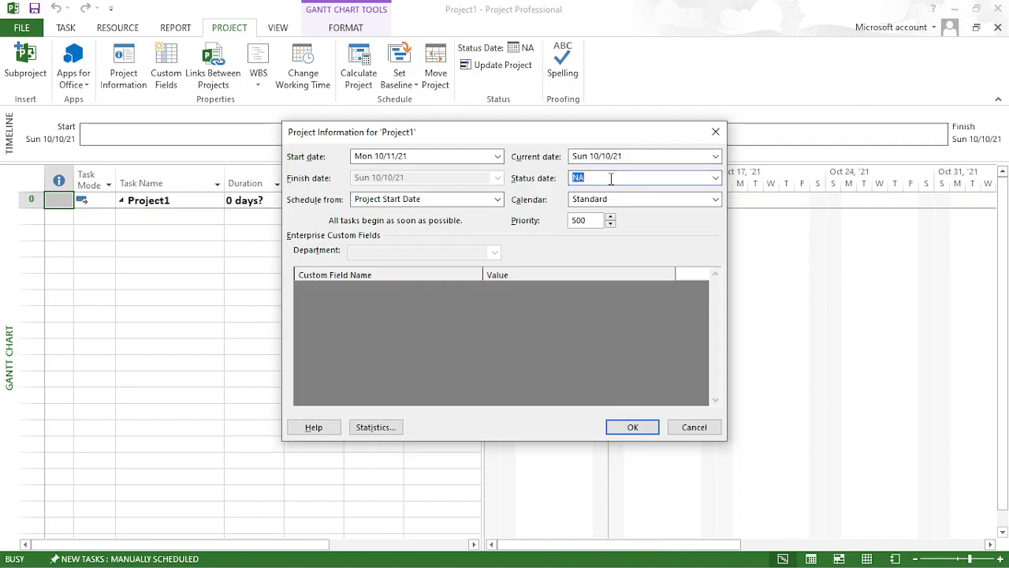
left_click(716, 178)
left_click(718, 180)
left_click(657, 206)
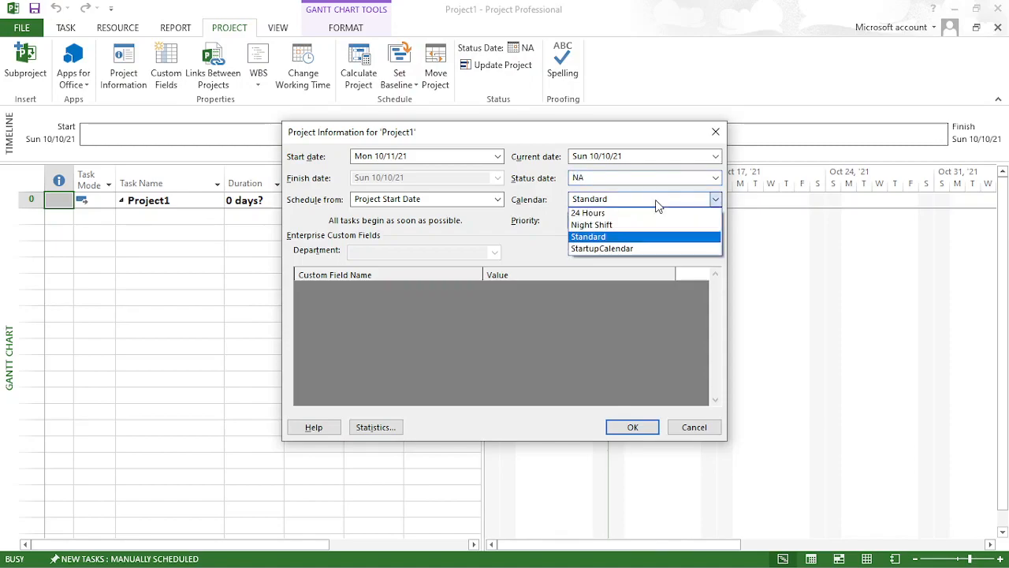
left_click(639, 249)
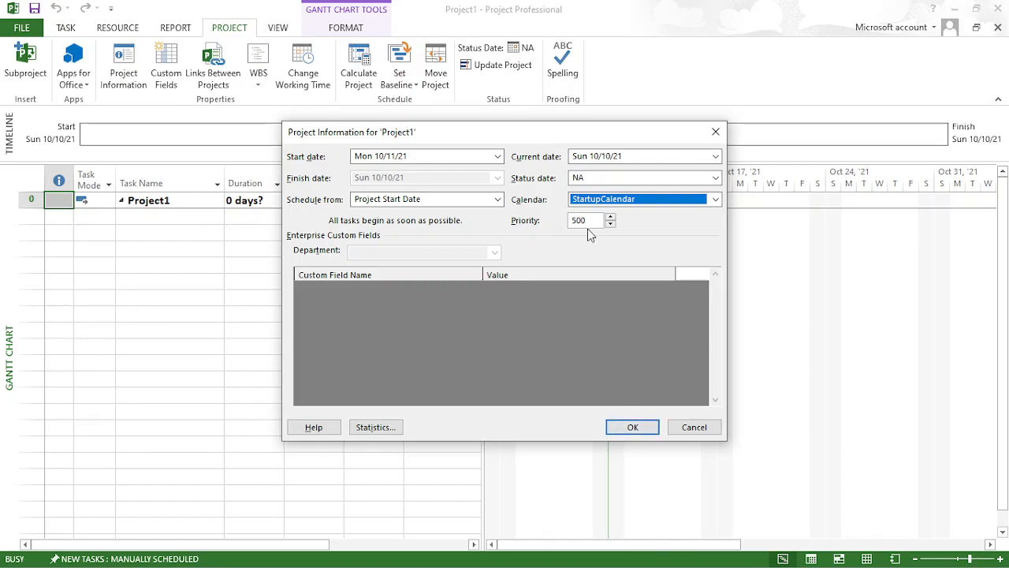
left_click(633, 427)
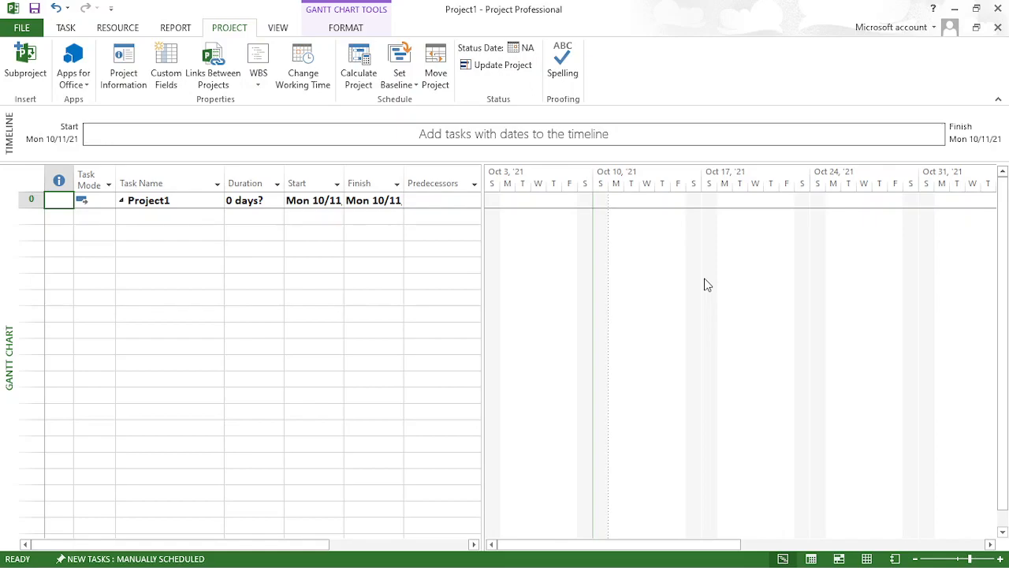
- In the project's scheduling options, choose Fixed Units as the default task type and accept the options
left_click(22, 27)
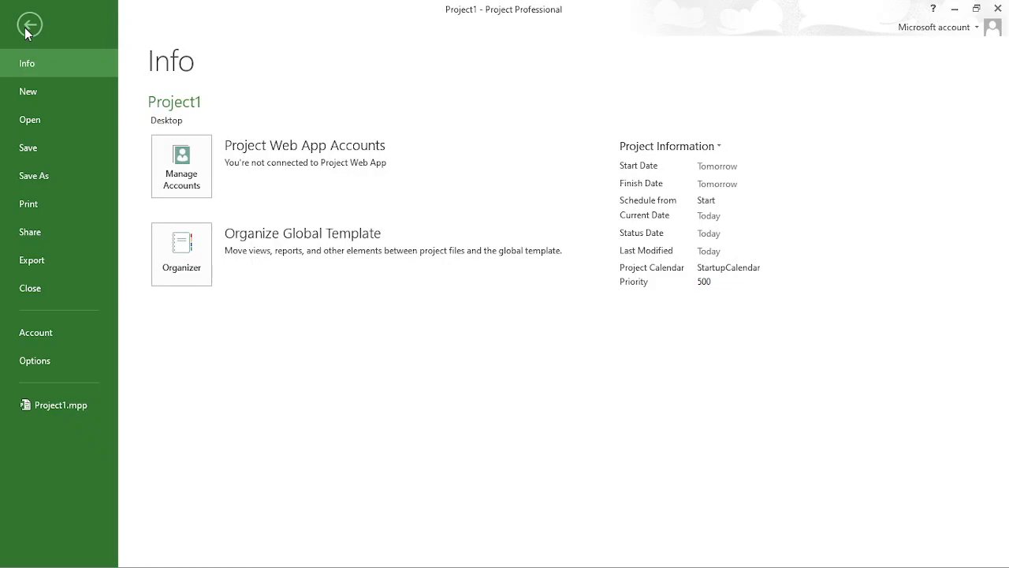
left_click(43, 366)
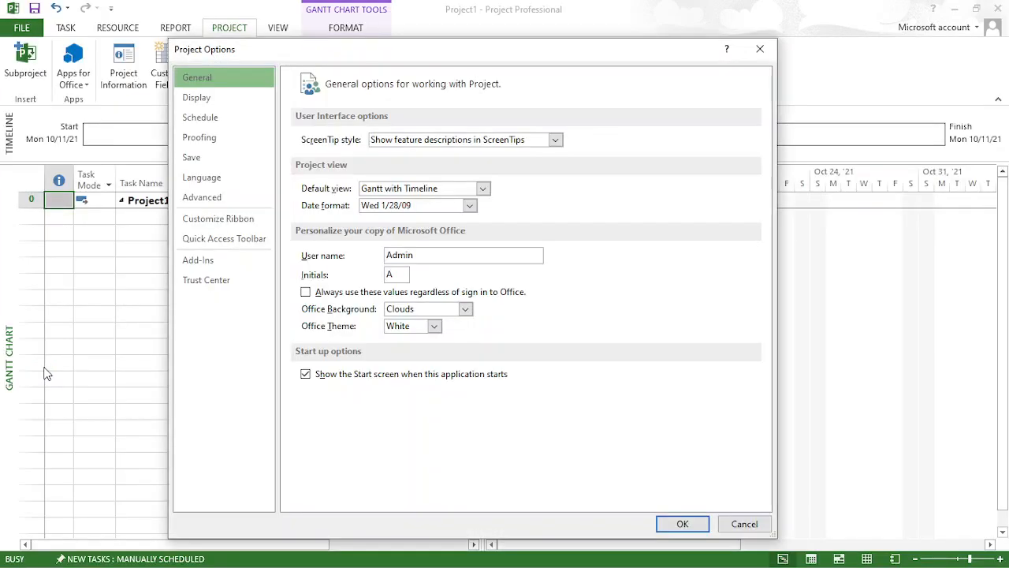
left_click(218, 123)
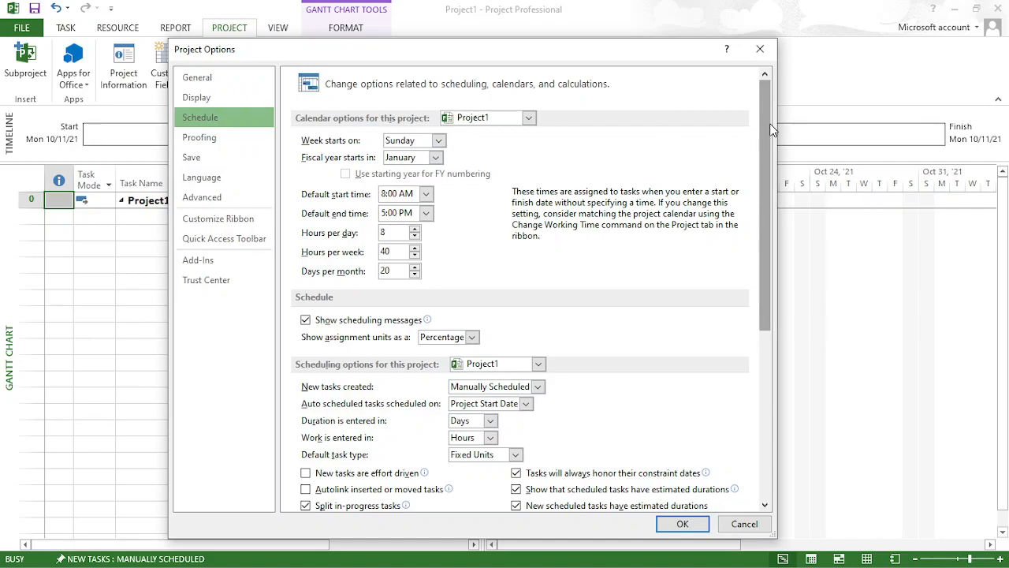
left_click_drag(765, 129, 756, 153)
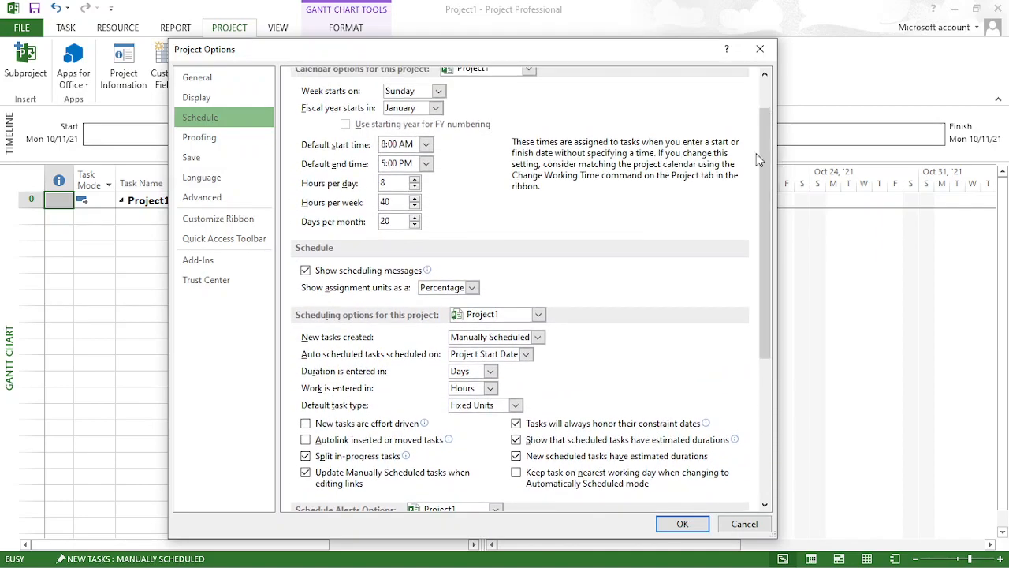
left_click(390, 186)
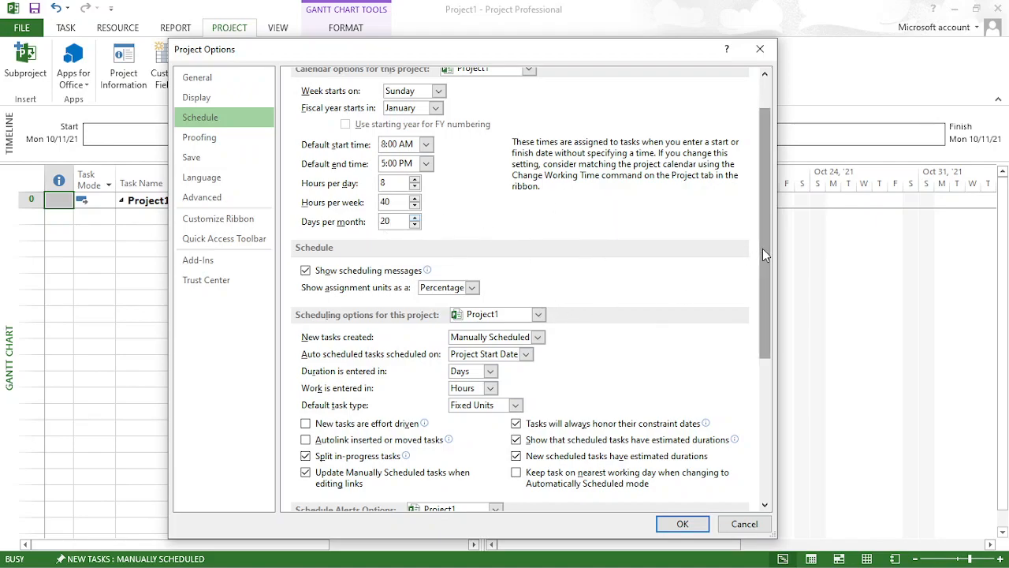
left_click_drag(763, 249, 757, 386)
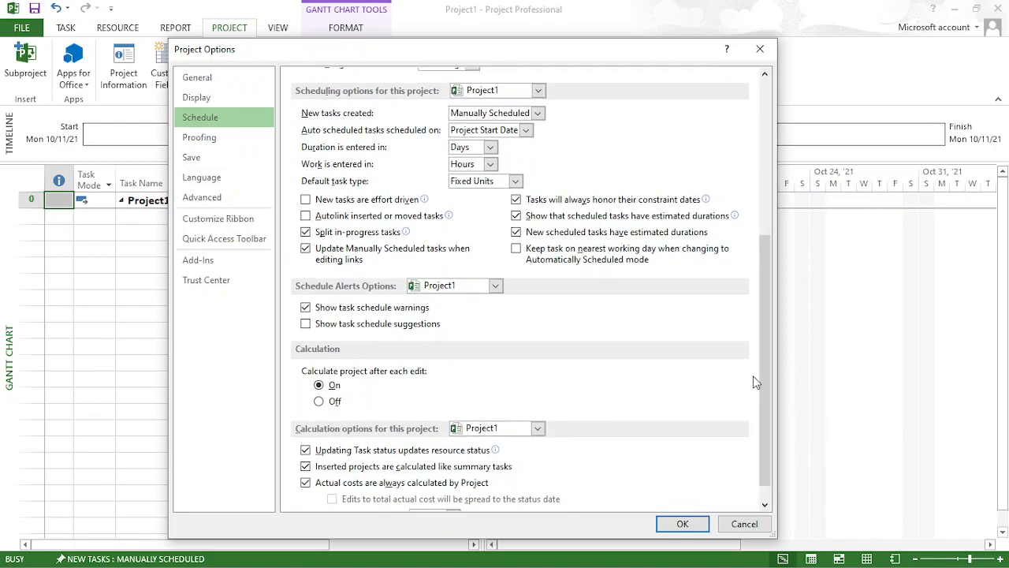
left_click(513, 182)
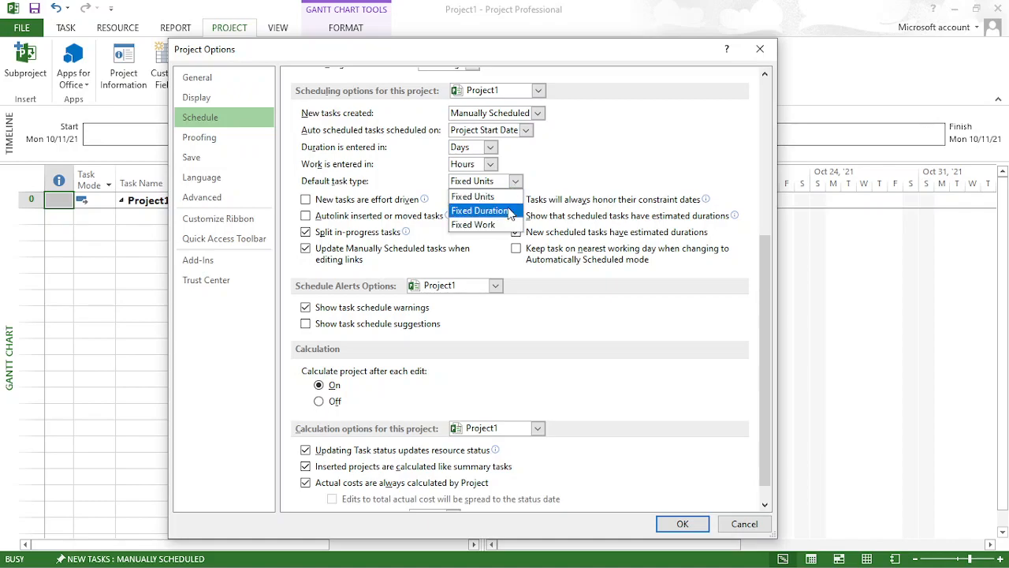
left_click(512, 197)
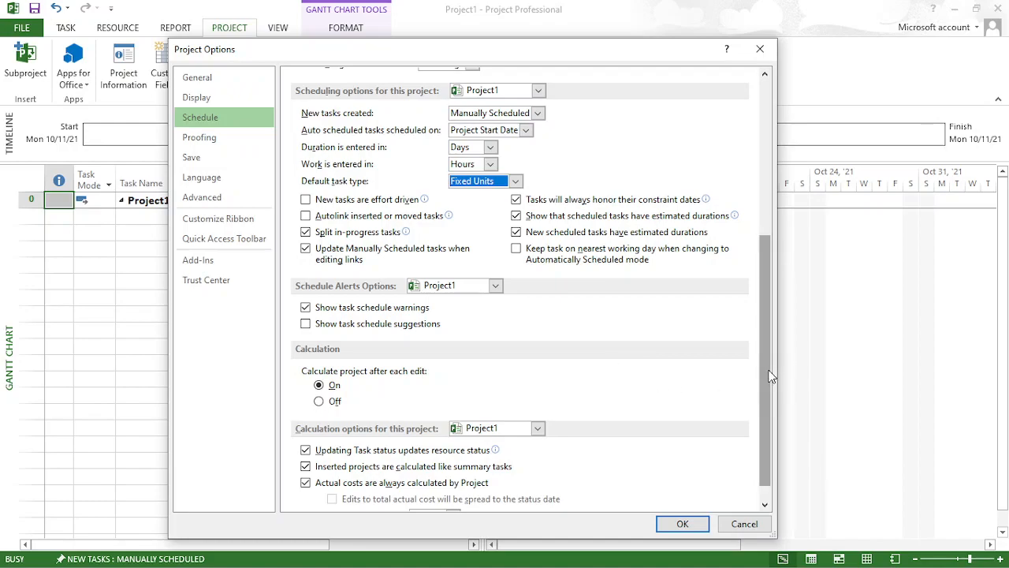
right_click(765, 449)
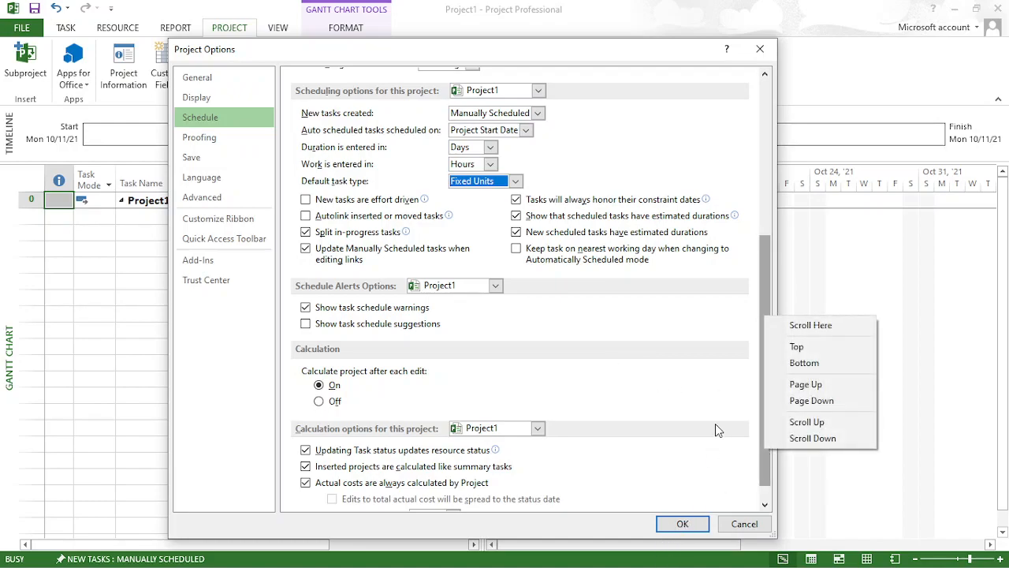
left_click(683, 355)
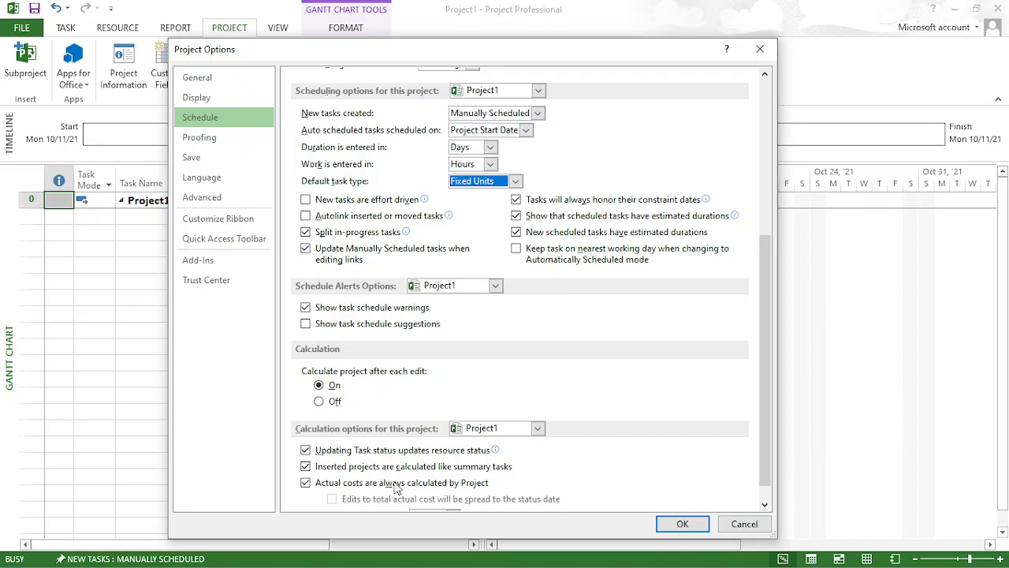
left_click(675, 522)
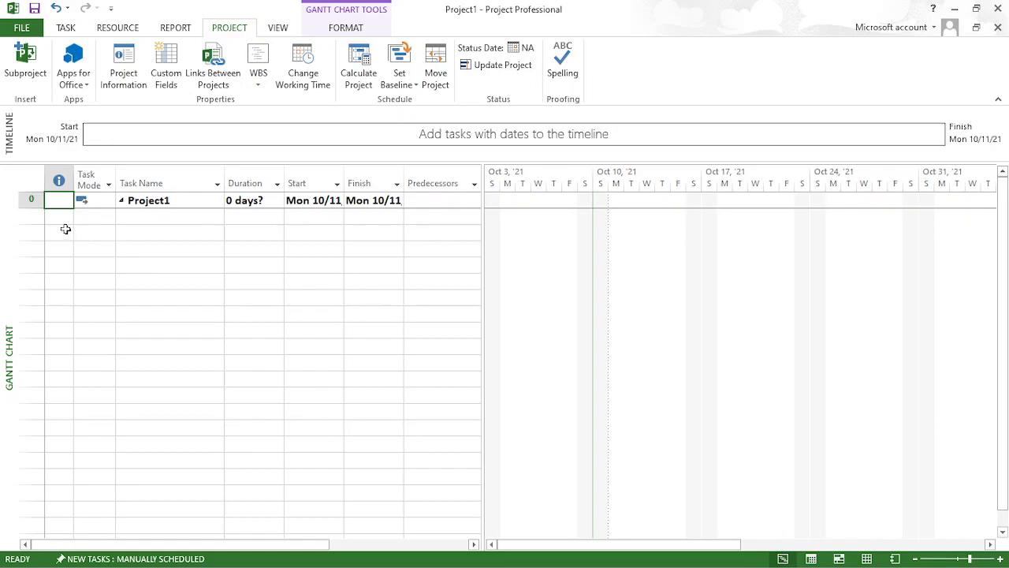
- Rename the Project1 summary task as Requirements Meeting
left_click(30, 201)
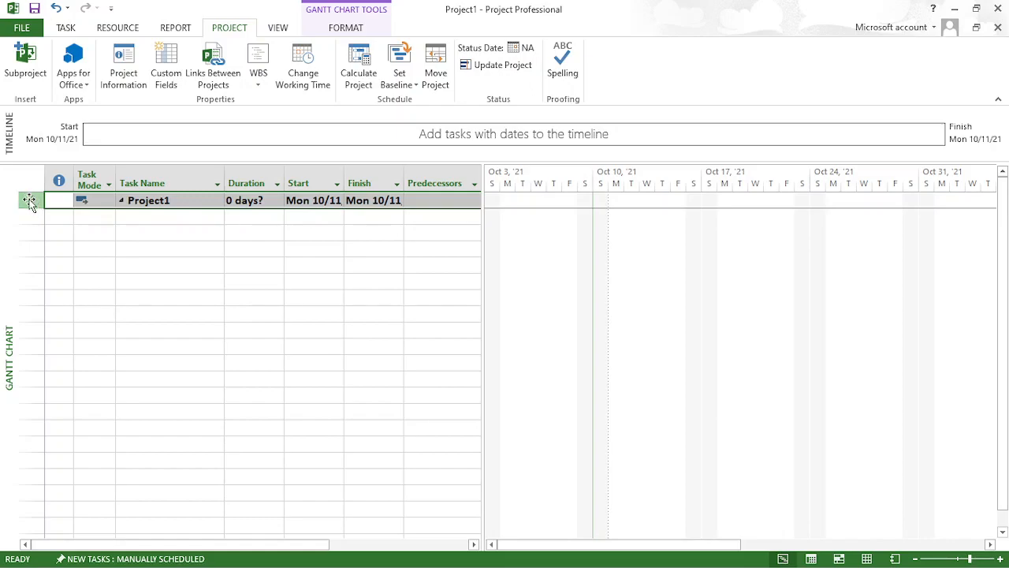
left_click(192, 200)
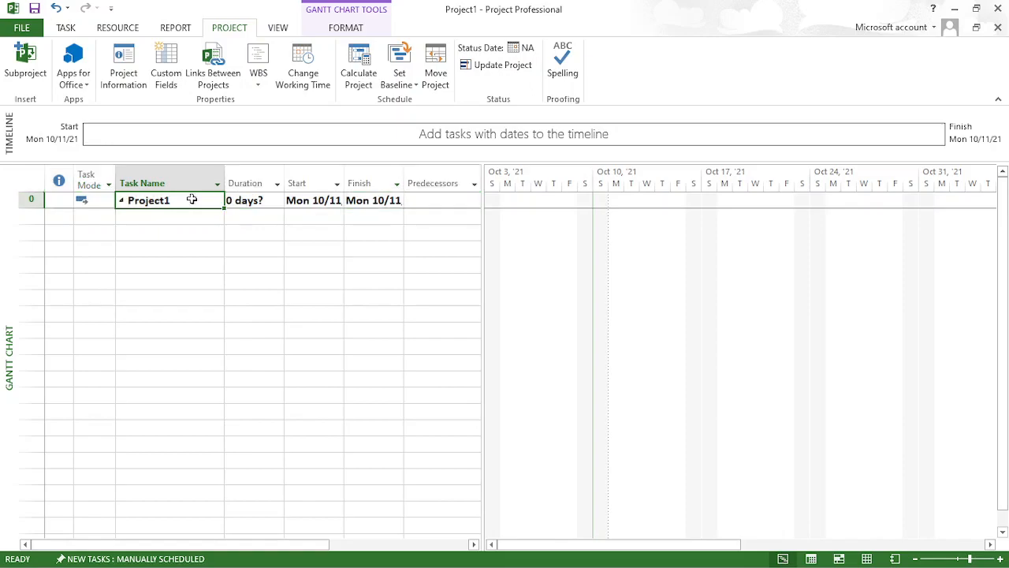
key("F2")
key("BackSpace")
key("BackSpace")
key("BackSpace")
key("BackSpace")
key("BackSpace")
key("BackSpace")
key("BackSpace")
key("BackSpace")
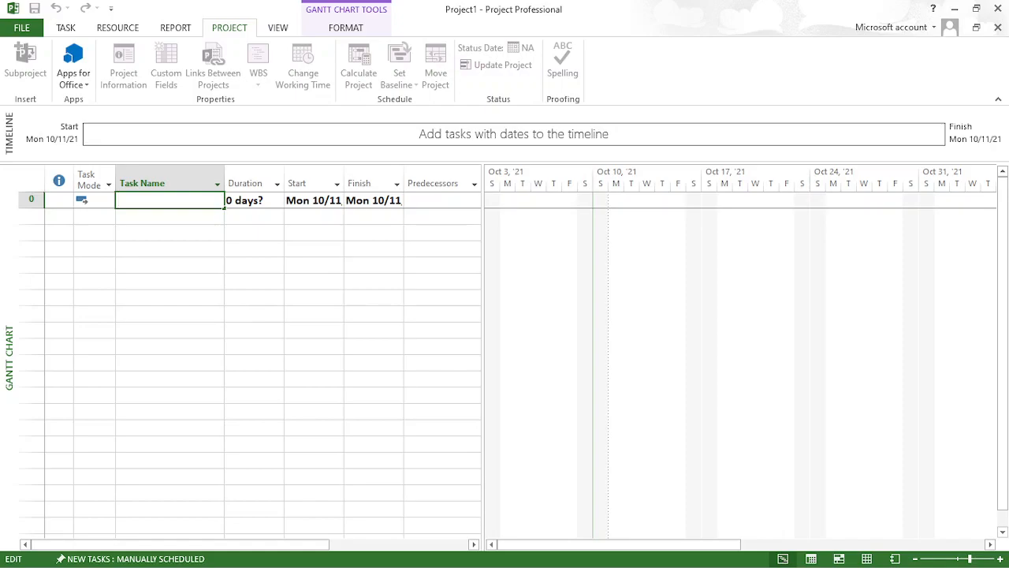
type("Requirements Meeting")
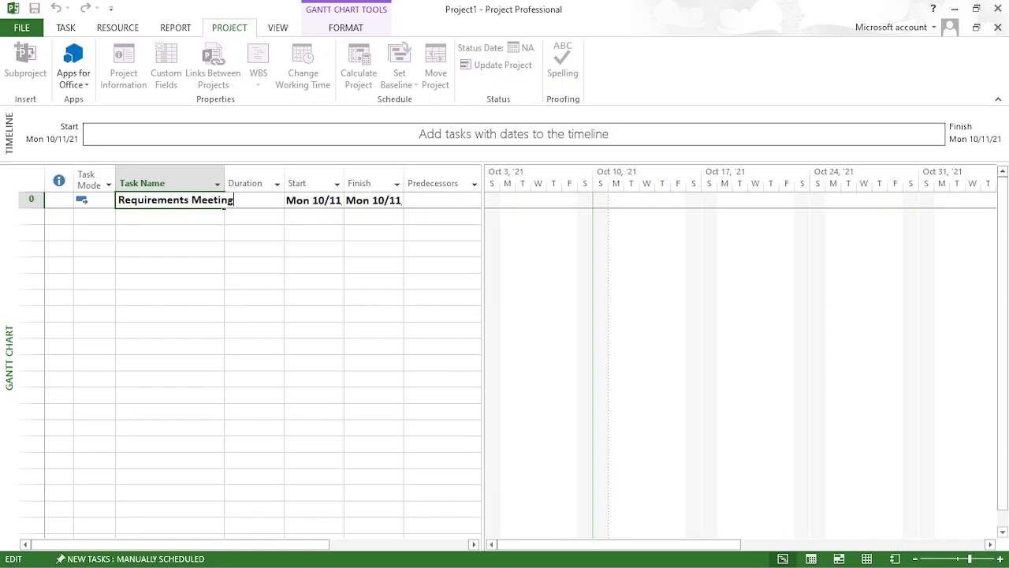
key("Return")
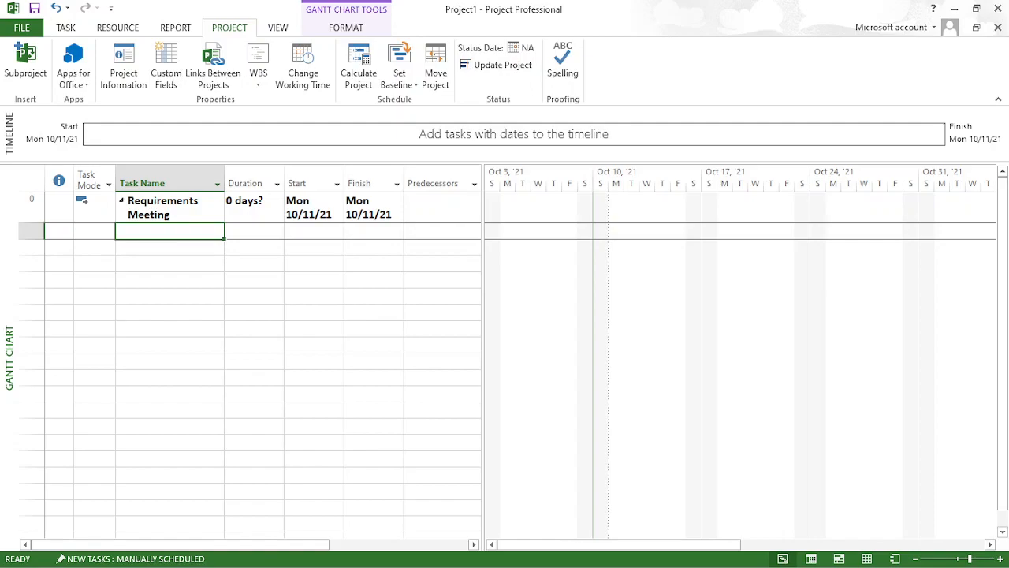
left_click(258, 203)
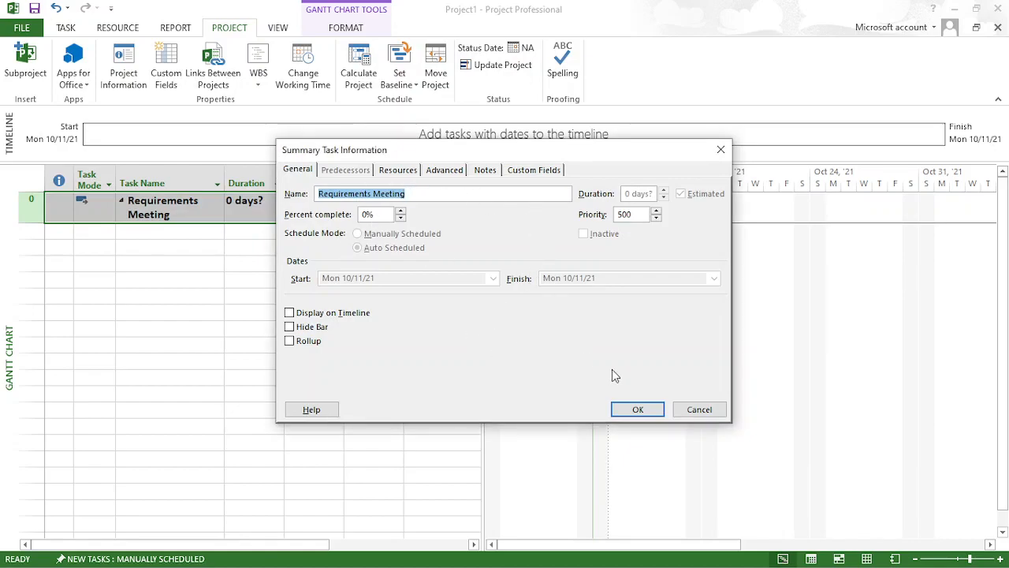
left_click(699, 410)
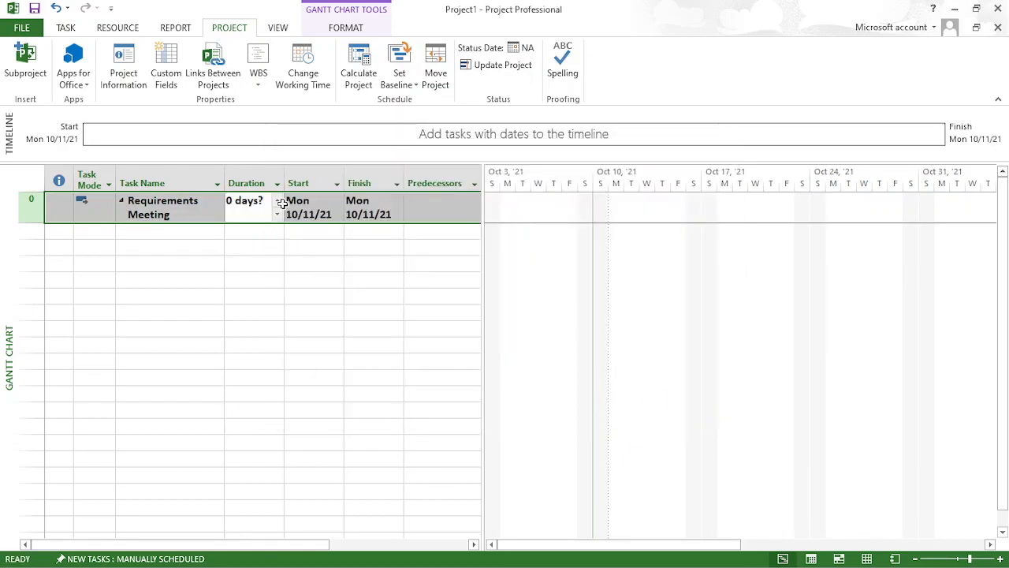
left_click(276, 202)
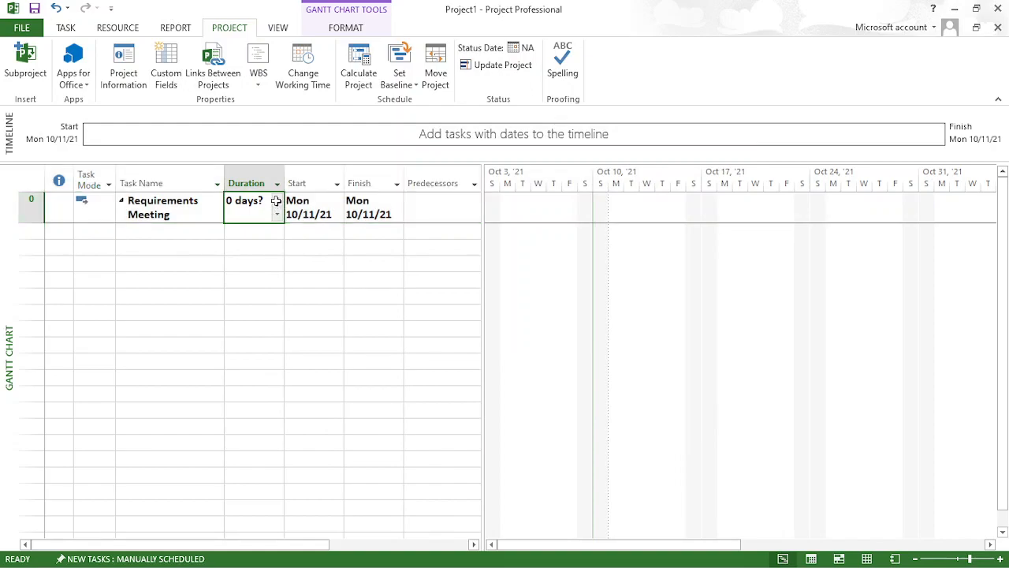
left_click_drag(276, 201, 316, 338)
left_click(314, 332)
left_click(315, 212)
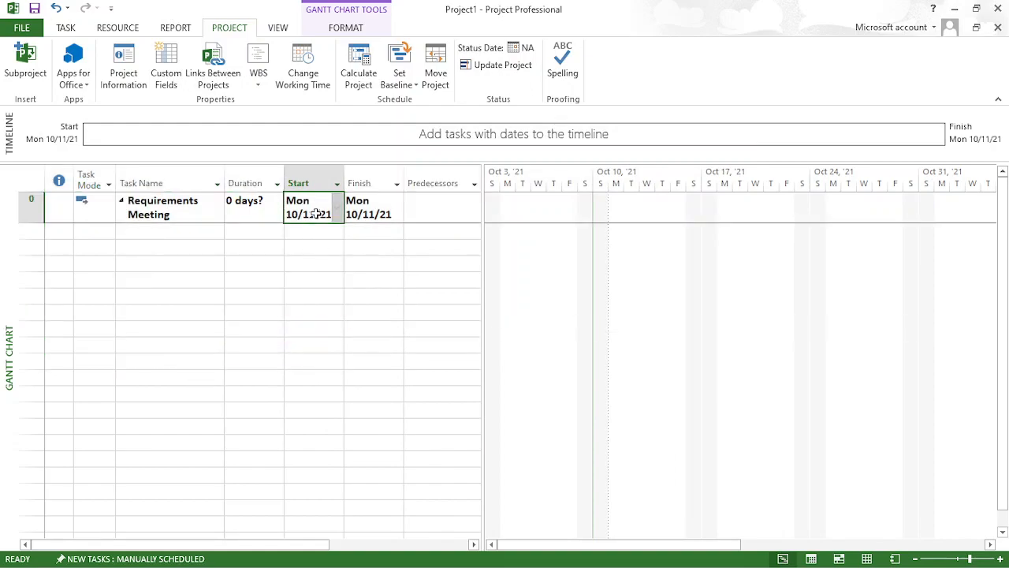
- Try to cut the Requirements Meeting project summary task from the task table
left_click(32, 207)
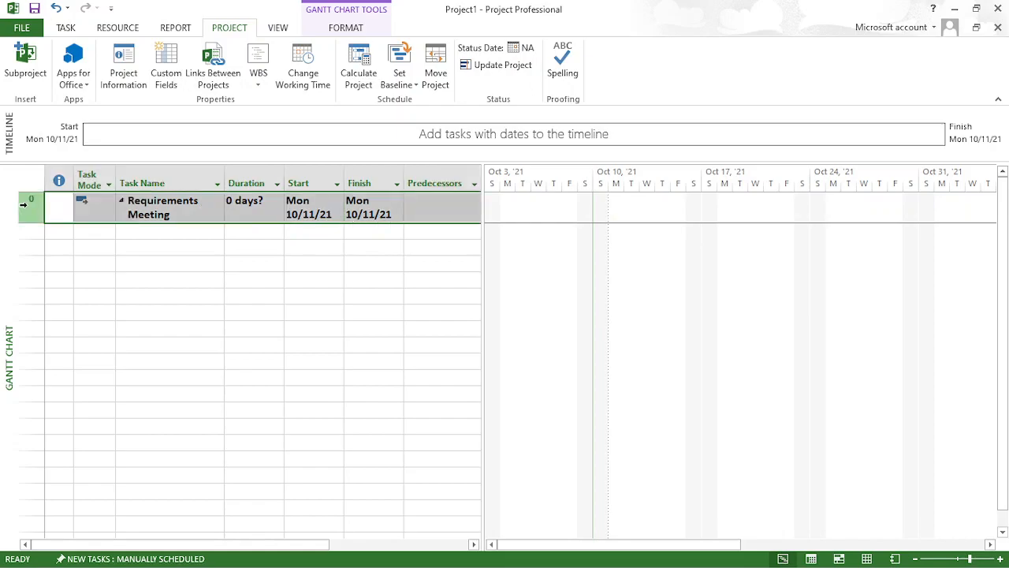
right_click(30, 207)
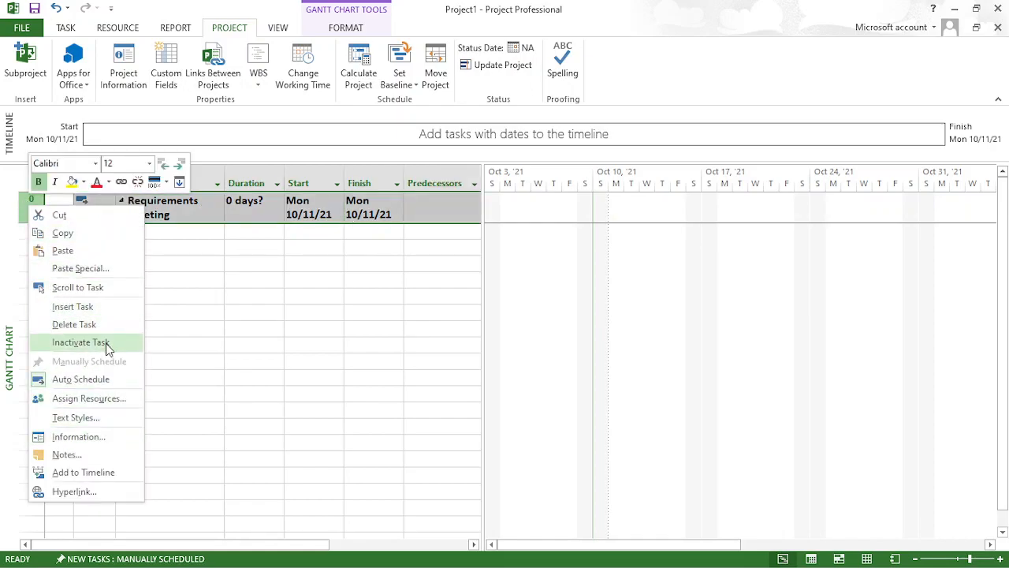
left_click(83, 215)
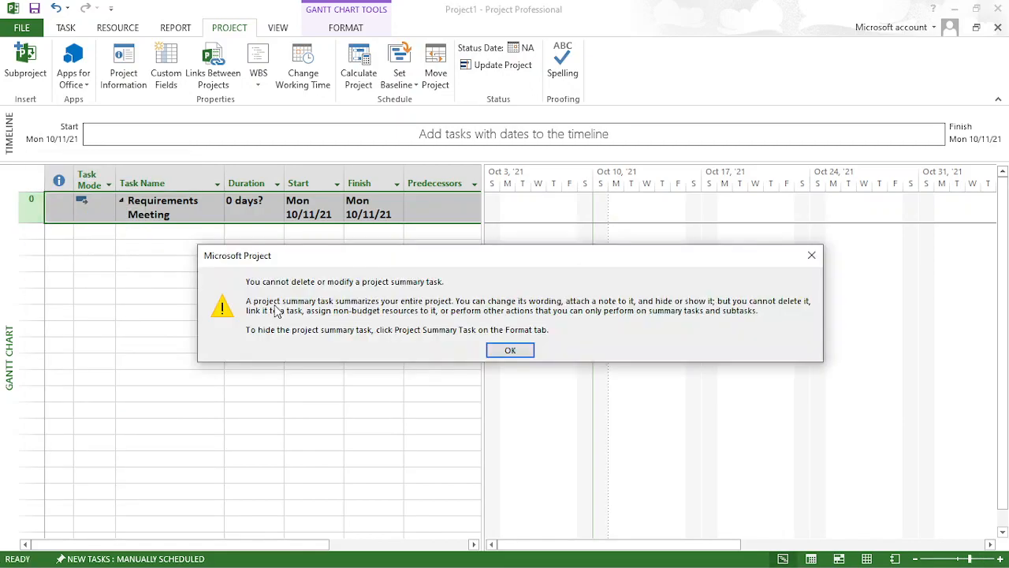
left_click(509, 351)
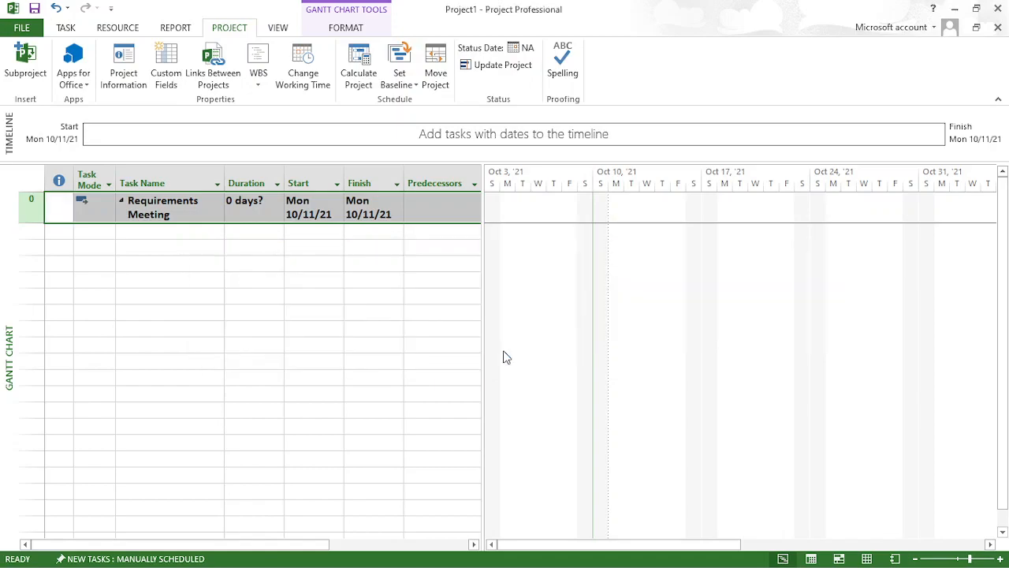
- Set new tasks to Auto Scheduled, and try to delete the Requirements Meeting project summary task
left_click(146, 558)
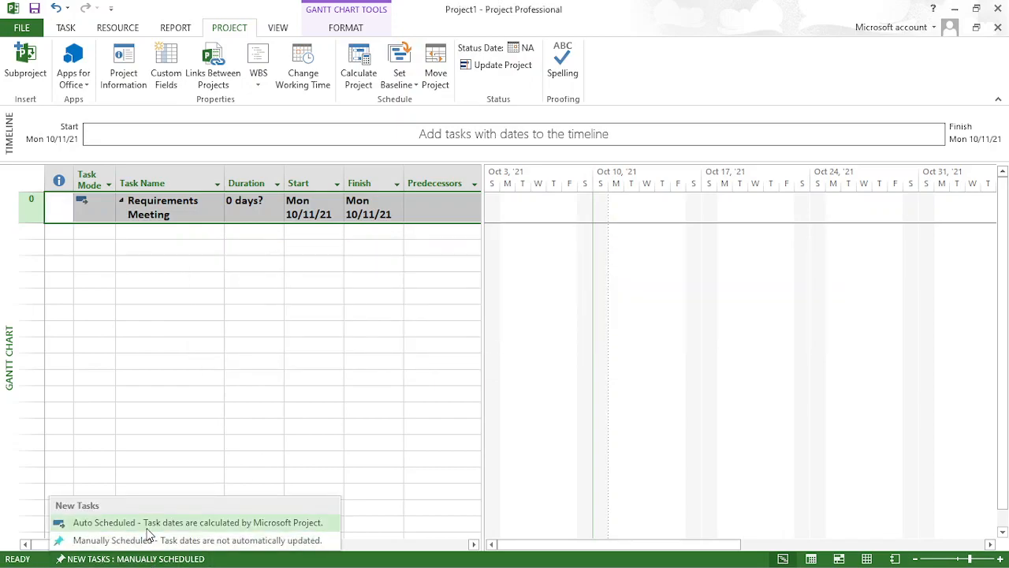
left_click(148, 523)
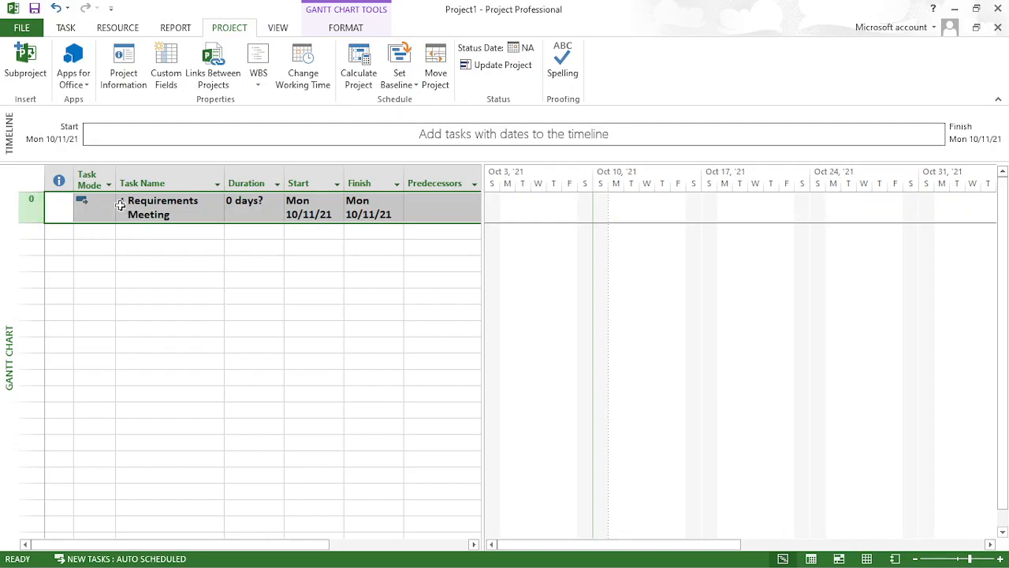
left_click(209, 219)
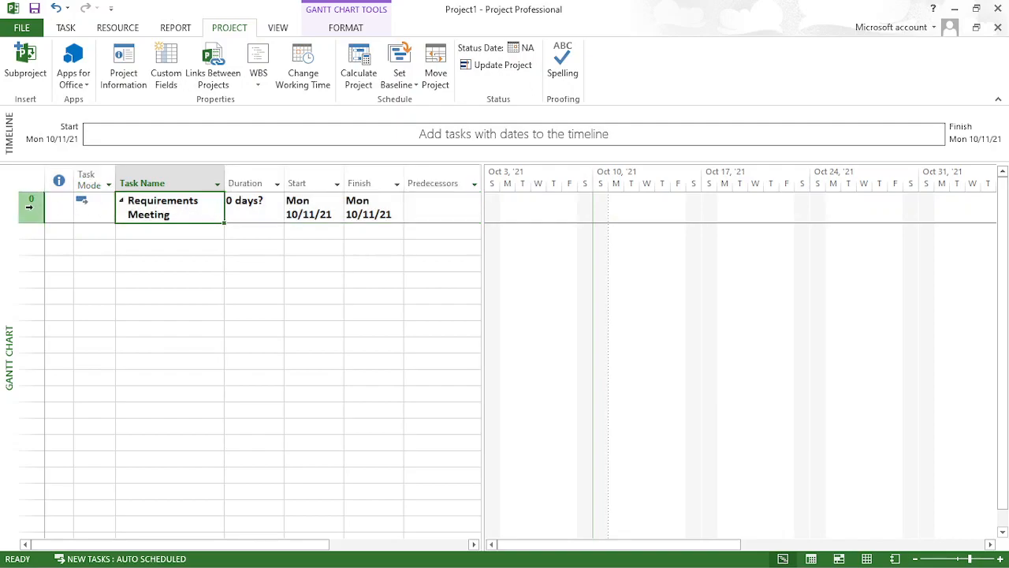
left_click(28, 206)
right_click(32, 210)
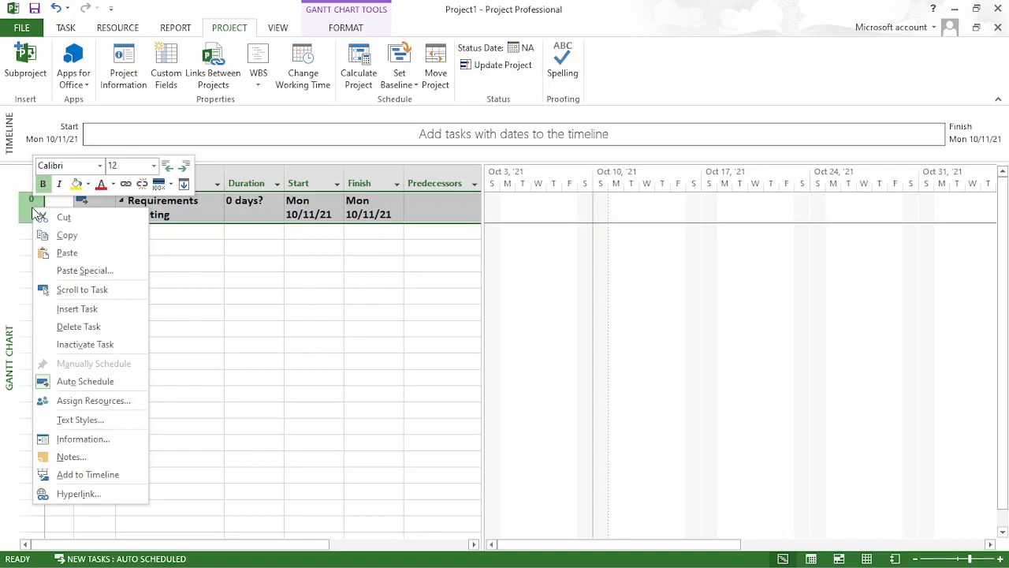
left_click(106, 335)
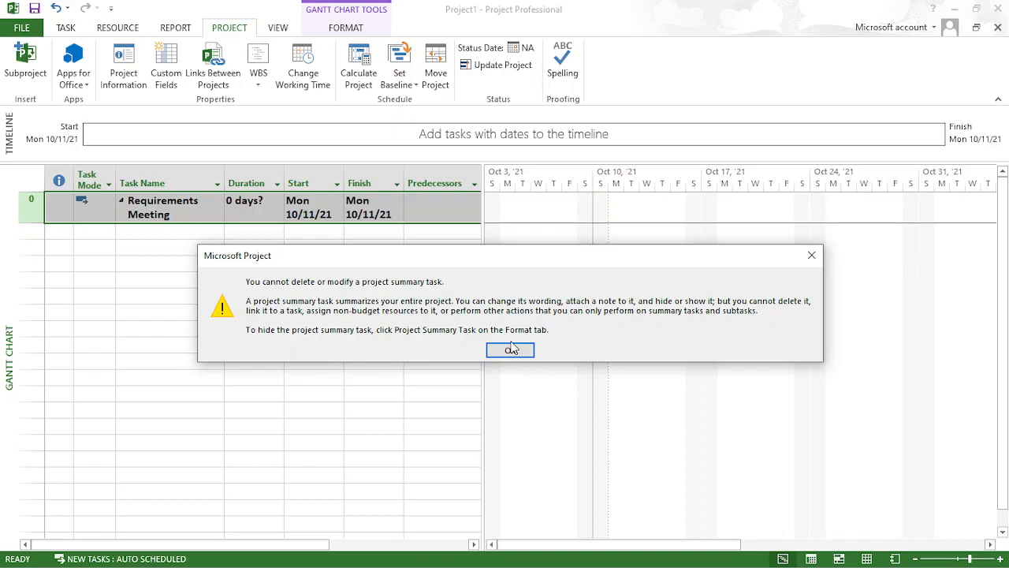
left_click(809, 260)
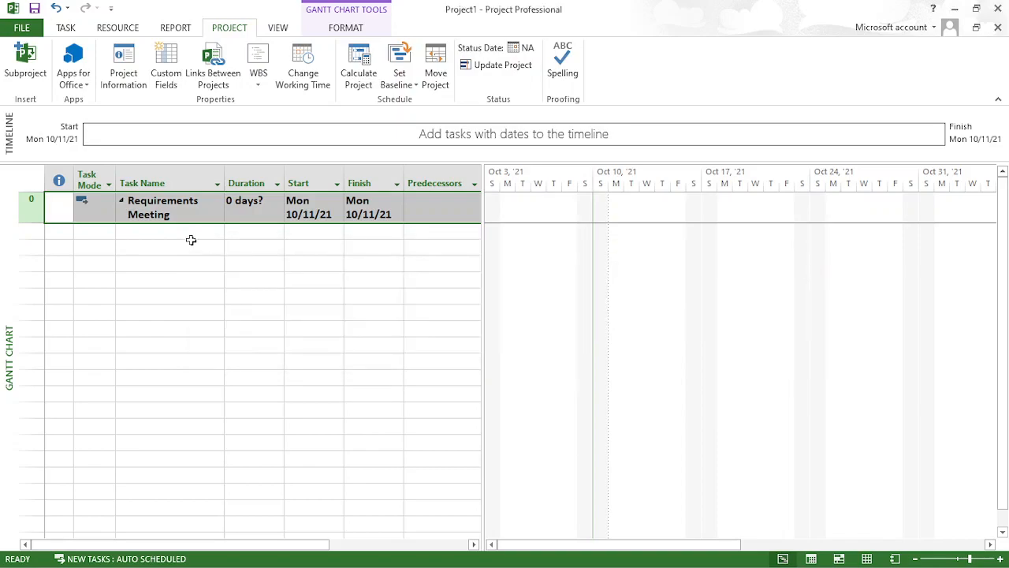
left_click(139, 230)
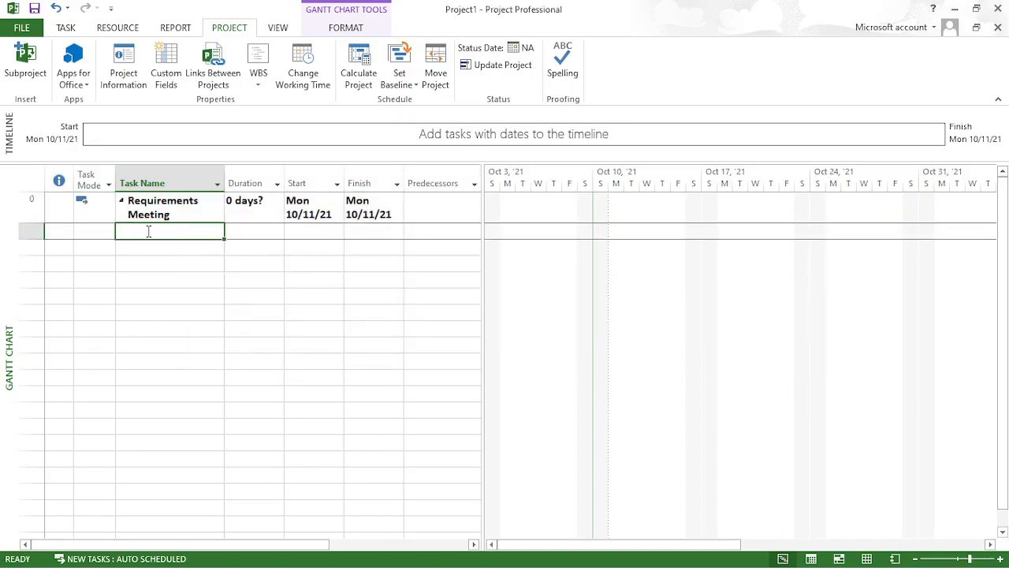
key("alt+F4")
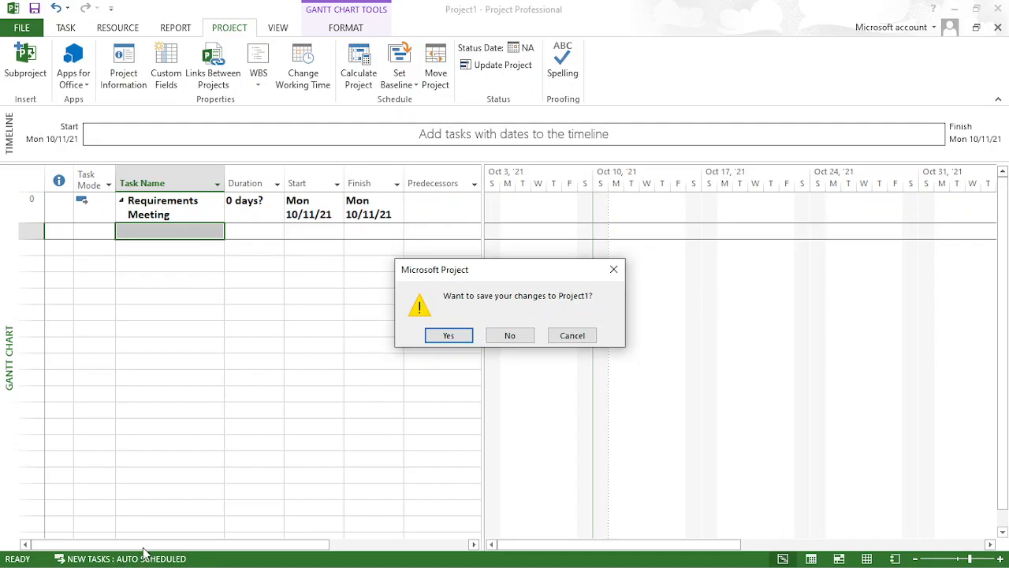
left_click(448, 336)
- Set new tasks to Manually Scheduled and add a Requirements Meeting task with a 1-day duration under the project summary
left_click(138, 558)
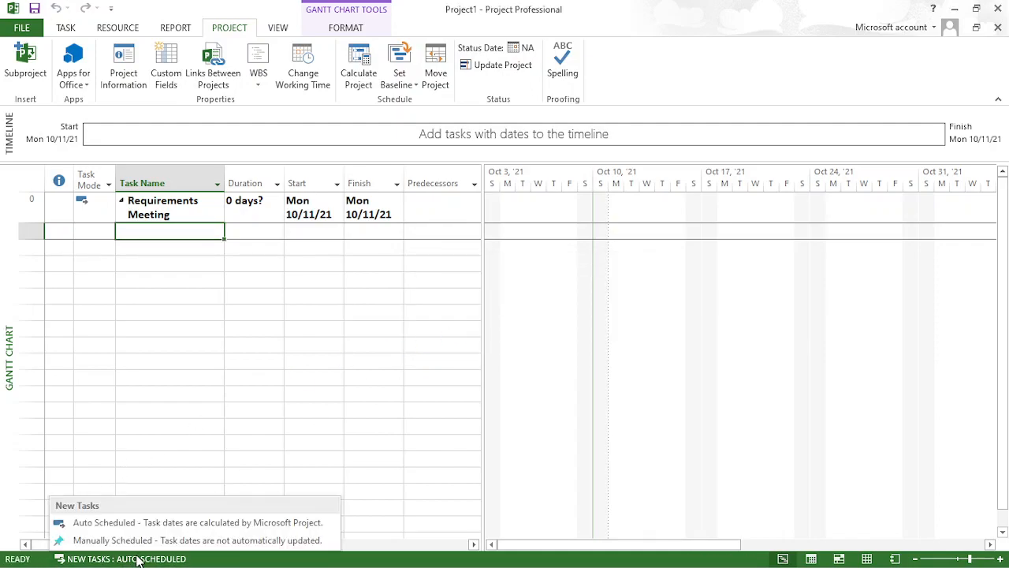
left_click(148, 539)
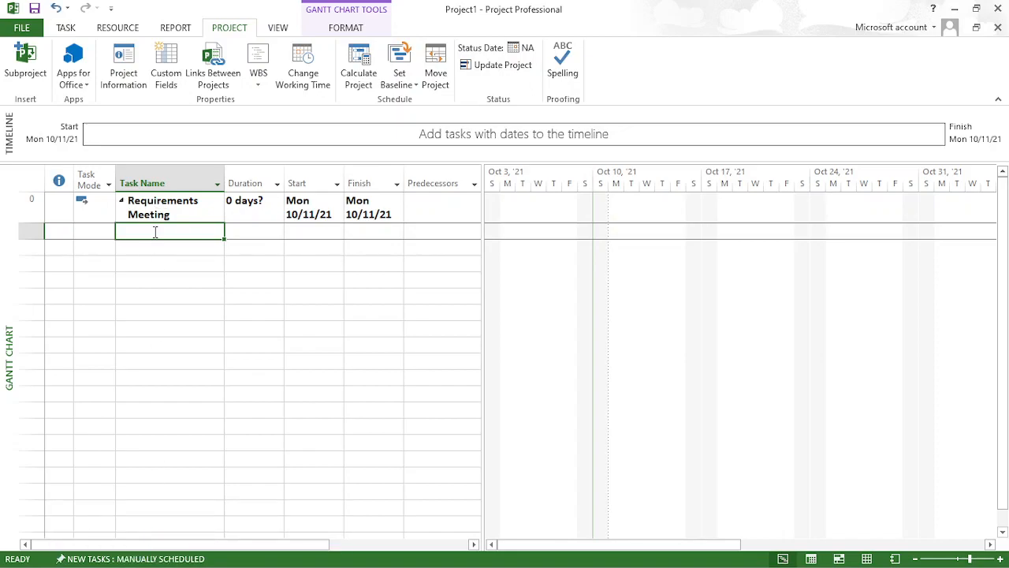
type("Req")
key("Tab")
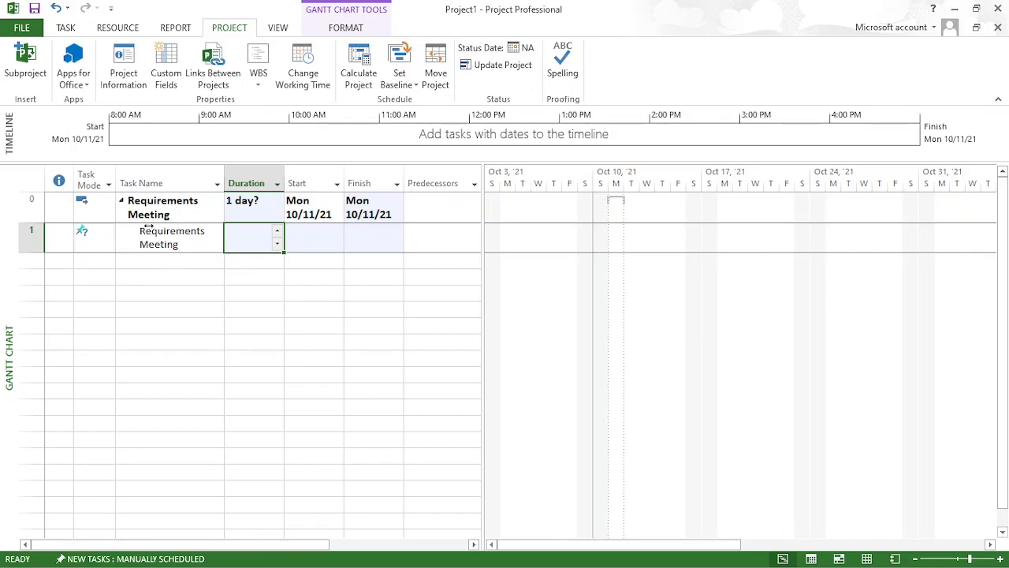
left_click(277, 233)
- Set the start date of the Requirements Meeting task to Monday, October 11, 2021
left_click(320, 239)
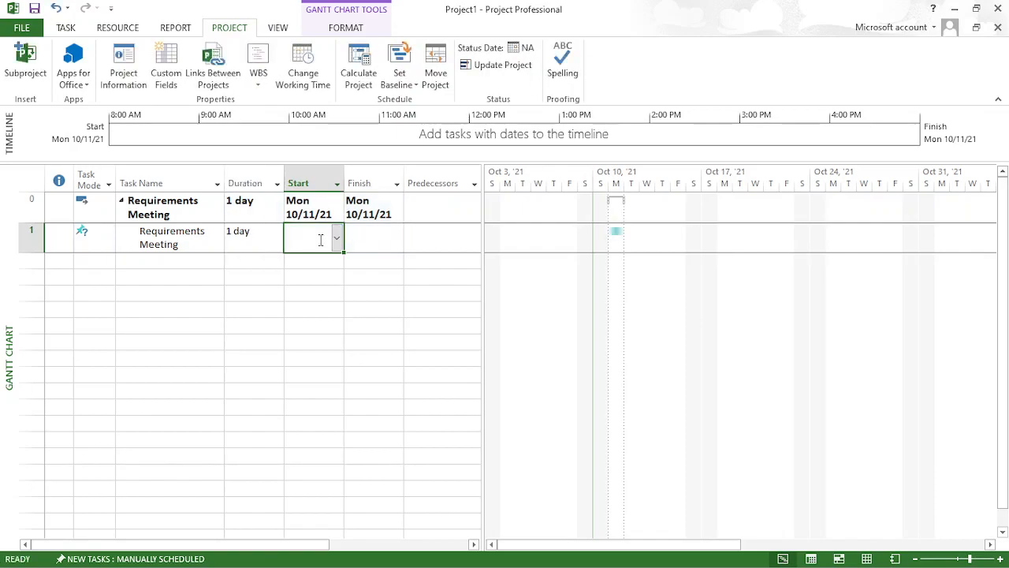
left_click(338, 240)
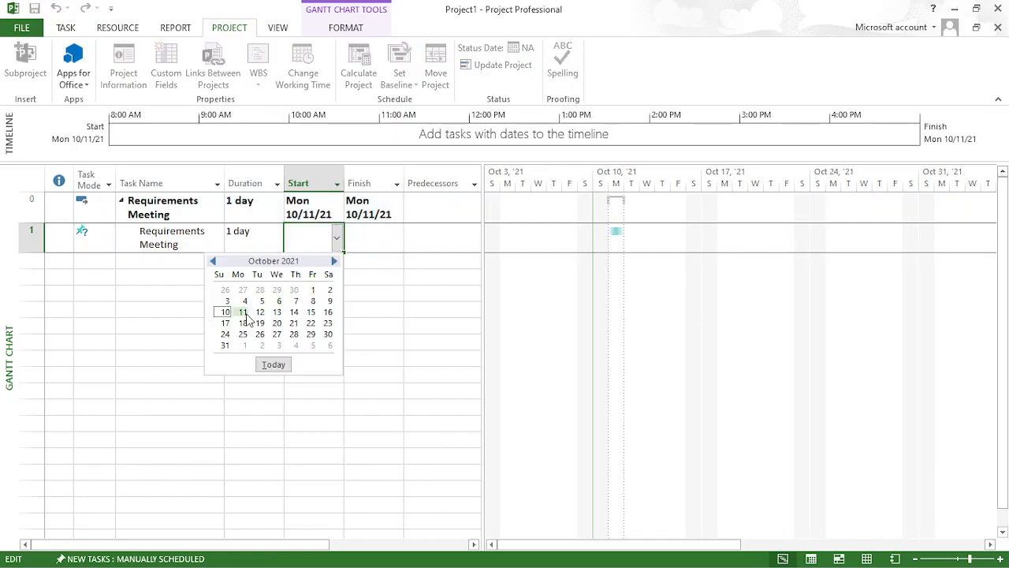
left_click(374, 289)
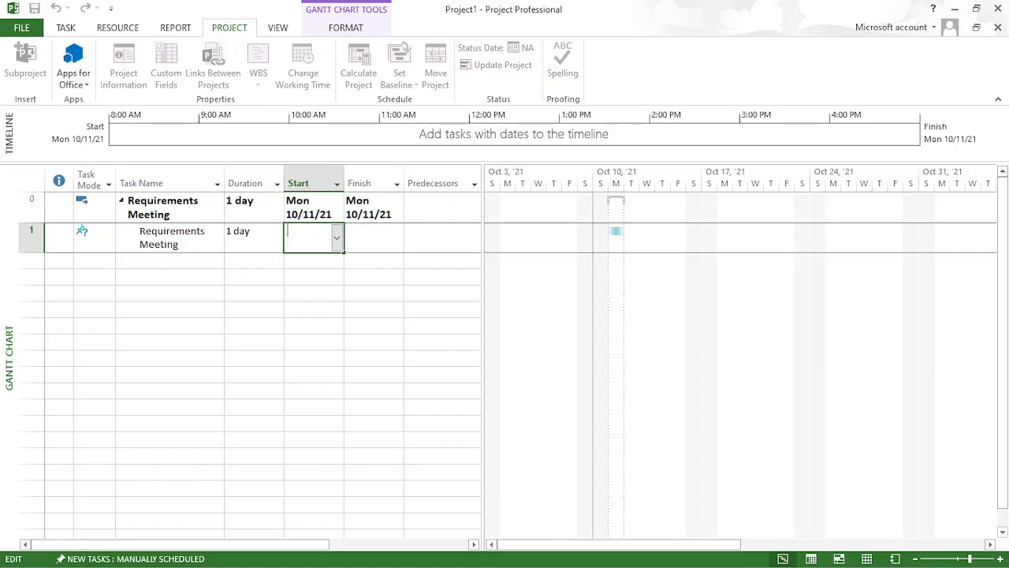
left_click(336, 240)
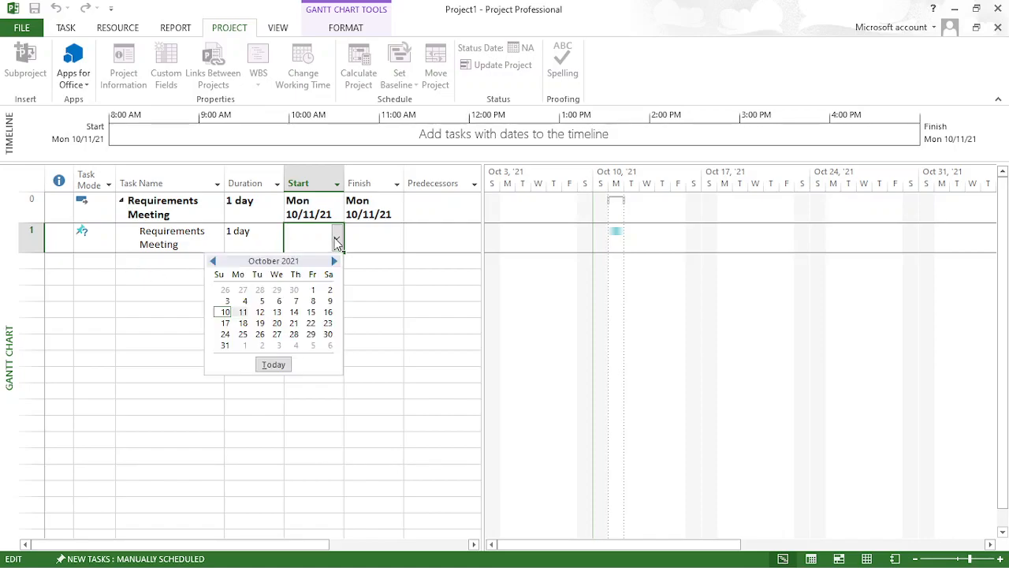
left_click(243, 312)
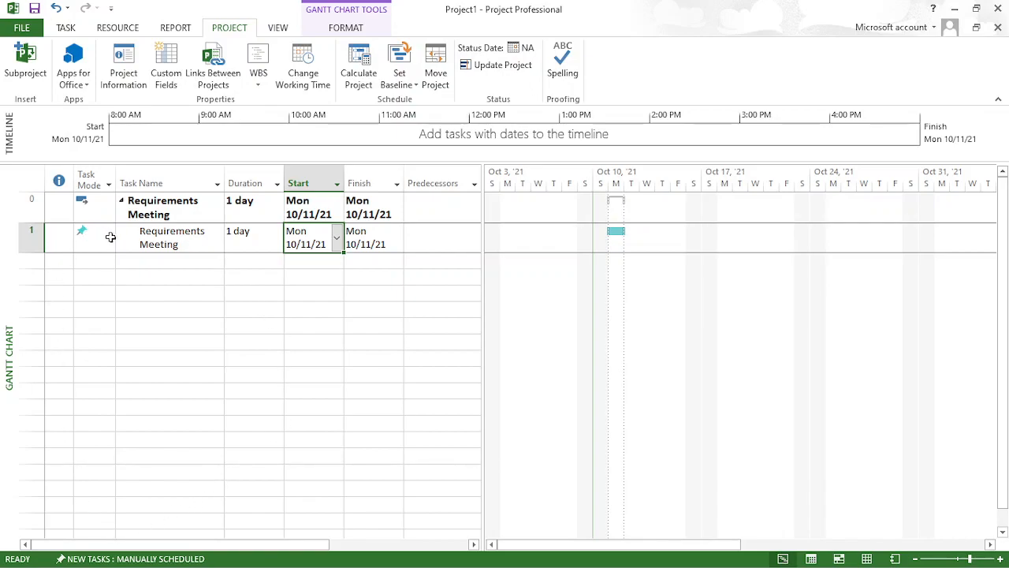
- Switch the scheduling mode for new tasks to Auto Scheduled, and return it to Manually Scheduled
left_click(134, 558)
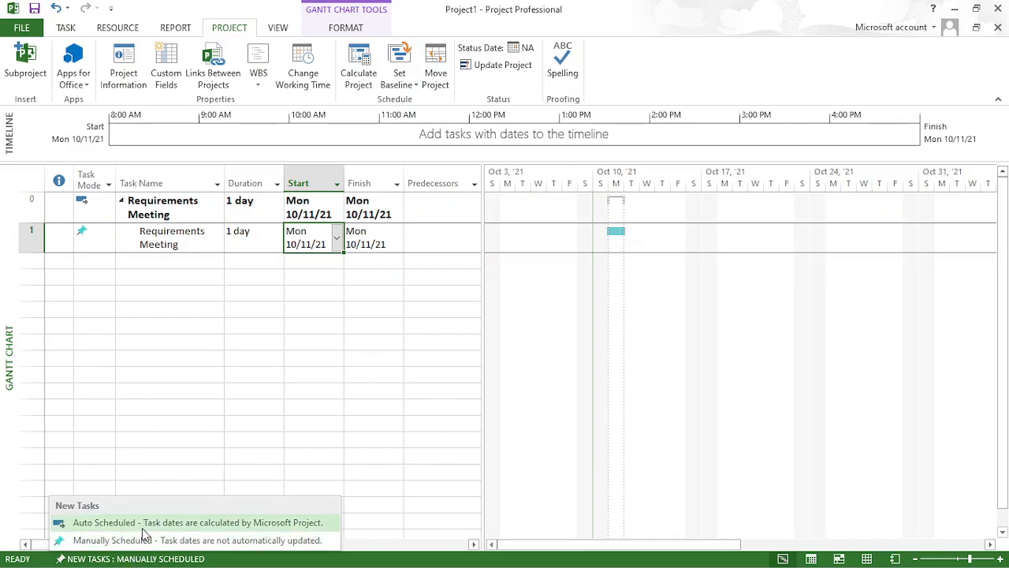
left_click(142, 525)
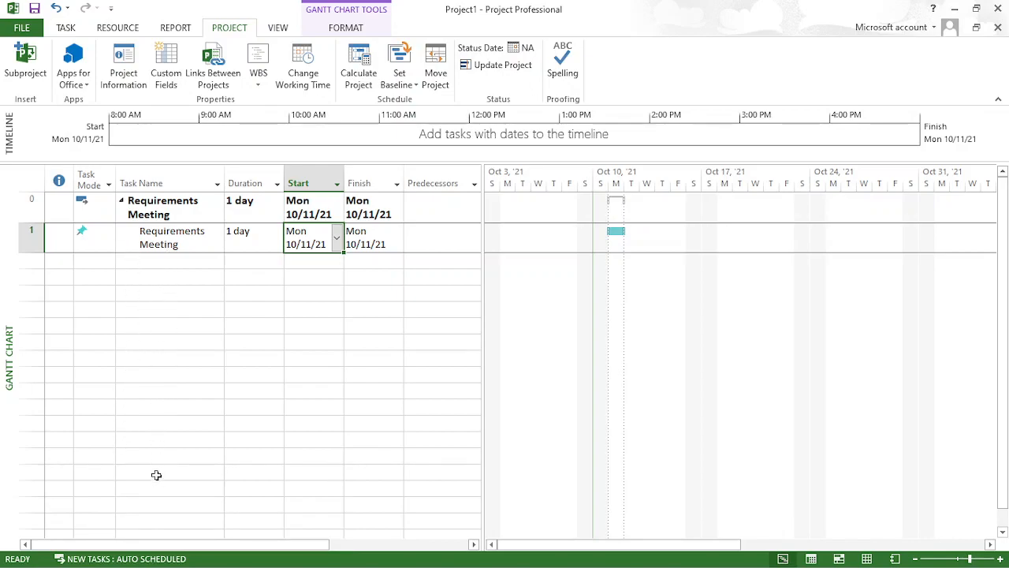
left_click(151, 558)
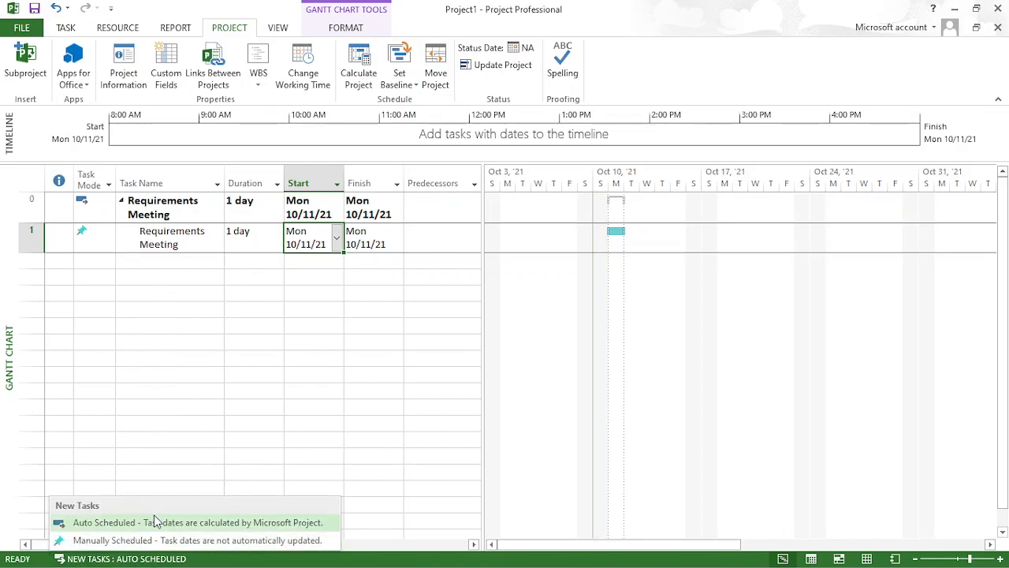
left_click(155, 540)
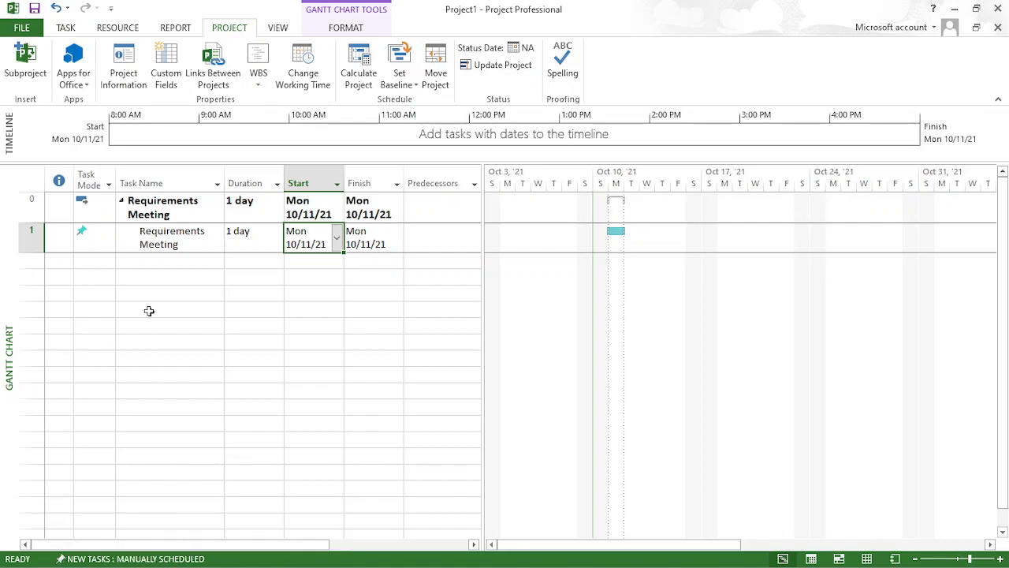
- Add a Project Kick off task below Requirements Meeting with a 2-day duration, starting Monday, October 11, 2021
left_click(153, 265)
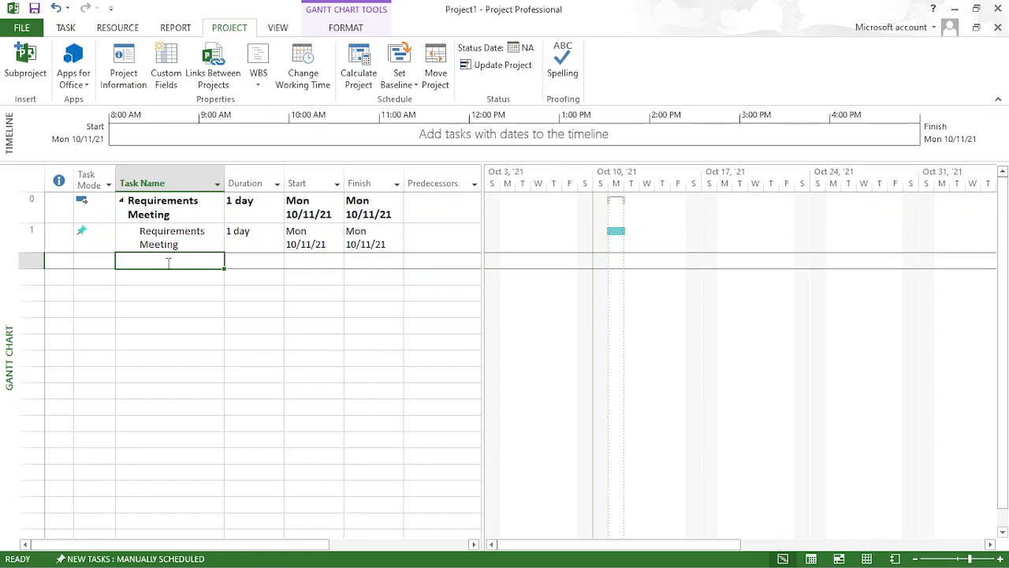
type("Project Kick o")
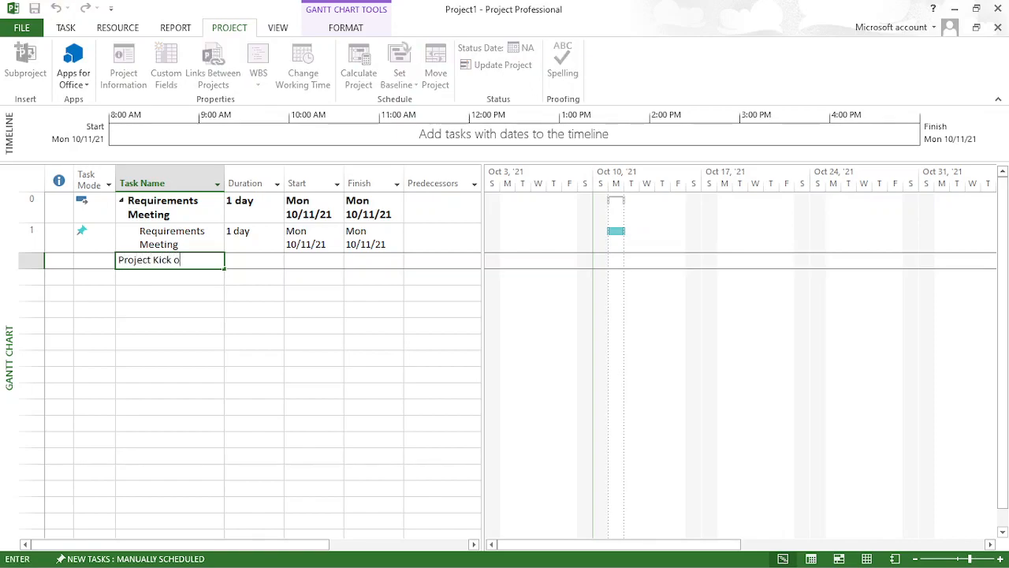
type("ff")
key("Tab")
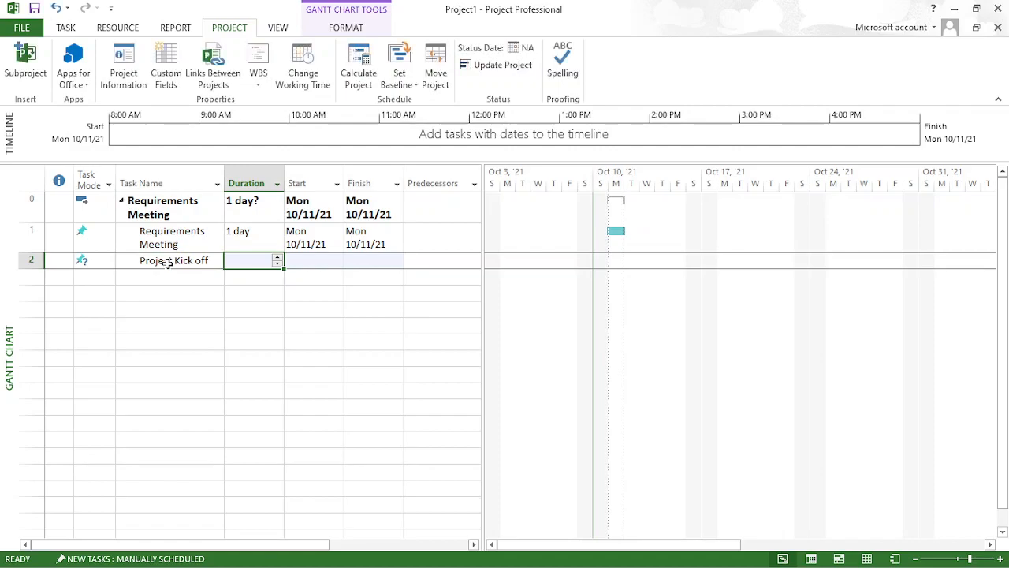
type("2")
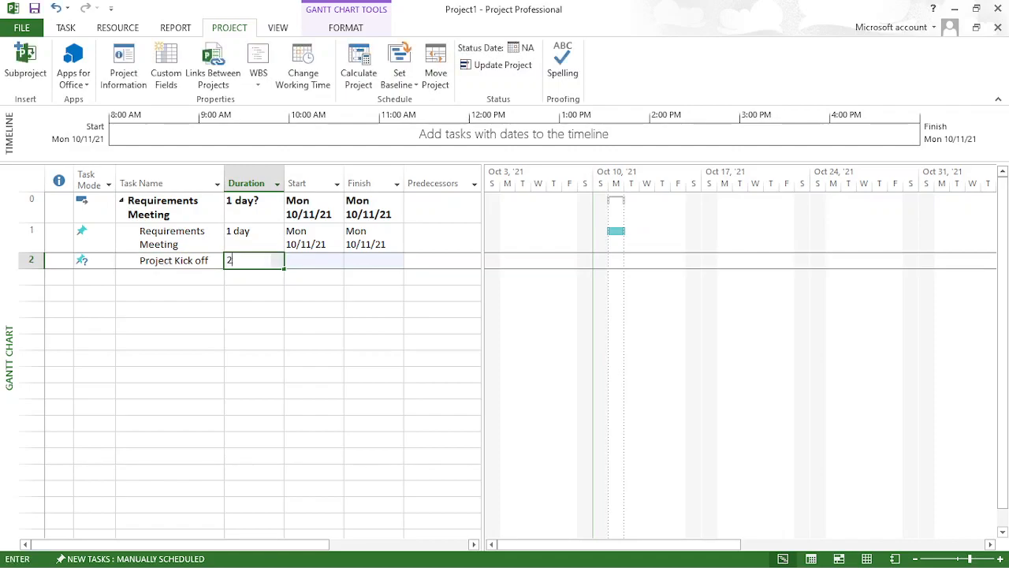
key("Tab")
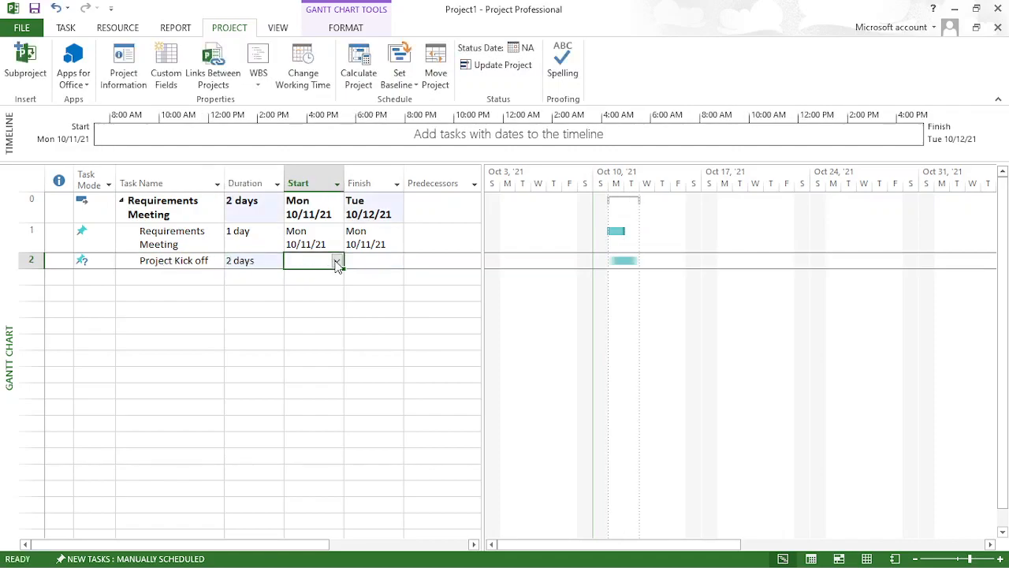
left_click(337, 261)
left_click(244, 329)
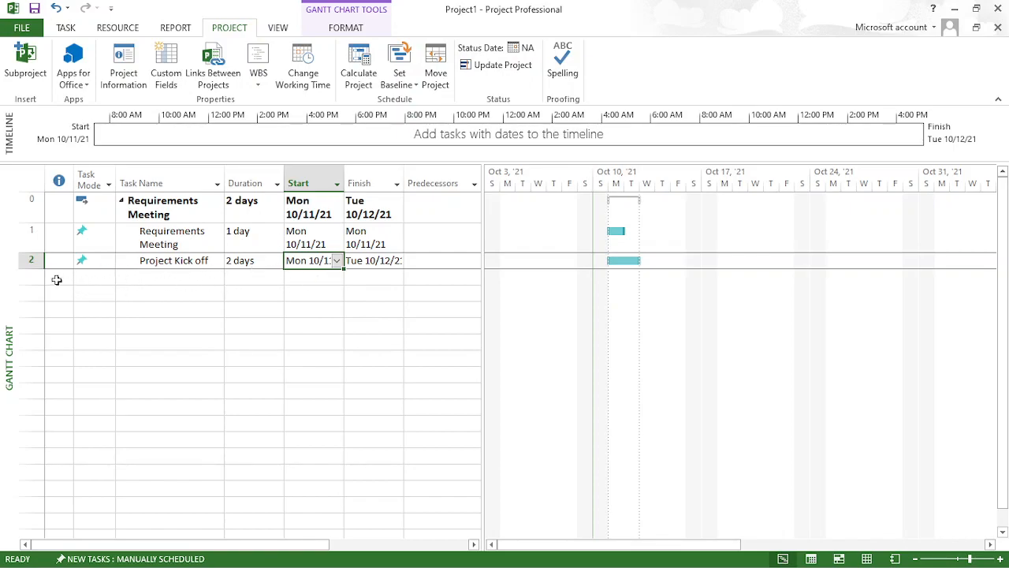
- Insert a milestone in the empty row below the Project Kick off task
left_click(32, 276)
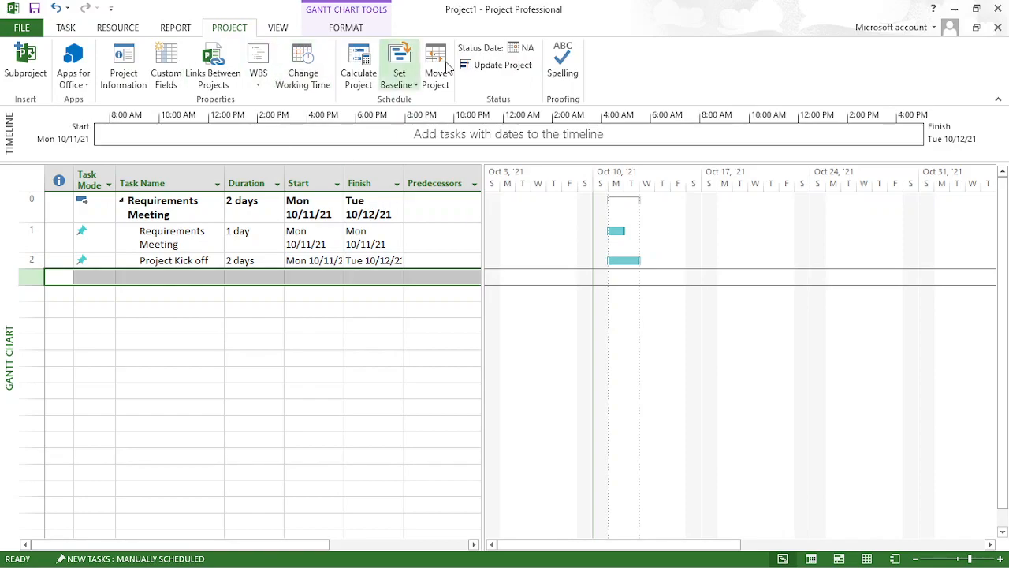
left_click(119, 29)
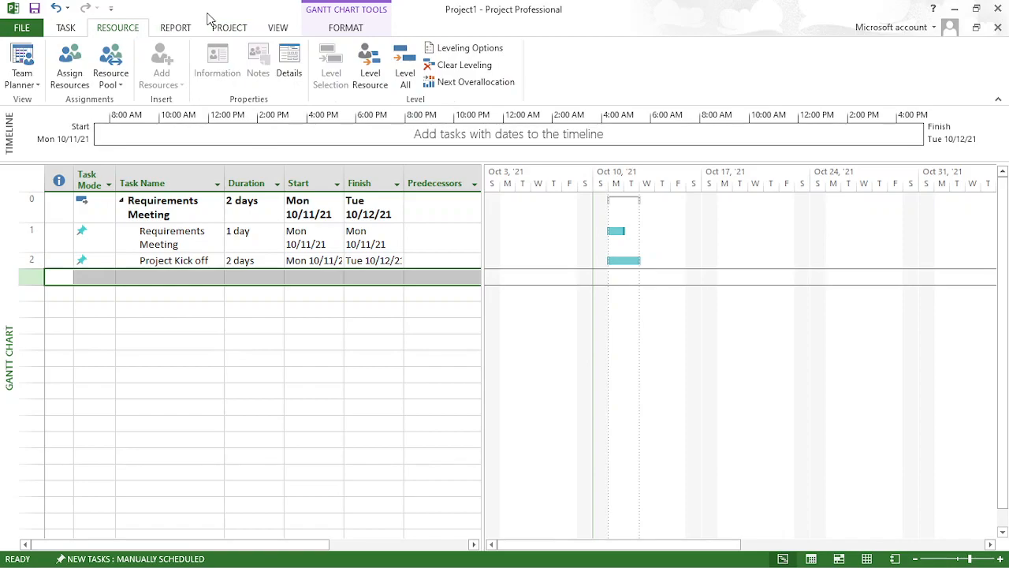
left_click(223, 29)
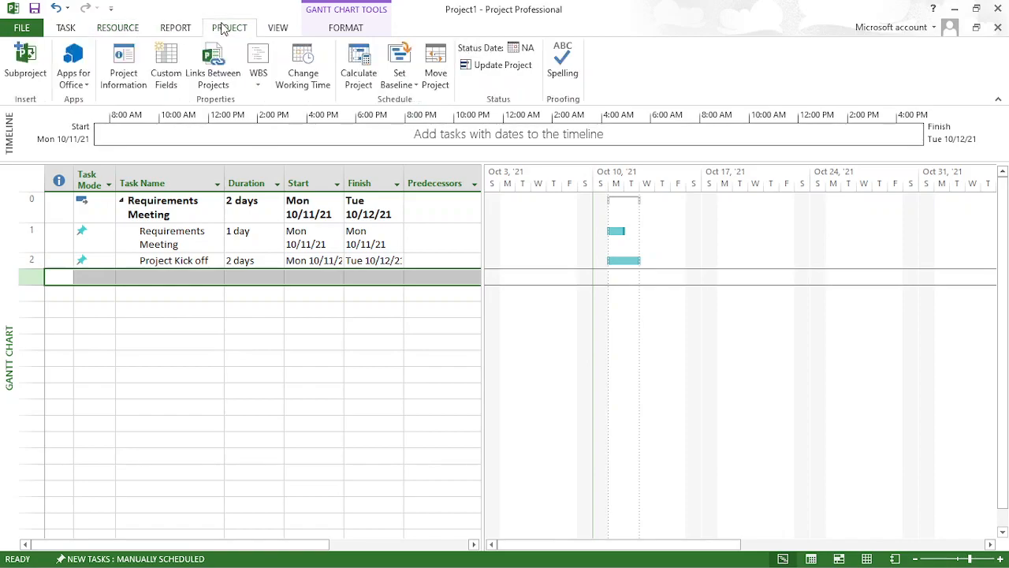
left_click(275, 28)
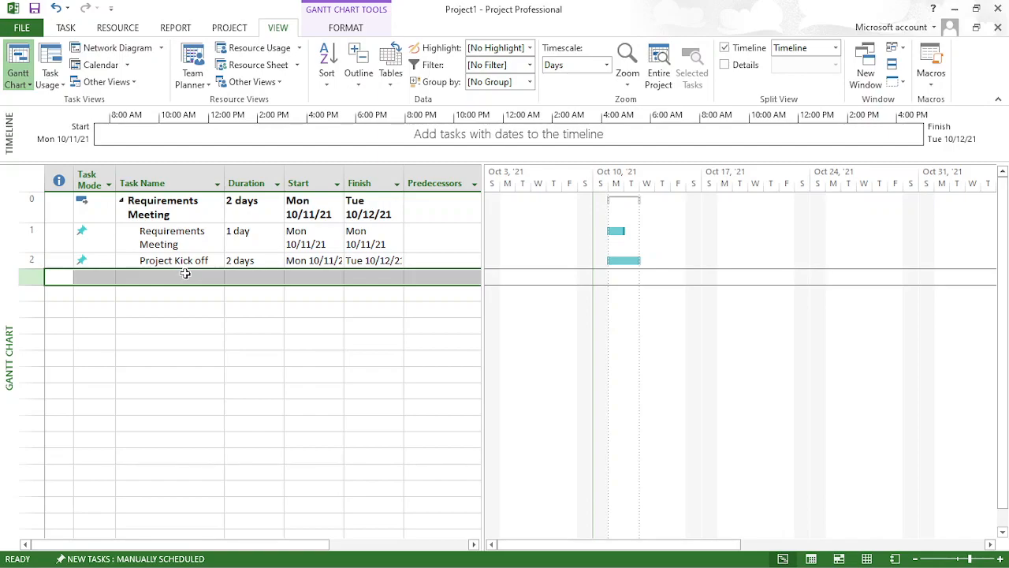
left_click(66, 28)
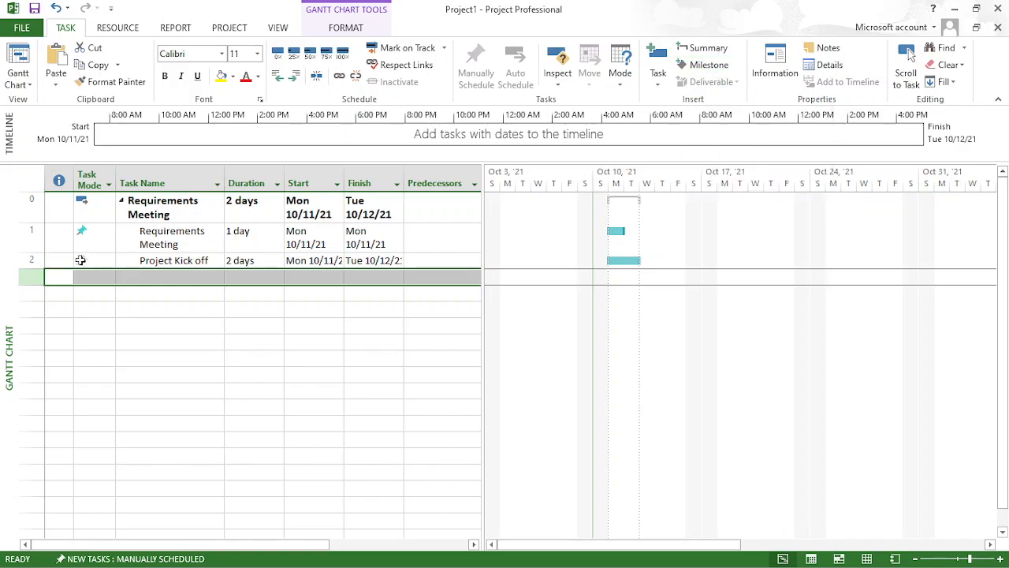
left_click(708, 65)
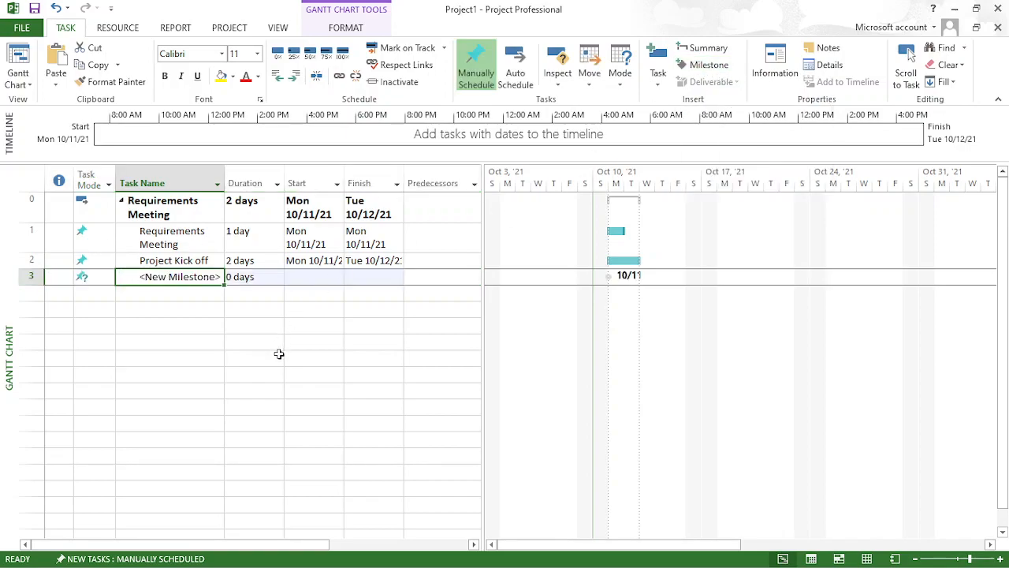
- Name the new milestone Approval by clients in its task information
double_click(205, 277)
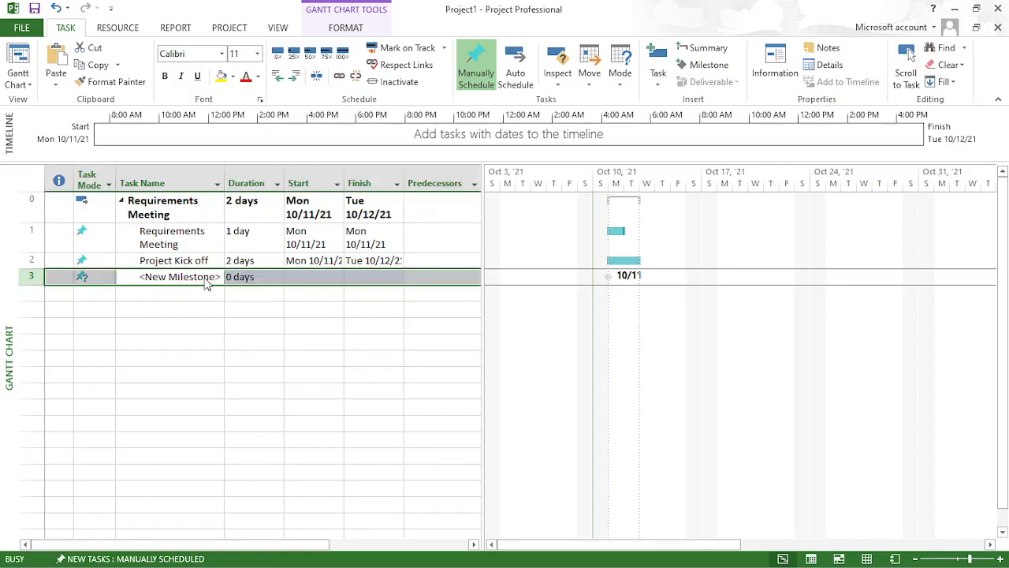
key("BackSpace")
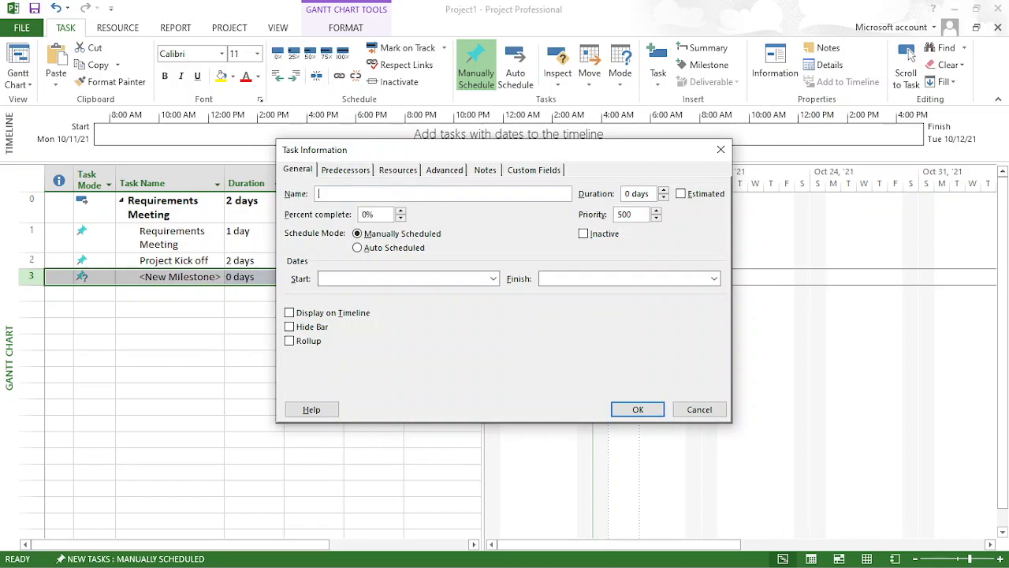
type("Approval")
type("by clients")
- Add a note to the Approval by clients milestone reading "Get the approval from" followed by the client contact's name
left_click(486, 173)
left_click(326, 292)
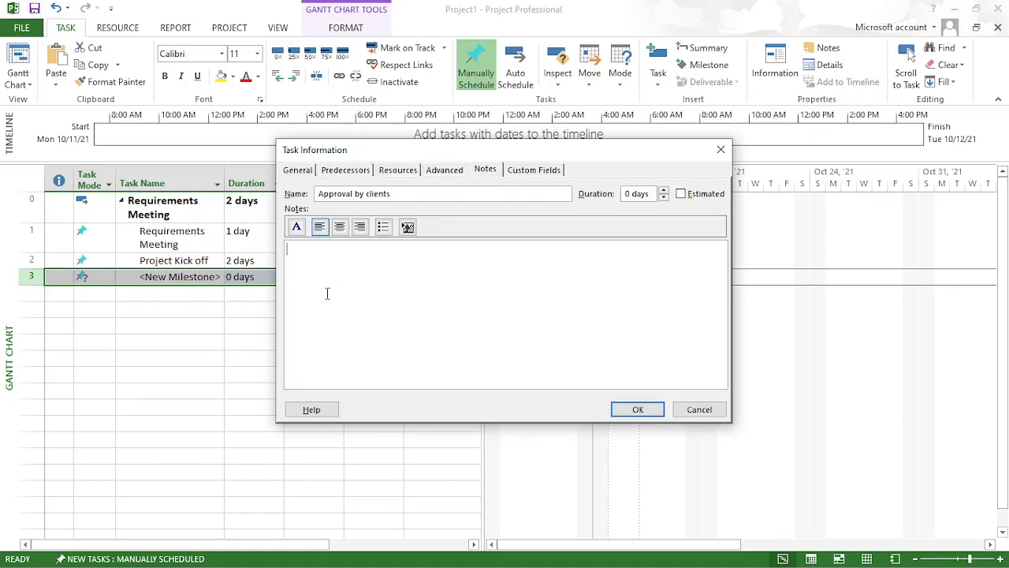
type("Get the apr")
key("BackSpace")
type("proval from ")
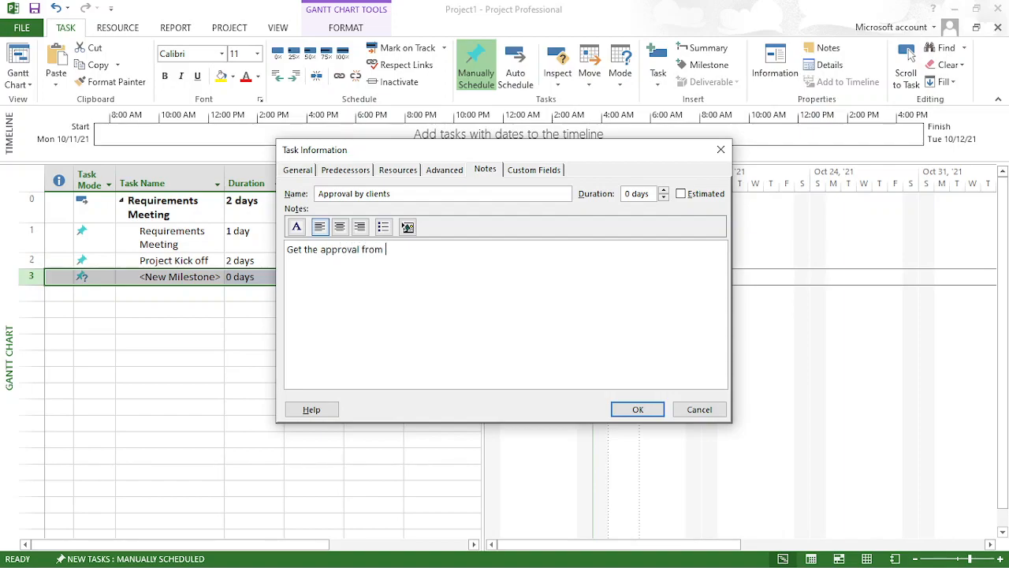
type("Mr.ABC")
left_click(637, 411)
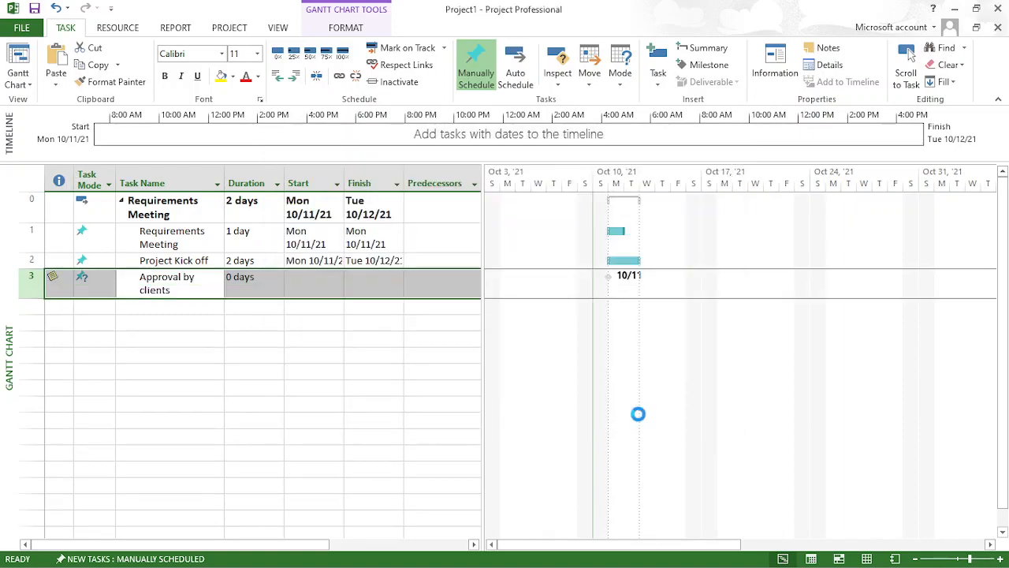
- Set the start date of the Approval by clients milestone to Tuesday, October 12, 2021
mouse_move(53, 281)
left_click(324, 284)
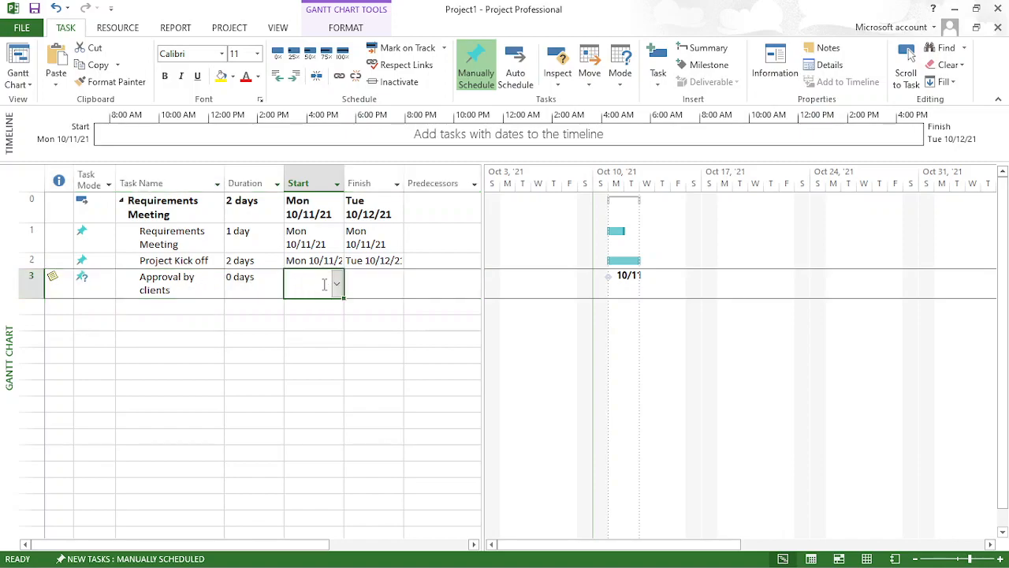
left_click(337, 284)
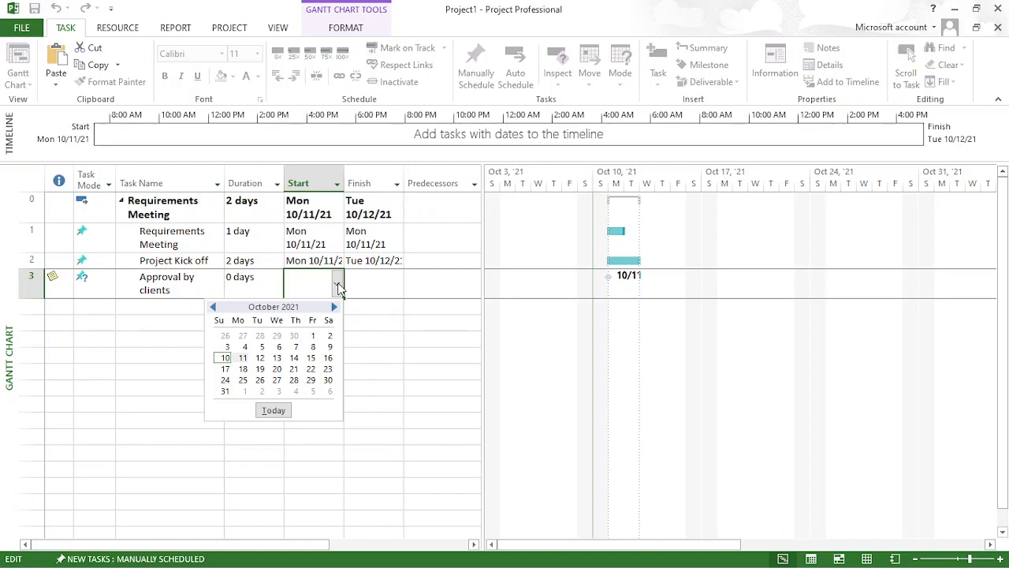
left_click(261, 358)
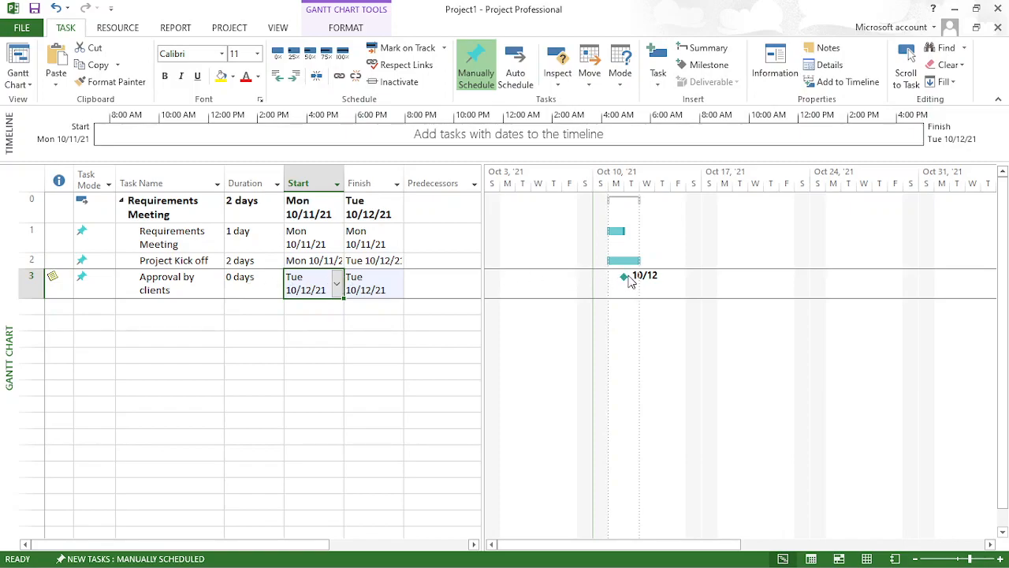
- Save the changes to Project1
key("alt+F4")
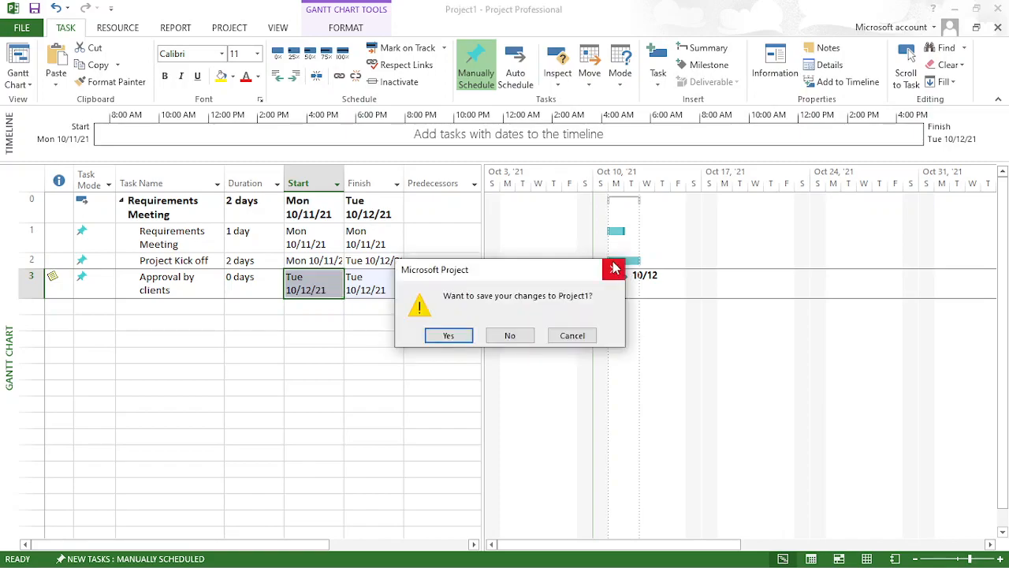
left_click(450, 333)
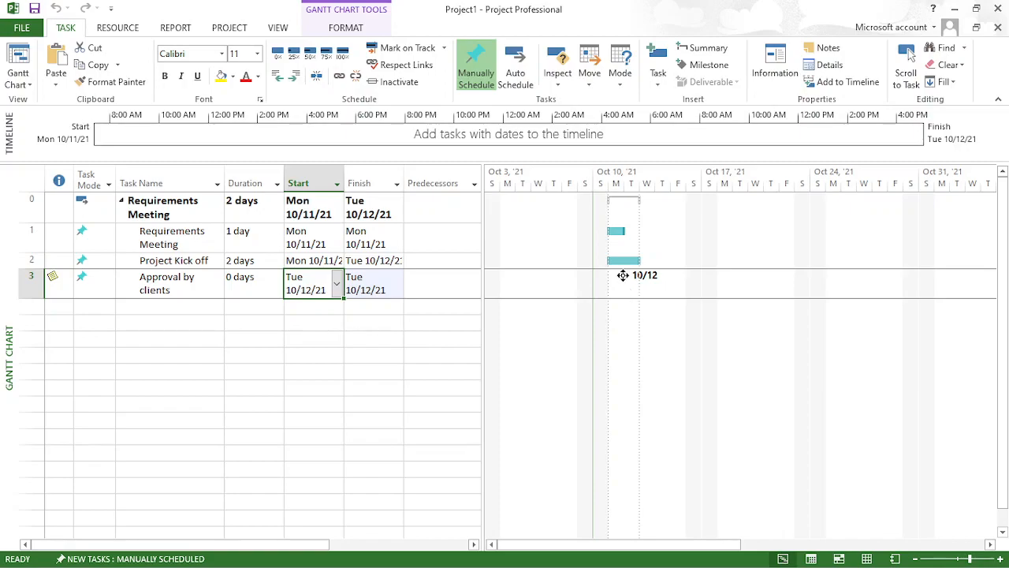
- Switch to the Project Management meeting window, and minimise it to return to the project schedule
key("alt+Tab")
key("alt+Tab")
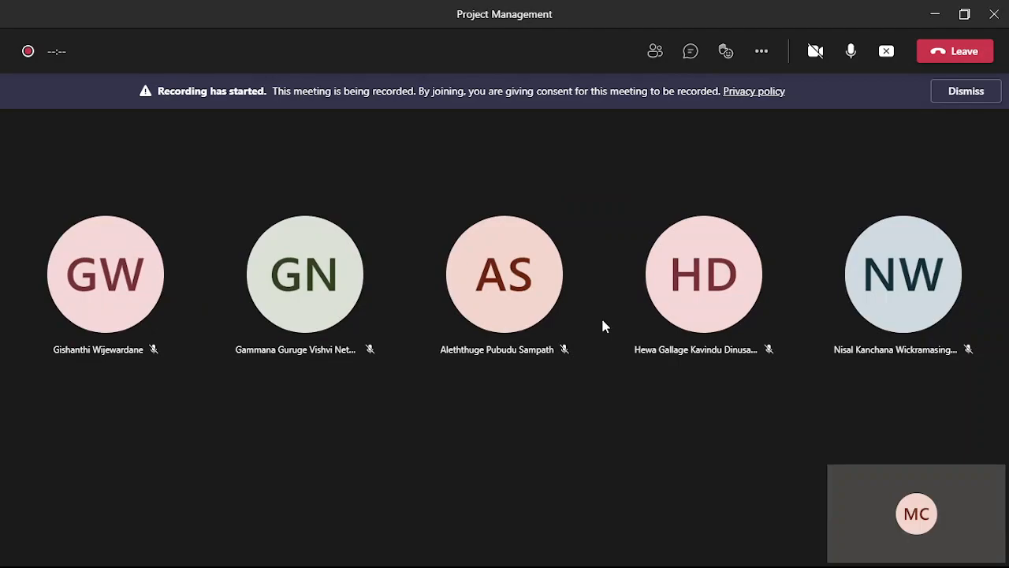
left_click(935, 16)
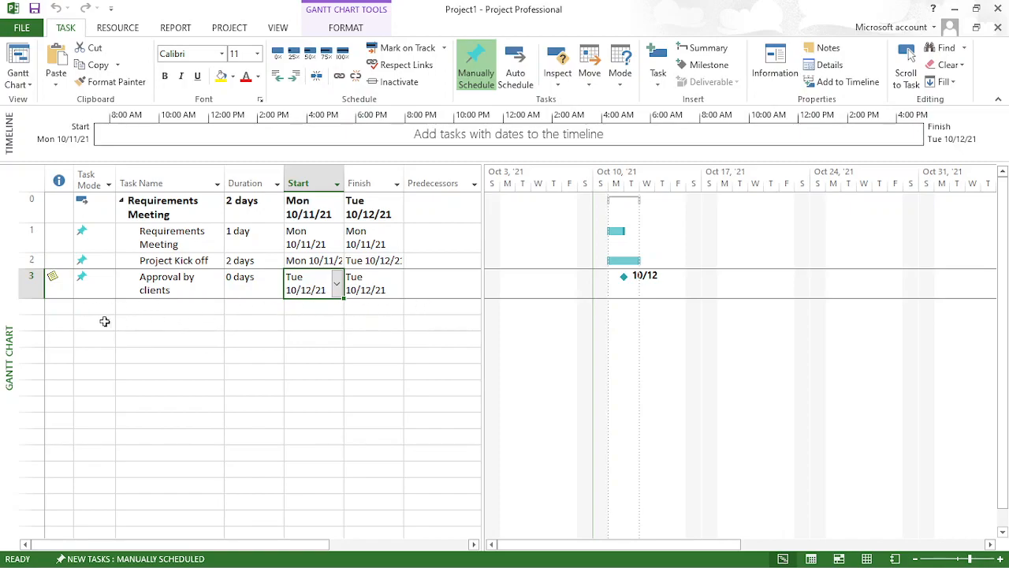
- Insert a summary task in the empty row below Approval by clients and name it Requirements analysis
left_click(32, 307)
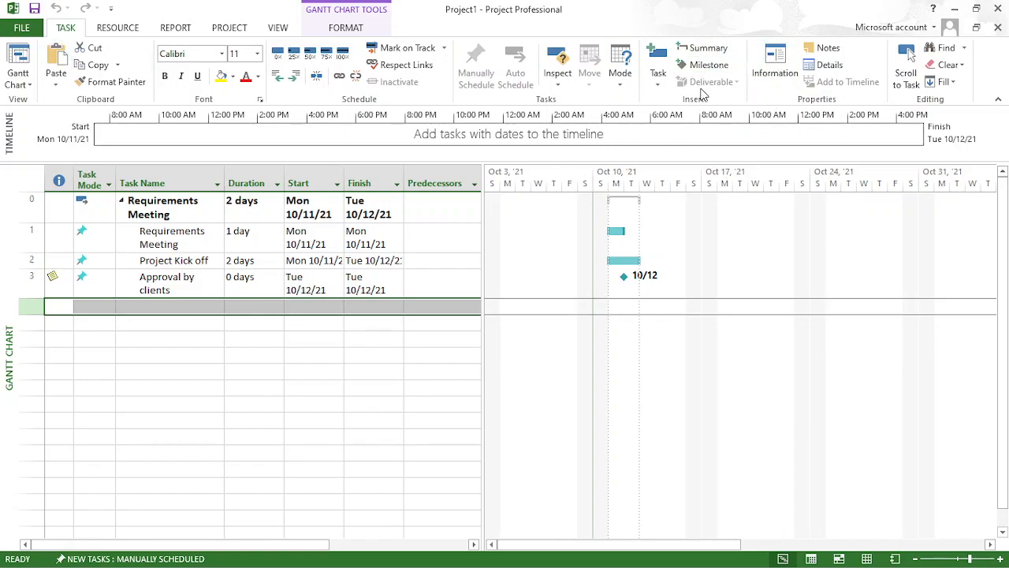
left_click(701, 49)
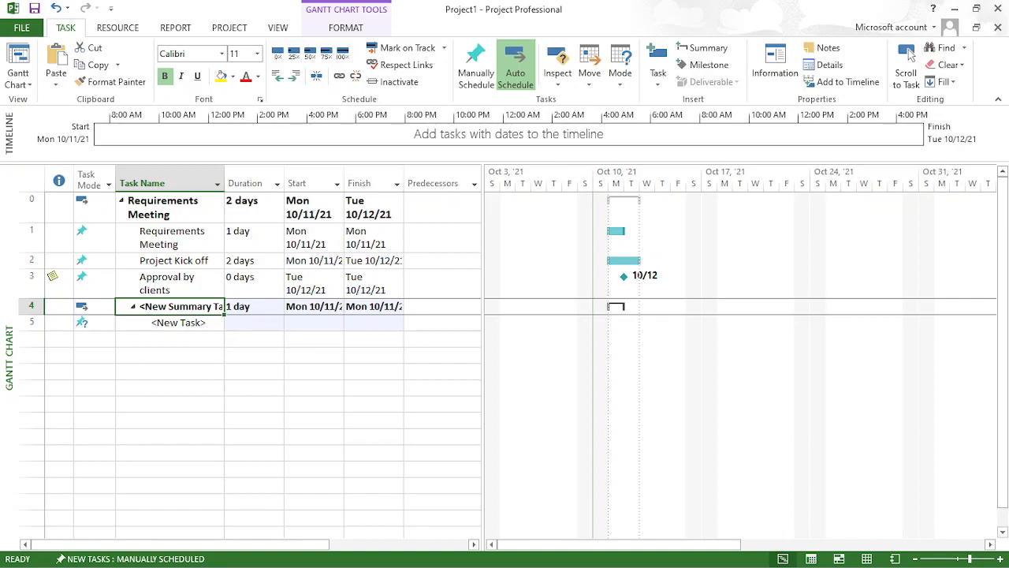
double_click(205, 308)
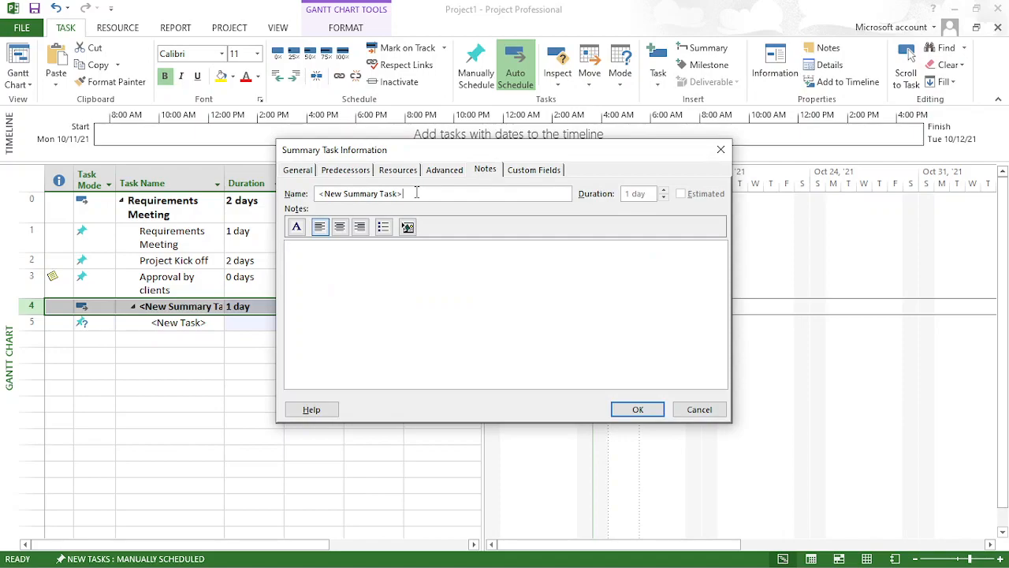
triple_click(416, 193)
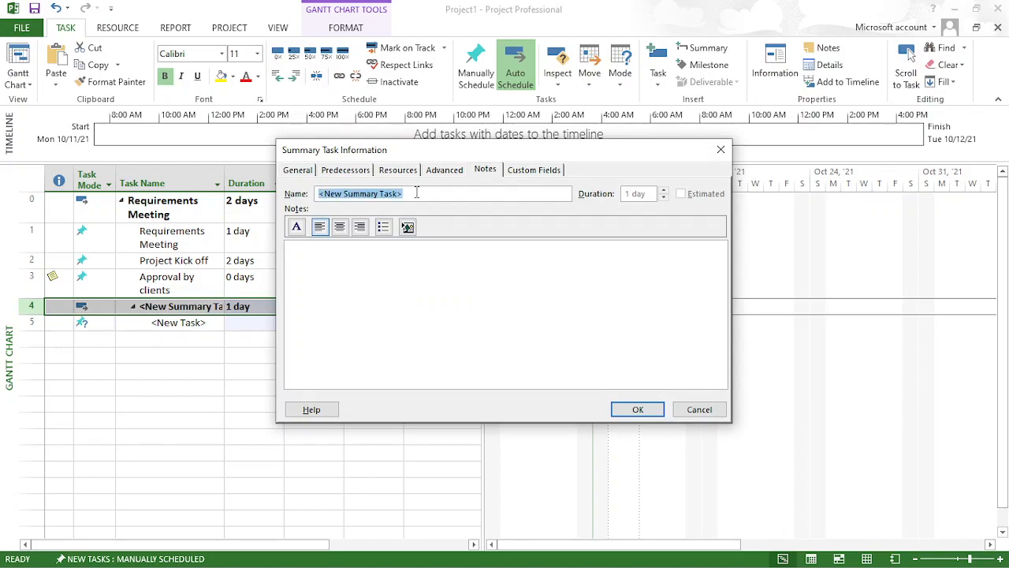
type("Requirements analysis")
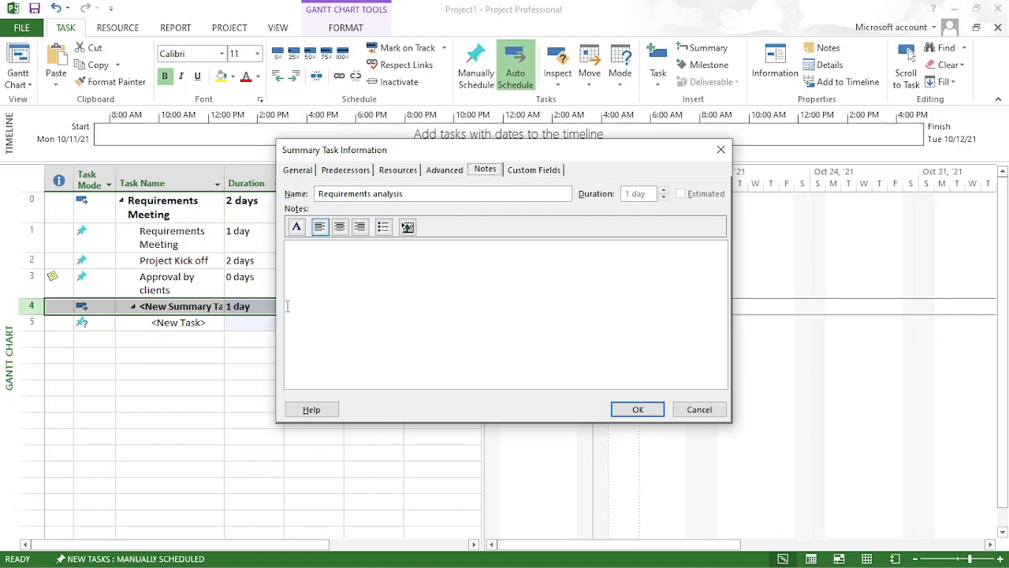
- Add the note "Need to hire a BA" to the Requirements analysis summary task
left_click(330, 267)
type("eed to hire a BA")
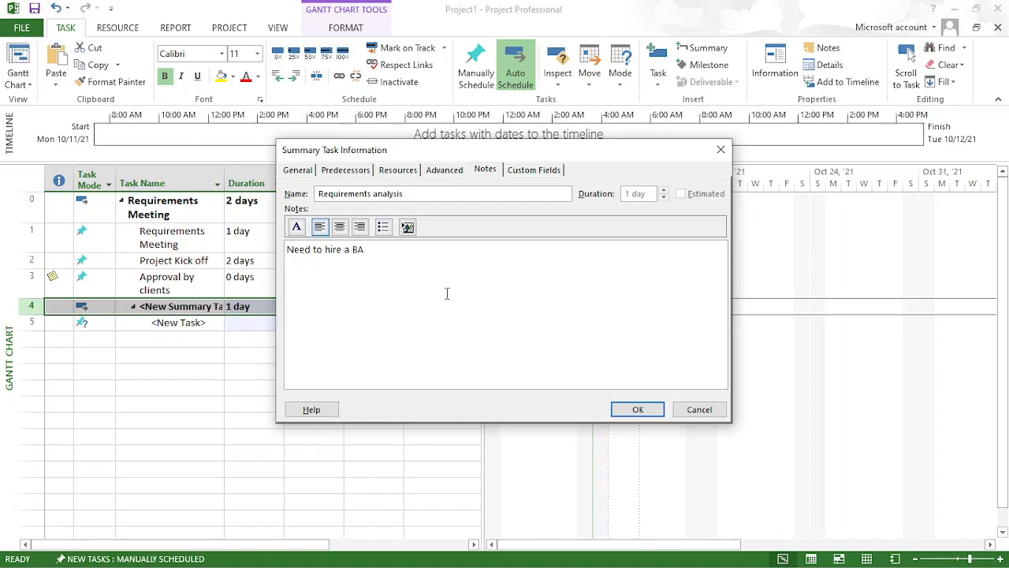
left_click(639, 409)
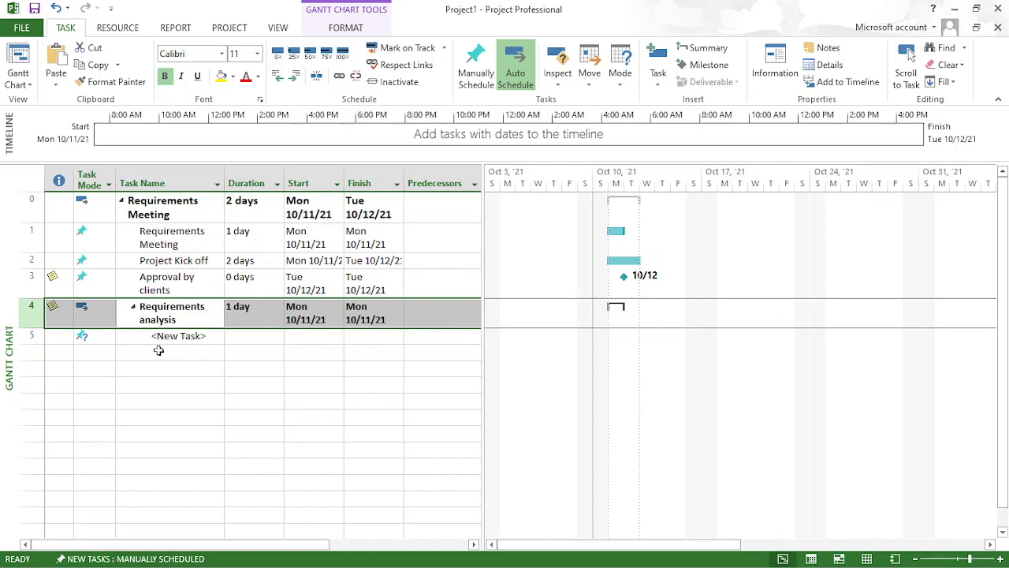
- Name the new subtask under Requirements analysis Feasibility Study, with a 2-day duration starting Wednesday, October 13, 2021
left_click(189, 337)
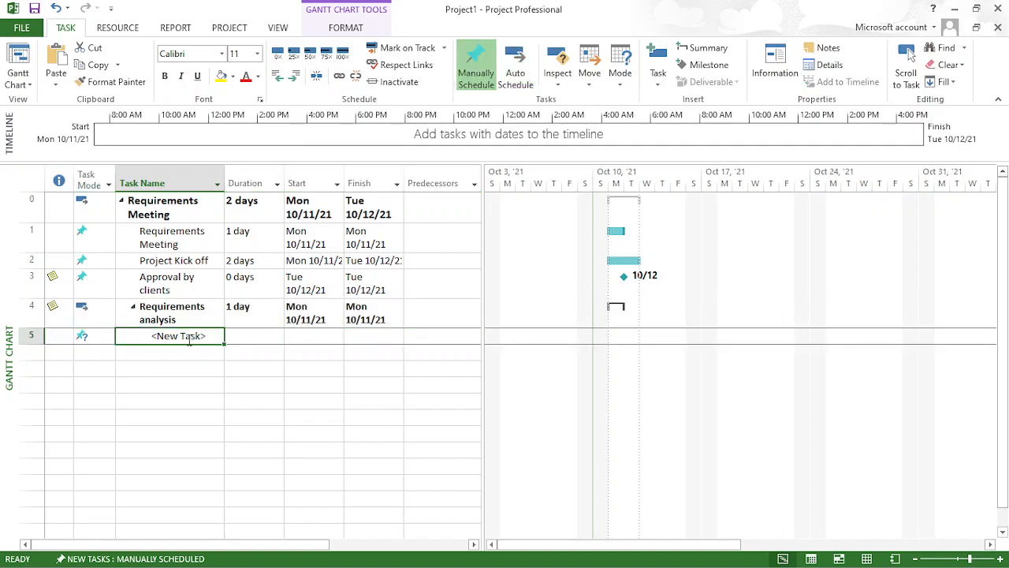
type("B")
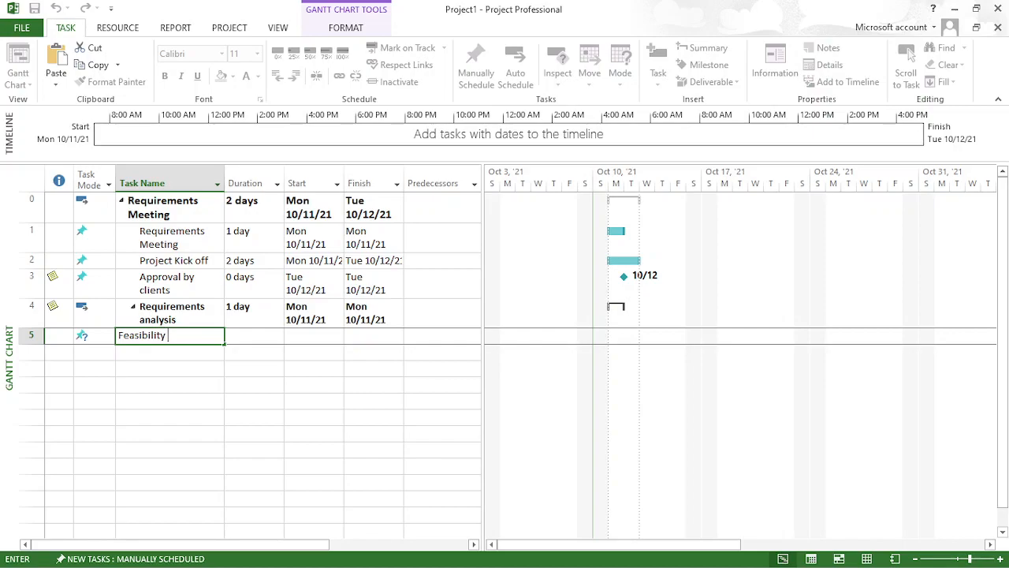
left_click(268, 339)
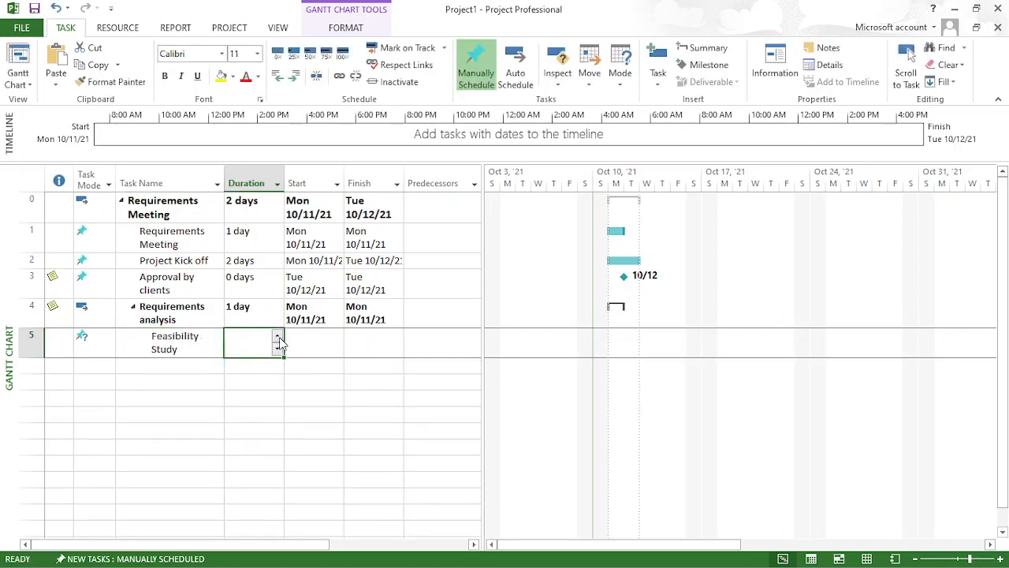
left_click(277, 336)
left_click(307, 342)
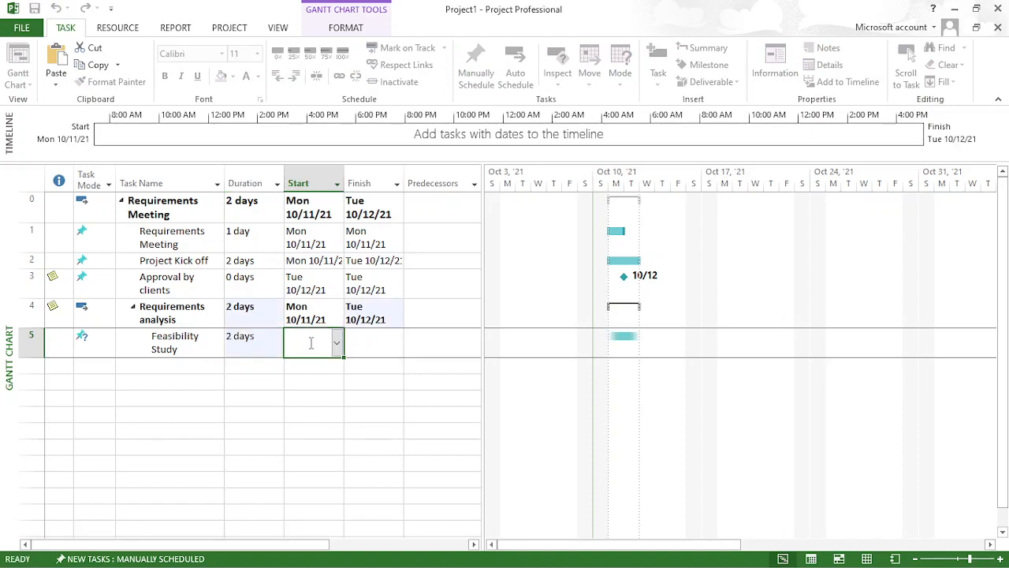
left_click(337, 345)
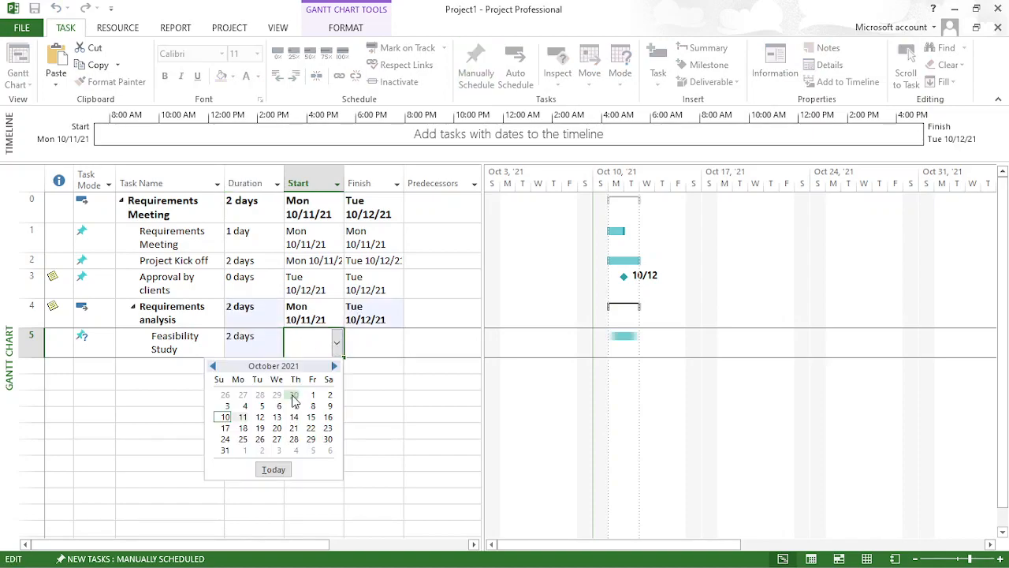
left_click(277, 417)
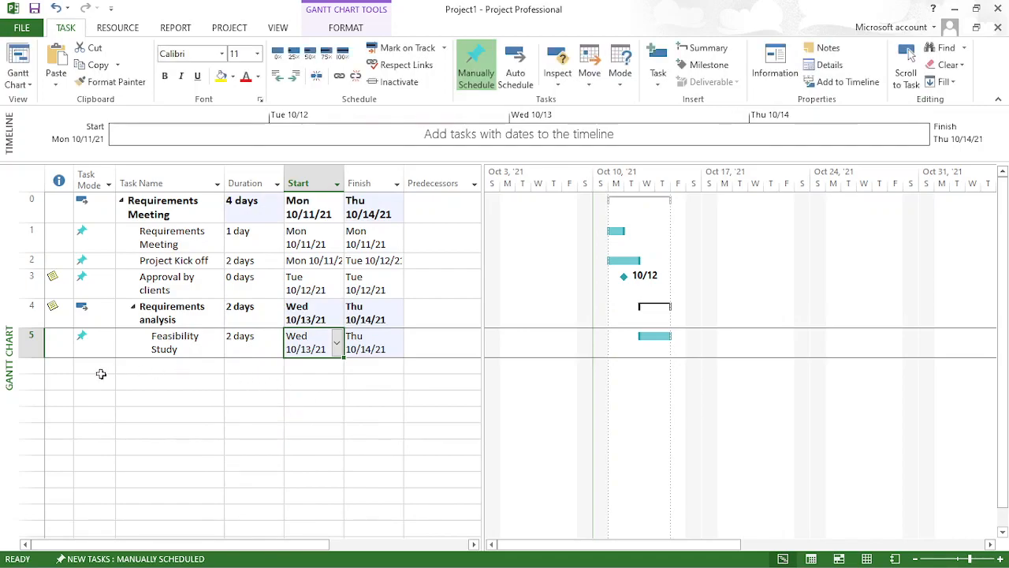
- Insert a summary task in the empty row below Feasibility Study and name it Development
left_click(41, 369)
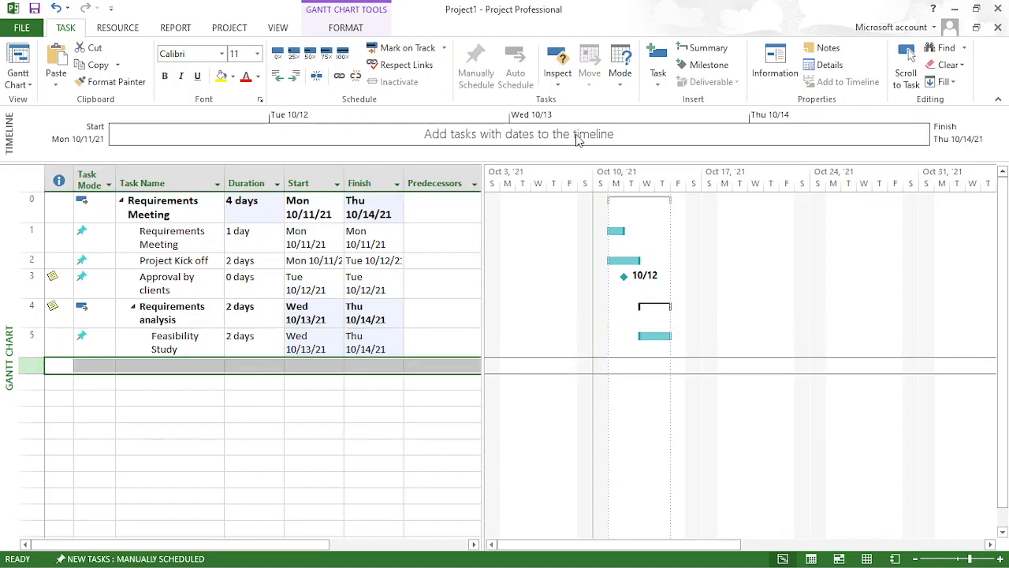
left_click(701, 48)
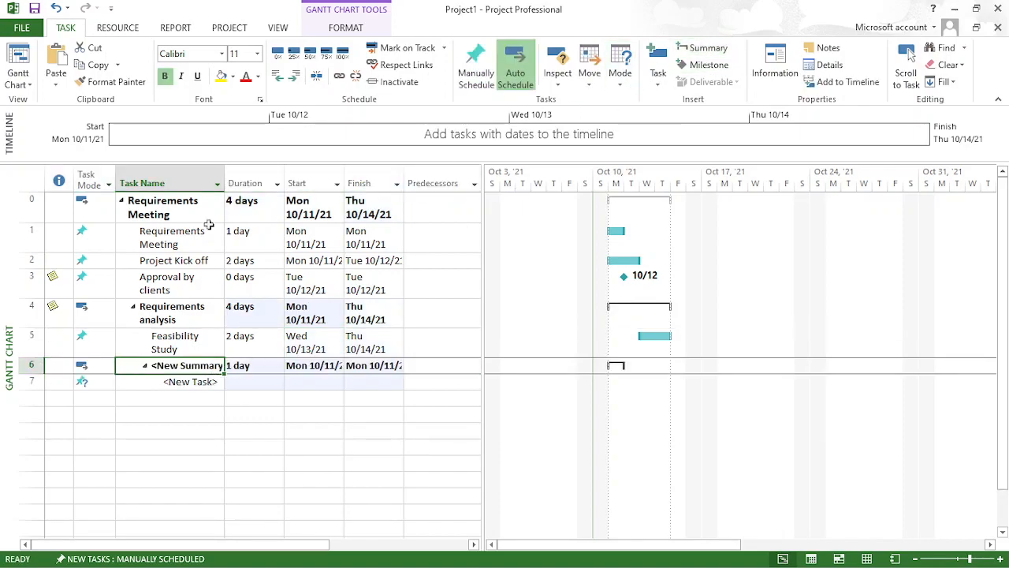
double_click(179, 368)
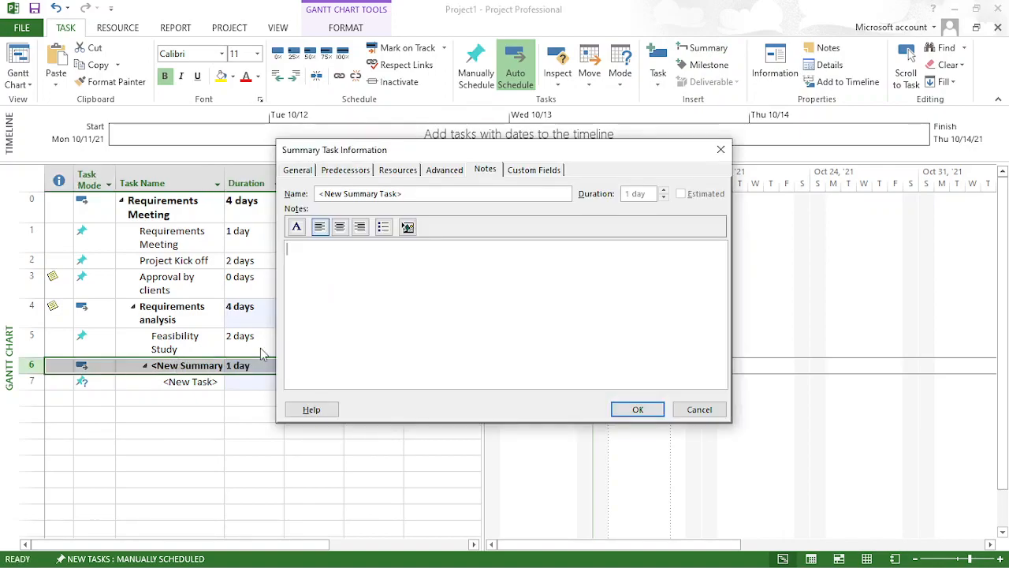
triple_click(418, 193)
type("Coding")
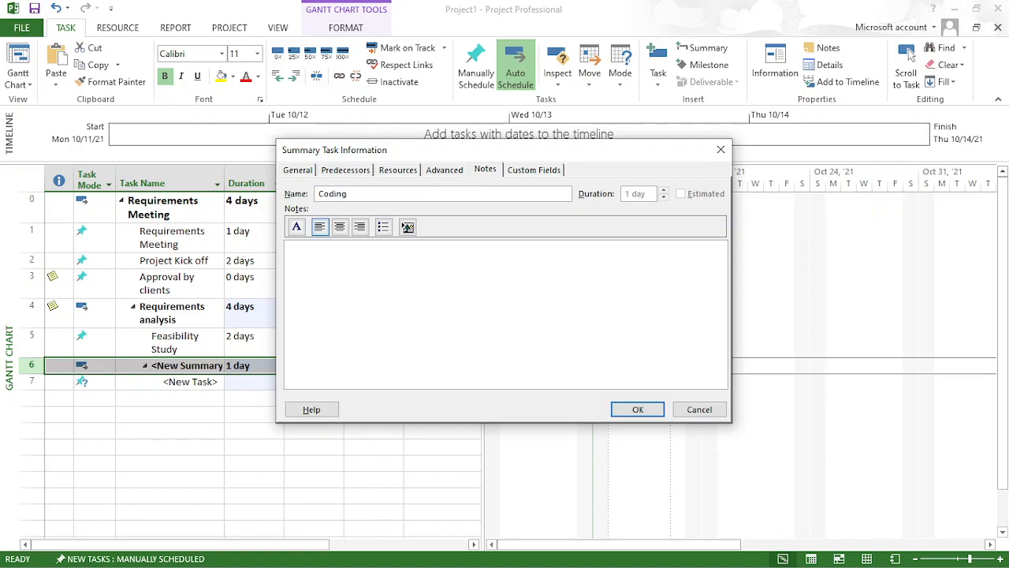
key("BackSpace")
key("BackSpace")
key("BackSpace")
key("BackSpace")
key("BackSpace")
key("BackSpace")
type("Development")
- Write a first note line for the Development summary task stating who the architect is, giving the person's name
left_click(363, 270)
type("Mr. A")
key("BackSpace")
type("XyZ is the architect")
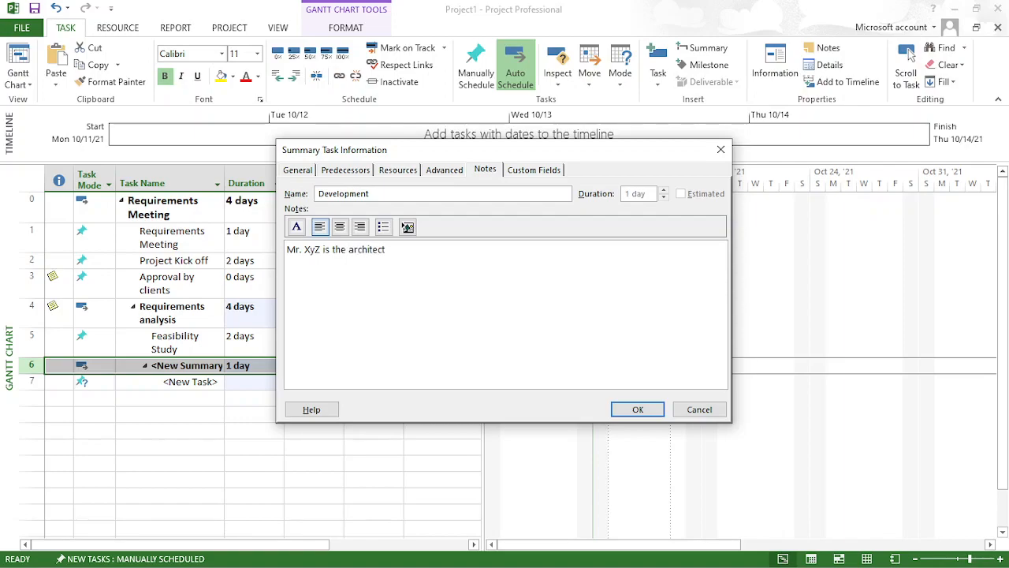
- Add a second note line to the Development task about meeting the named contact "to discuss the rest of resources"
key("Return")
type("Meet Ms. KLM to discuss the resto=")
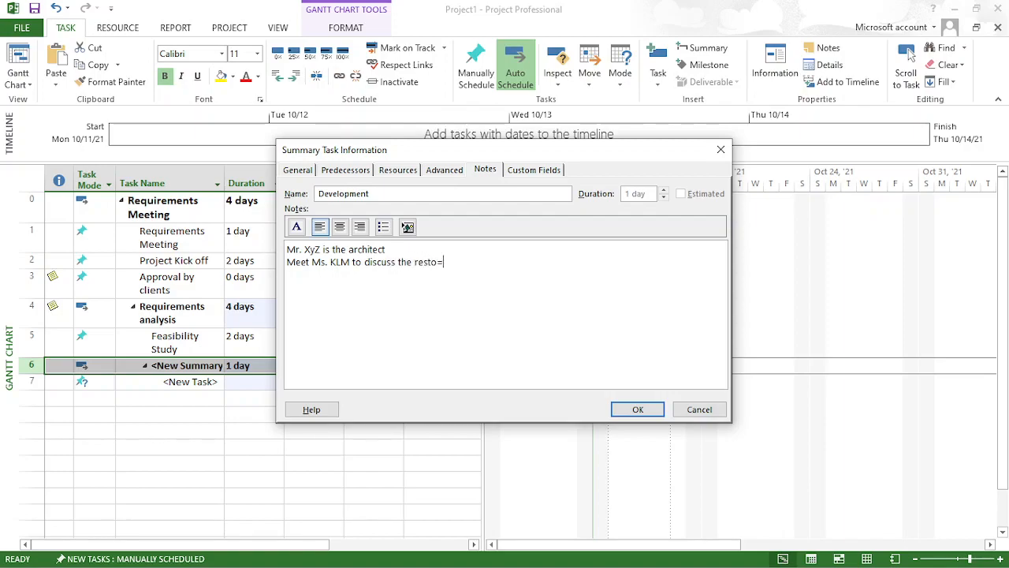
key("BackSpace")
type("of resources")
left_click(631, 407)
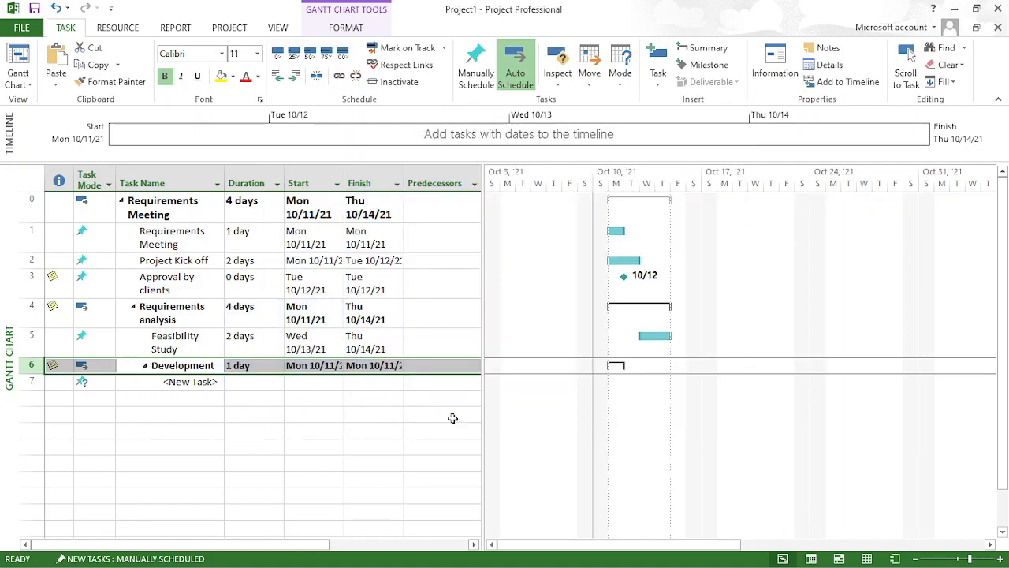
- Name the new subtask under the Development summary task Mock UI
left_click(189, 382)
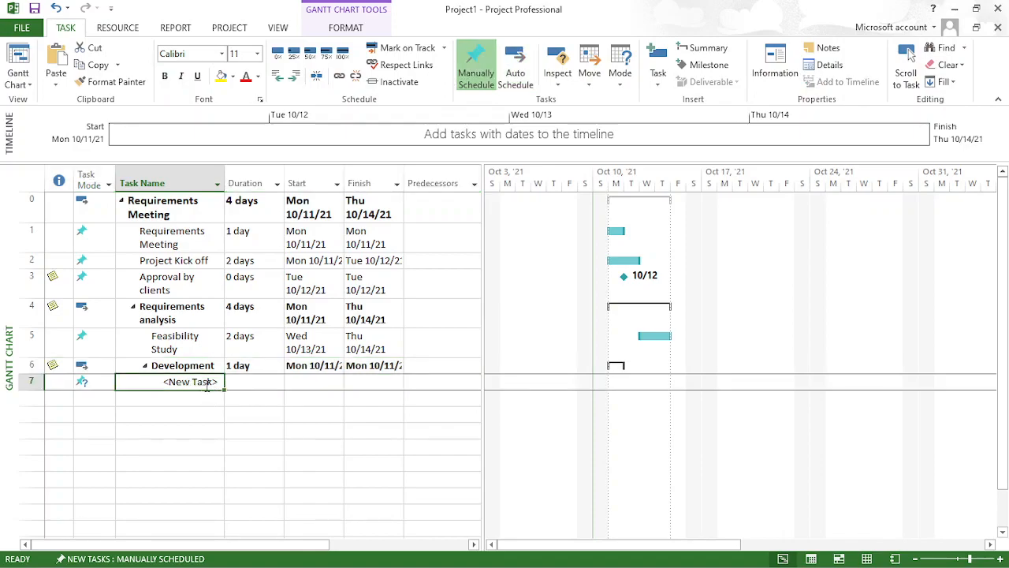
double_click(207, 385)
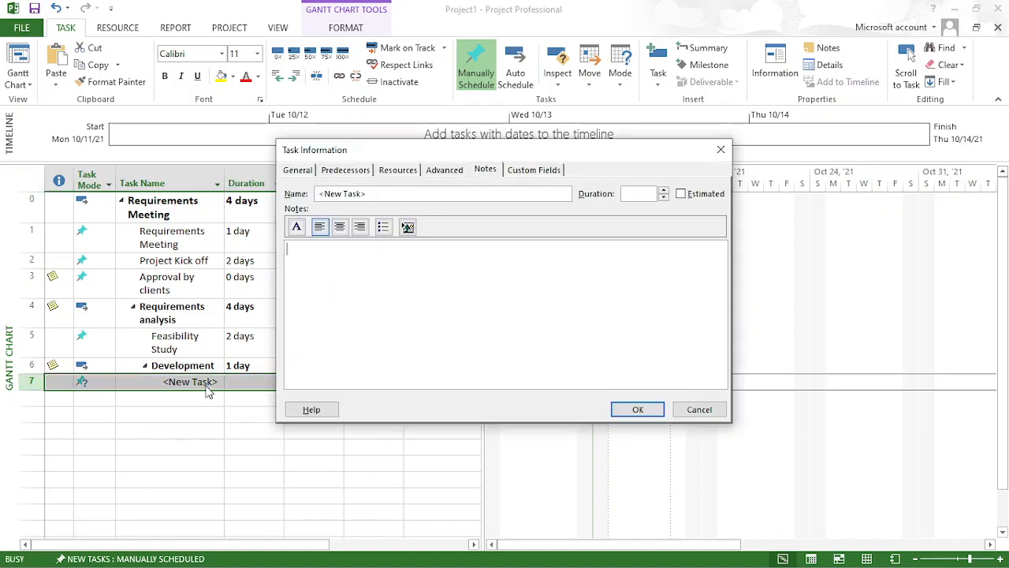
double_click(381, 194)
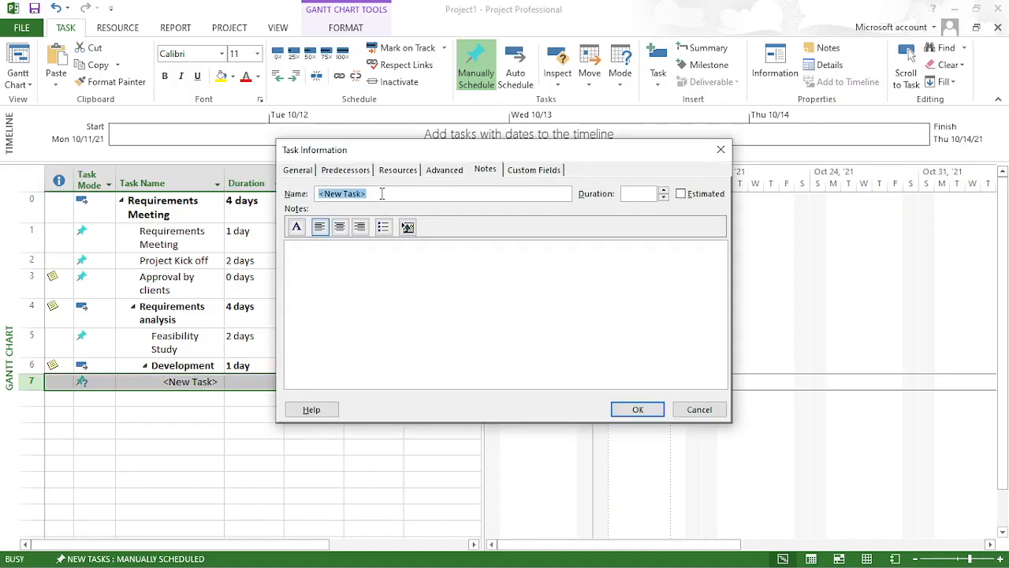
key("BackSpace")
type("Mock UI")
left_click(638, 409)
- Add a subtask named Starting Front end in the empty row below Mock UI
left_click(191, 400)
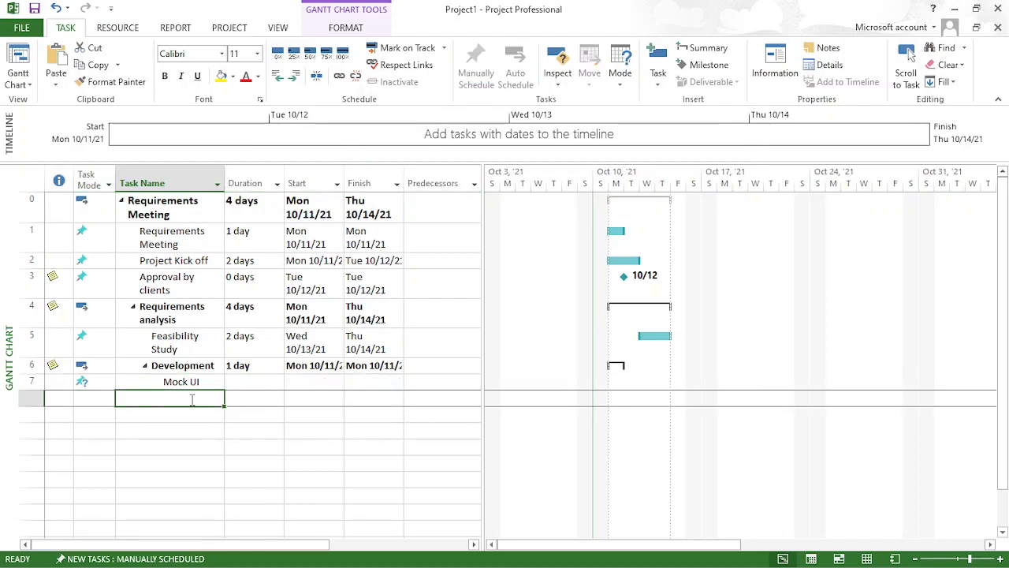
type("Starting ")
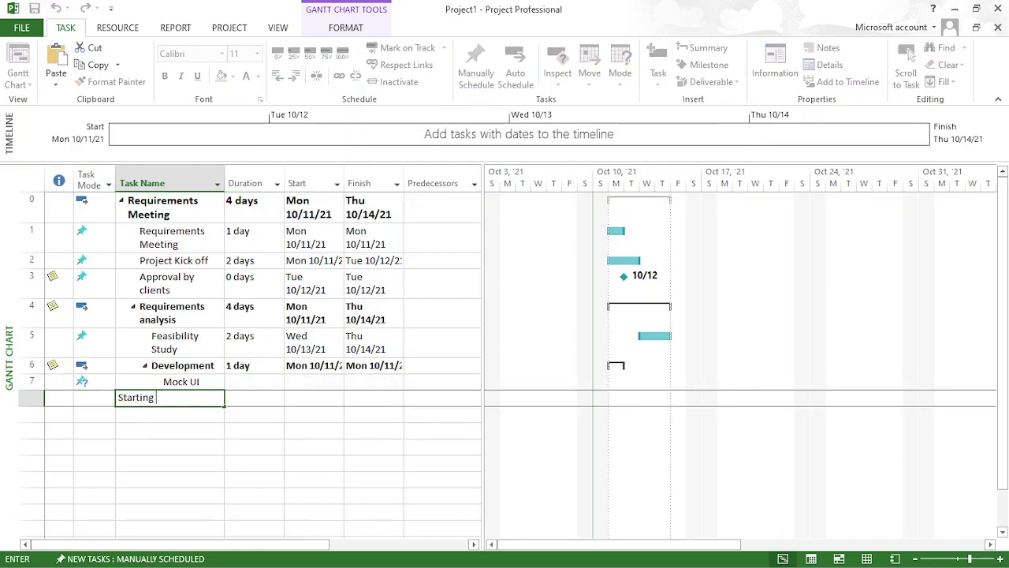
type("Front end")
key("Escape")
key("Return")
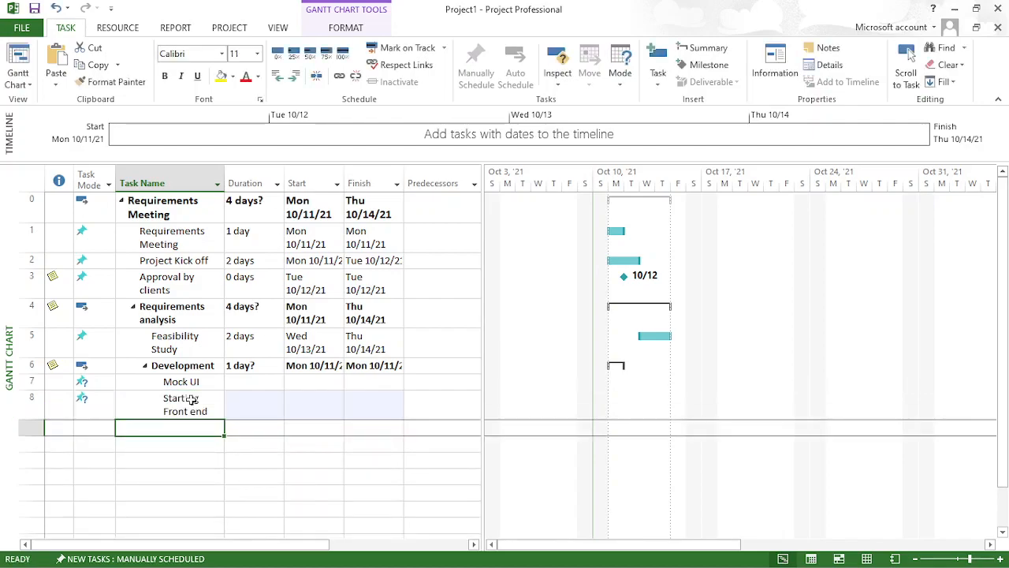
- Add a subtask named Starting back end in the row below Starting Front end
type("Sta")
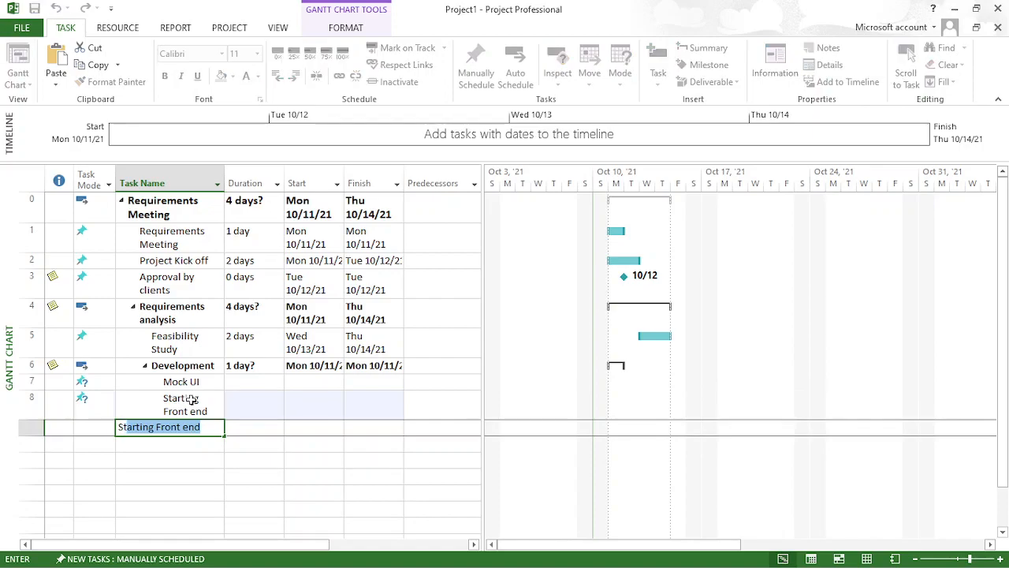
type("rting")
key("BackSpace")
key("BackSpace")
key("BackSpace")
key("BackSpace")
key("BackSpace")
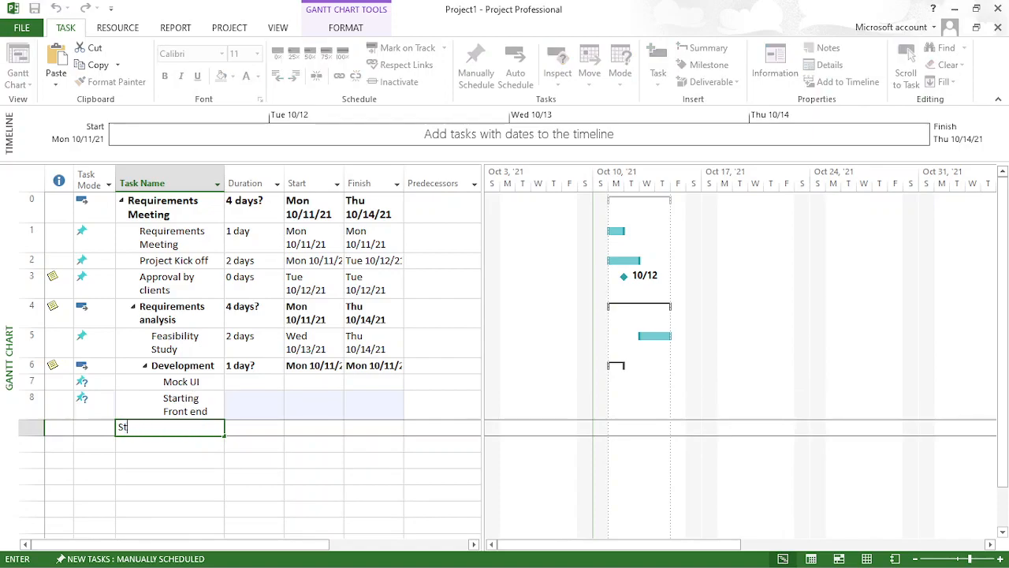
type("arting ")
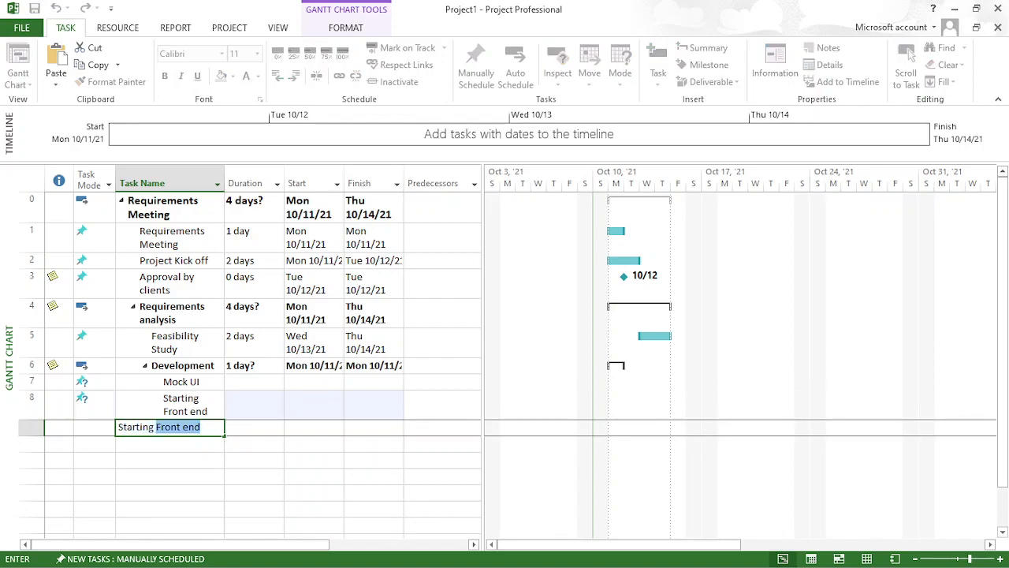
type("back end")
key("Return")
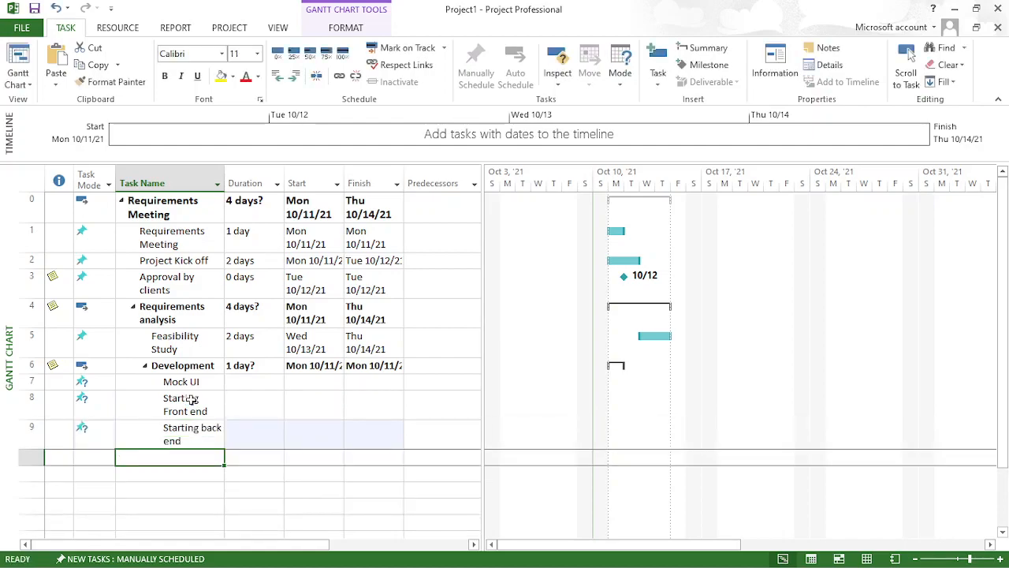
- Add a subtask named Configure the Database in the row below Starting back end
type("Confi")
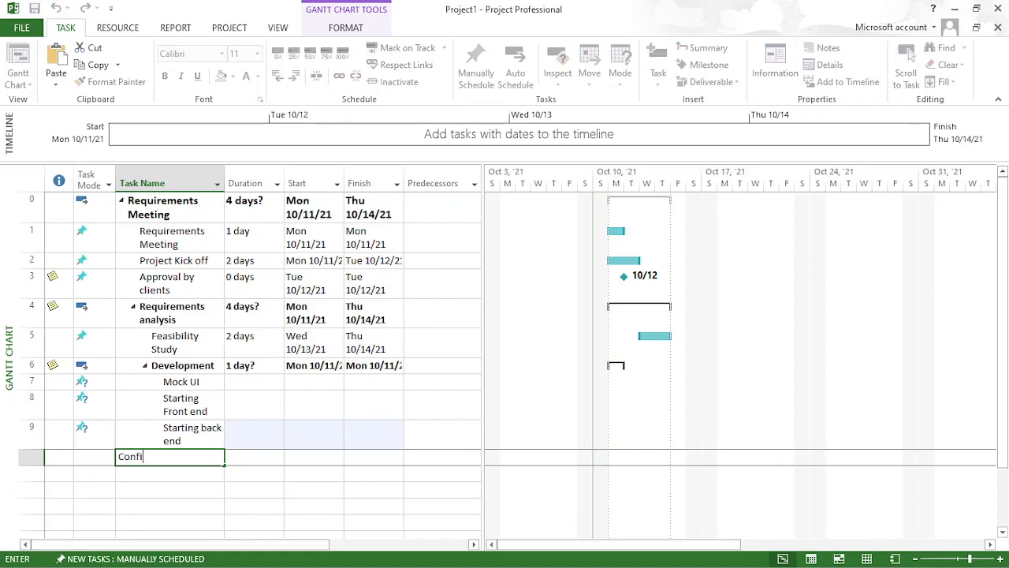
type("gure the Database")
key("Return")
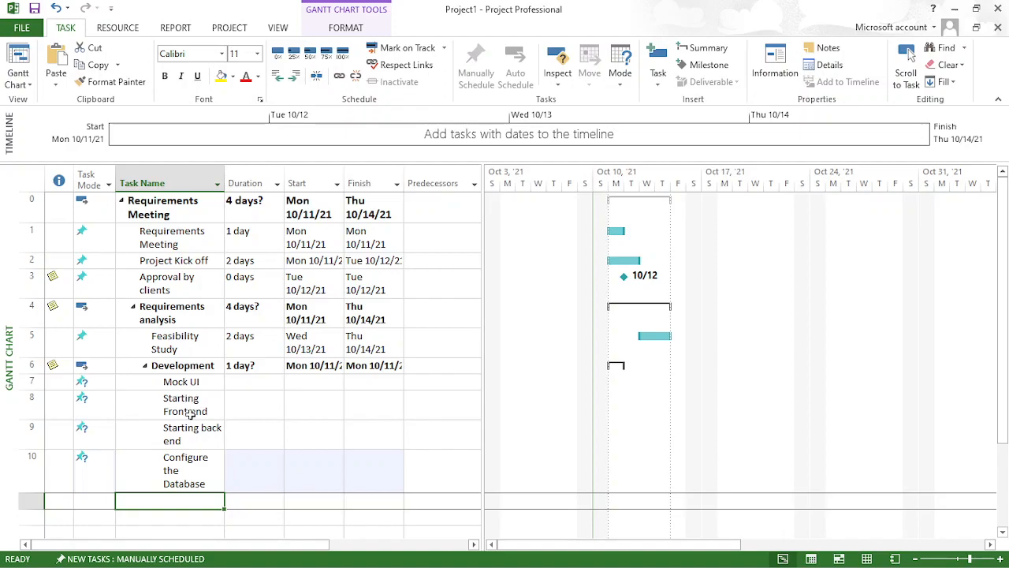
- Close the project and choose to save the changes to Project1
key("alt+F4")
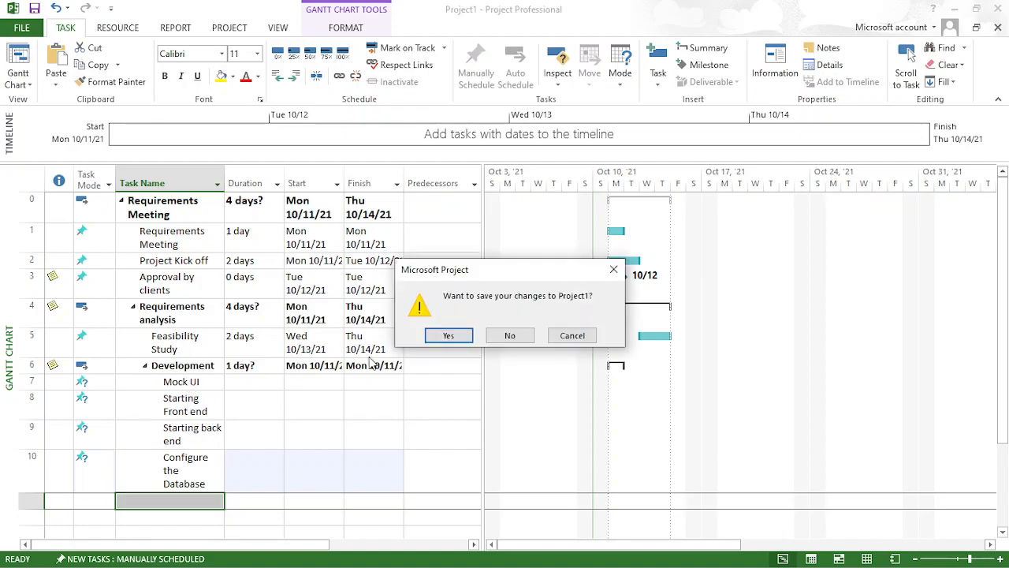
left_click(448, 338)
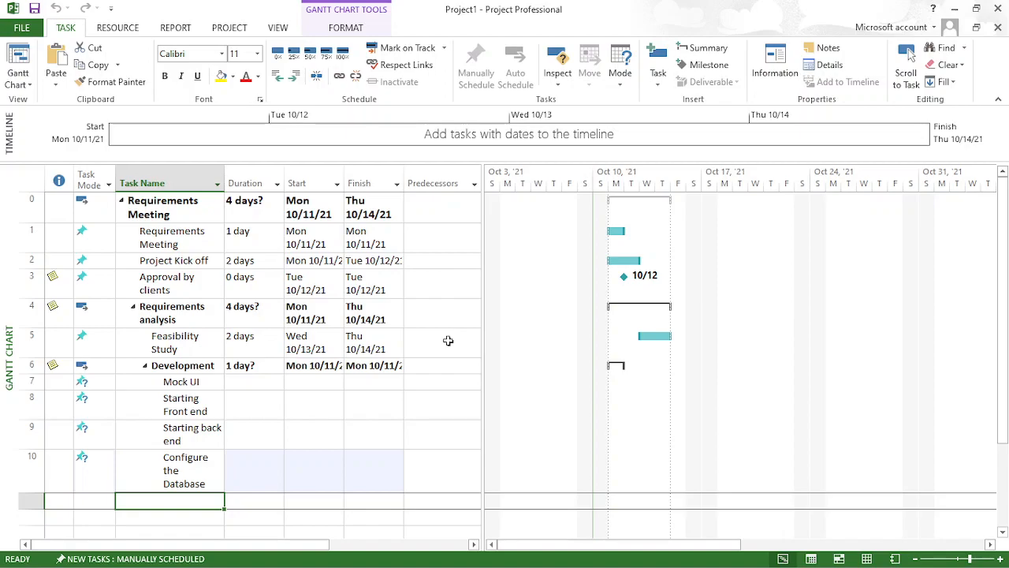
- Set the durations to 3 days for Mock UI, 4 for Starting Front end, 5 for Starting back end and 3 for Configure the Database
left_click(249, 381)
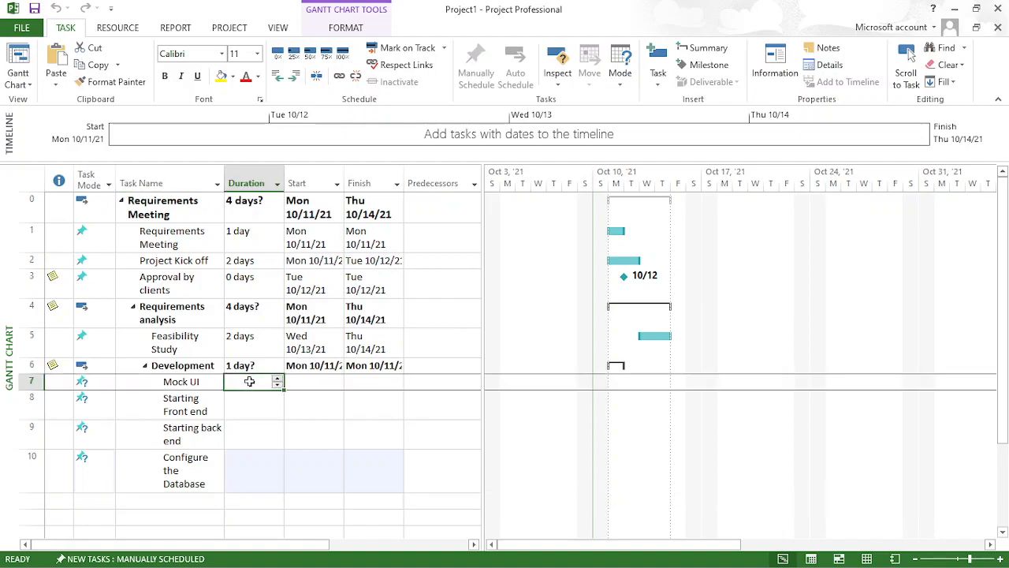
type("3 days")
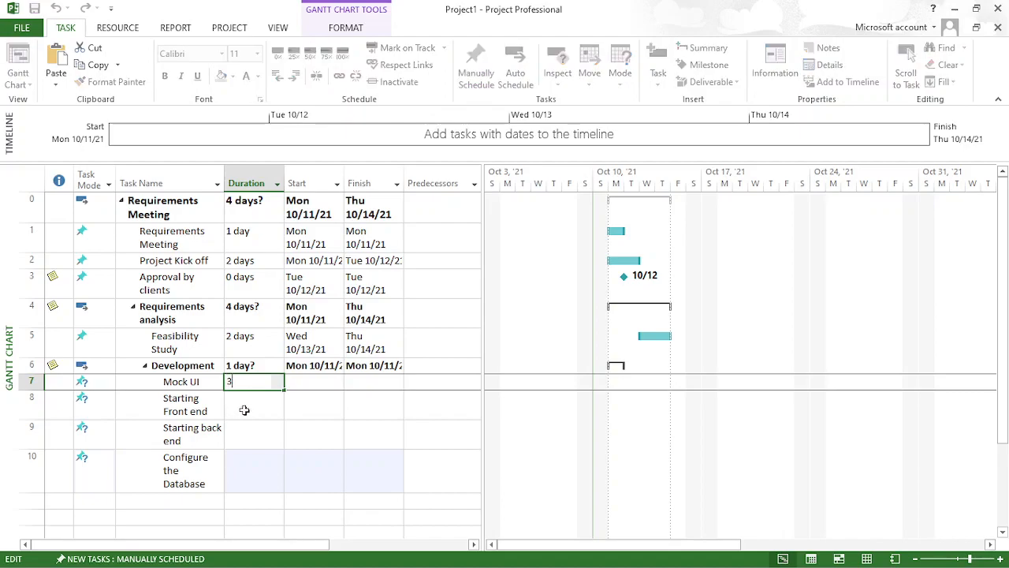
left_click(245, 410)
type("4 days")
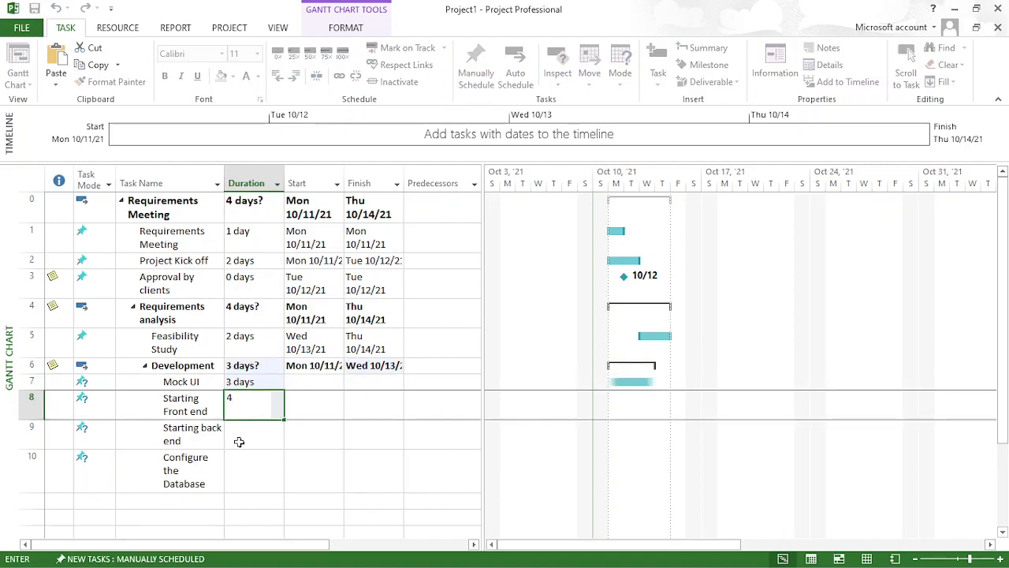
left_click(239, 440)
type("5")
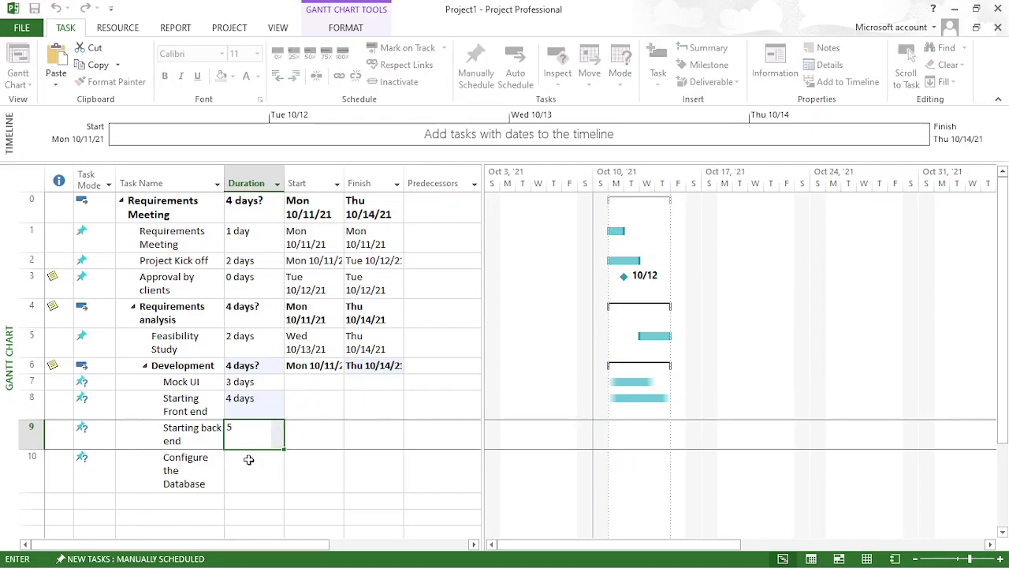
left_click(249, 471)
type("3")
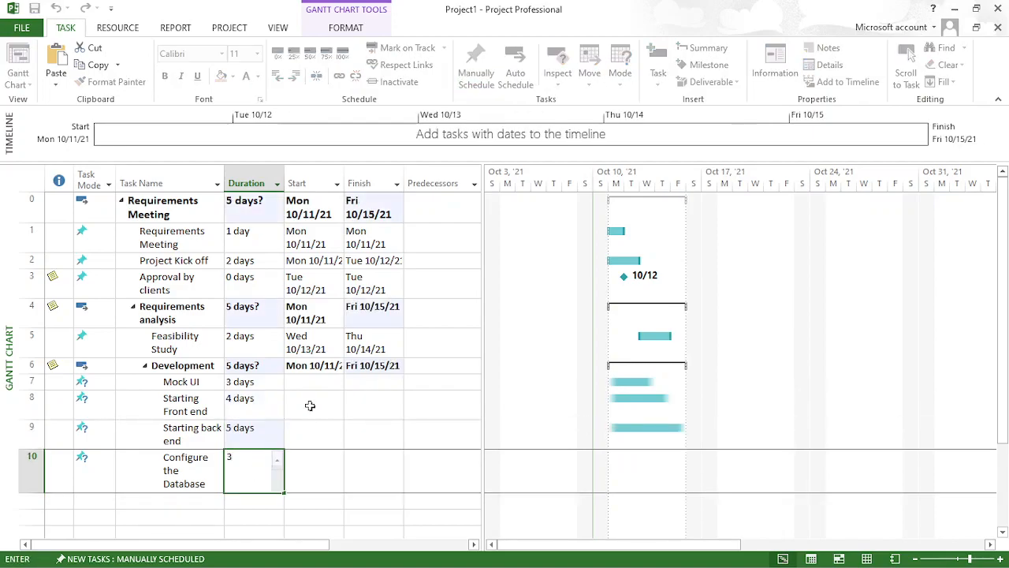
- Set the start dates of Mock UI to Thursday, October 14, 2021 and Starting Front end to Friday, October 15, 2021
left_click(322, 383)
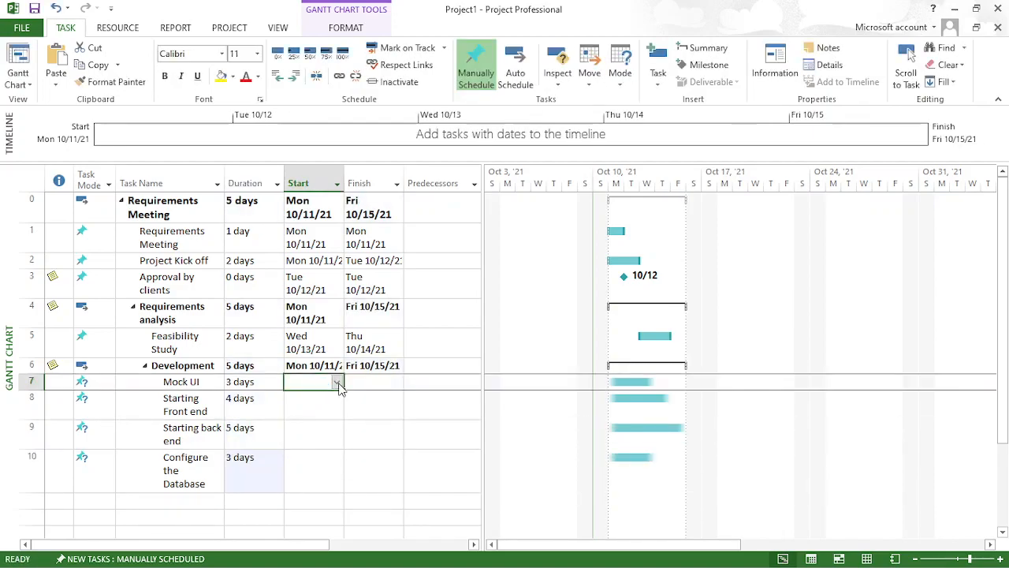
left_click(337, 382)
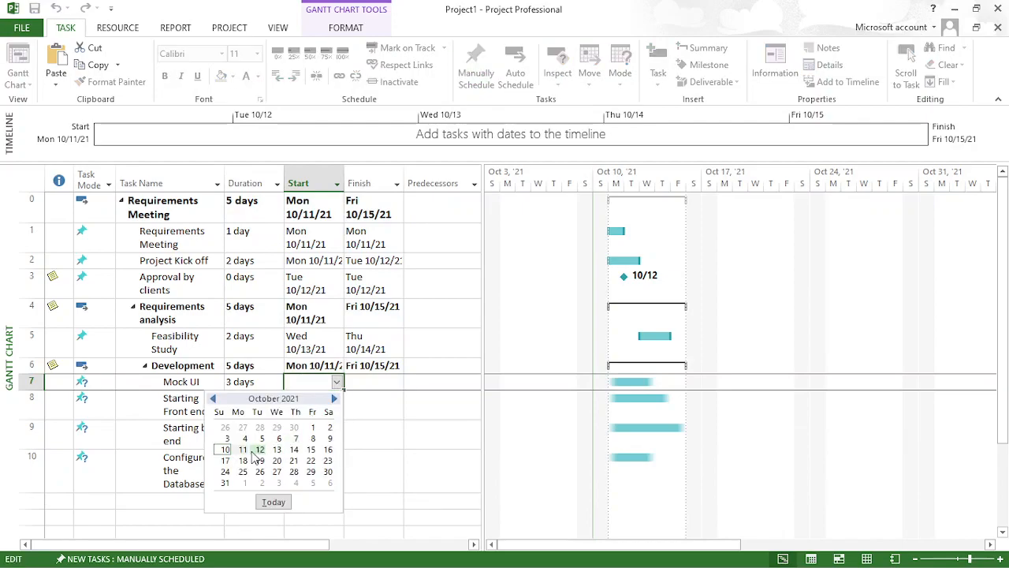
left_click(294, 449)
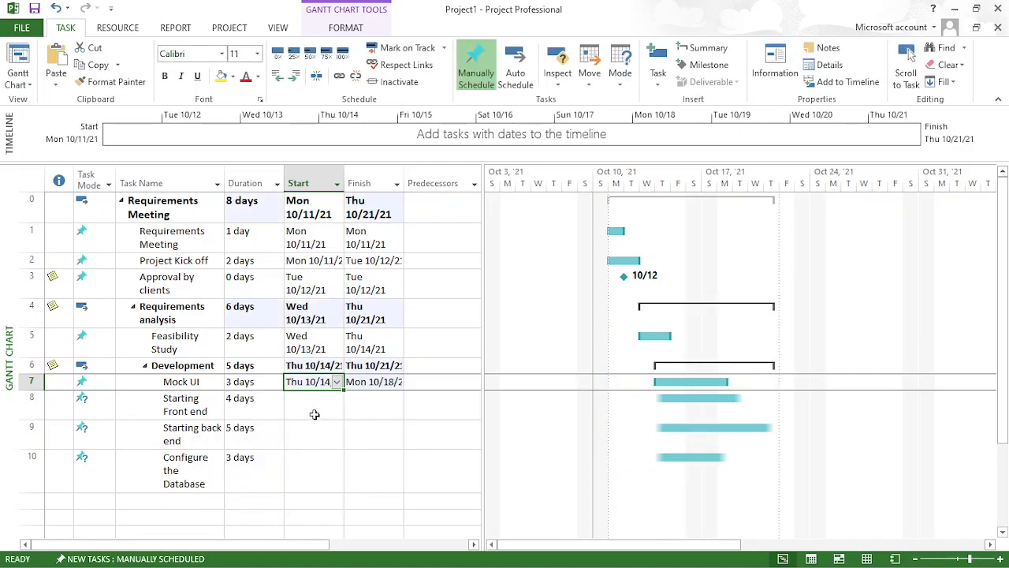
left_click(313, 410)
left_click(337, 405)
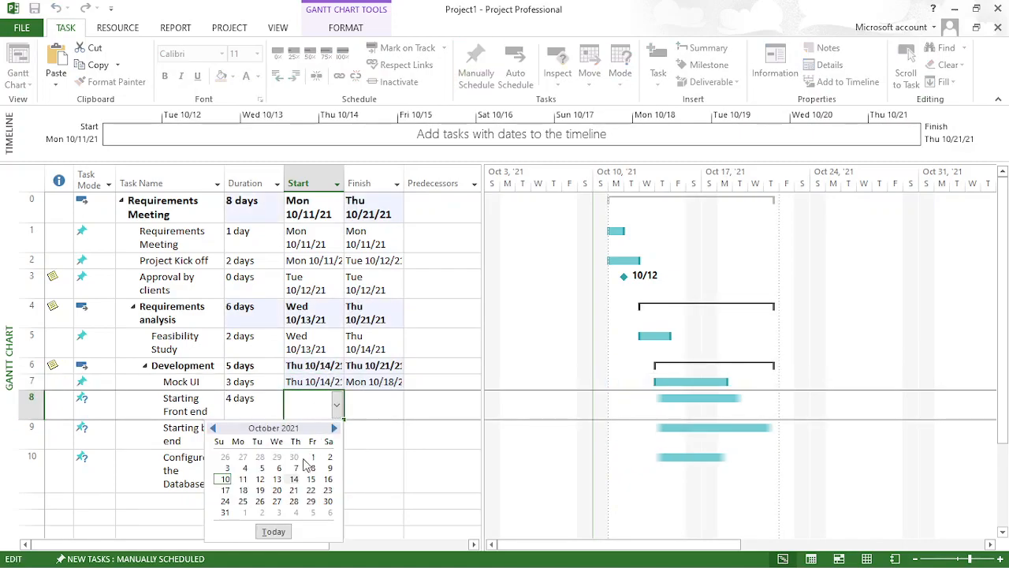
left_click(311, 478)
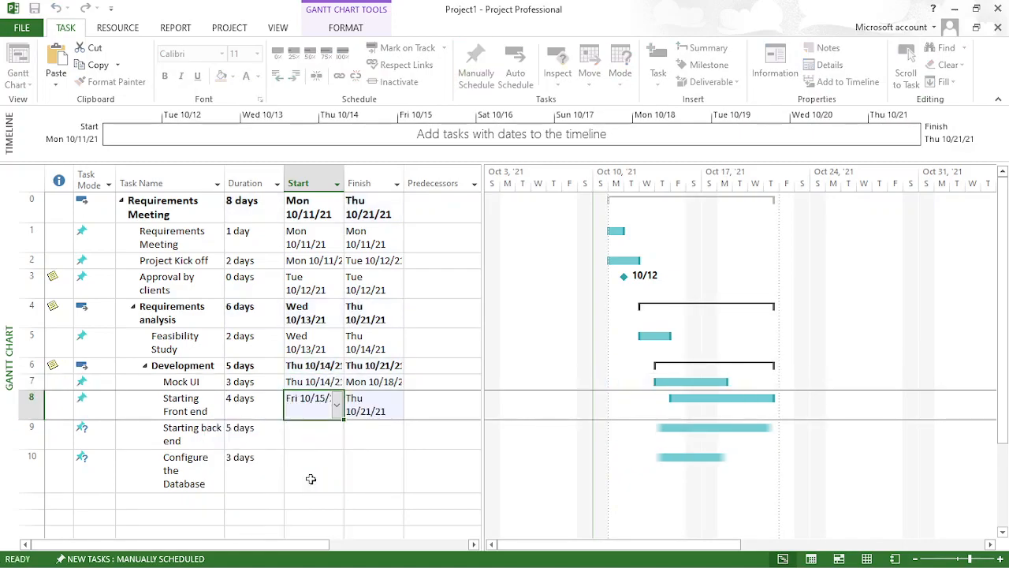
- Set the start dates of Starting back end to Monday, October 18, 2021 and Configure the Database to Wednesday, October 20, 2021
left_click(324, 435)
left_click(337, 435)
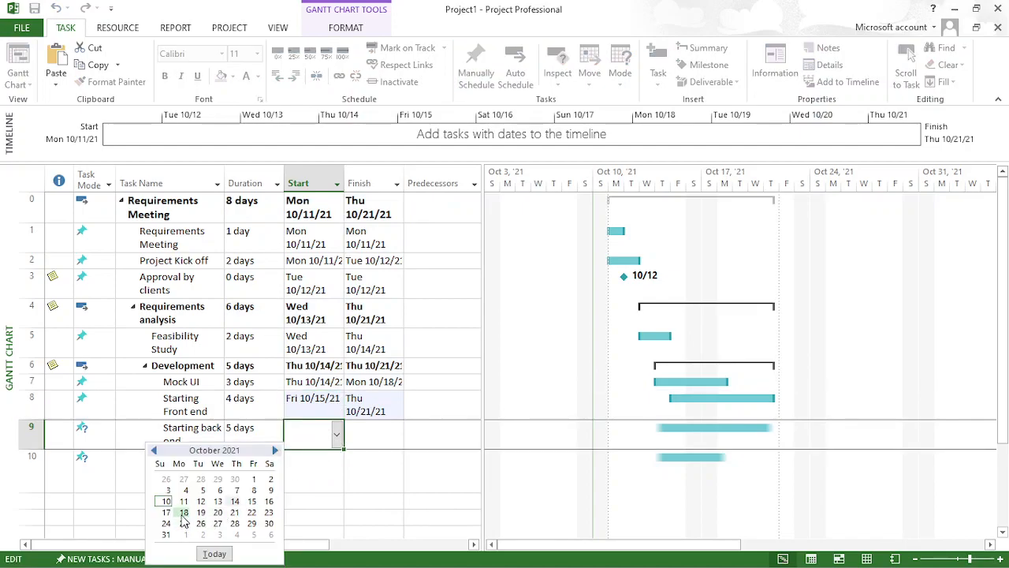
left_click(183, 511)
left_click(310, 482)
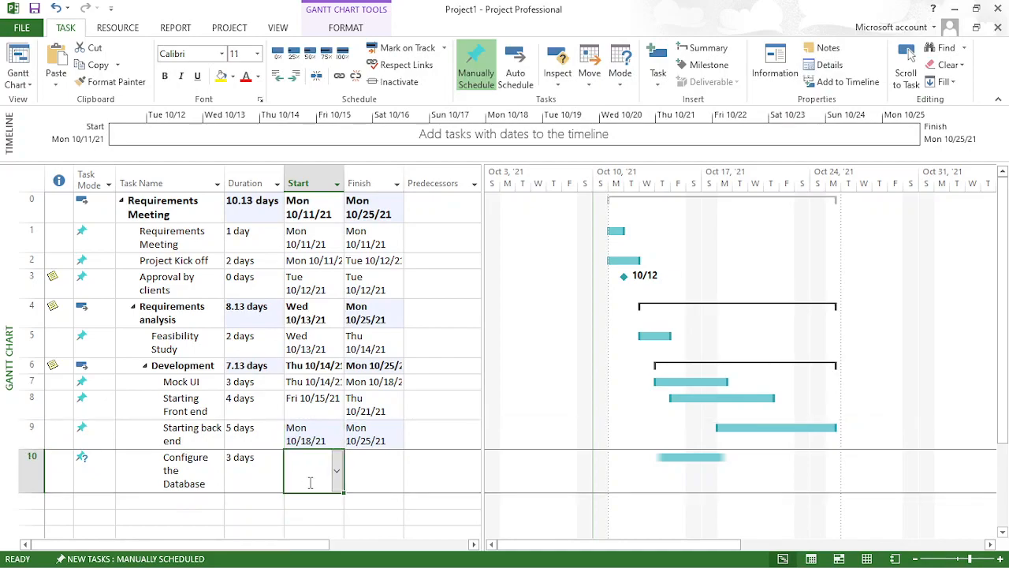
left_click(337, 472)
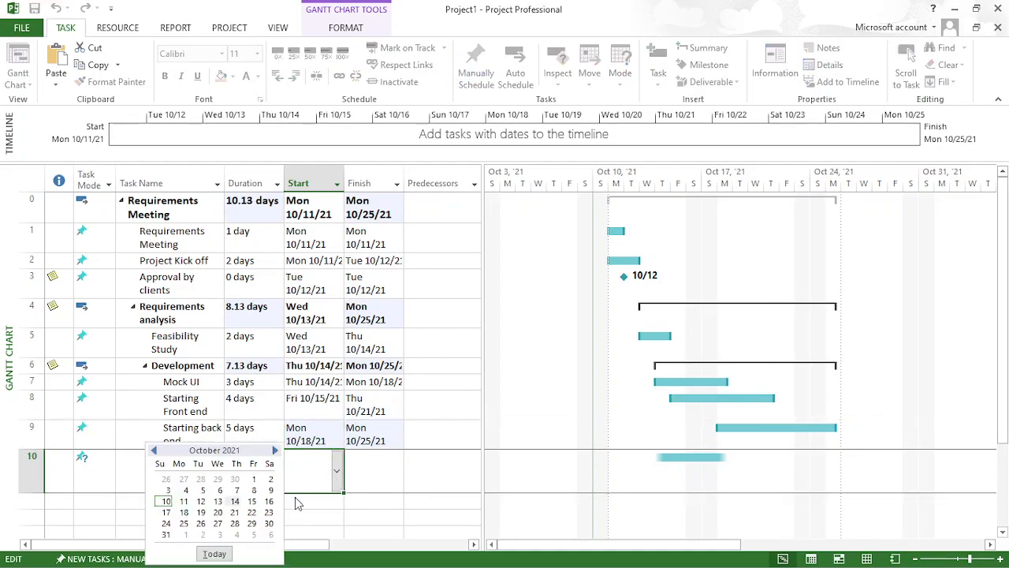
left_click(217, 513)
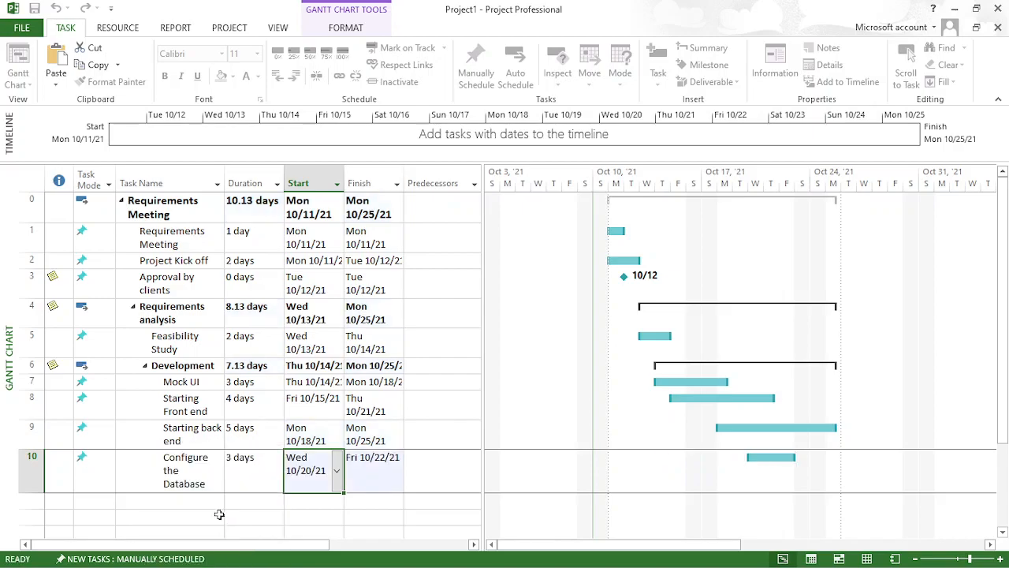
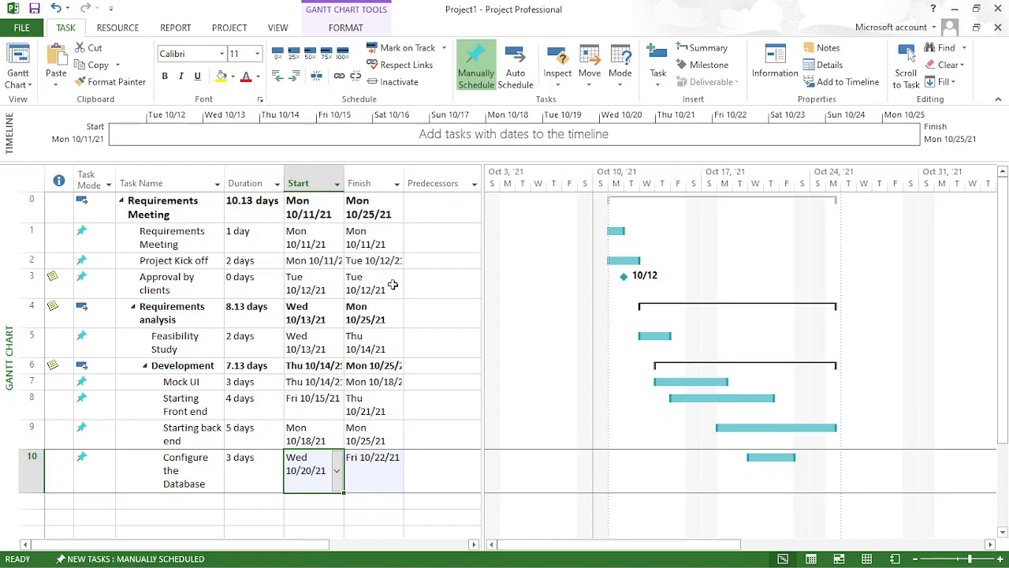
- Collapse and re-expand the project summary task to view the whole outline
left_click(91, 501)
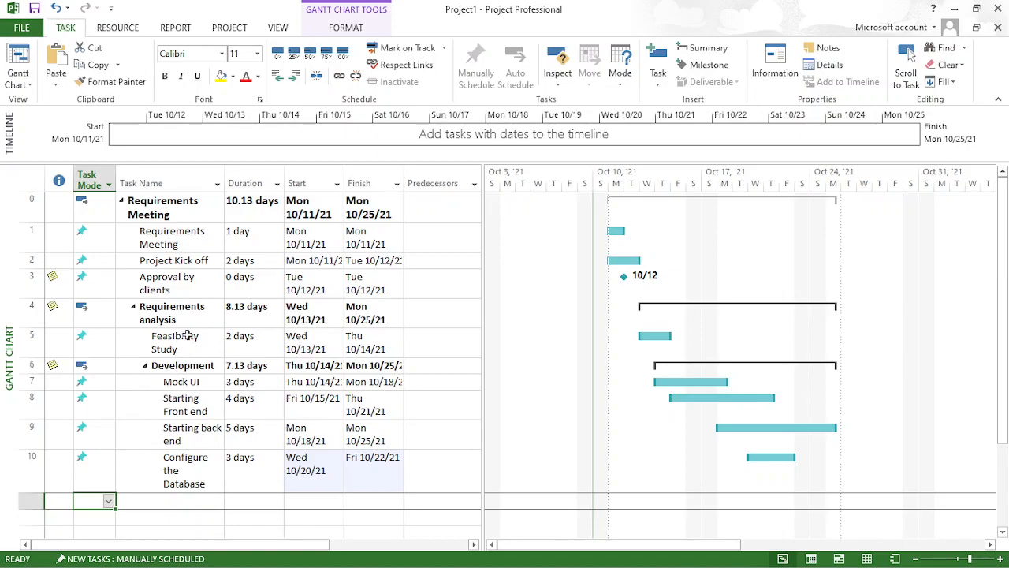
left_click(122, 202)
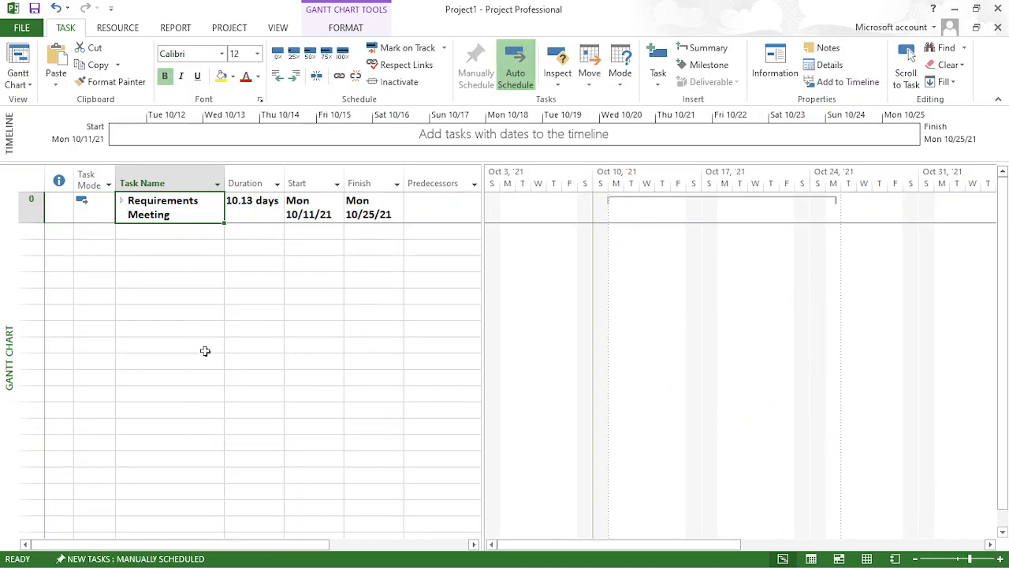
left_click(121, 202)
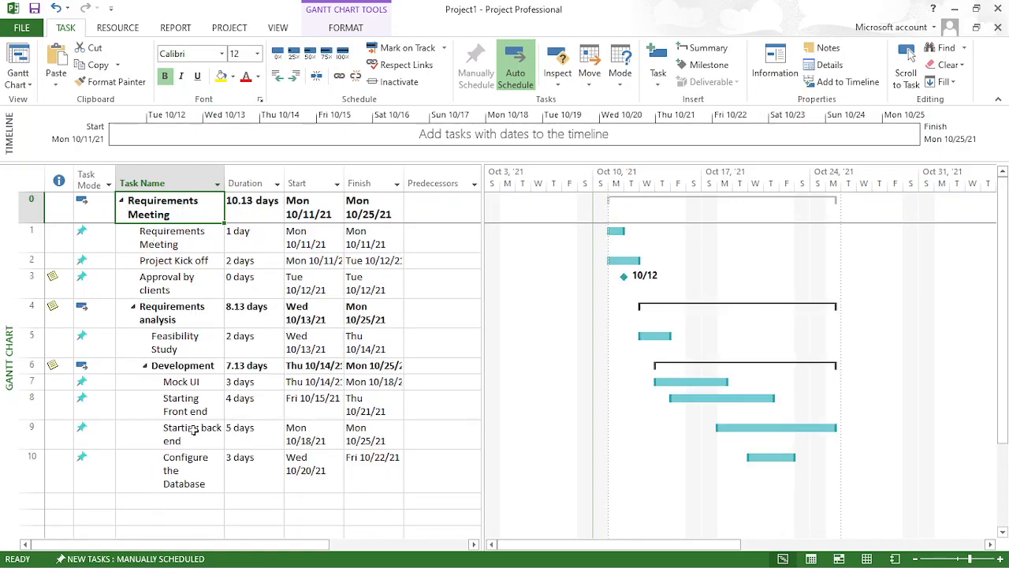
- Try to outdent the Requirements analysis summary task by one level
left_click(31, 308)
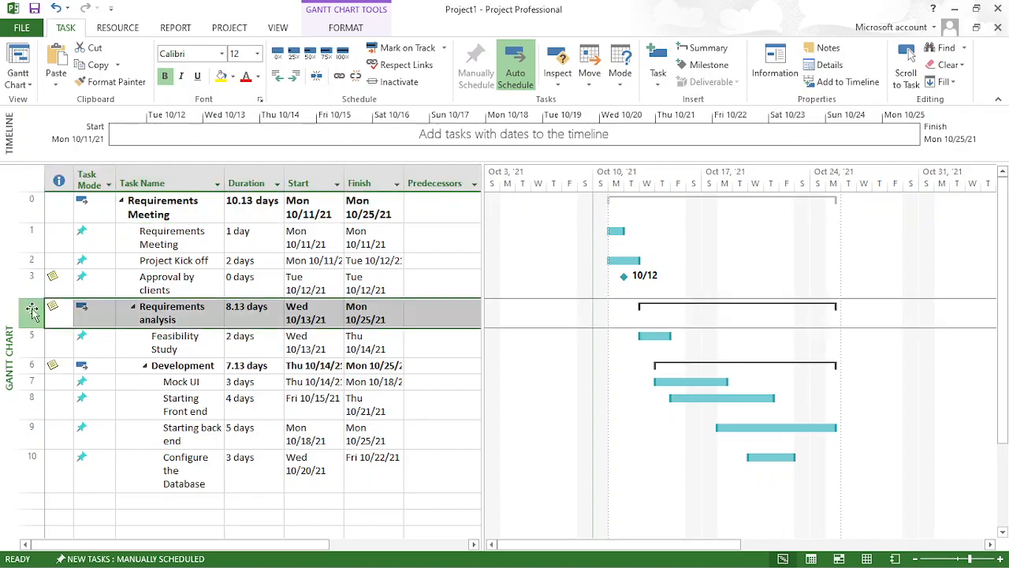
left_click(277, 76)
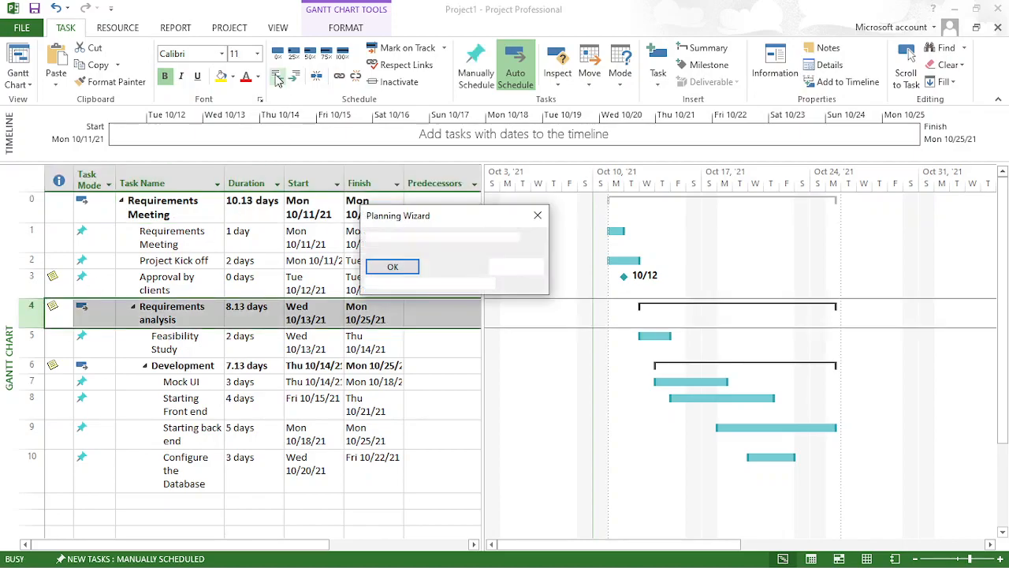
left_click(415, 268)
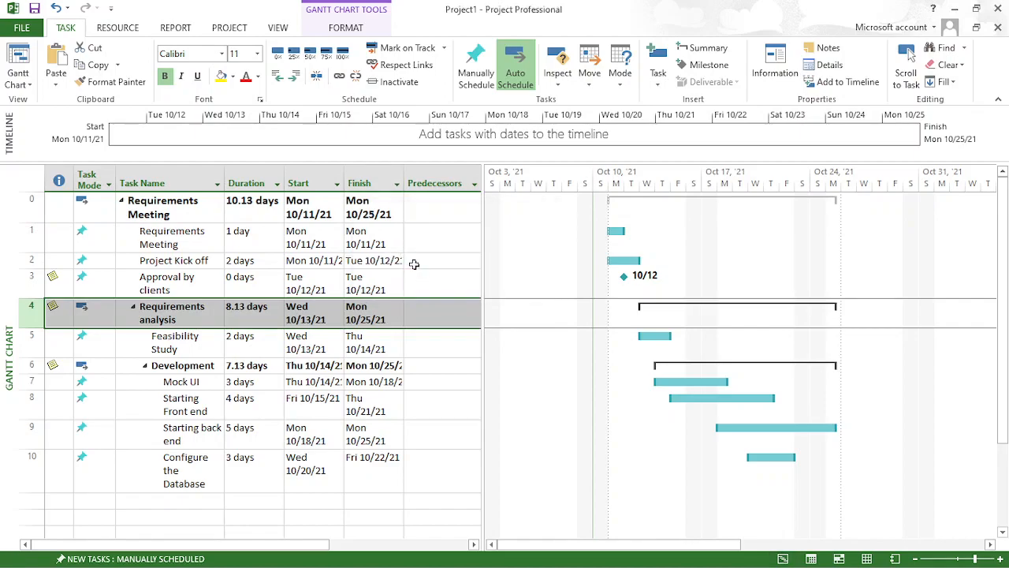
- Outdent the Development summary task to the level of Requirements analysis and check both groups by collapsing and re-expanding them
left_click(26, 365)
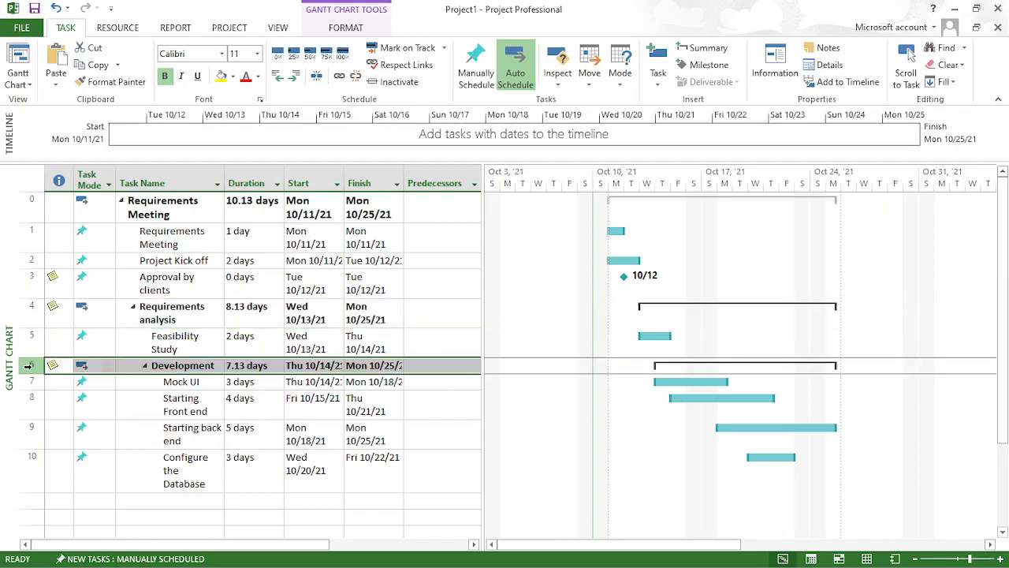
left_click(279, 77)
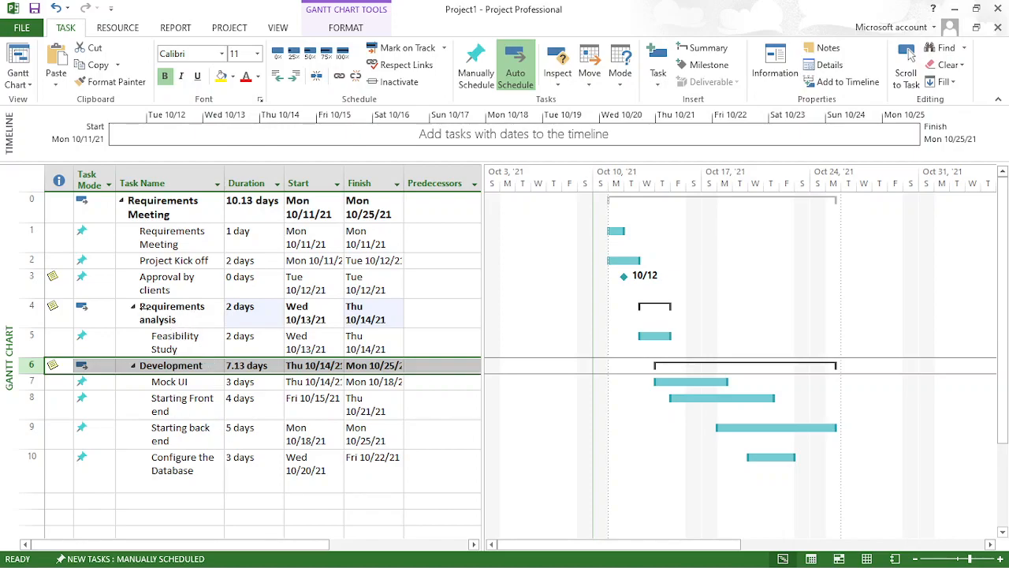
left_click(134, 309)
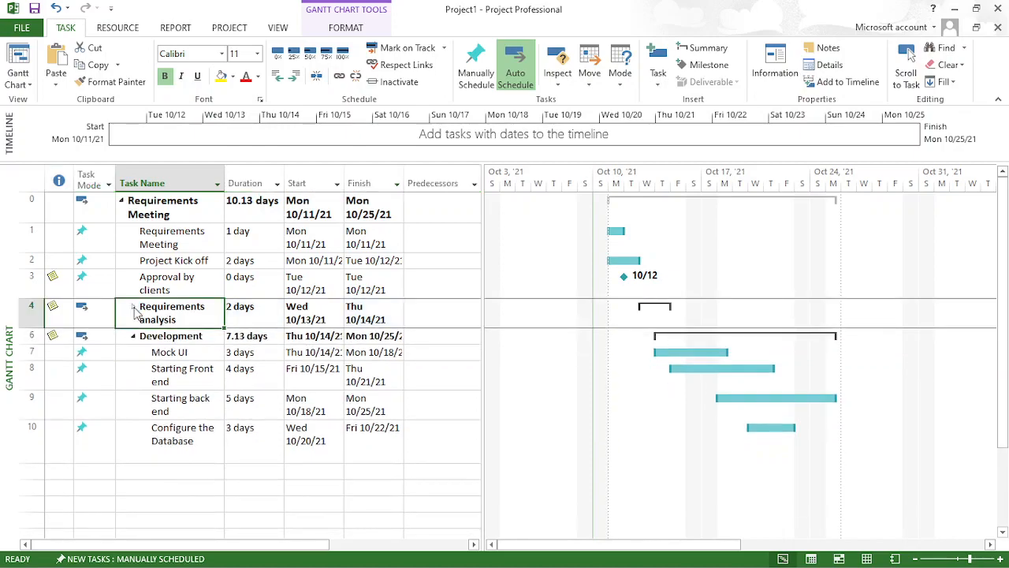
left_click(134, 336)
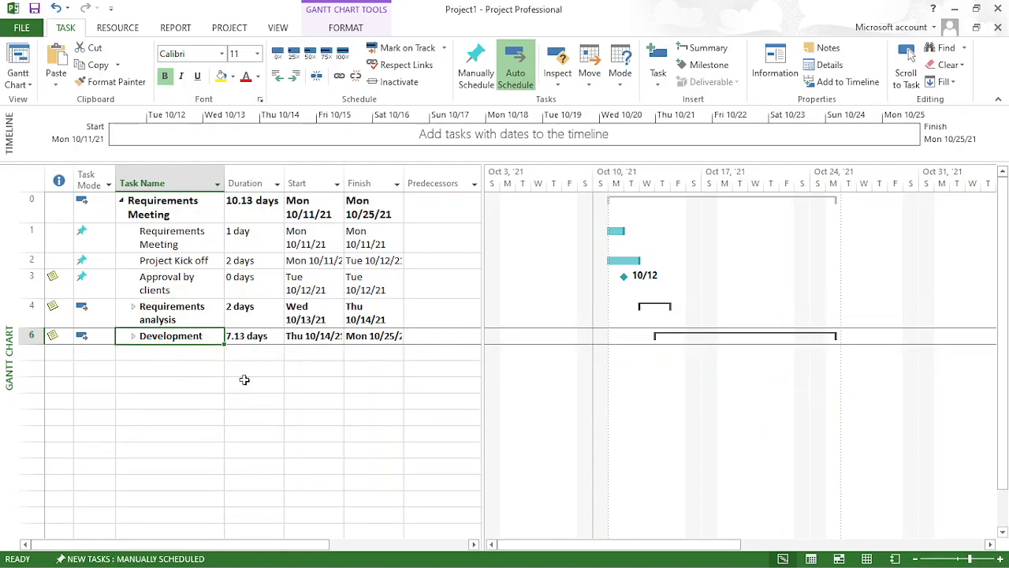
left_click(133, 336)
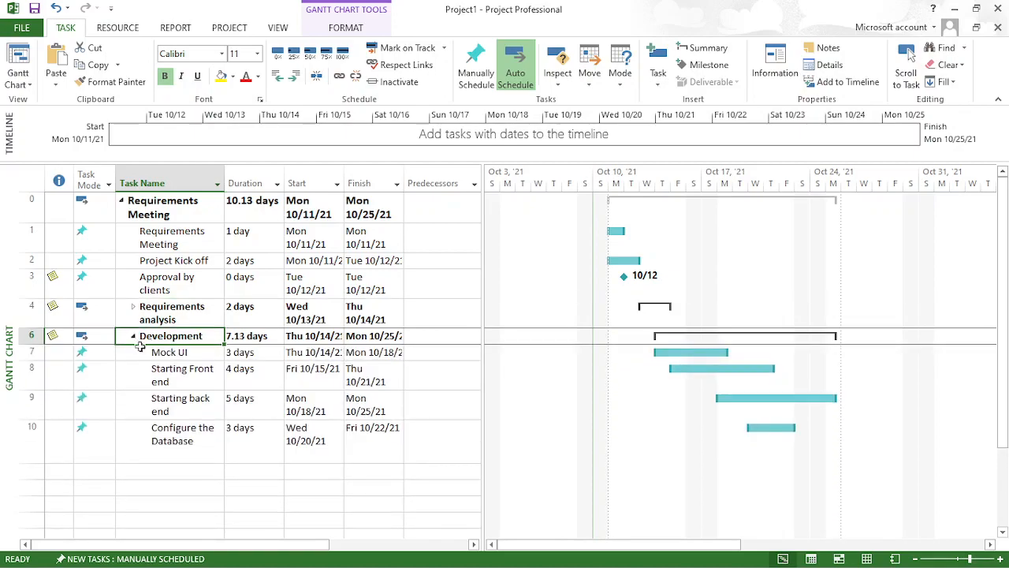
left_click(133, 306)
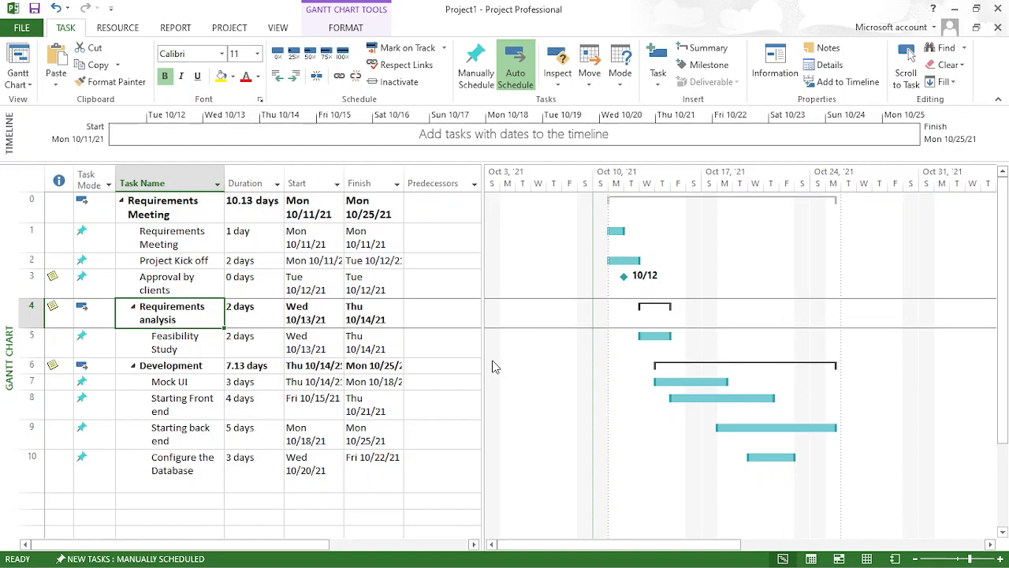
- Start a recurring task in the empty row below Configure the Database, named Project Progress with a duration of 1h
left_click(34, 500)
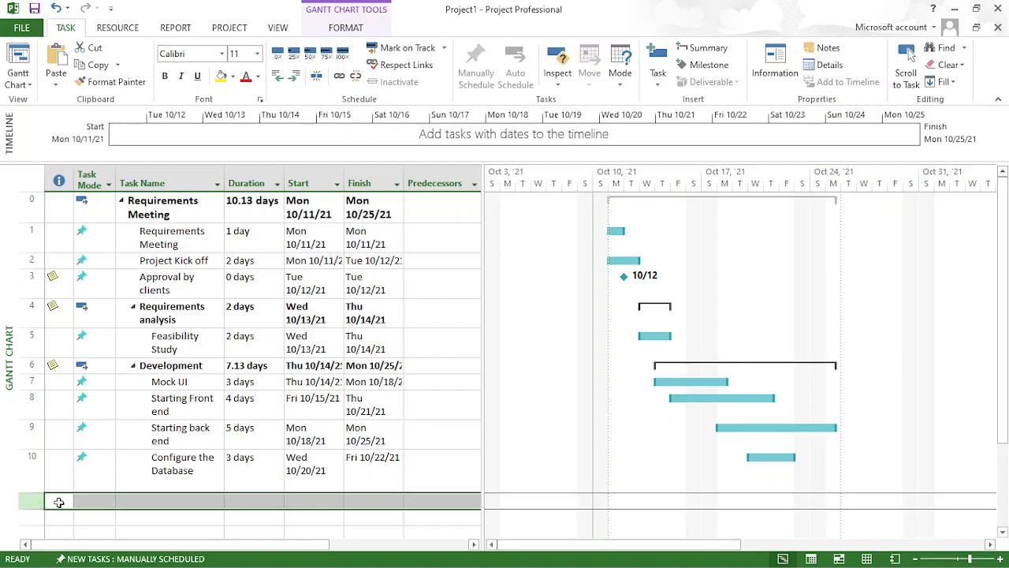
left_click(141, 502)
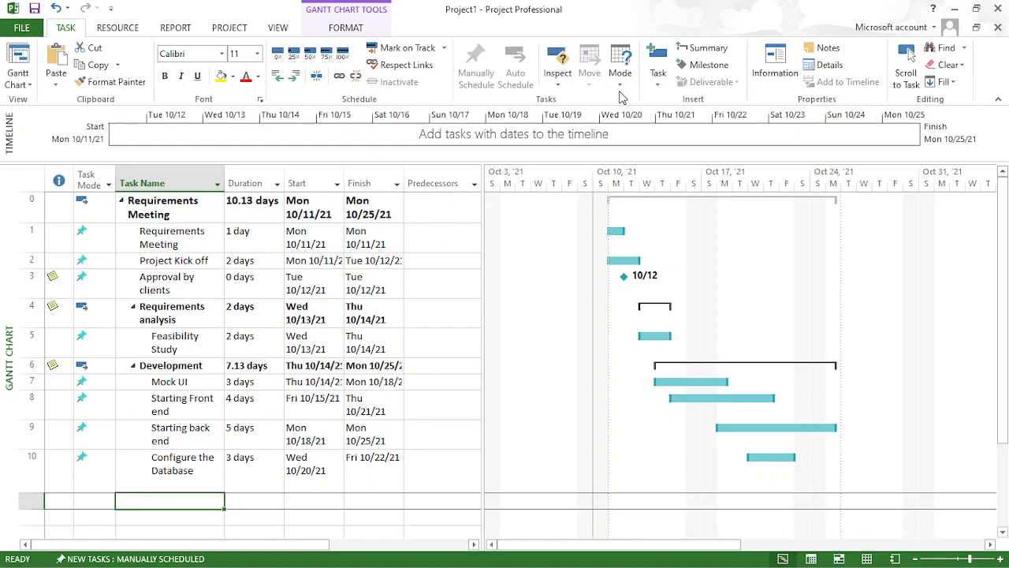
left_click(662, 79)
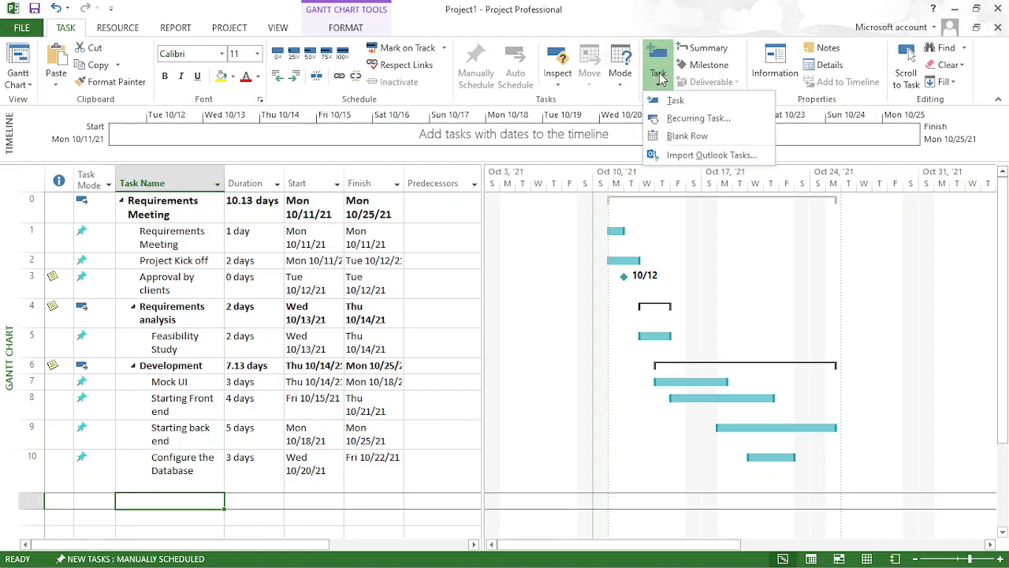
left_click(712, 127)
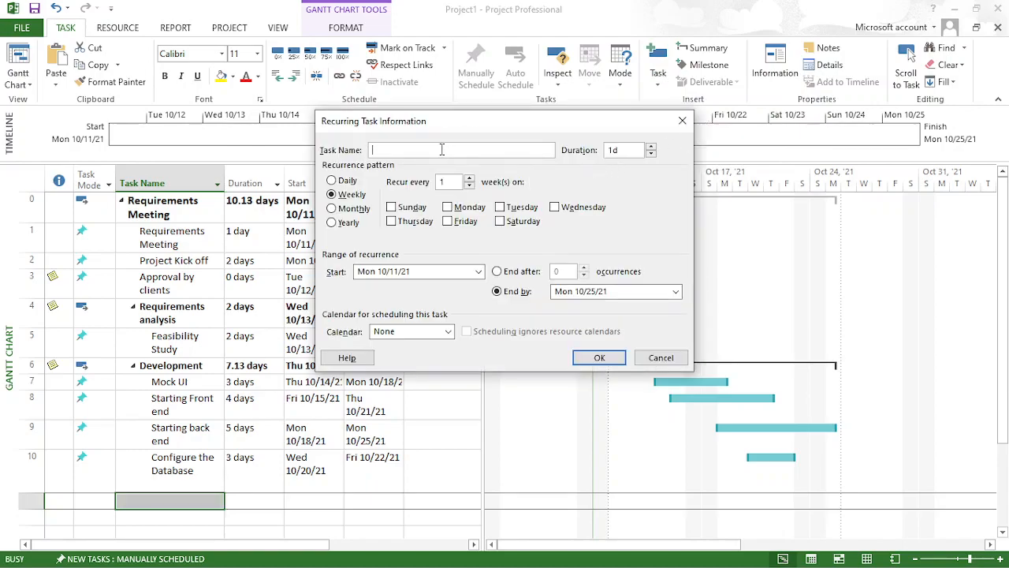
type("Project Progress")
left_click(623, 154)
key("BackSpace")
type("h")
- Make Project Progress recur weekly on Monday only, starting October 11, 2021 and ending by November 1, 2021
left_click(448, 222)
left_click(447, 207)
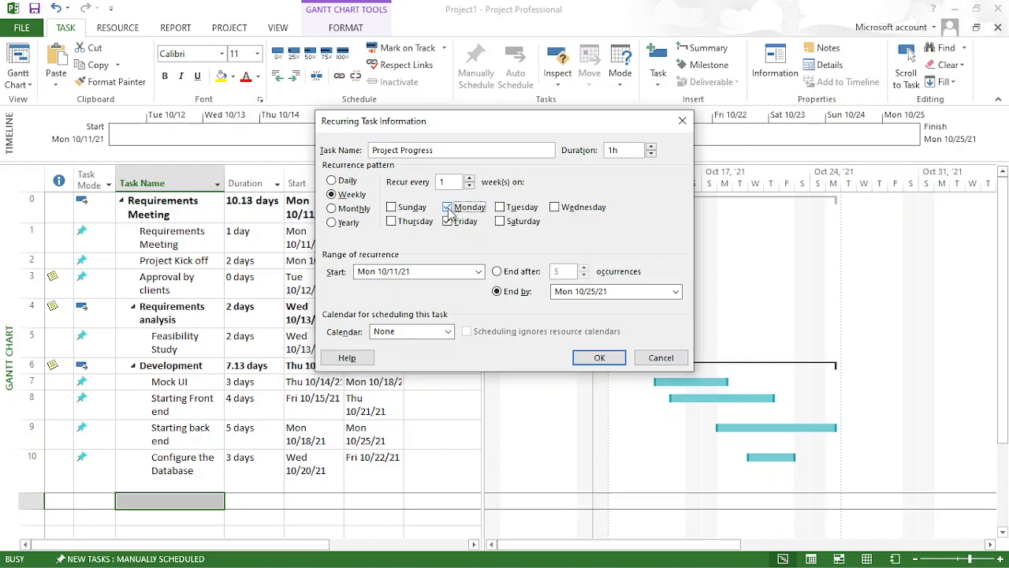
left_click(447, 221)
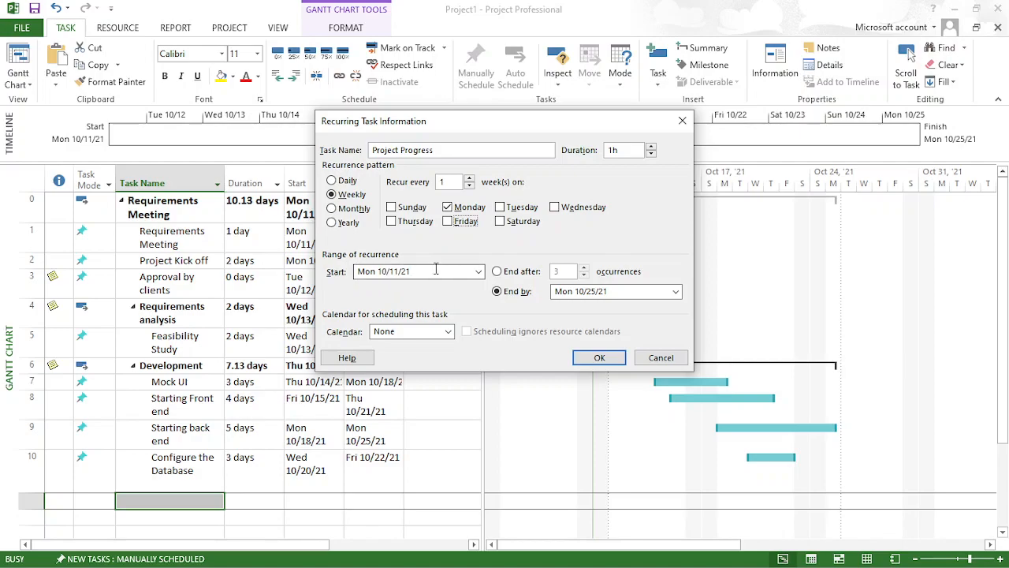
left_click(477, 278)
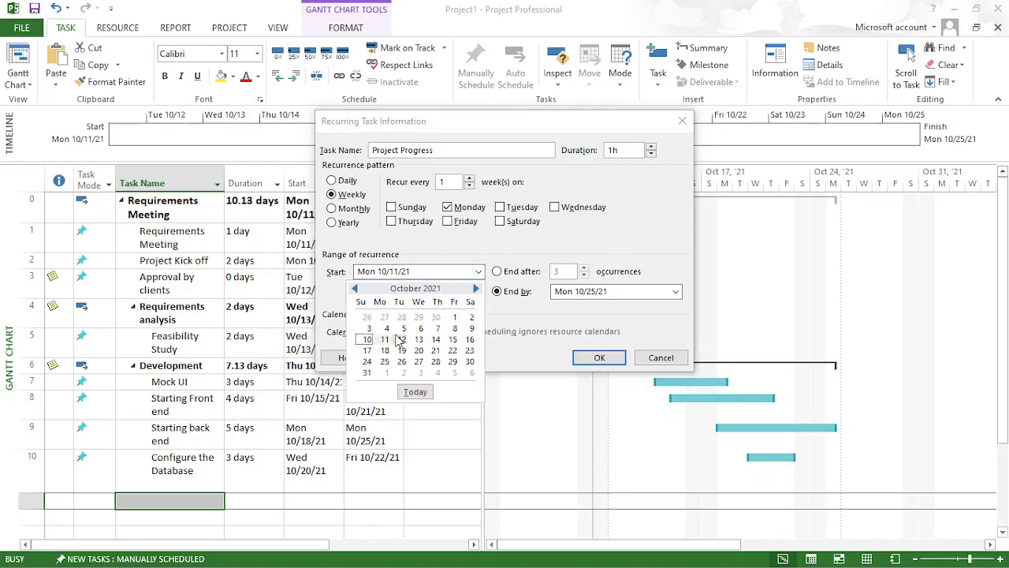
left_click(386, 340)
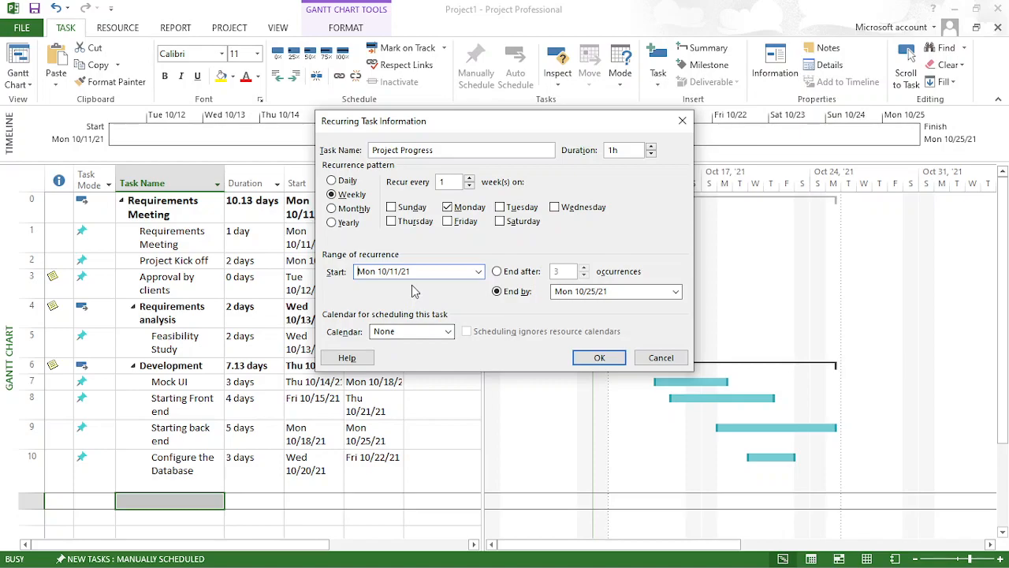
left_click(675, 292)
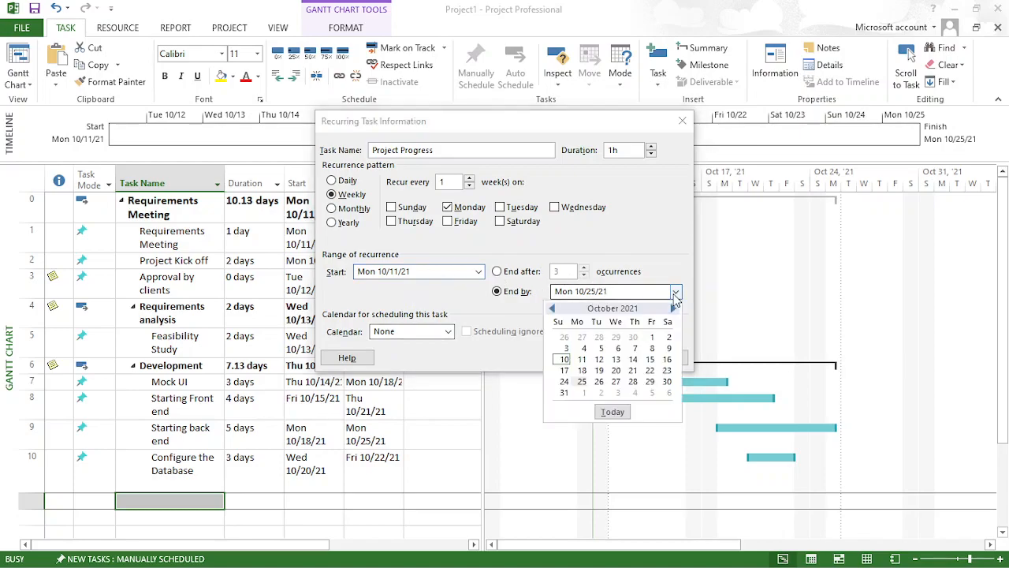
left_click(673, 308)
left_click(584, 338)
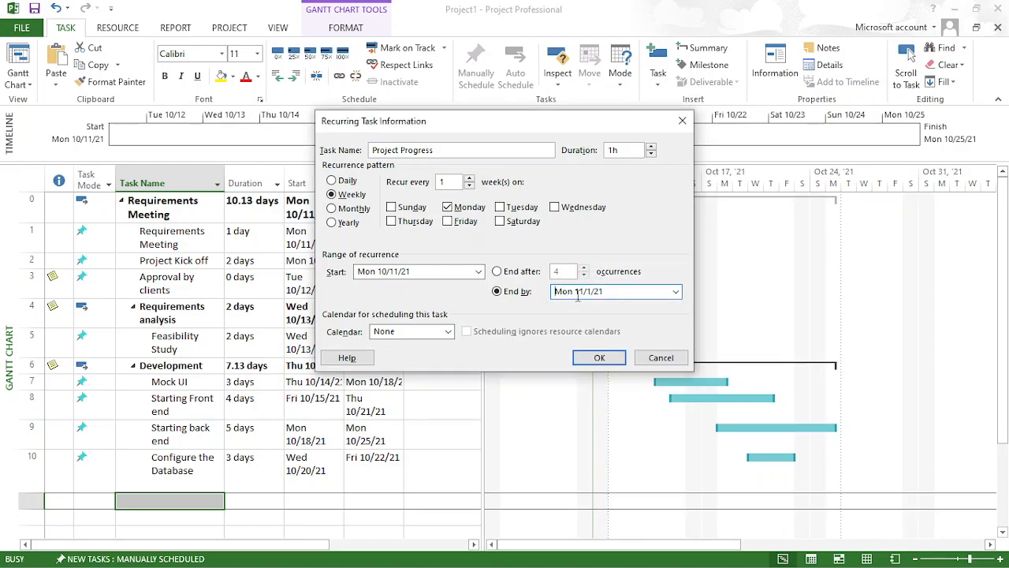
- Assign the StartupCalendar to the recurring task, create it, and review its occurrences and recurrence indicator
left_click(448, 332)
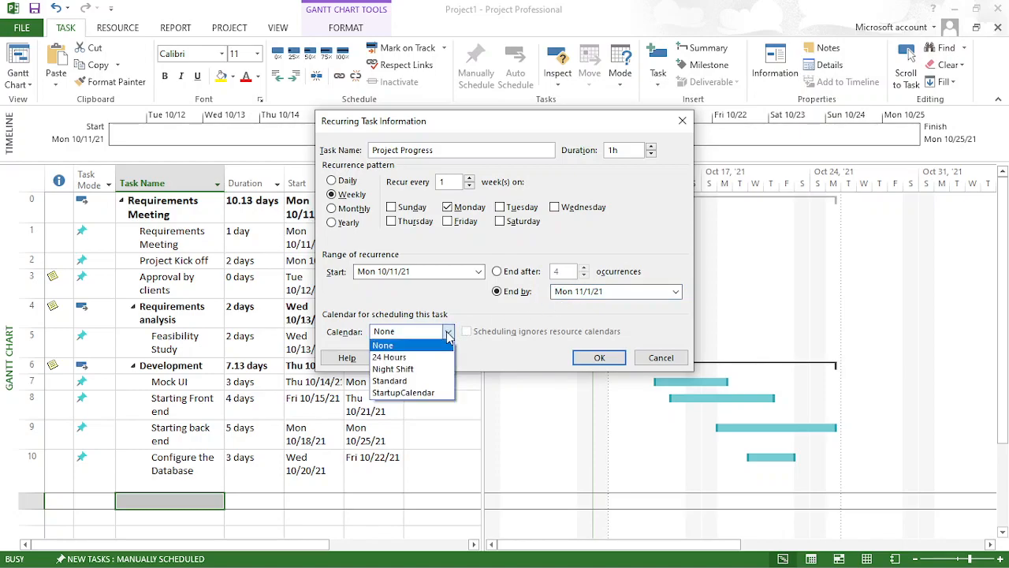
left_click(435, 393)
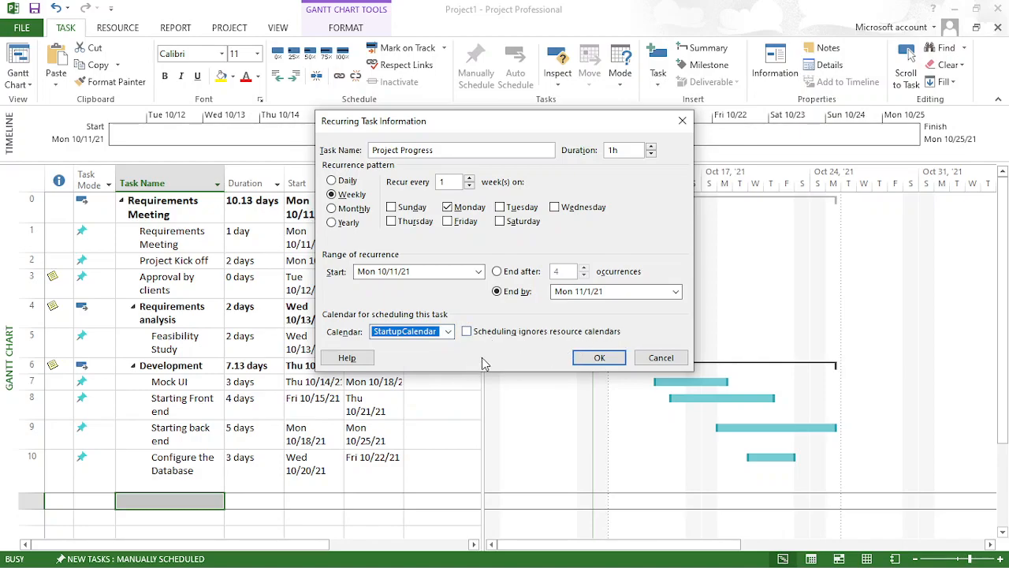
left_click(599, 357)
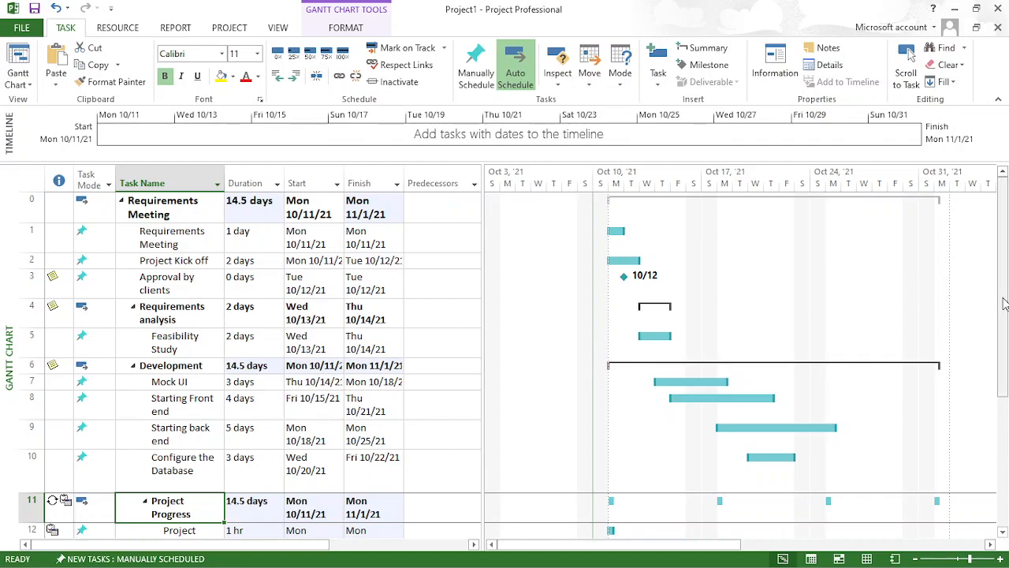
left_click_drag(1001, 305, 995, 433)
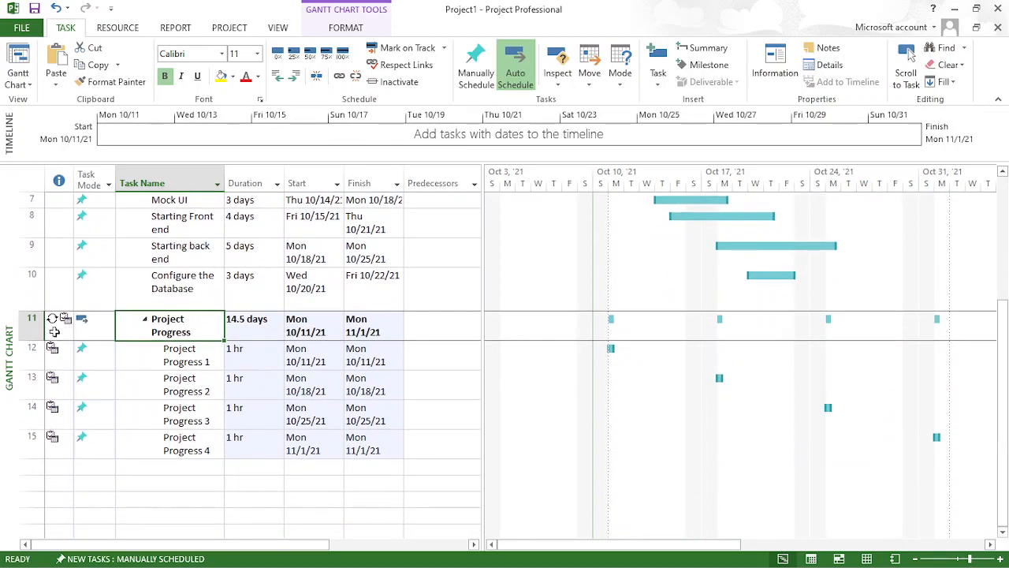
mouse_move(51, 325)
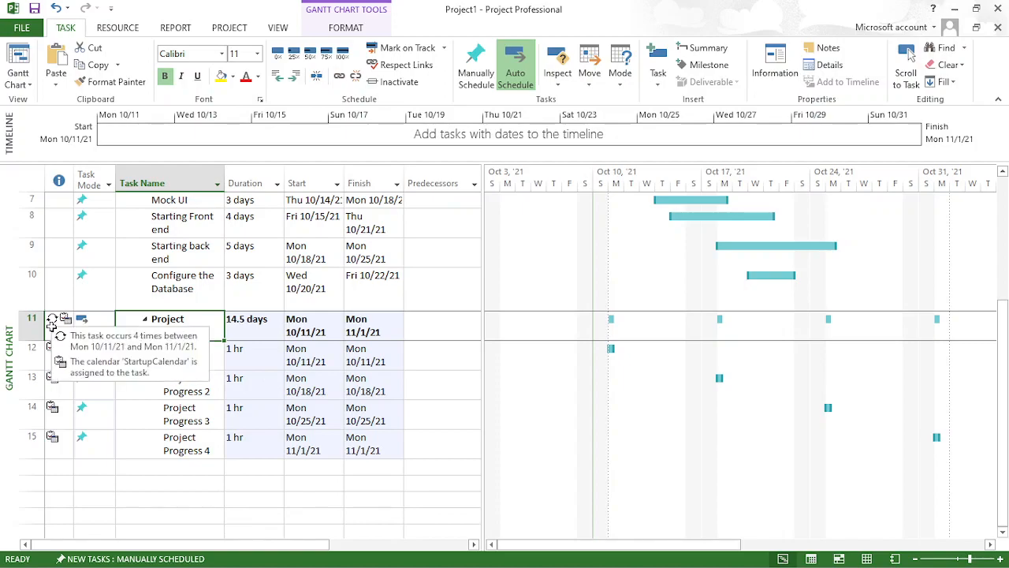
- Close the project with the recurring task and save its changes
key("alt+F4")
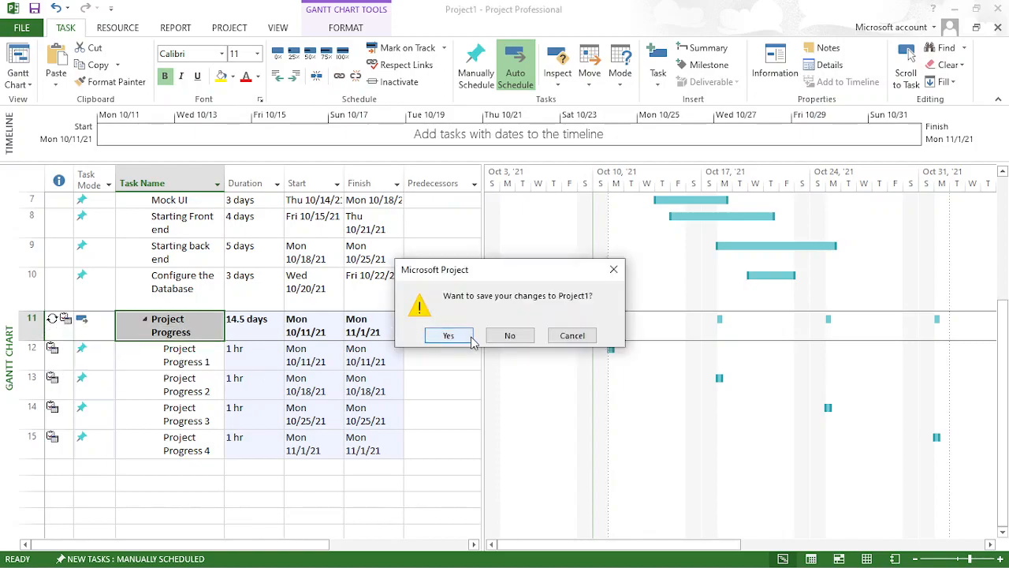
left_click(443, 335)
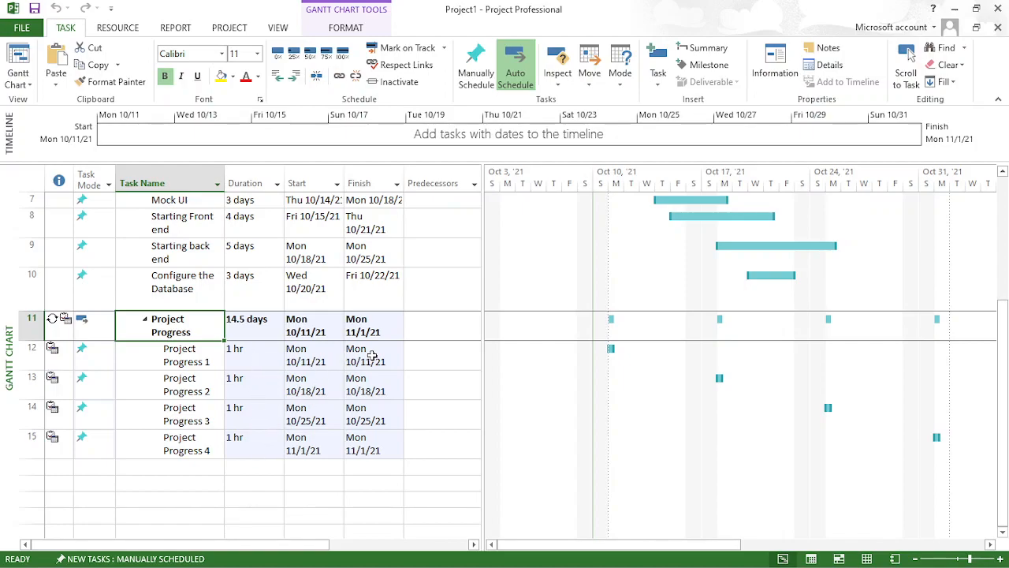
- Collapse the Project Progress recurring task, check what belongs to Development, and outdent Project Progress to the level of Development
left_click(145, 322)
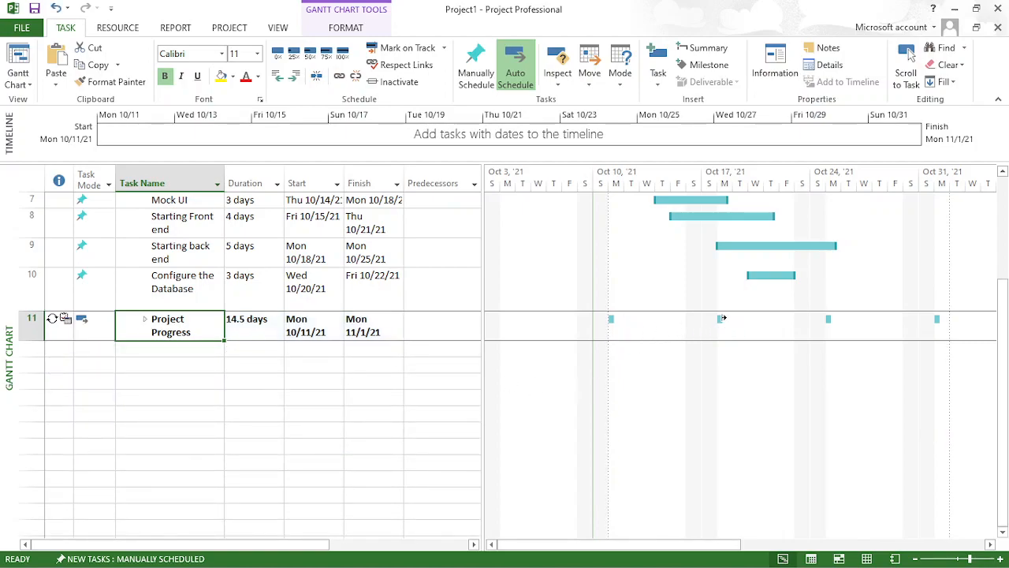
left_click_drag(1000, 347, 1001, 286)
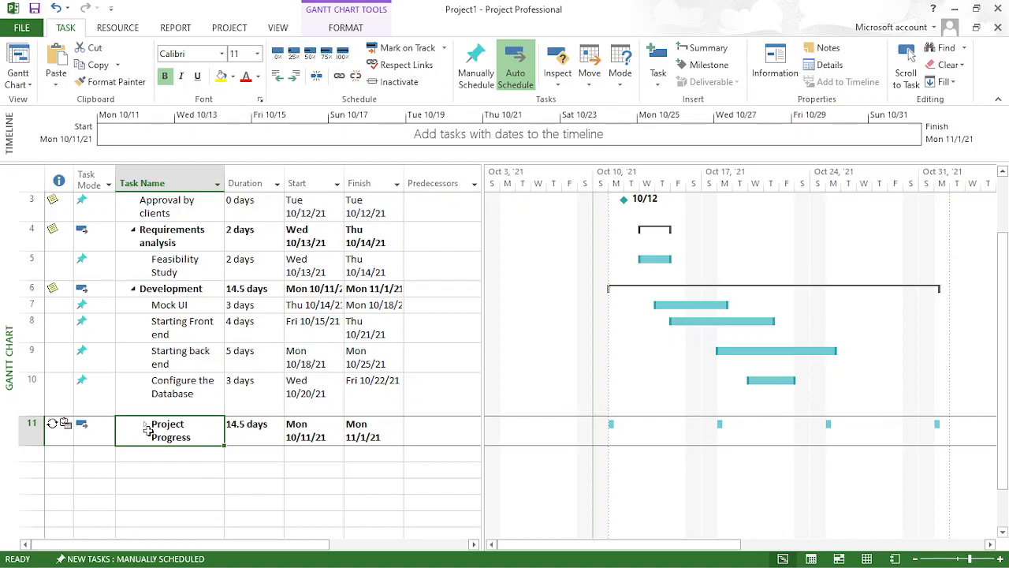
left_click(134, 290)
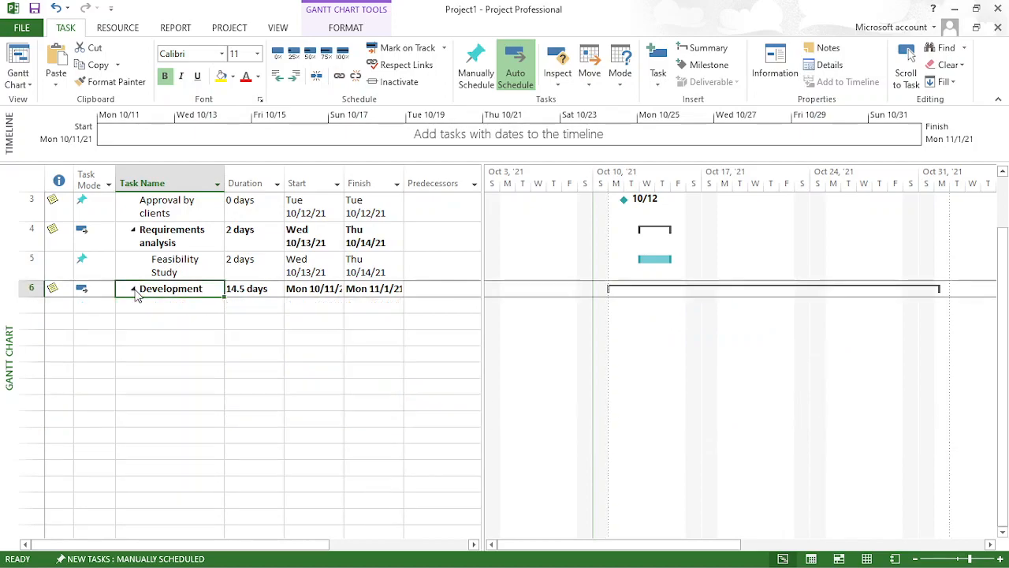
left_click(133, 289)
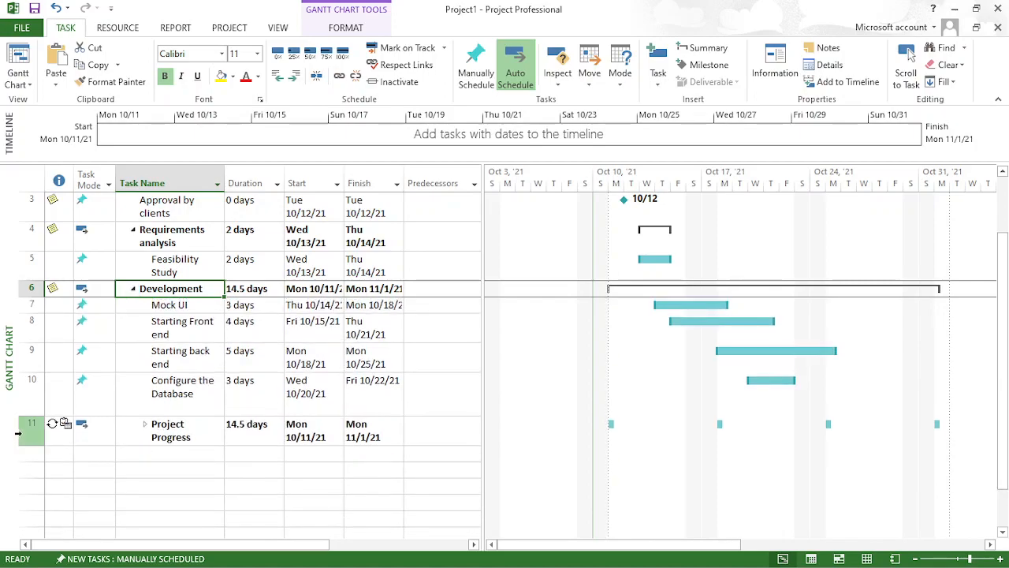
left_click(25, 434)
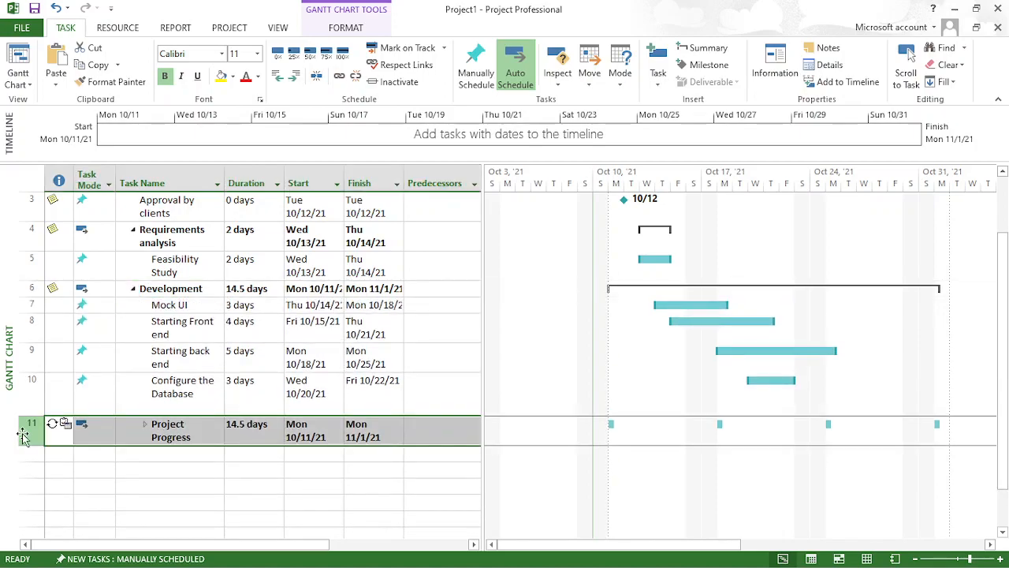
left_click(278, 76)
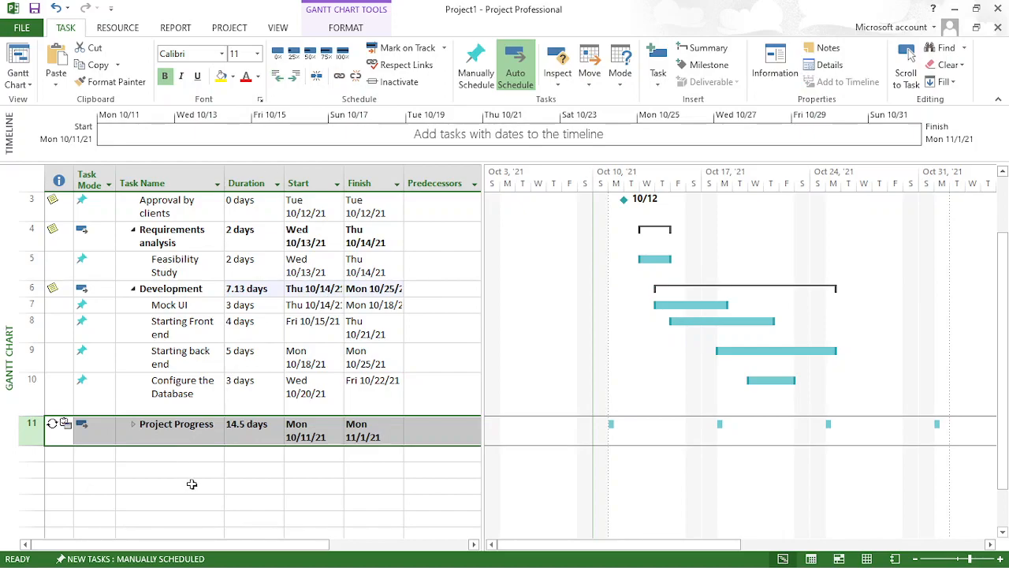
- Rename the project summary task in row 0 as "ABC startup"
left_click(220, 487)
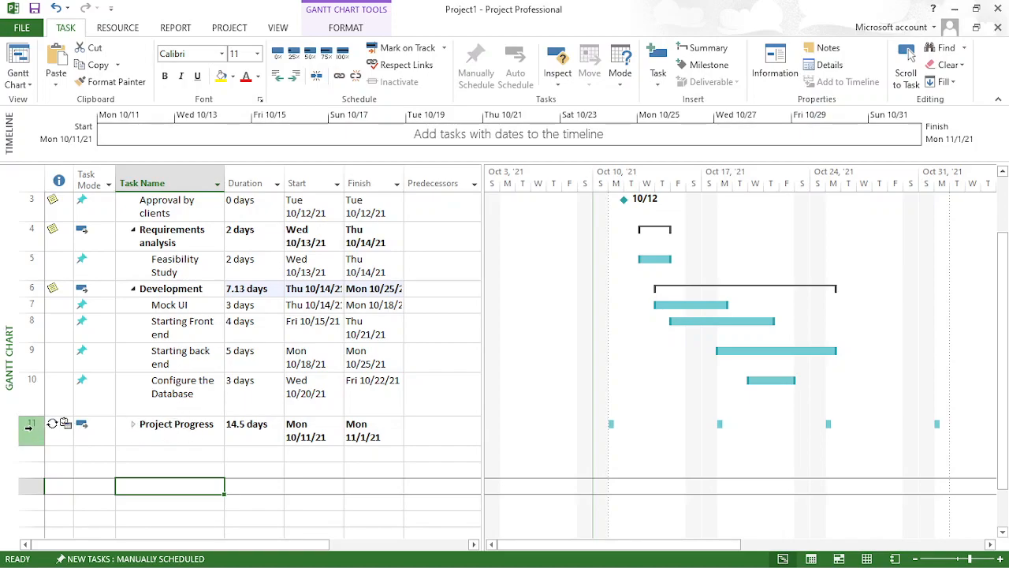
left_click(31, 425)
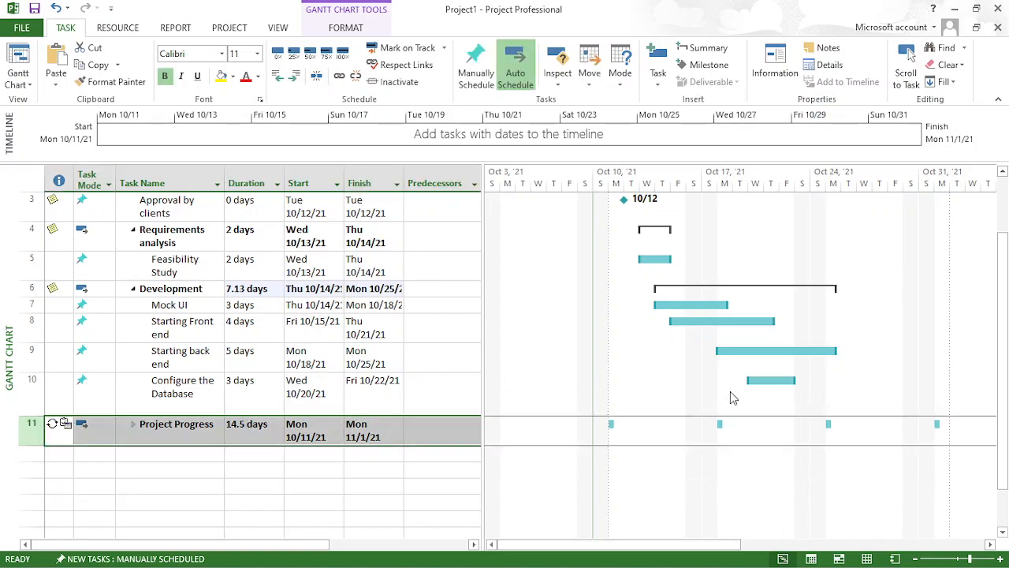
left_click_drag(1007, 397, 1008, 312)
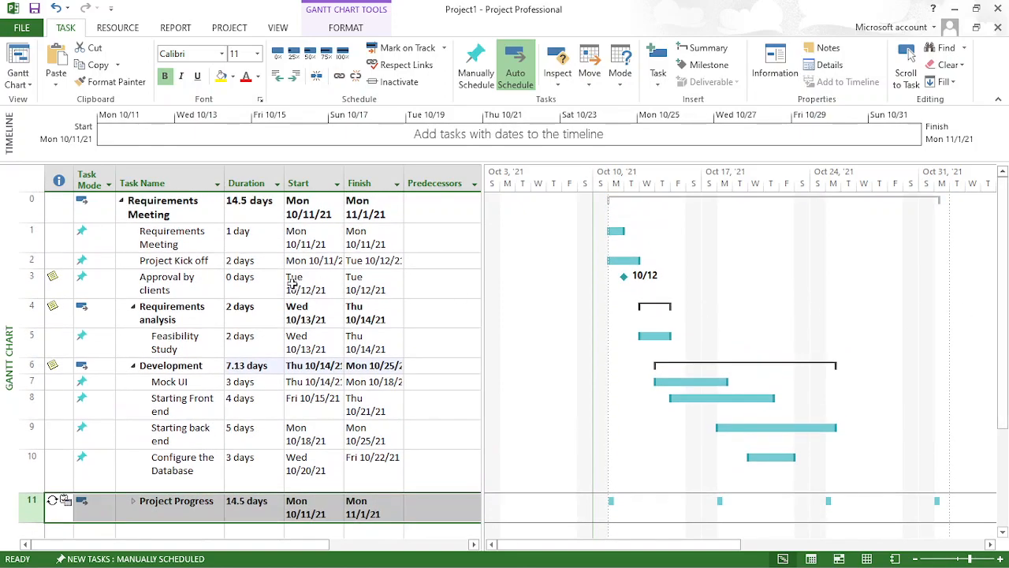
left_click(177, 202)
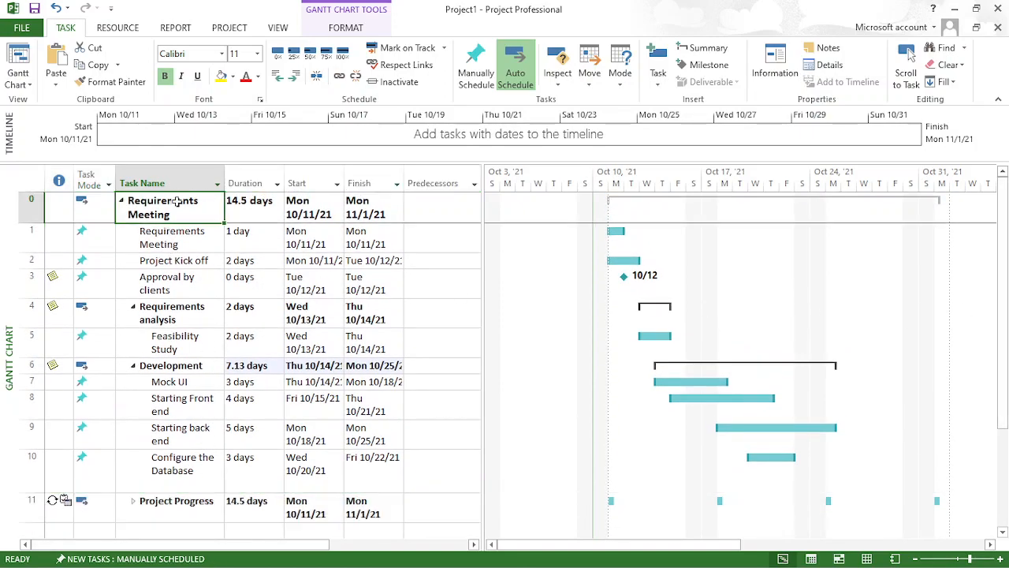
left_click(179, 215)
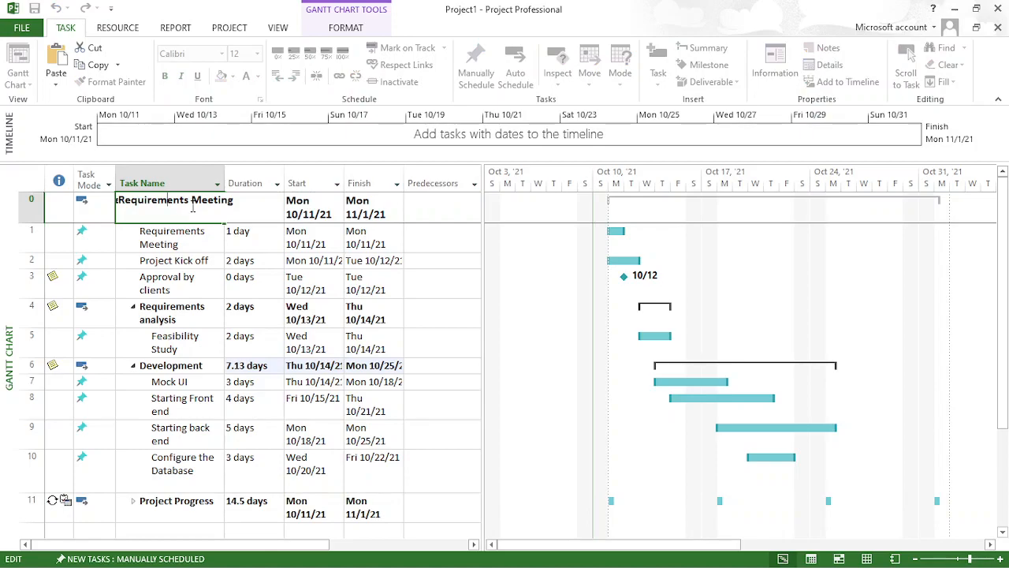
key("BackSpace")
key("BackSpace")
key("BackSpace")
key("BackSpace")
key("BackSpace")
key("BackSpace")
key("BackSpace")
key("BackSpace")
key("BackSpace")
key("BackSpace")
key("BackSpace")
key("BackSpace")
key("BackSpace")
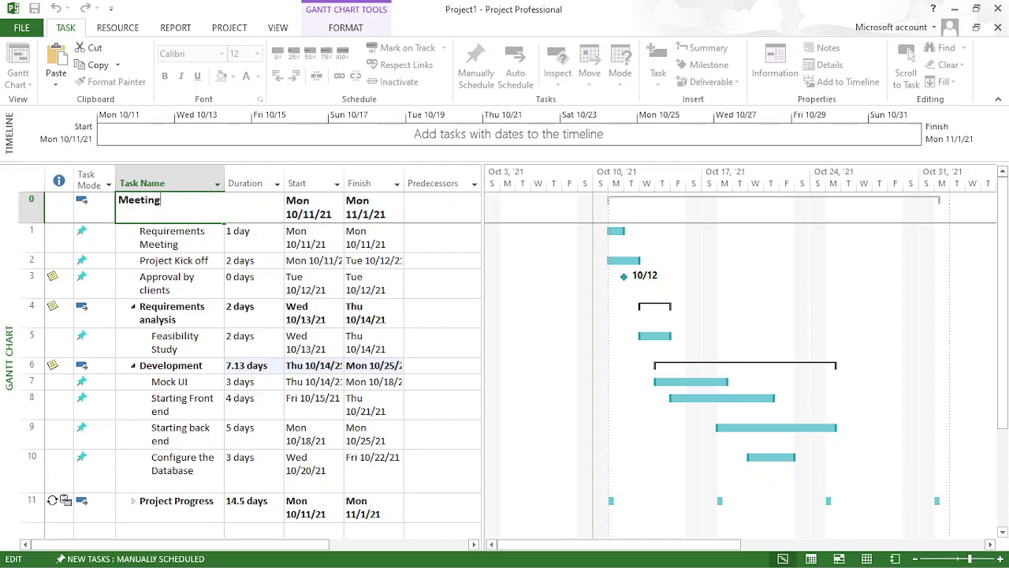
key("BackSpace")
key("BackSpace")
key("BackSpace")
key("BackSpace")
key("BackSpace")
type("ABC startup")
key("Return")
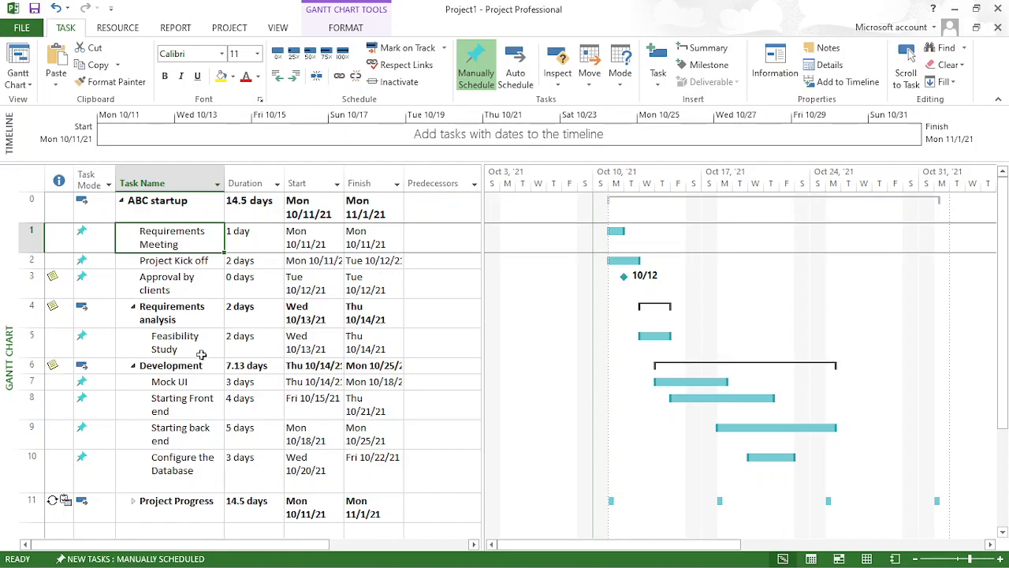
- Insert a milestone named "Client Confirmation" directly above the Development summary task
left_click(30, 367)
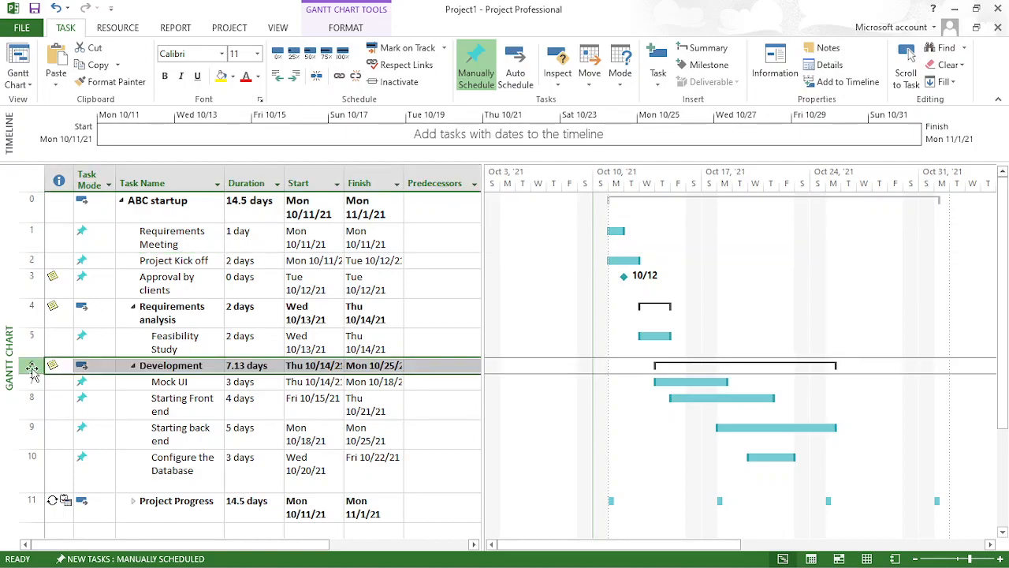
left_click(658, 77)
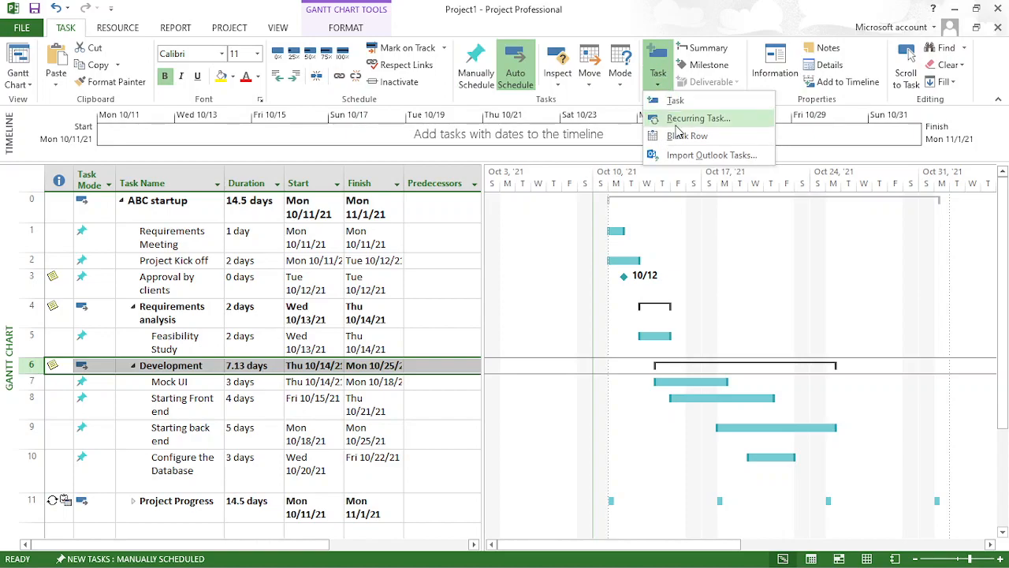
left_click(723, 30)
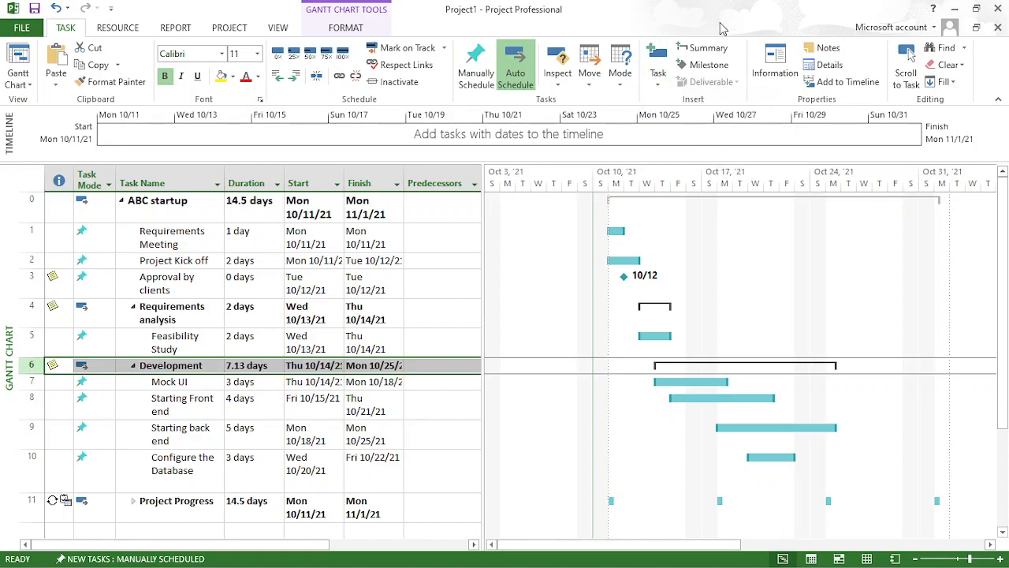
left_click(708, 66)
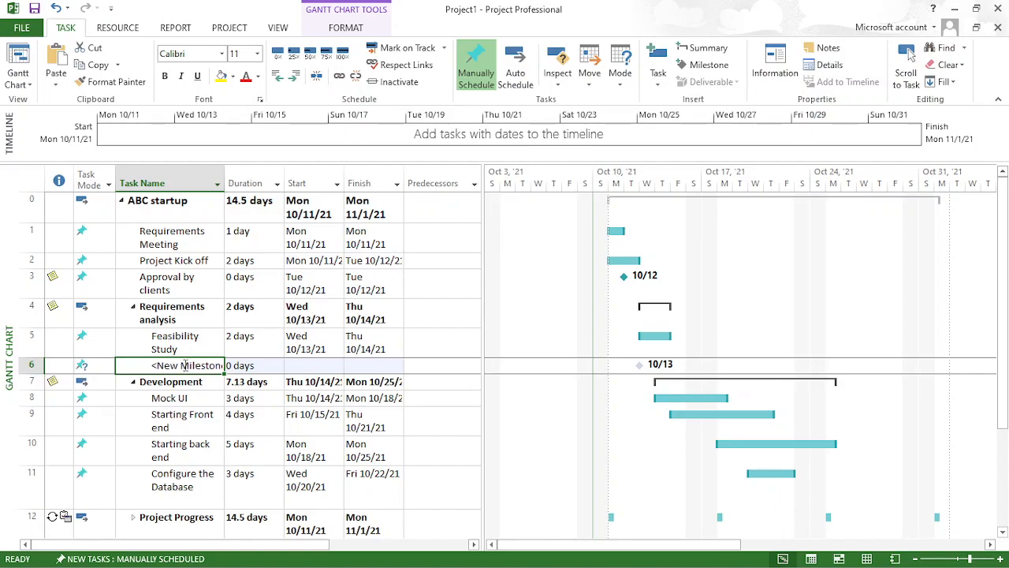
left_click(183, 365)
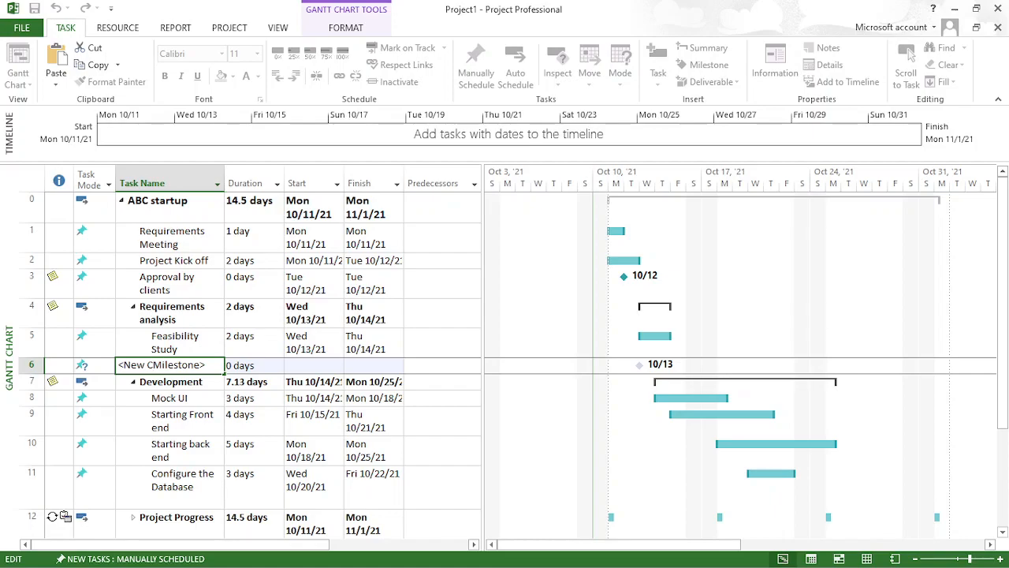
type("C")
key("ctrl+a")
type("Clie")
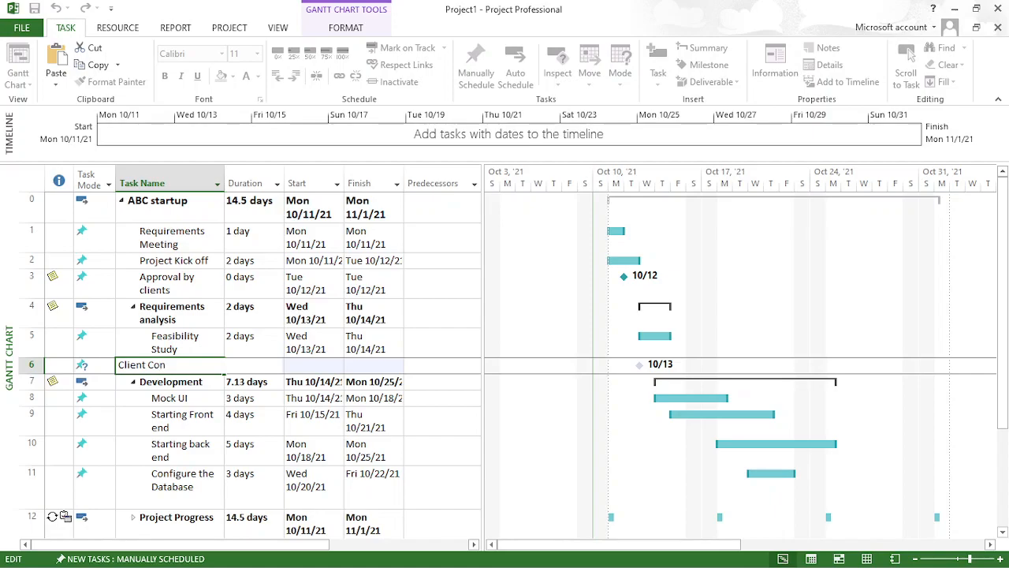
type("nt Confirmation")
key("Return")
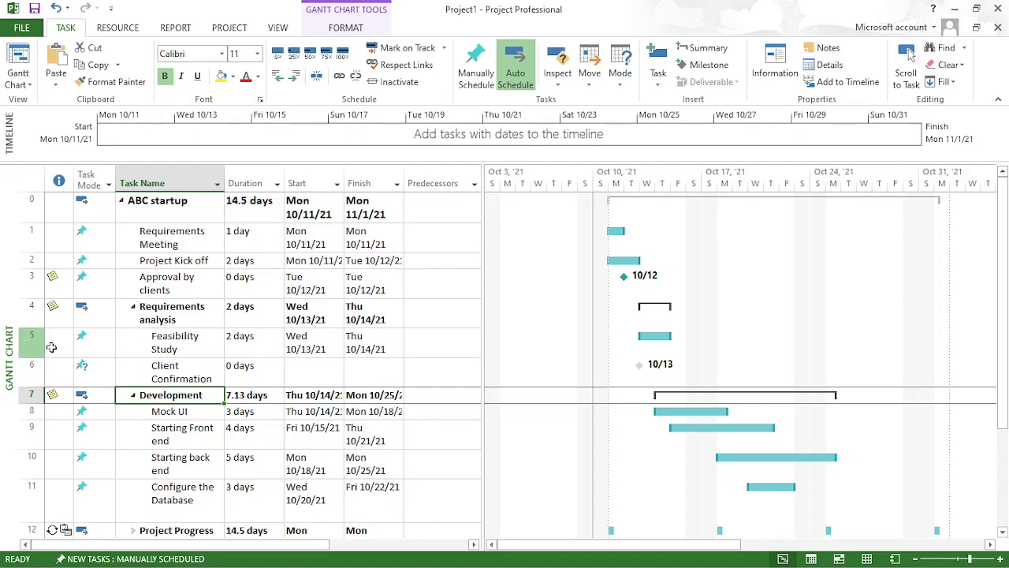
- Set predecessor 5 for the Client Confirmation milestone and predecessors 1,2 for Approval by clients
left_click(434, 372)
type("5")
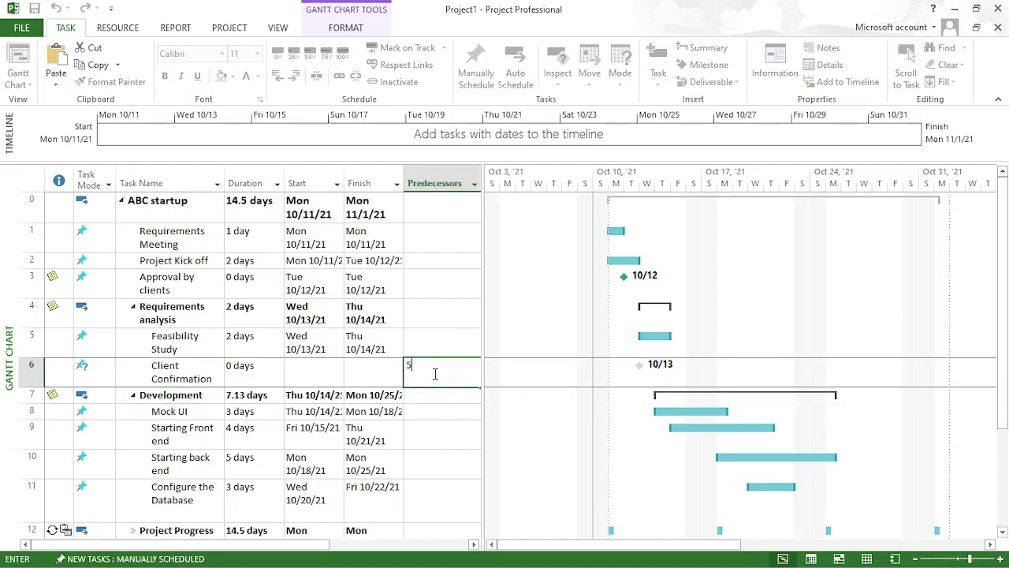
key("Return")
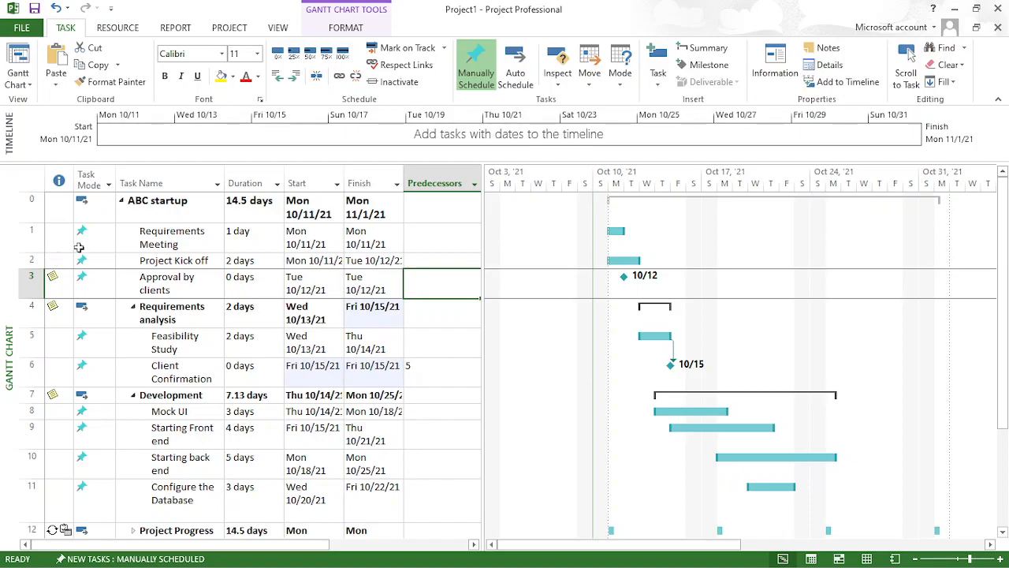
type("1,2")
key("Return")
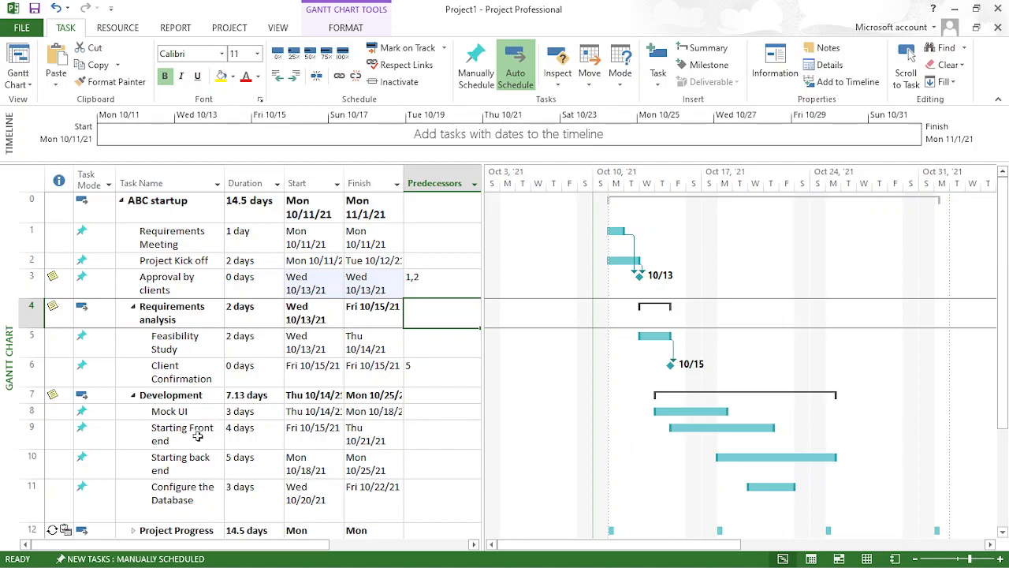
- Make Mock UI (task 8) the predecessor of Starting Front end, Starting back end and Configure the Database
left_click(198, 411)
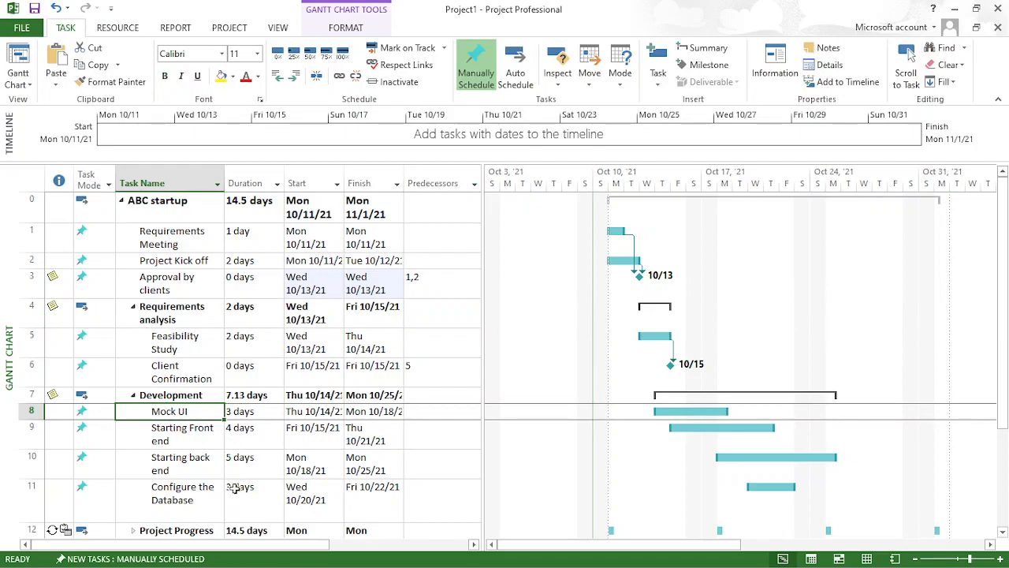
left_click(431, 429)
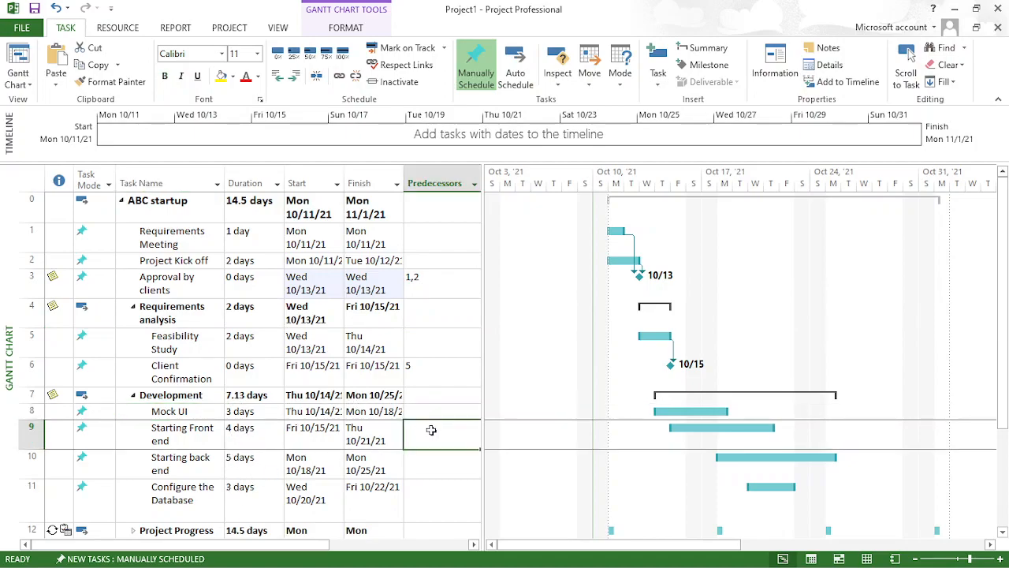
type("8")
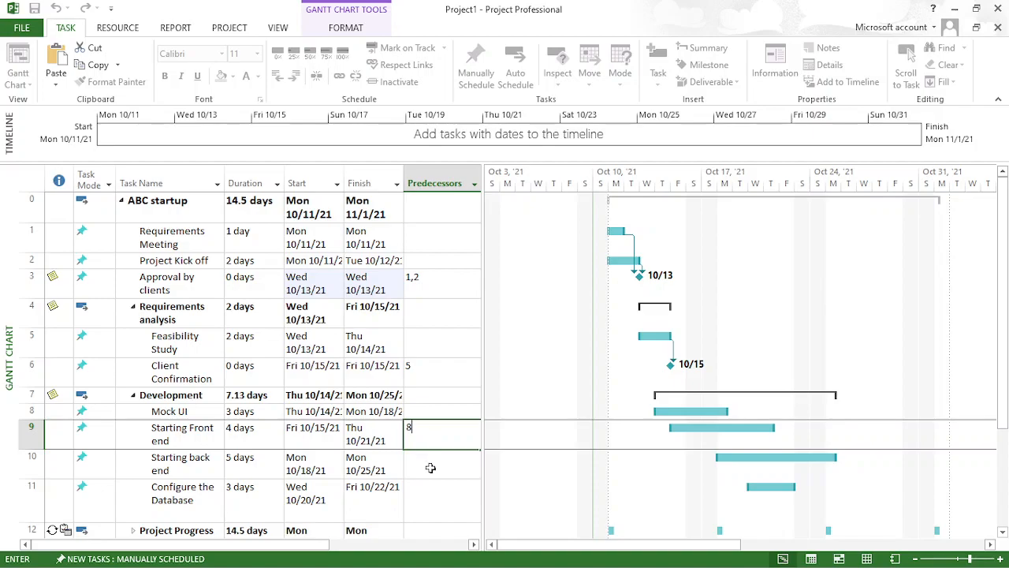
left_click(432, 468)
type("8")
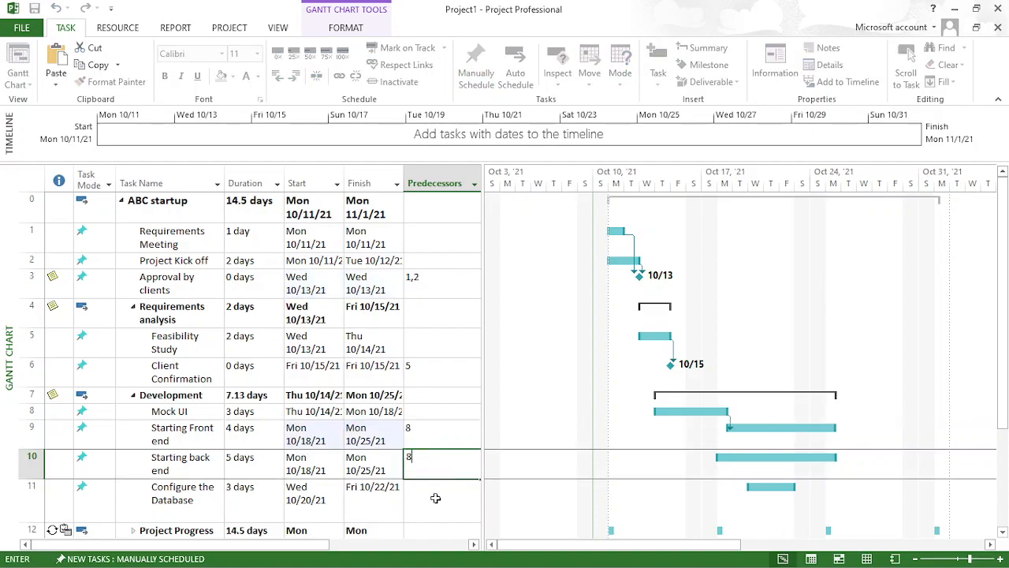
left_click(436, 497)
type("8")
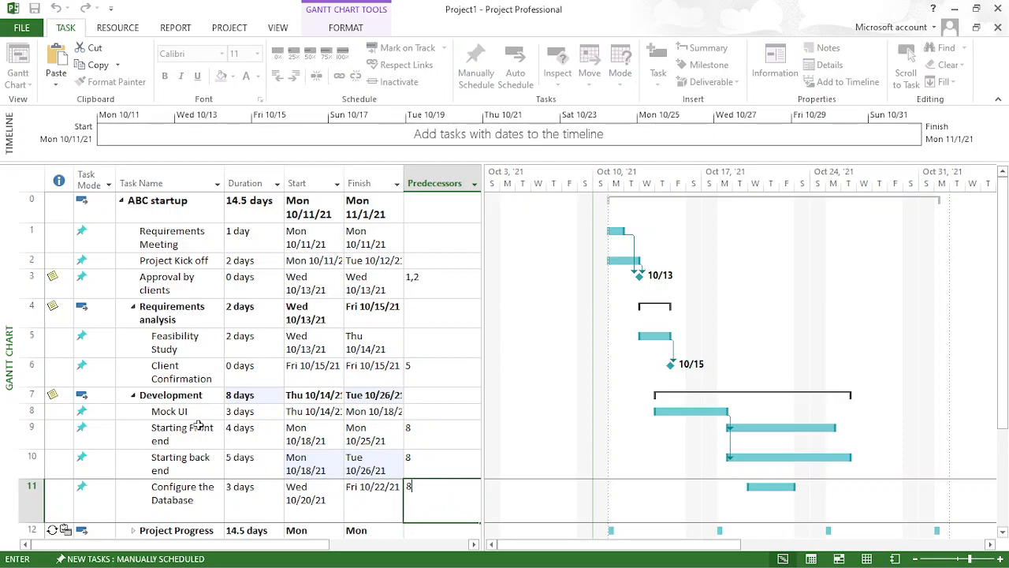
left_click(31, 435)
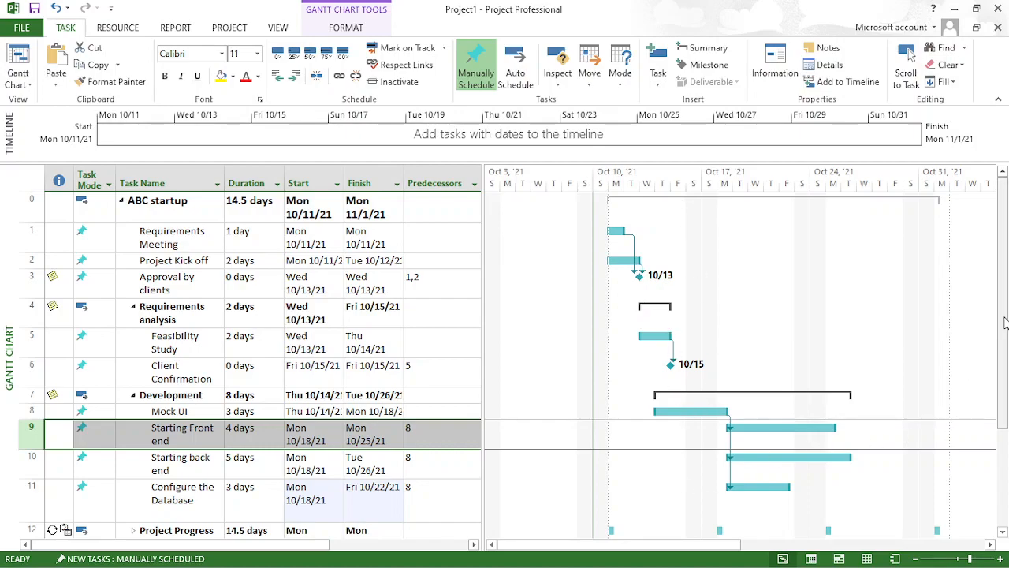
- Collapse the ABC startup outline to its summary row, then close the project and save its changes
scroll(1006, 323, "down", 3)
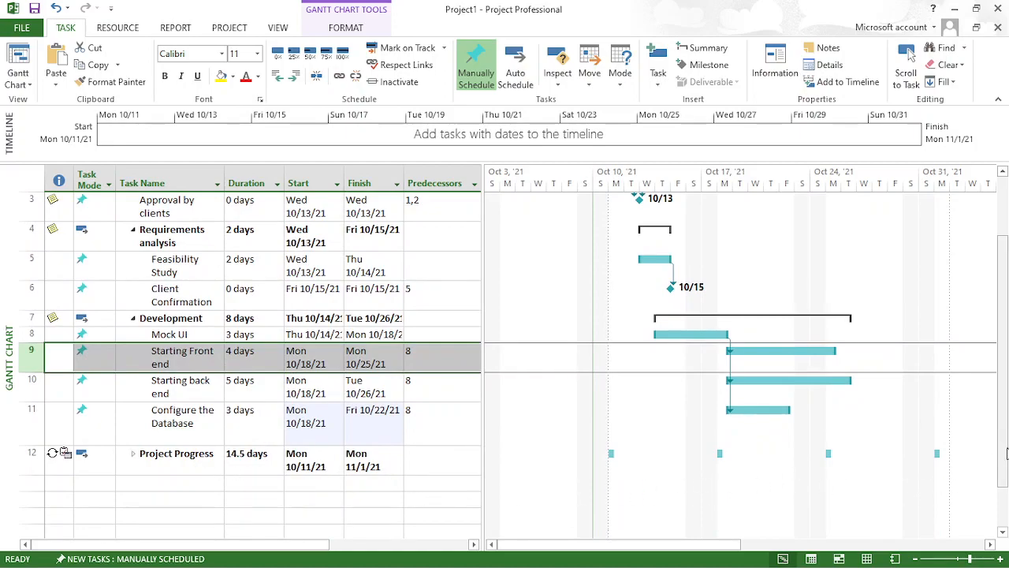
scroll(1007, 451, "up", 3)
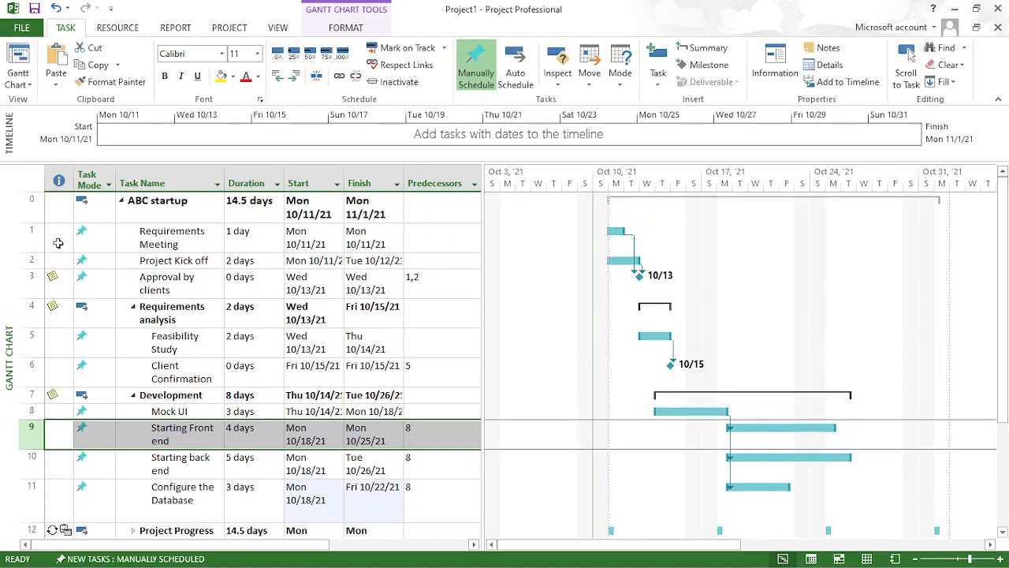
left_click(122, 202)
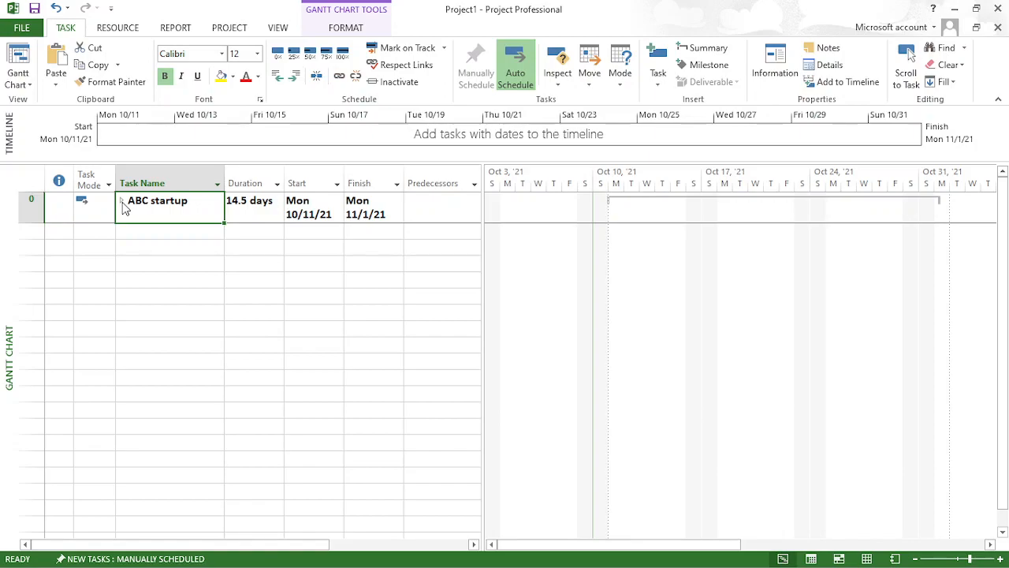
key("alt+F4")
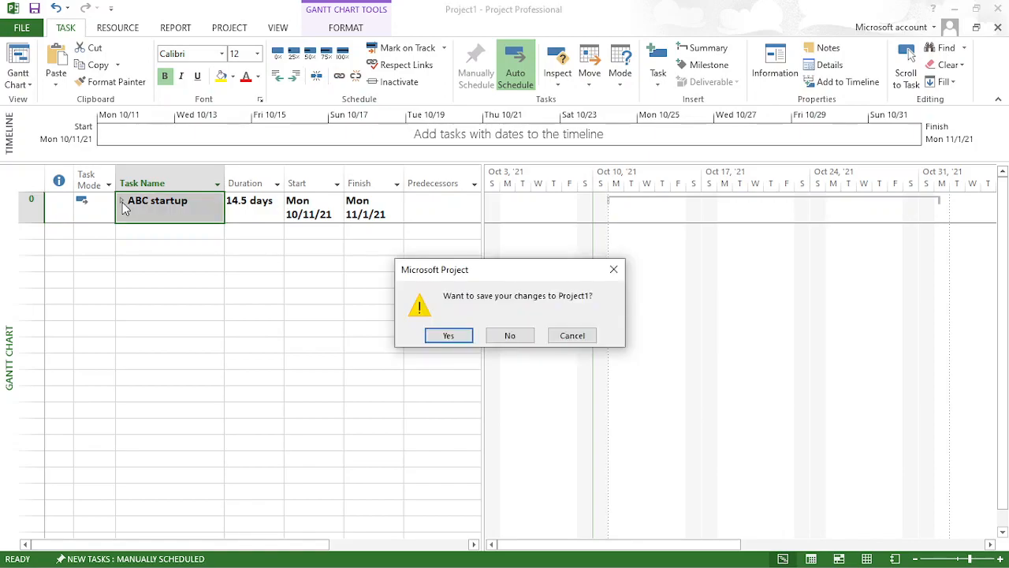
key("Return")
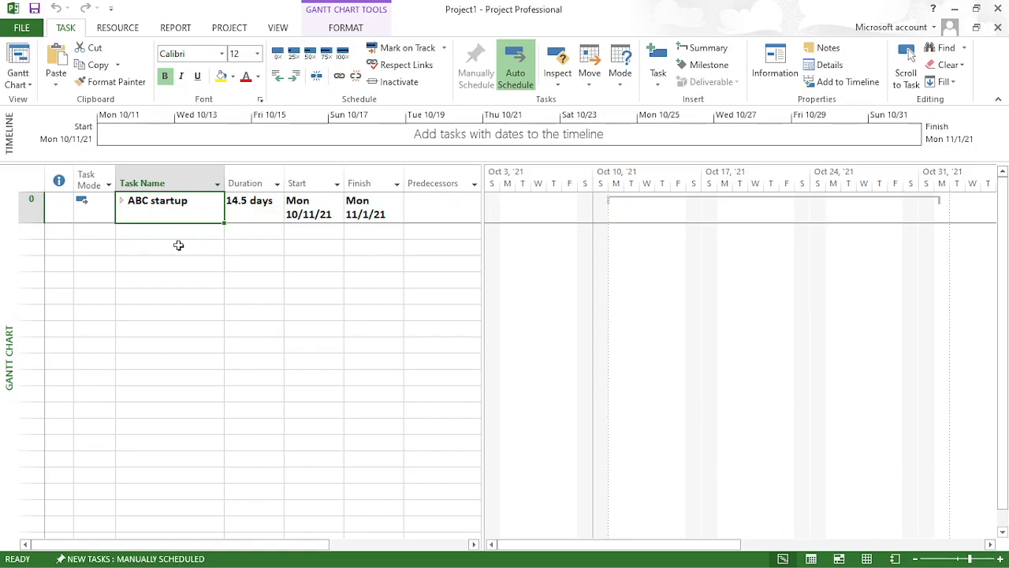
- Expand the ABC startup outline and widen the Finish column until full dates fit on one line
left_click(119, 201)
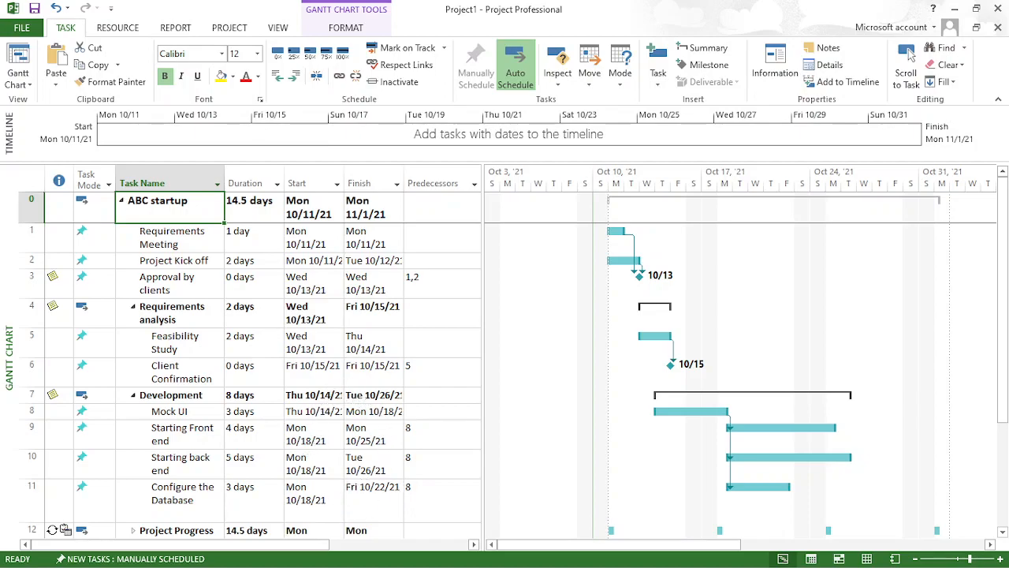
left_click(378, 398)
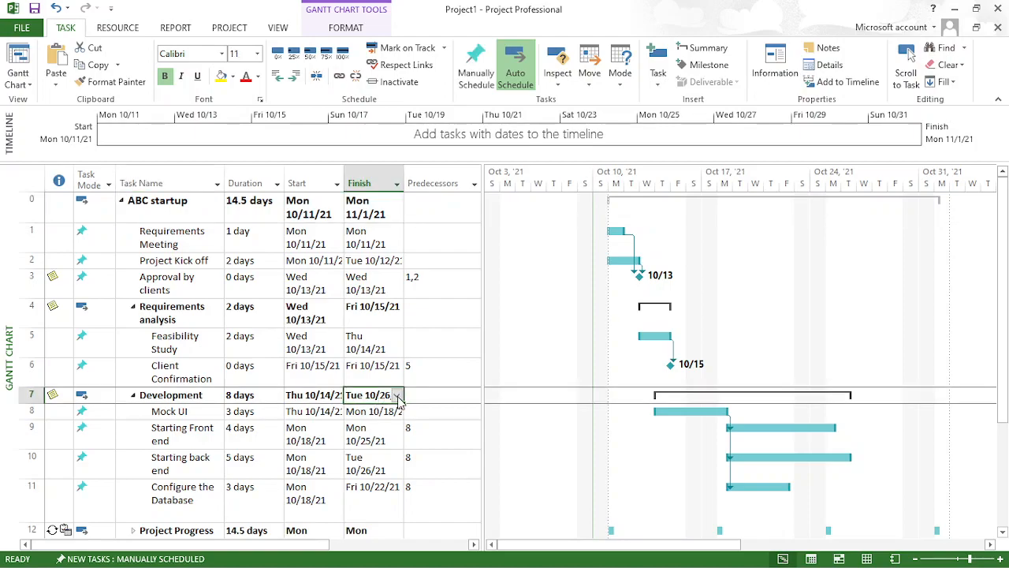
left_click(398, 397)
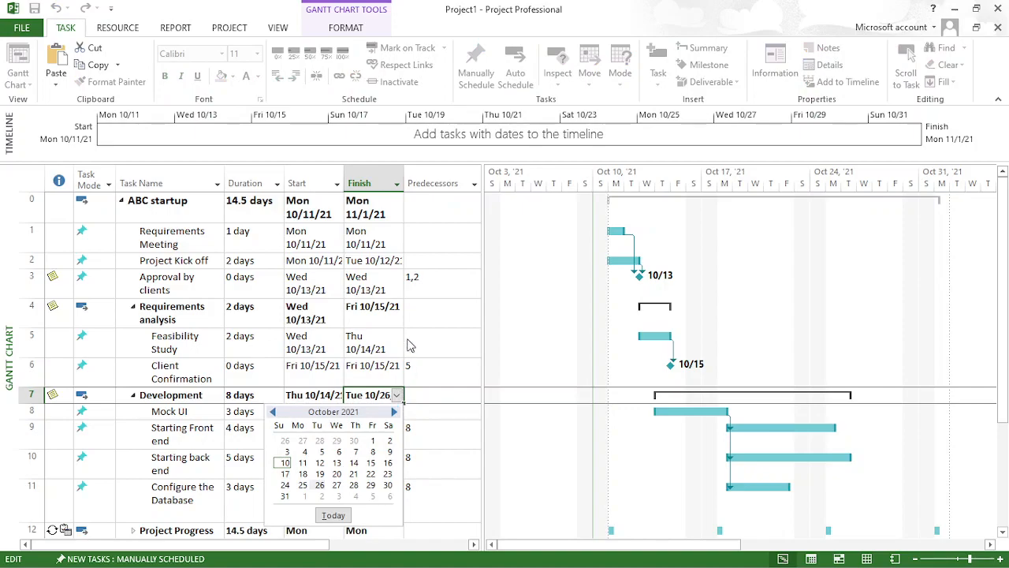
left_click(423, 153)
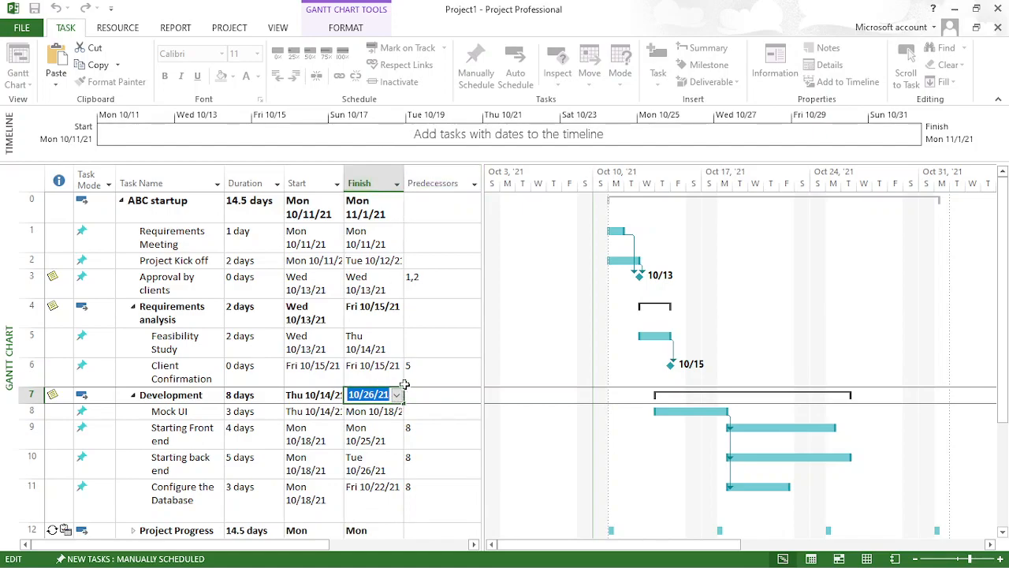
left_click(394, 148)
left_click_drag(405, 191, 466, 194)
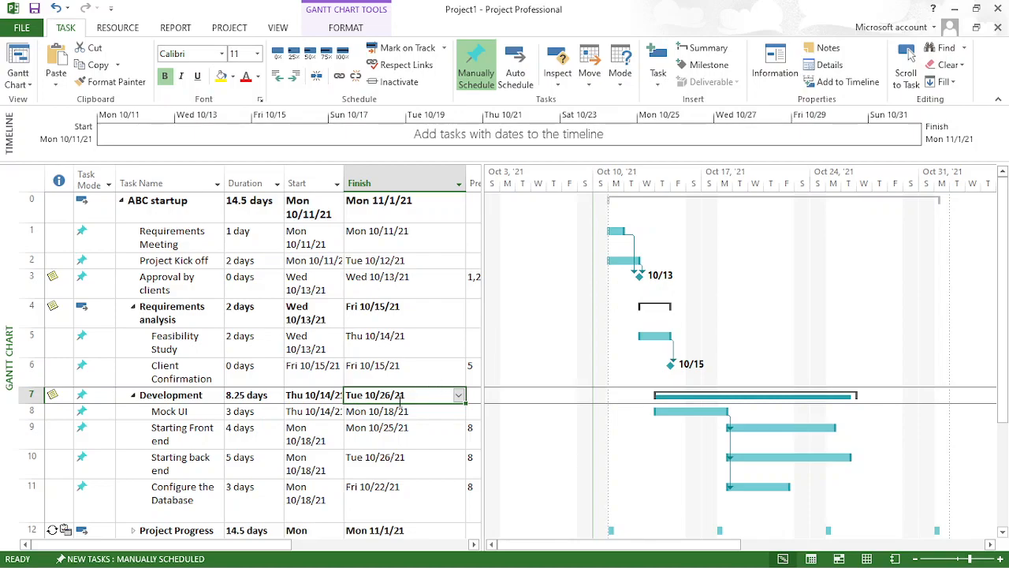
- Set the finish date of the Development summary task to Saturday, October 30, 2021
left_click(459, 397)
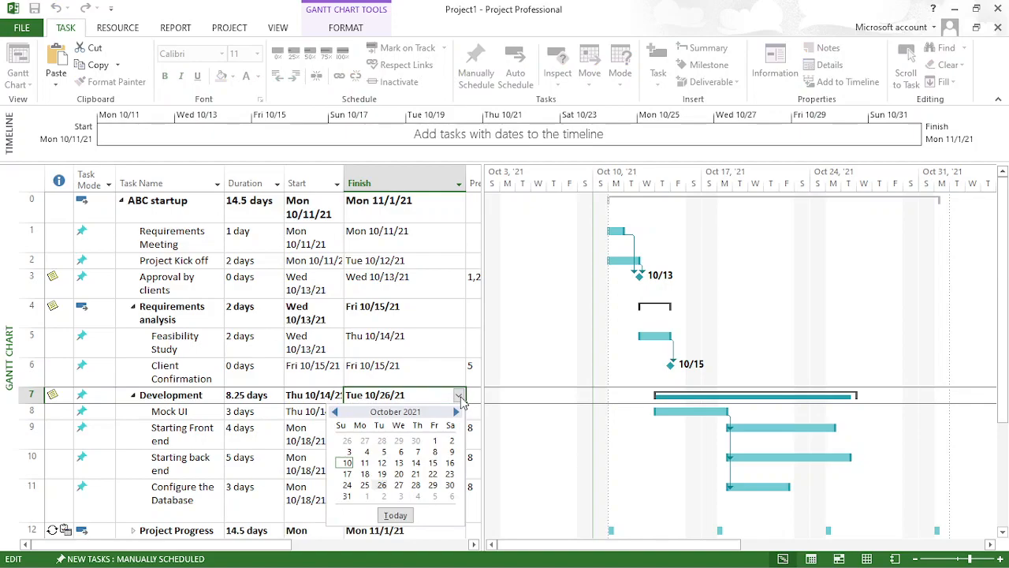
left_click(450, 485)
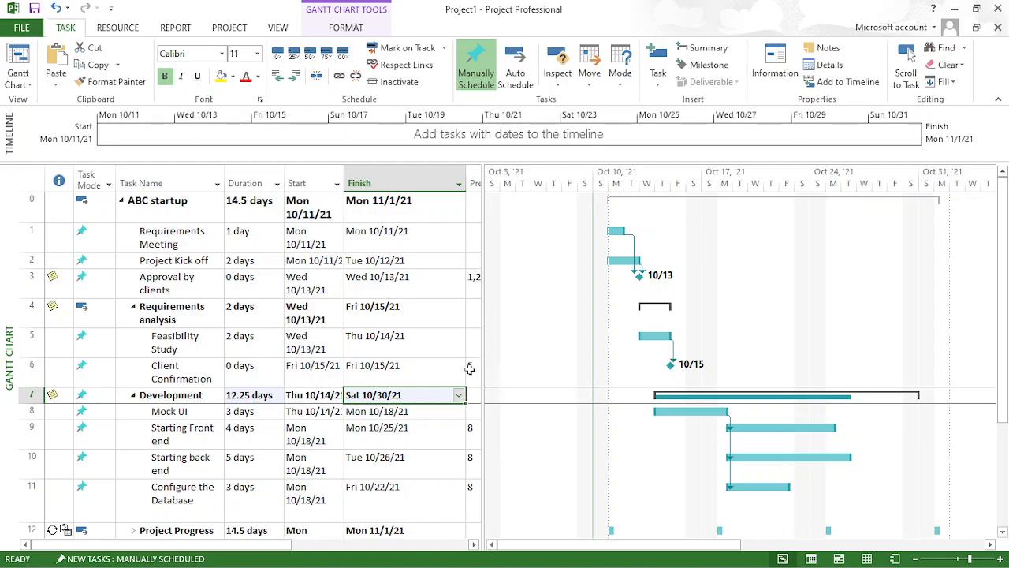
- Narrow the Finish column to reveal Predecessors, and set the finish date of the Development summary task to Monday, October 18, 2021
left_click_drag(465, 185, 422, 193)
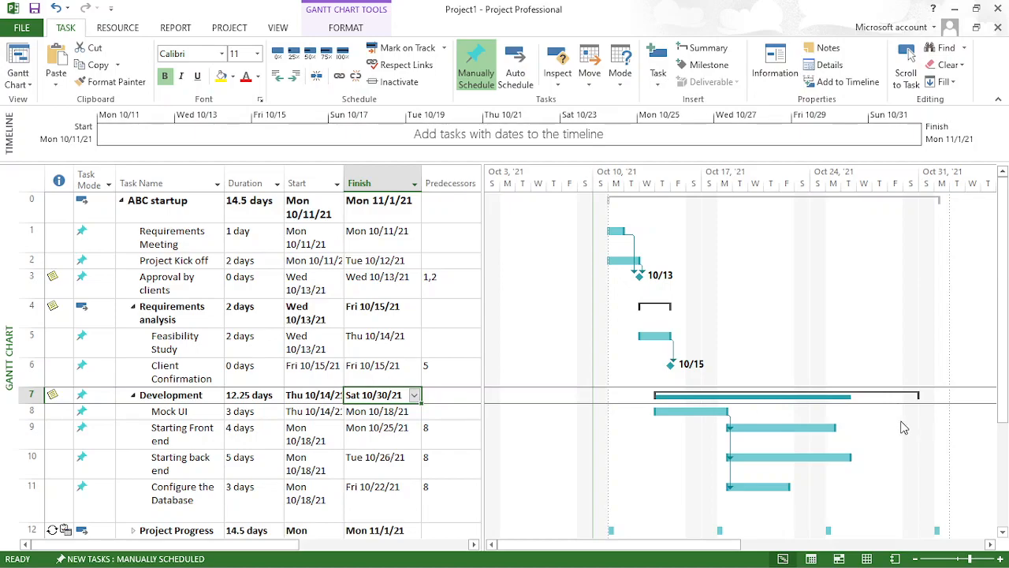
left_click(414, 395)
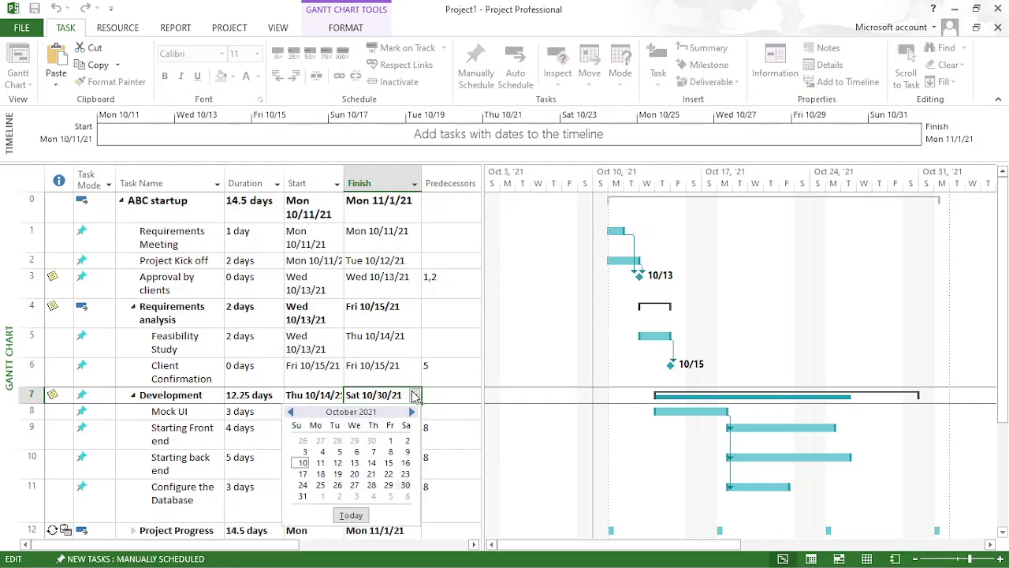
left_click(320, 474)
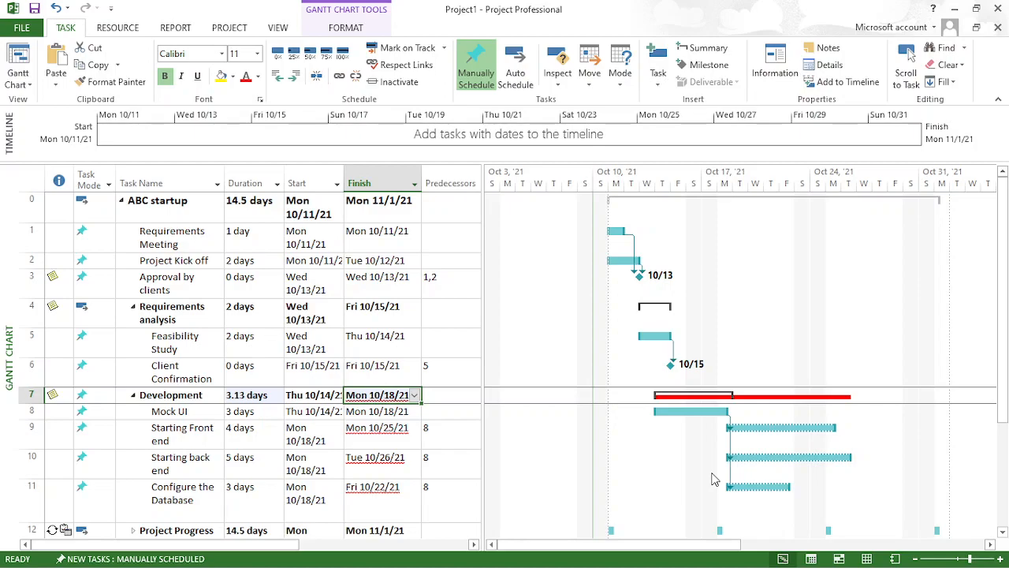
key("alt+F4")
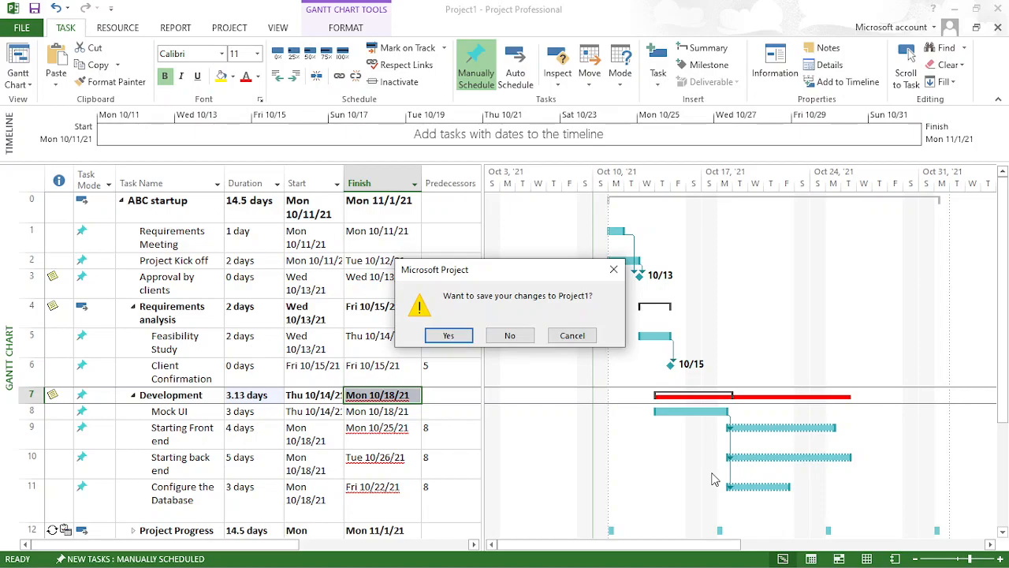
key("Escape")
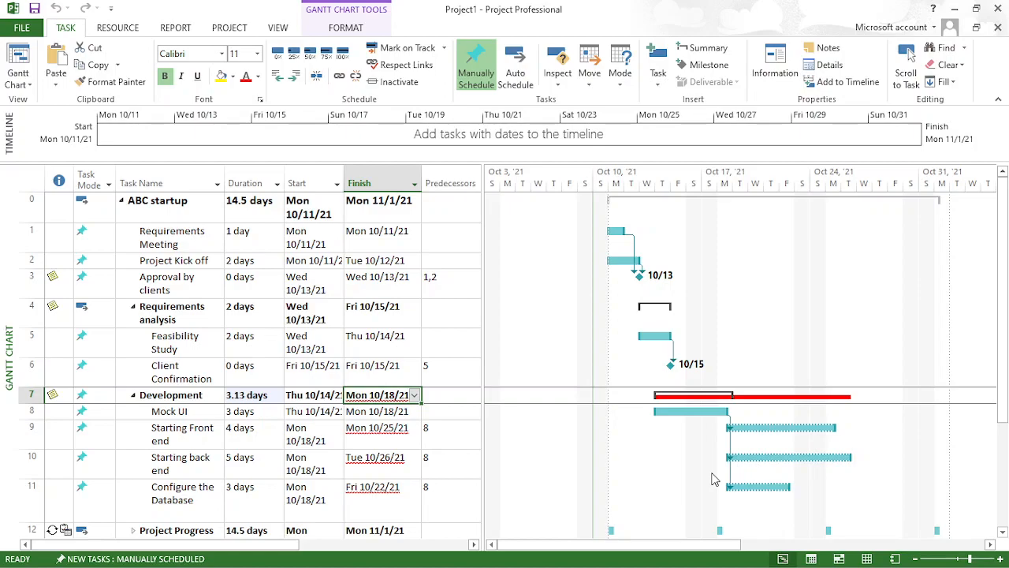
- Try October 18, 22, 24 and 30, 2021 in turn as the finish date of the Development summary task
left_click(414, 394)
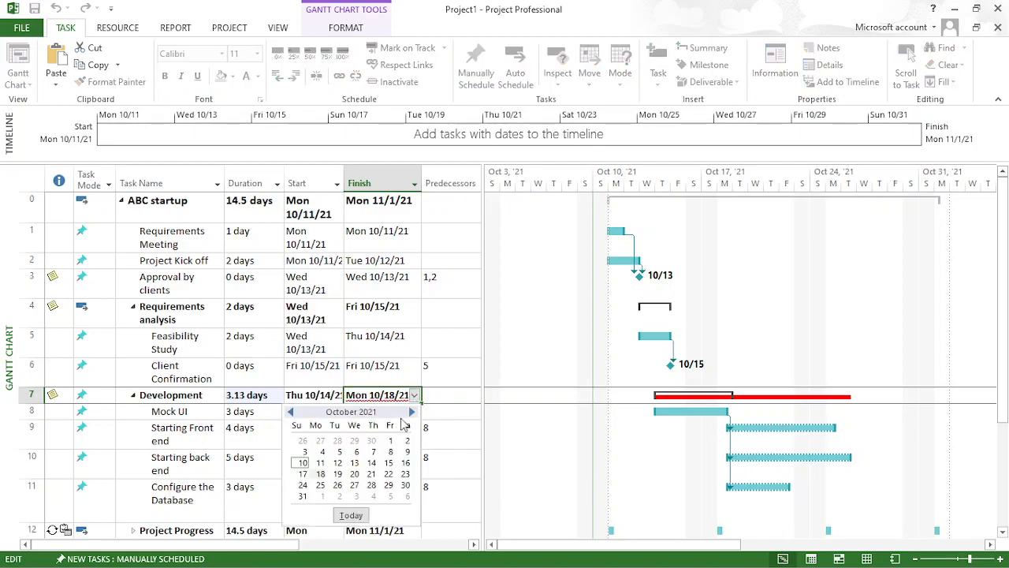
left_click(320, 473)
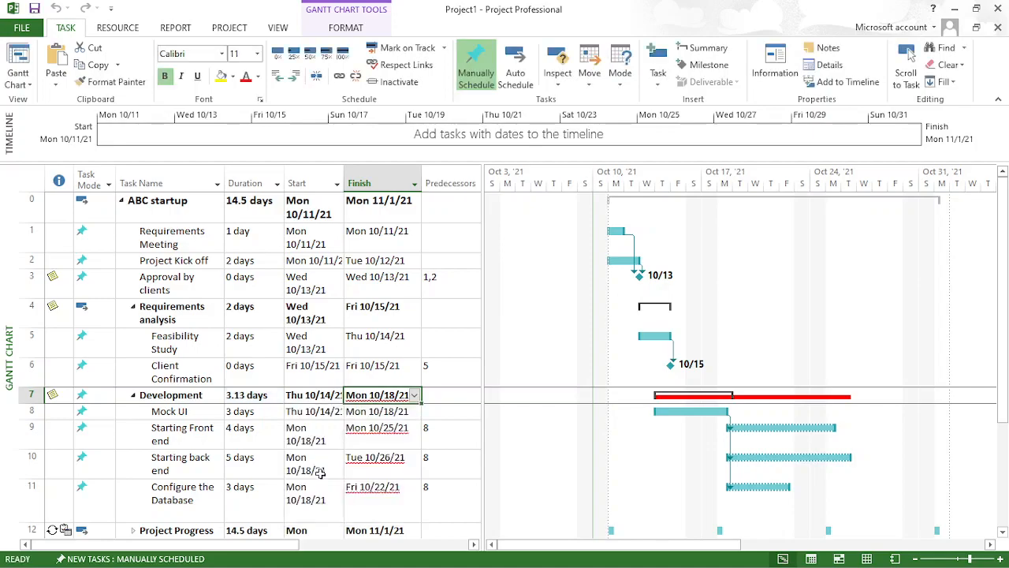
left_click(435, 418)
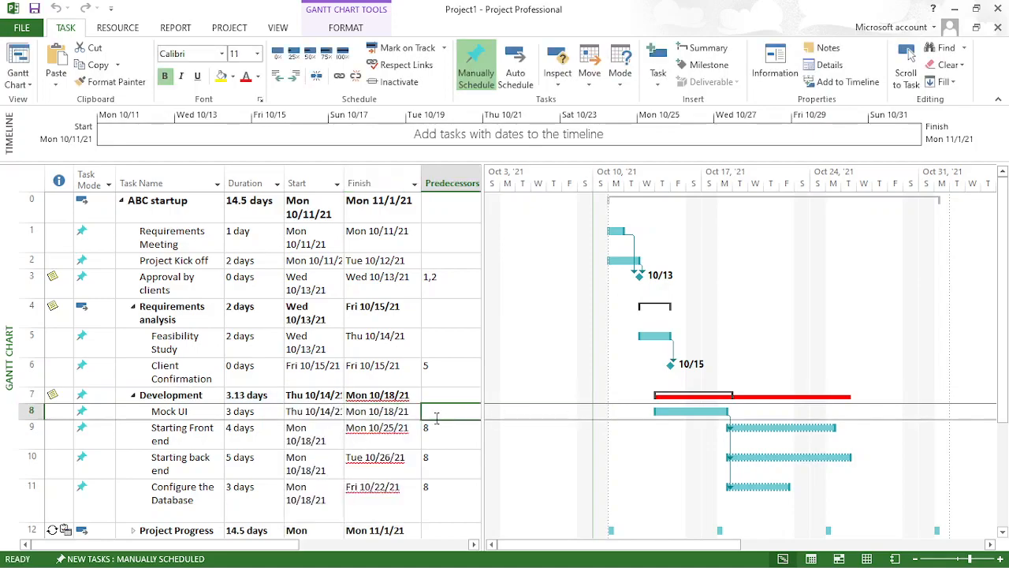
left_click(402, 398)
left_click(413, 395)
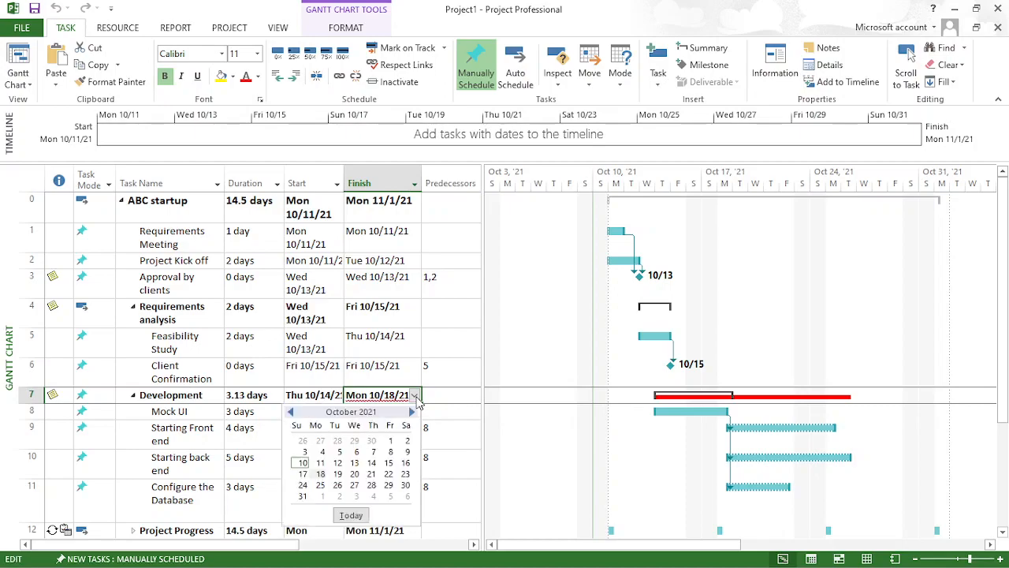
left_click(389, 474)
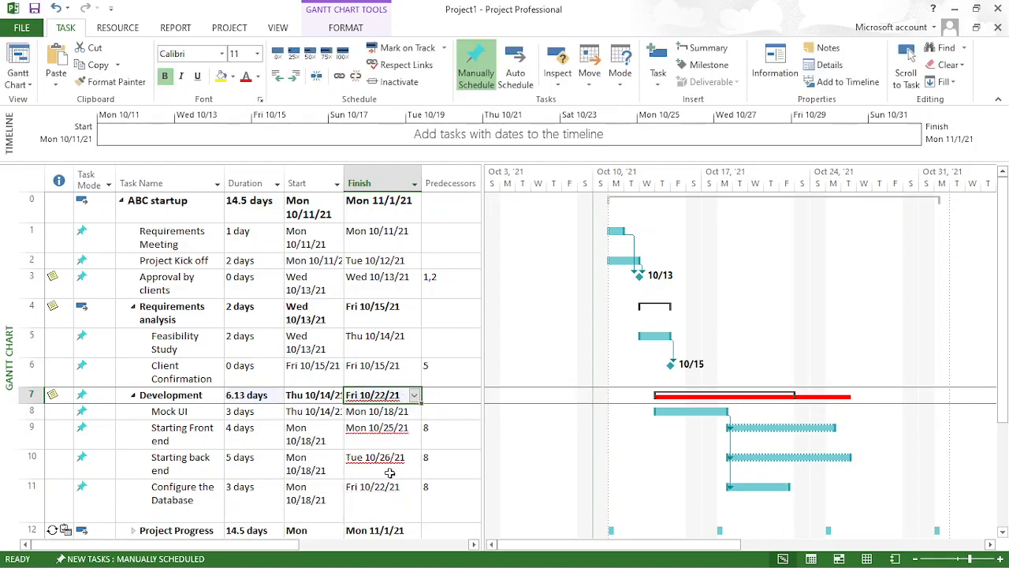
left_click(414, 396)
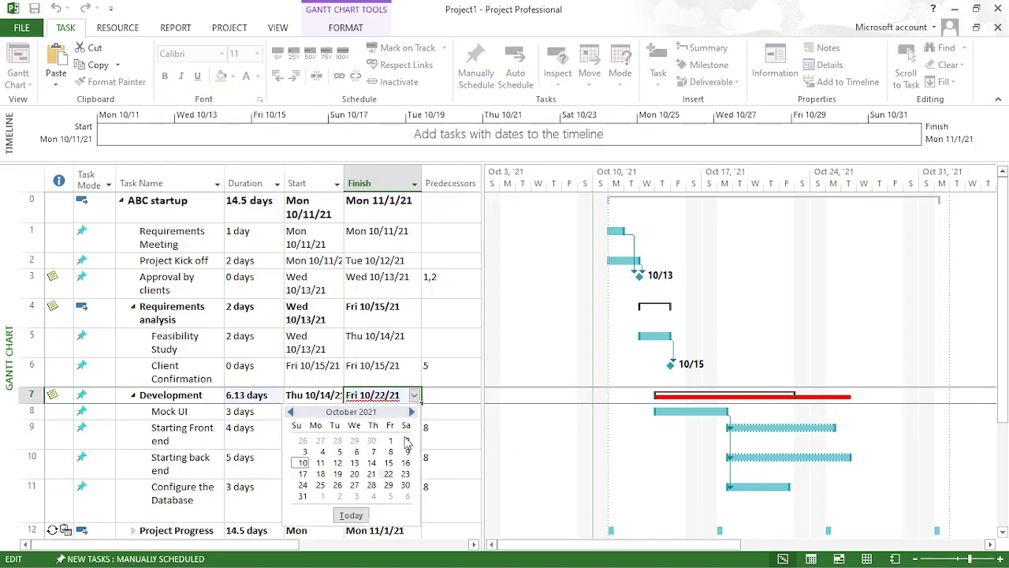
left_click(303, 486)
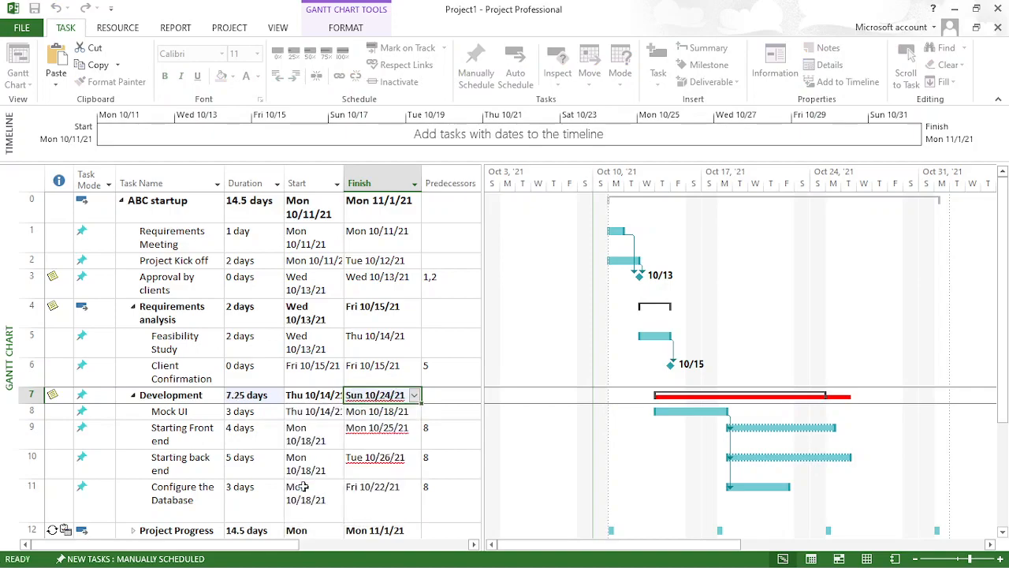
left_click(414, 395)
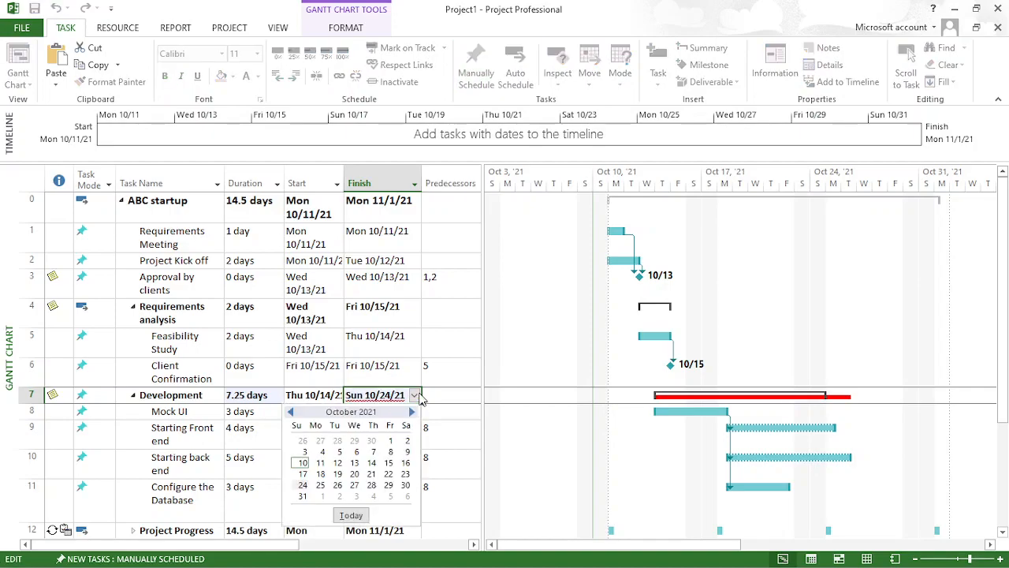
left_click(405, 484)
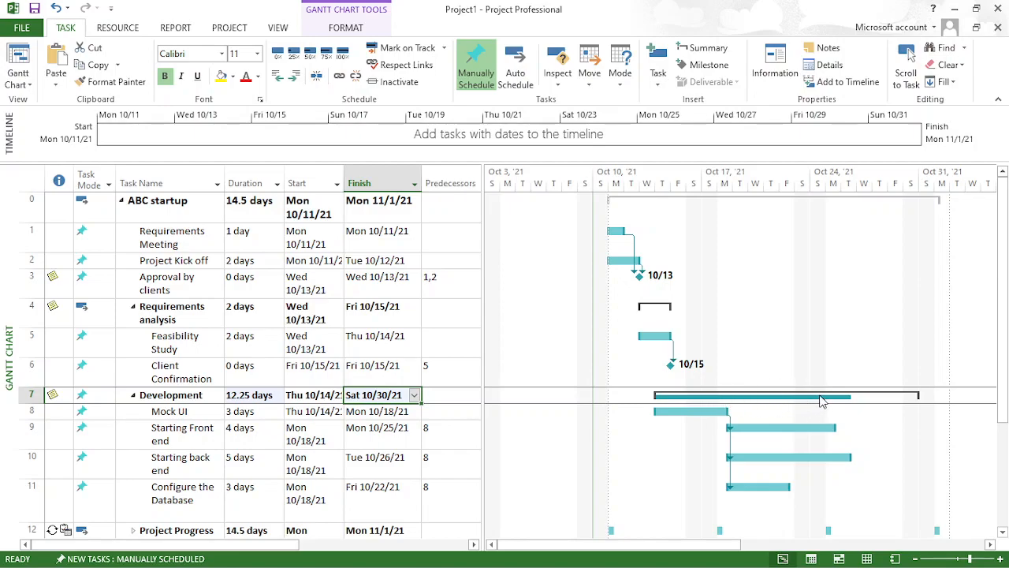
- Set the finish date of the Development summary task to Tuesday, October 26, 2021
left_click(414, 395)
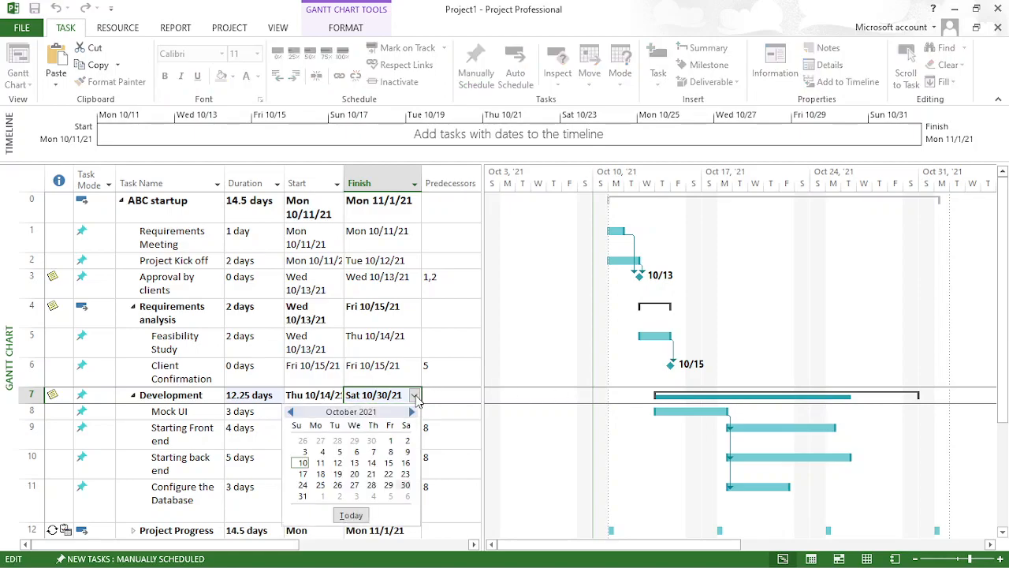
left_click(337, 485)
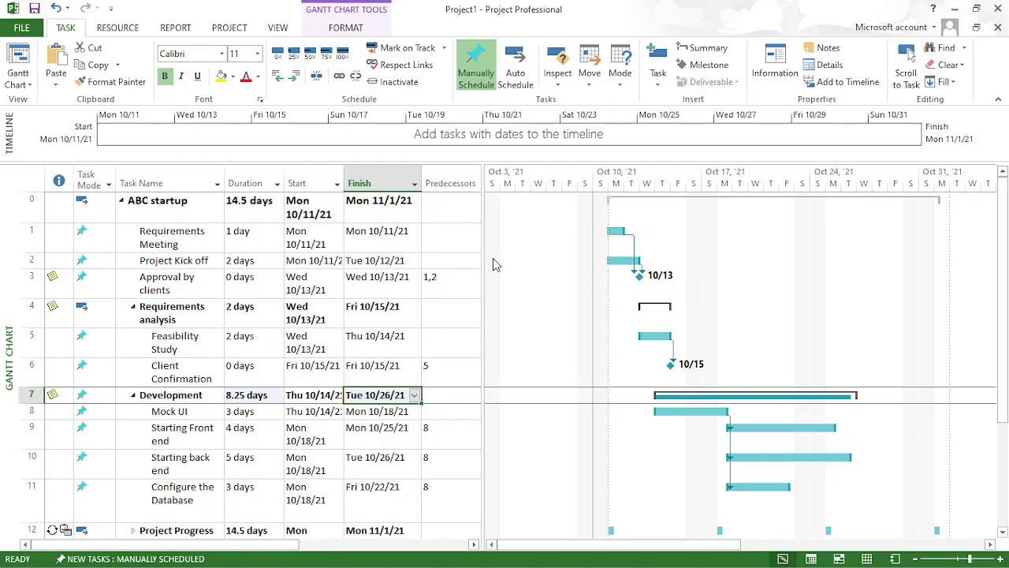
- Reveal the Resource Names column and examine its filter options and the resource choices for the ABC startup row
left_click_drag(483, 170, 576, 180)
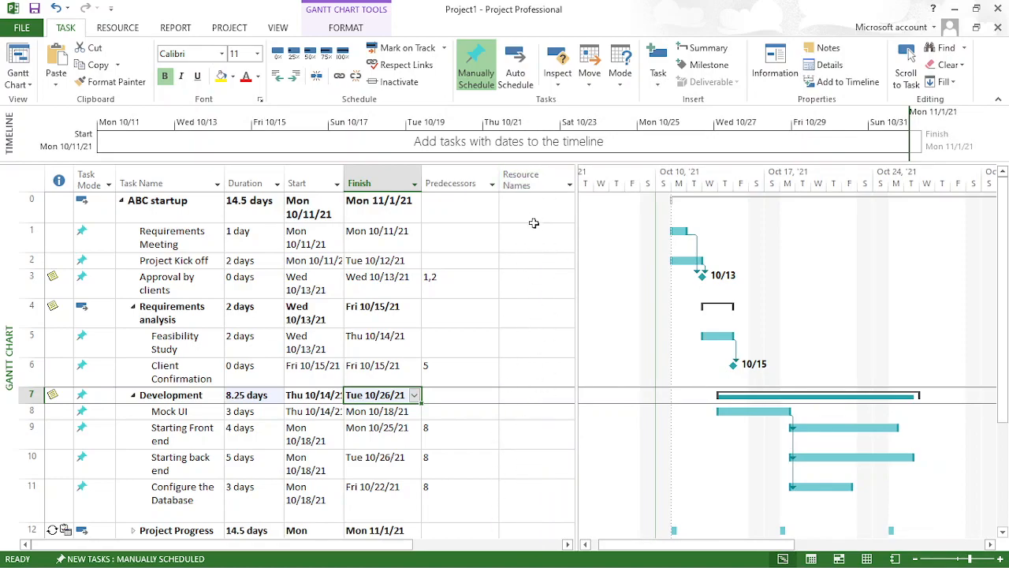
left_click(567, 186)
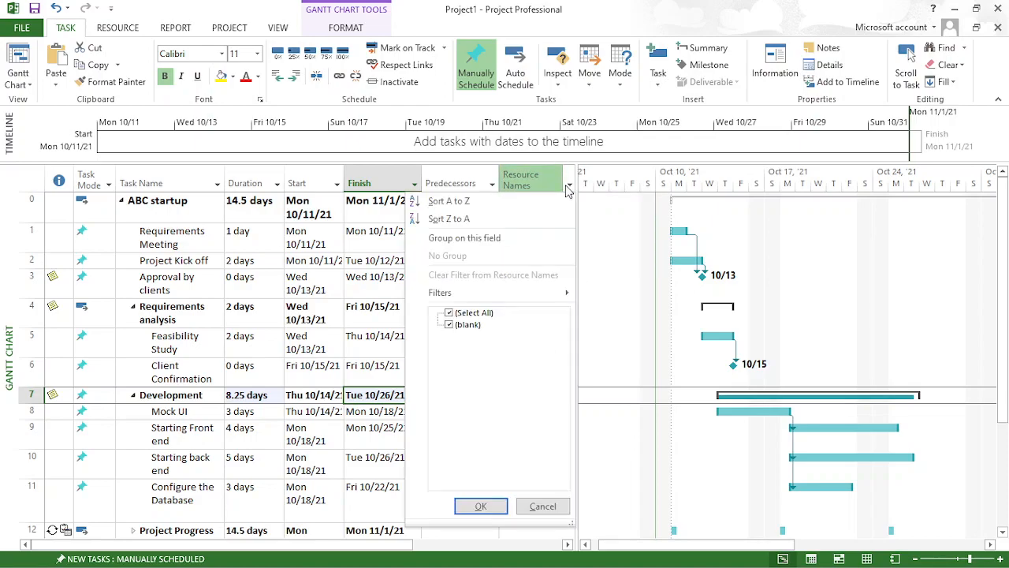
left_click(418, 162)
left_click(536, 216)
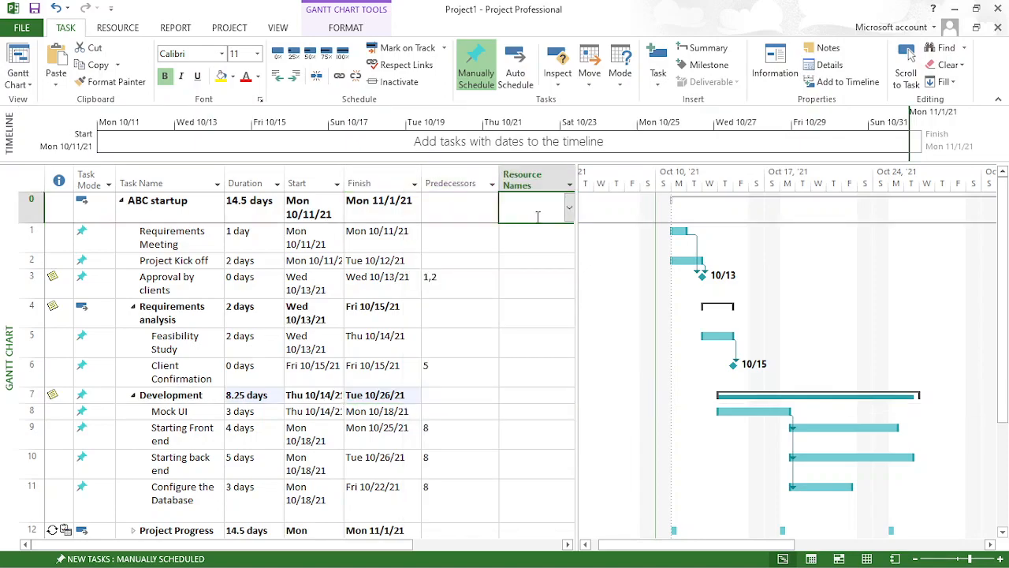
left_click(570, 208)
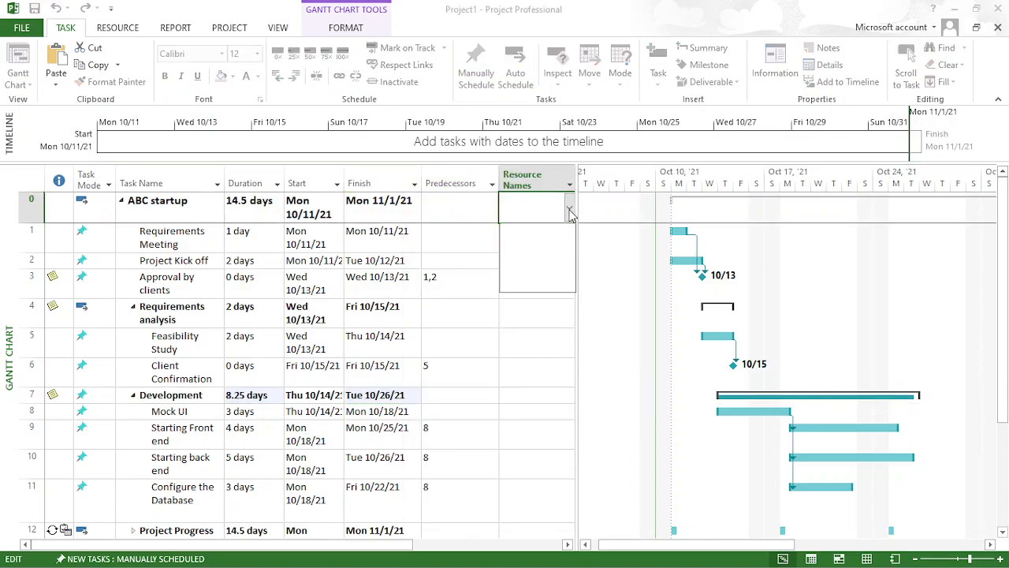
left_click(536, 276)
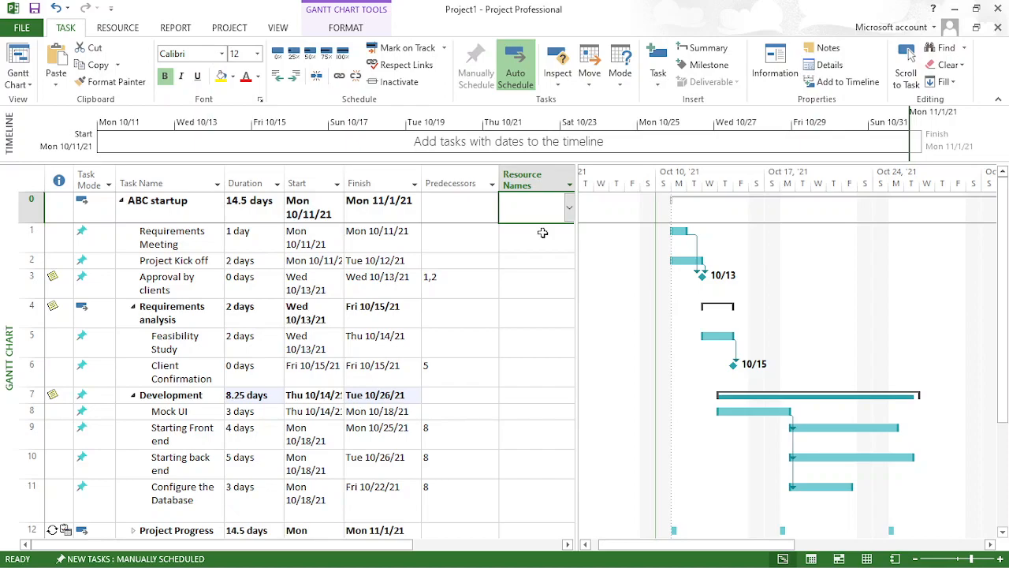
left_click_drag(575, 180, 511, 183)
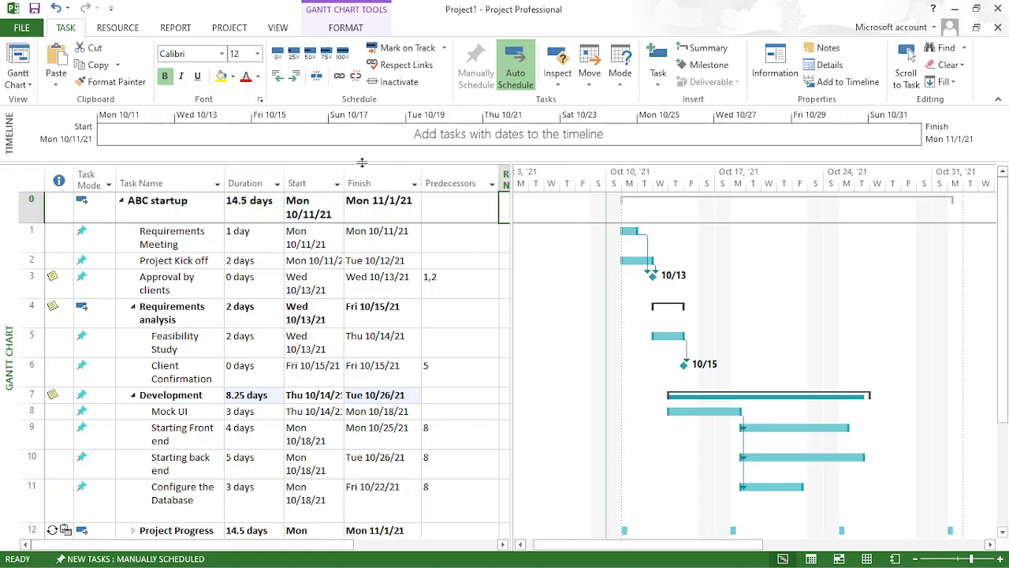
left_click(198, 175)
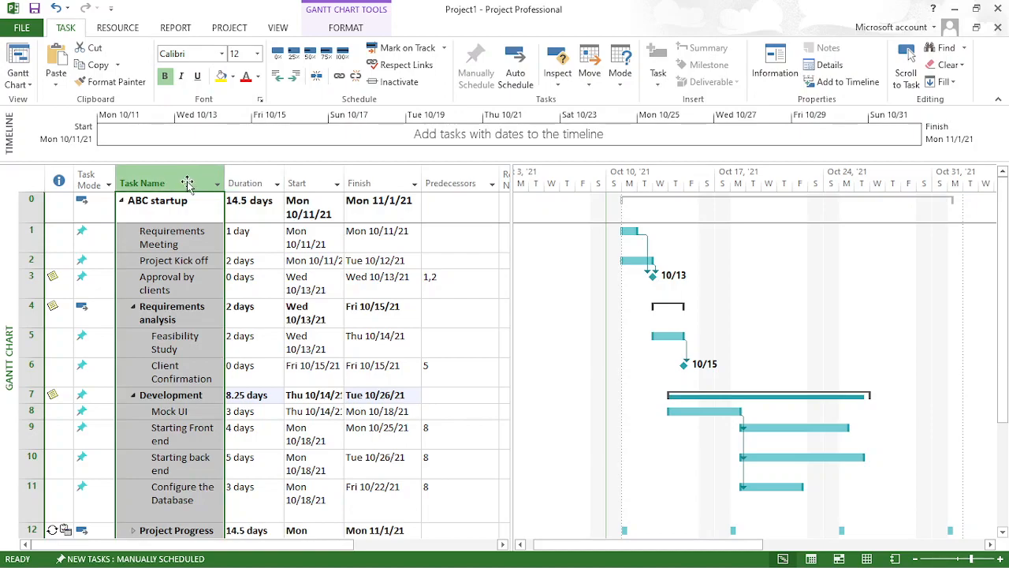
right_click(190, 185)
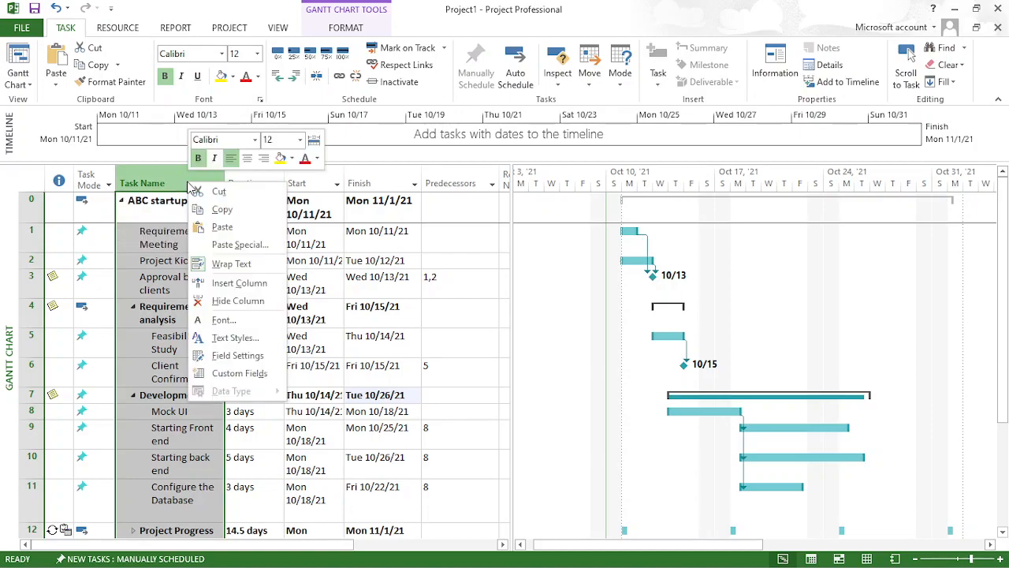
left_click(422, 168)
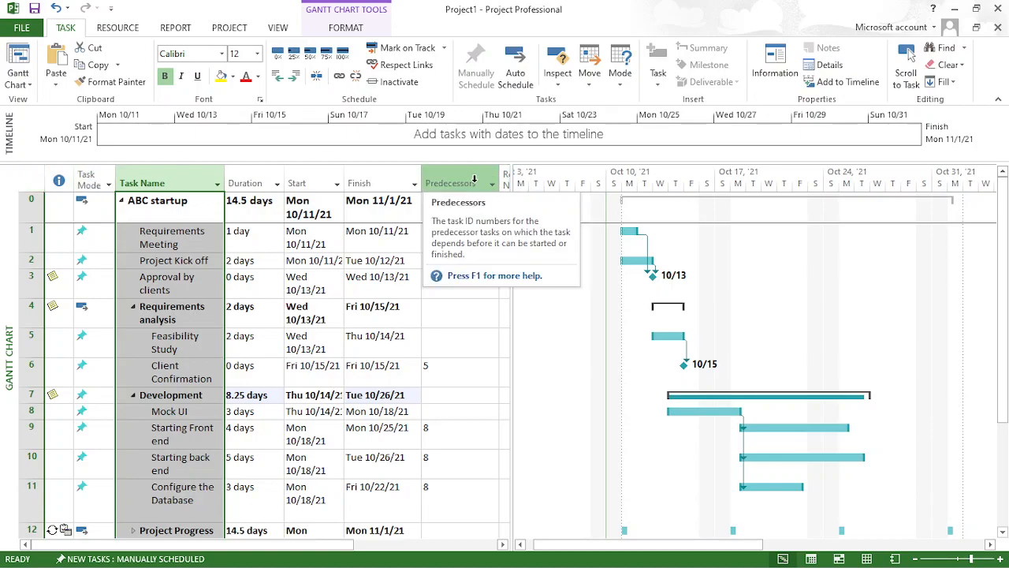
left_click(415, 183)
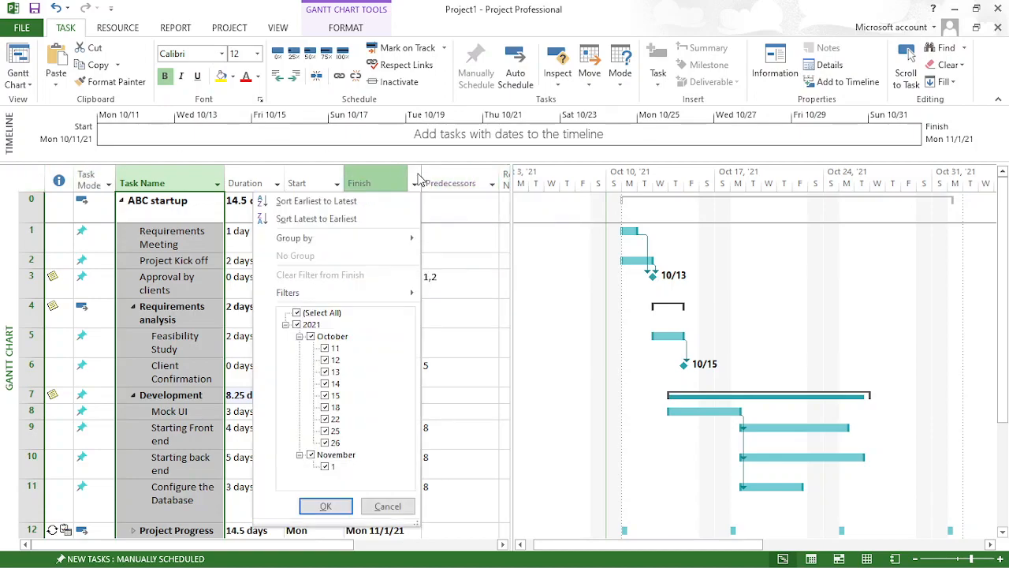
left_click(420, 179)
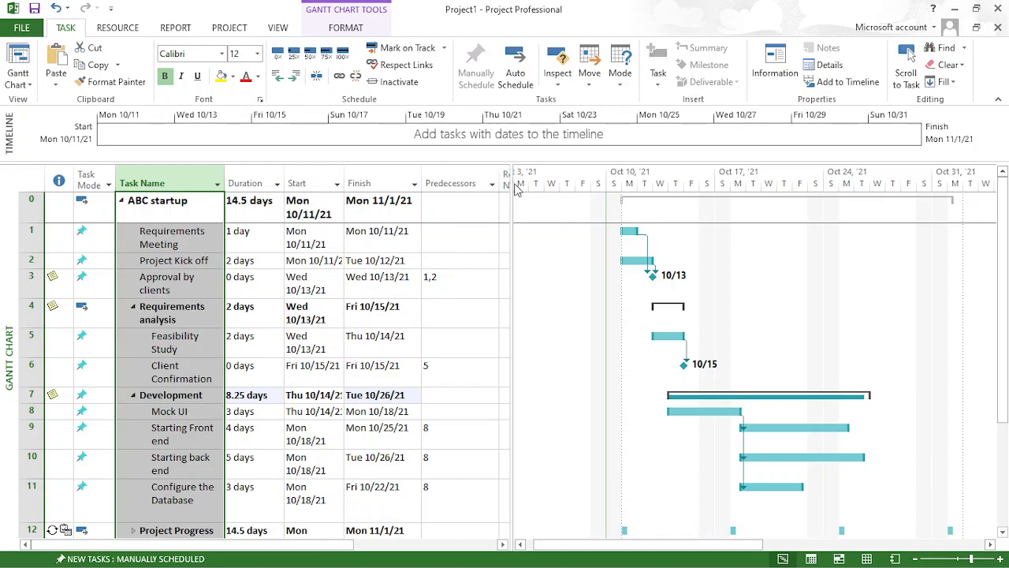
- Widen the task table until the Resource Names column and the start of the blank new column are shown
left_click_drag(511, 189, 610, 189)
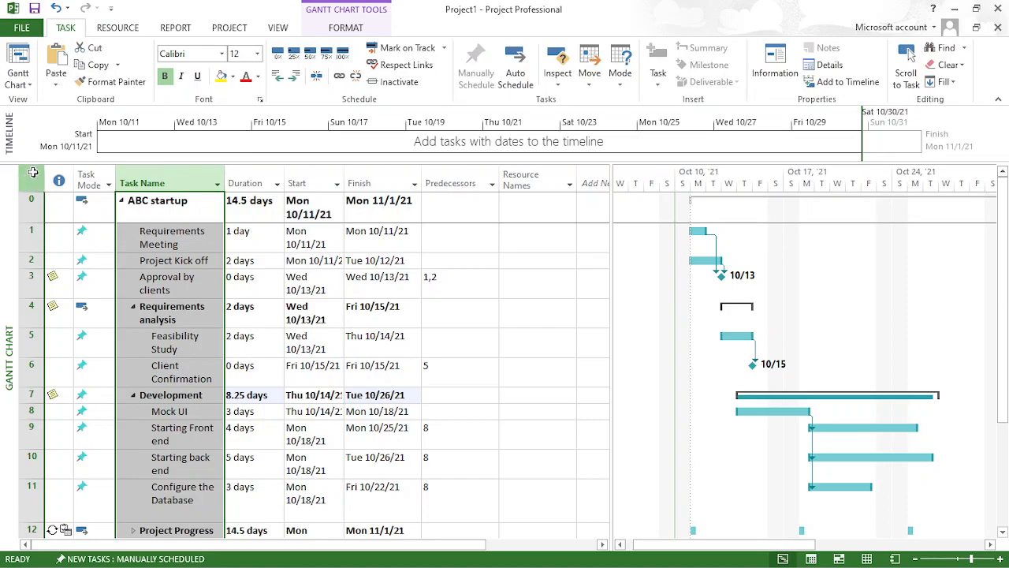
left_click_drag(93, 164, 93, 167)
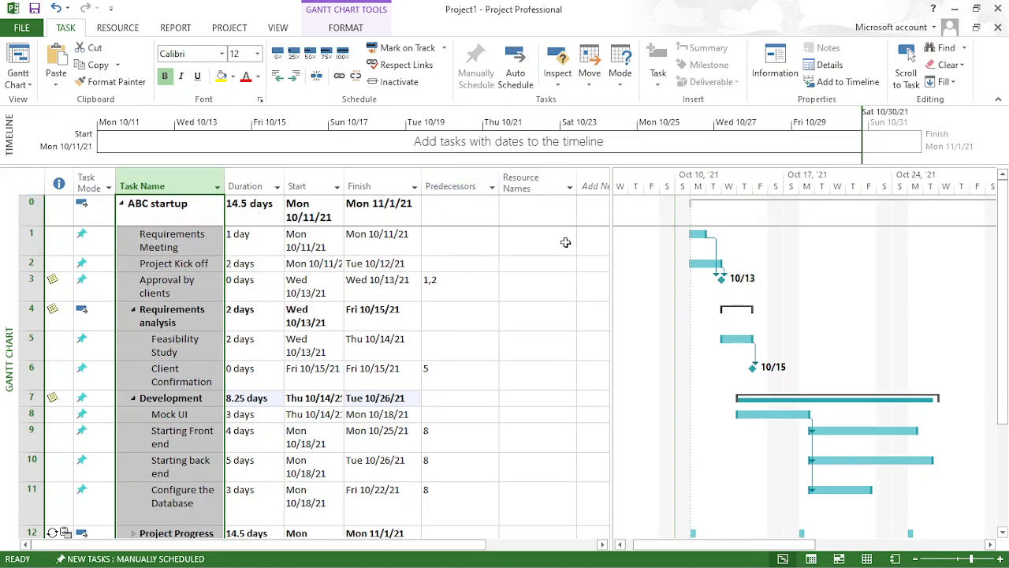
left_click(524, 328)
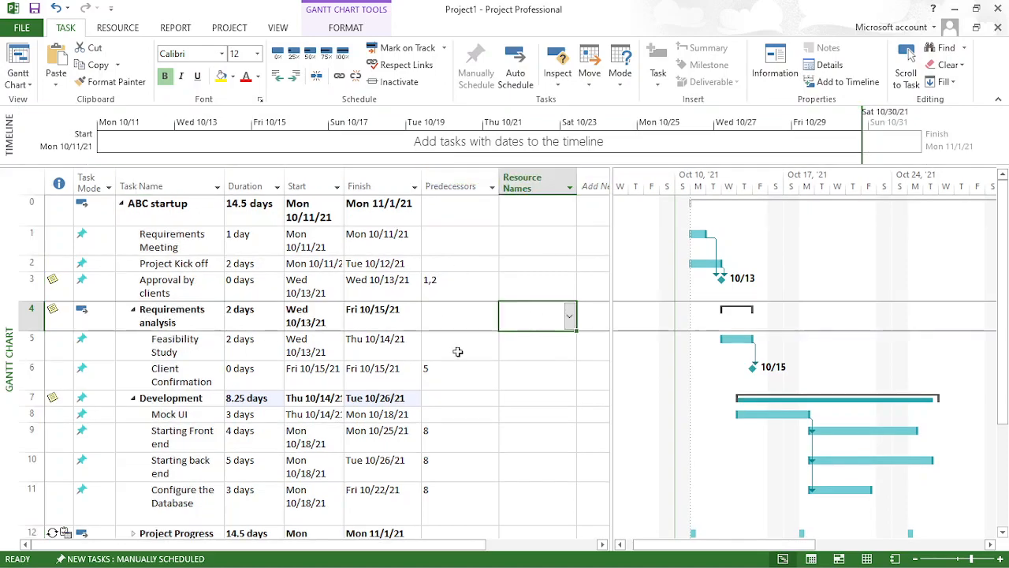
right_click(207, 184)
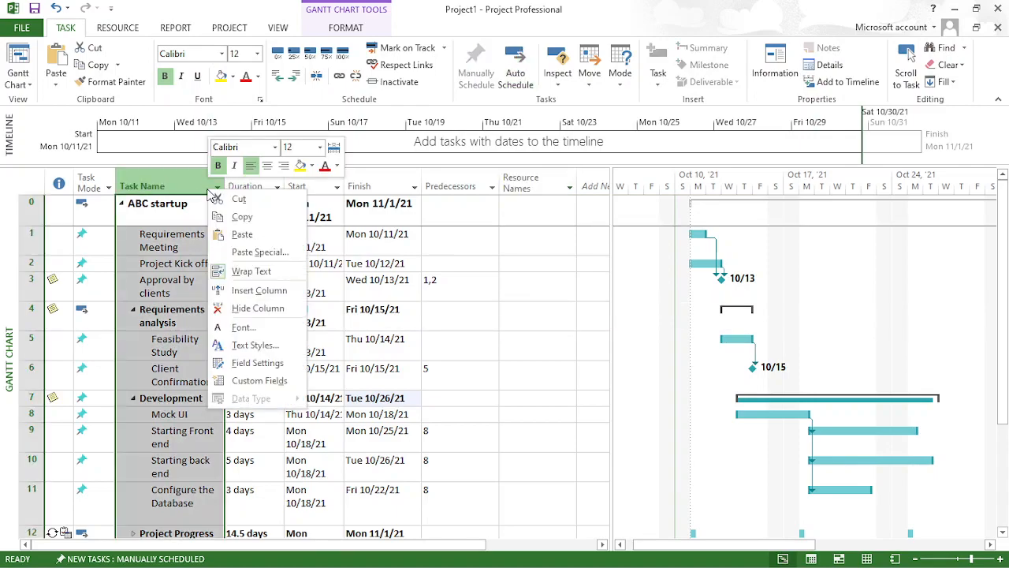
left_click(85, 154)
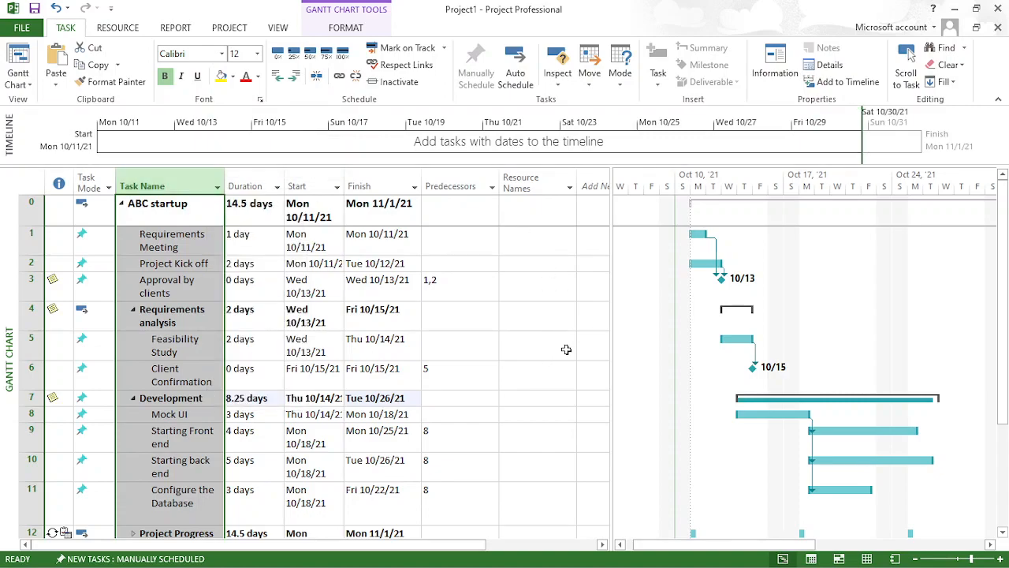
- Add a WBS column to the task table after the Resource Names column
left_click(566, 352)
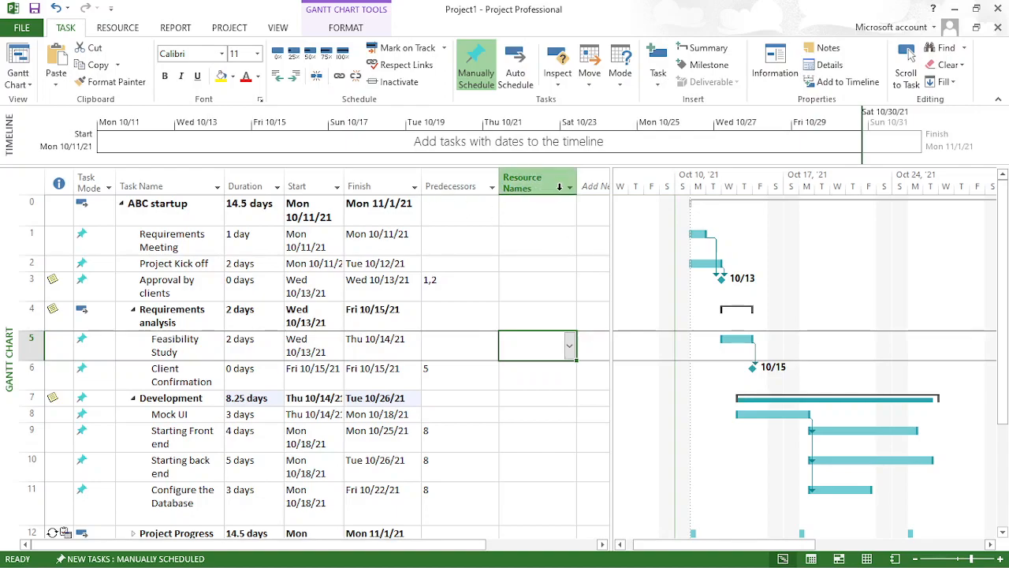
left_click(595, 185)
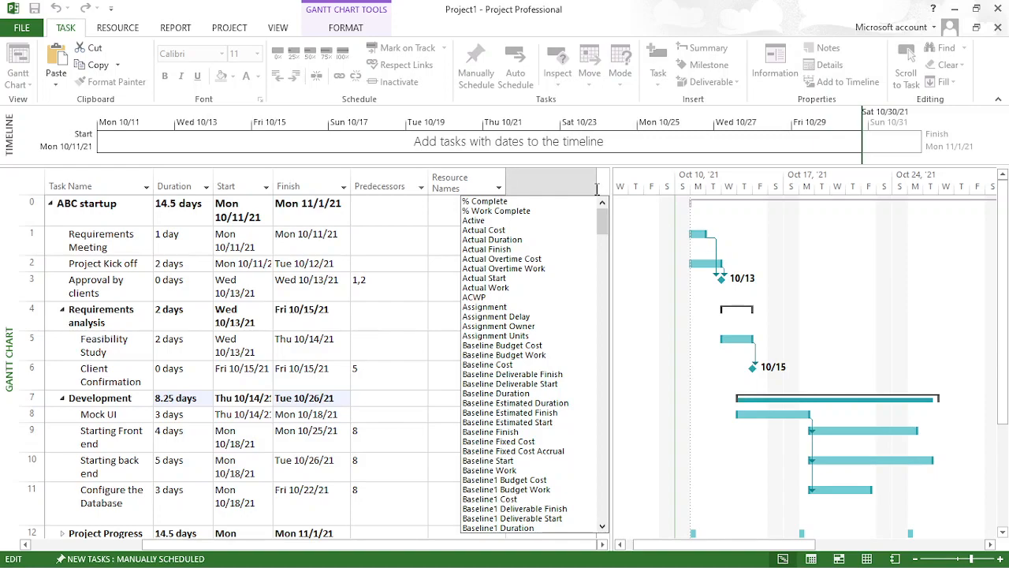
type("warning")
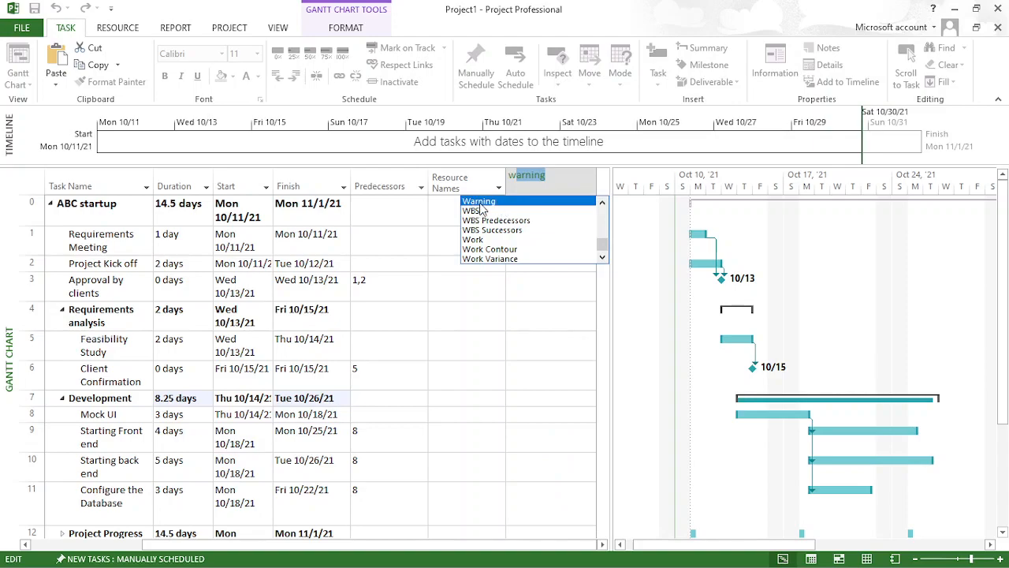
left_click(471, 211)
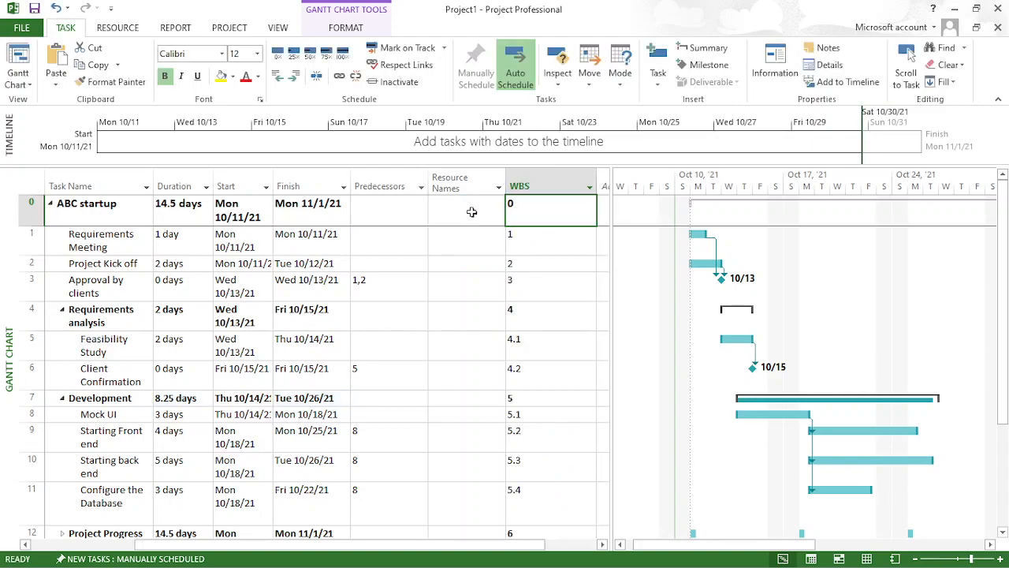
- Move the WBS column between Task Mode and Task Name and narrow it to fit its short codes
mouse_move(541, 189)
left_mouse_down()
mouse_move(304, 186)
mouse_move(474, 199)
mouse_move(538, 197)
mouse_move(540, 186)
left_mouse_up()
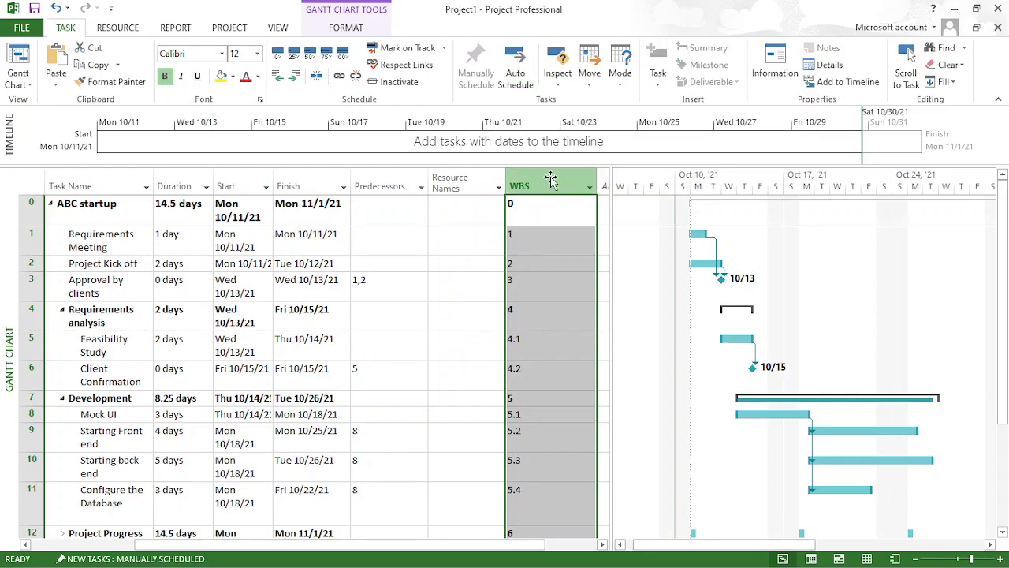
left_click_drag(552, 180, 487, 200)
left_click(538, 178)
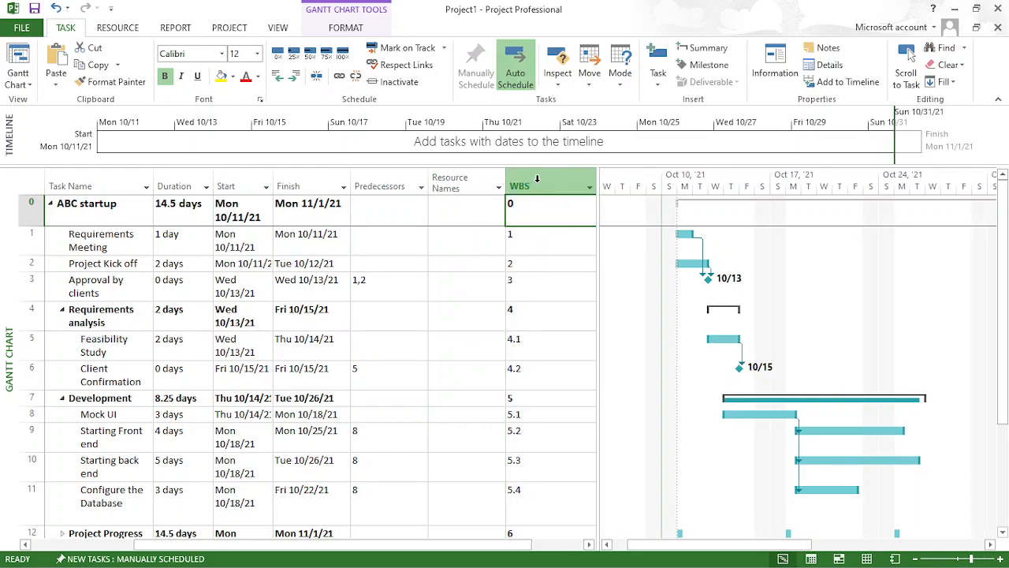
left_click_drag(538, 179, 160, 181)
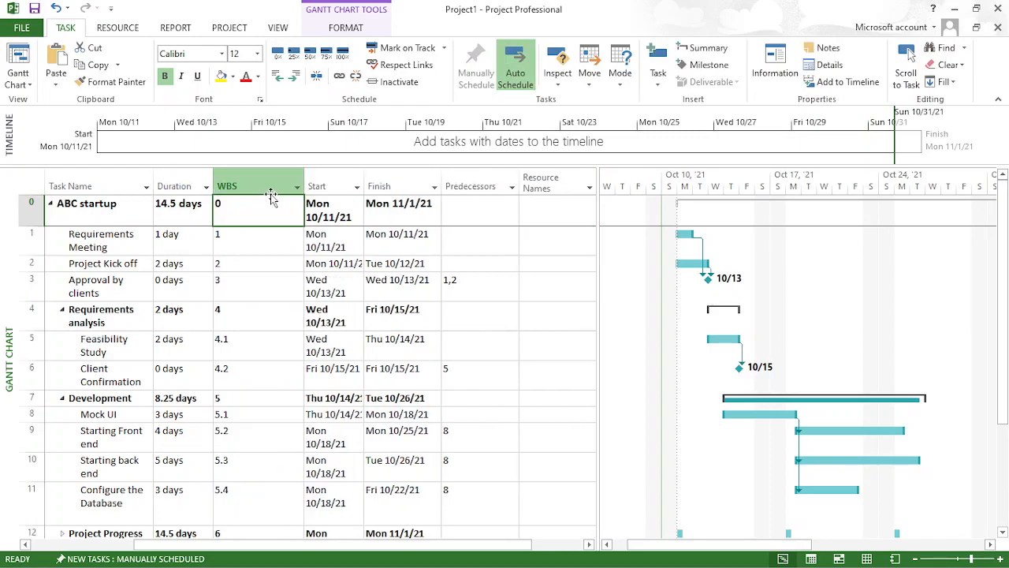
left_click_drag(257, 179, 103, 172)
left_click_drag(176, 184, 114, 190)
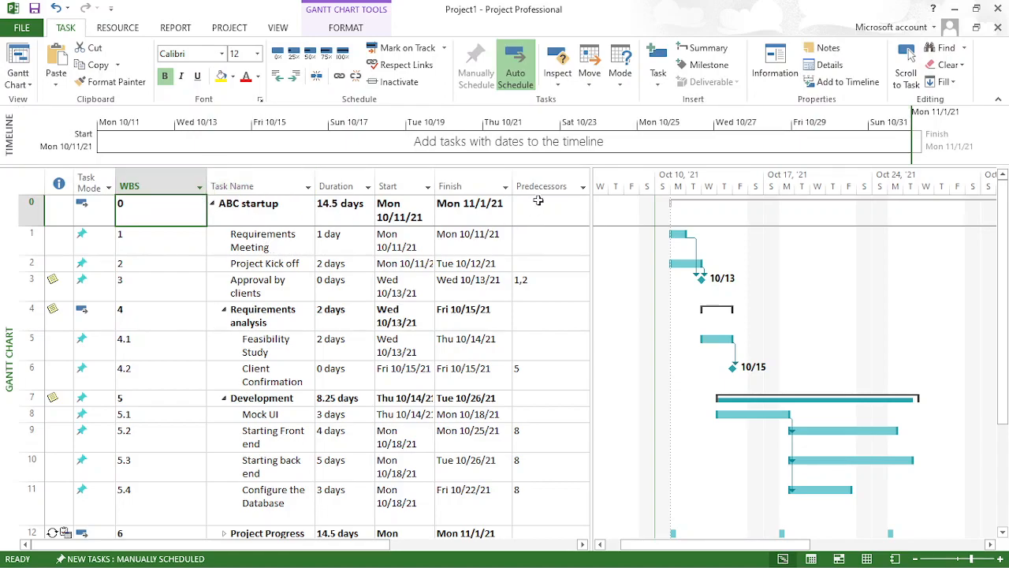
left_click_drag(207, 177, 167, 176)
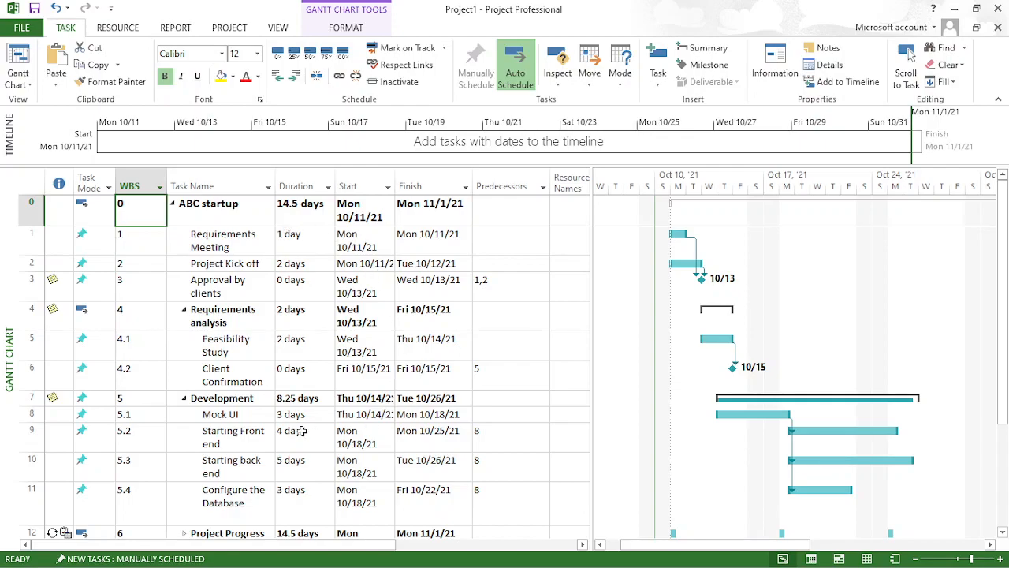
- Insert a new task above Starting back end and name it UX meeting
left_click(433, 221)
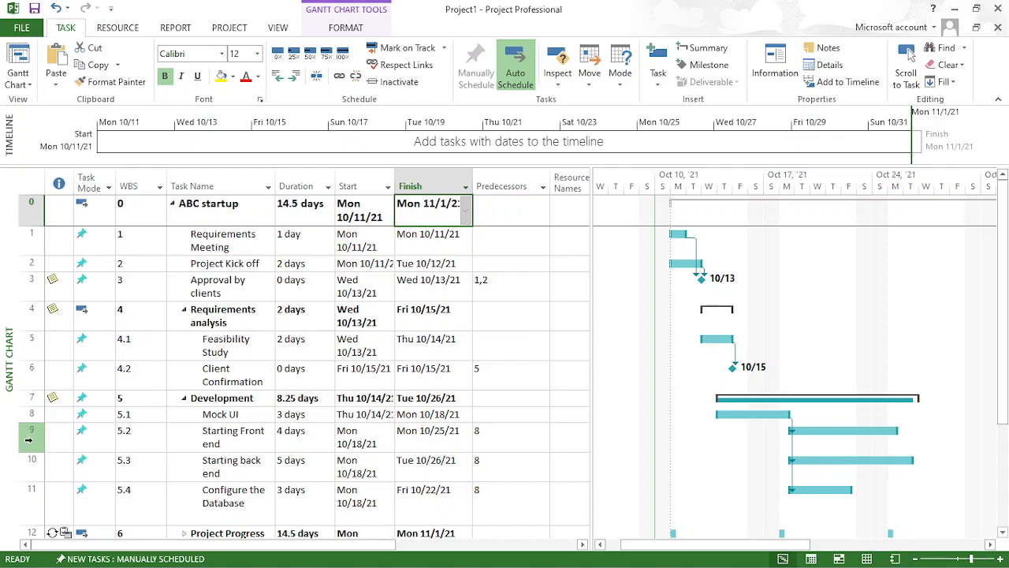
left_click(30, 466)
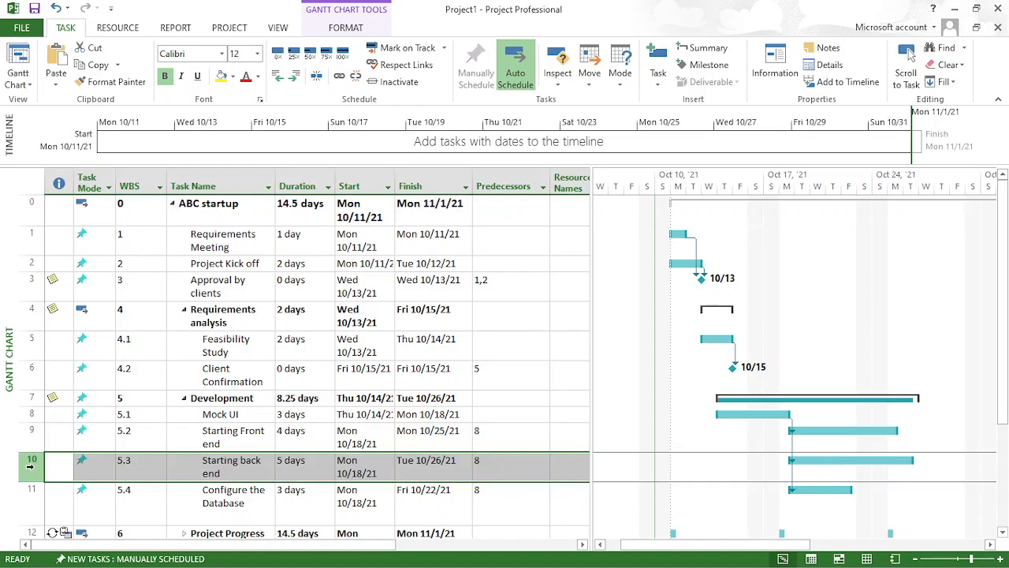
right_click(32, 470)
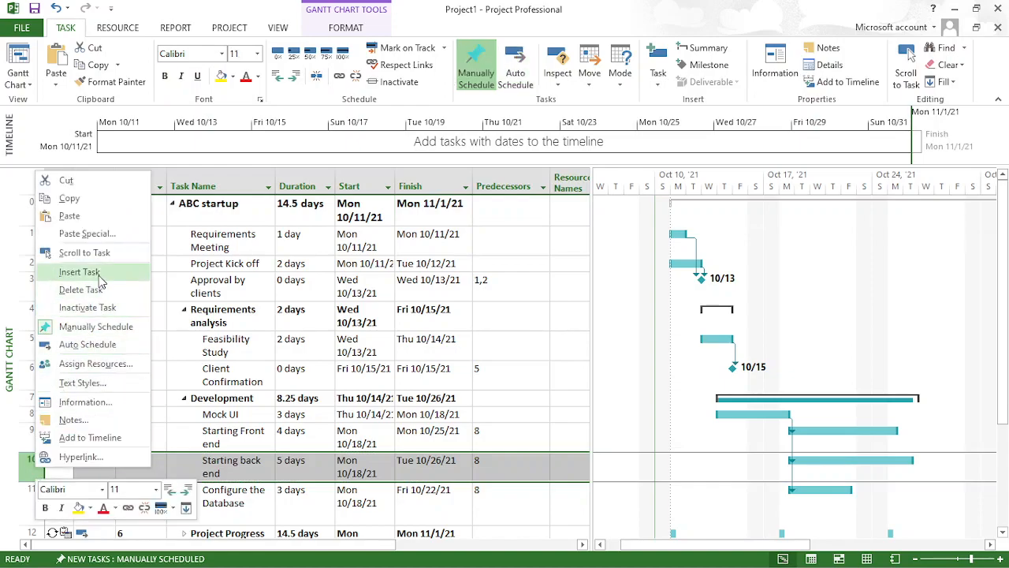
left_click(99, 273)
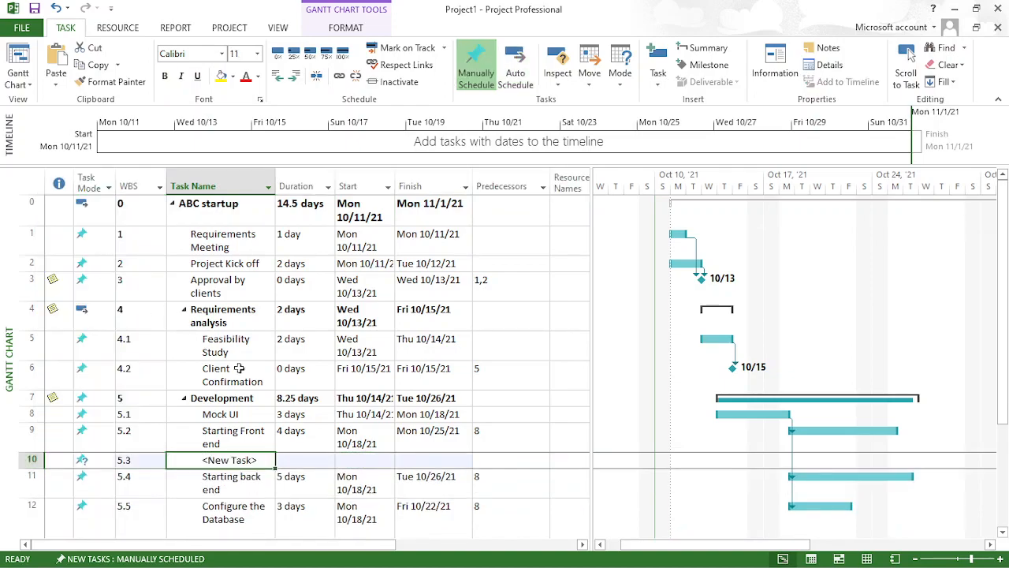
left_click(269, 462)
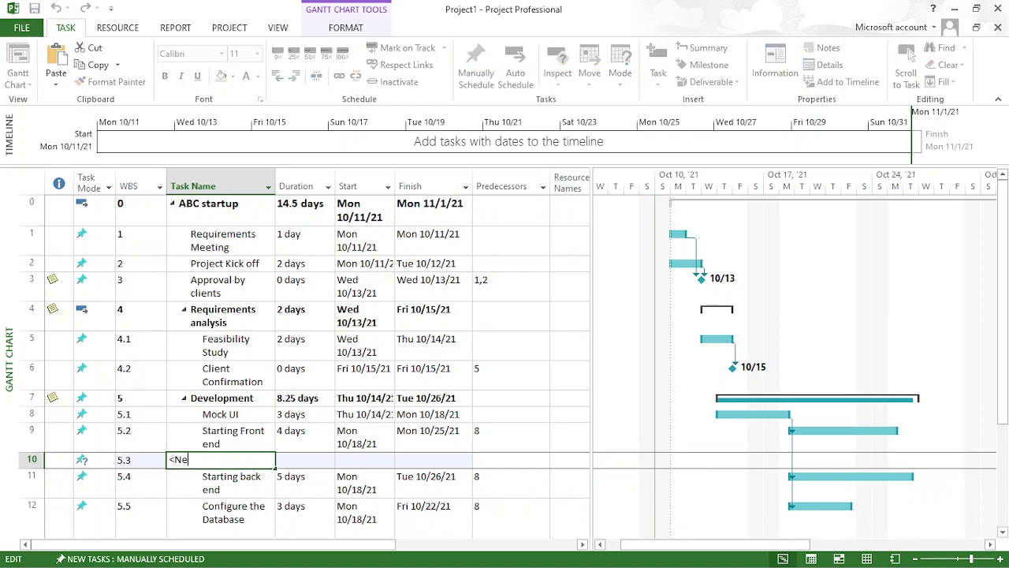
type("Mi")
key("BackSpace")
key("BackSpace")
type("UX con")
type("meetin")
key("Return")
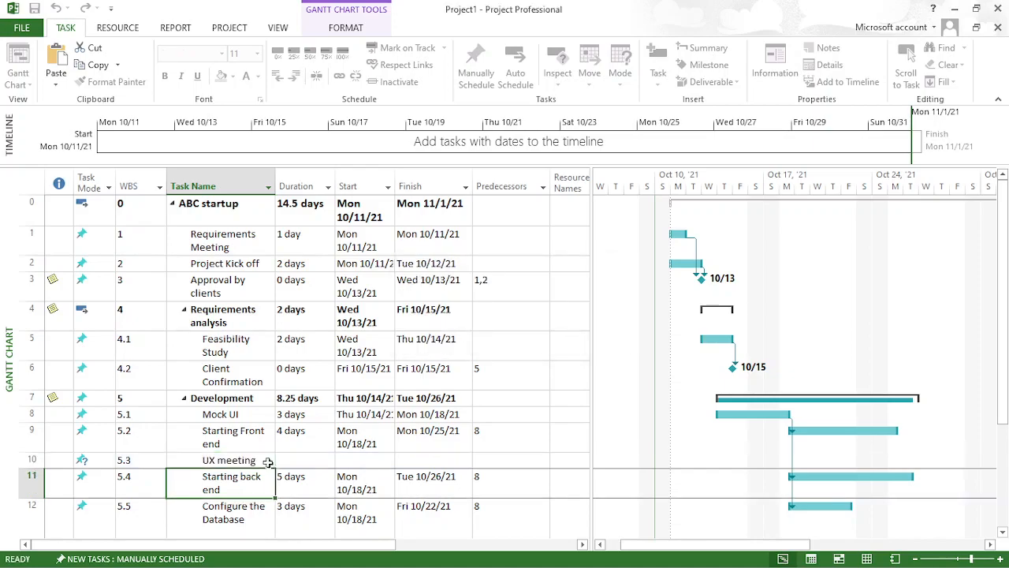
- Give the UX meeting task a duration of 1 day and task 8 as its predecessor
left_click(293, 460)
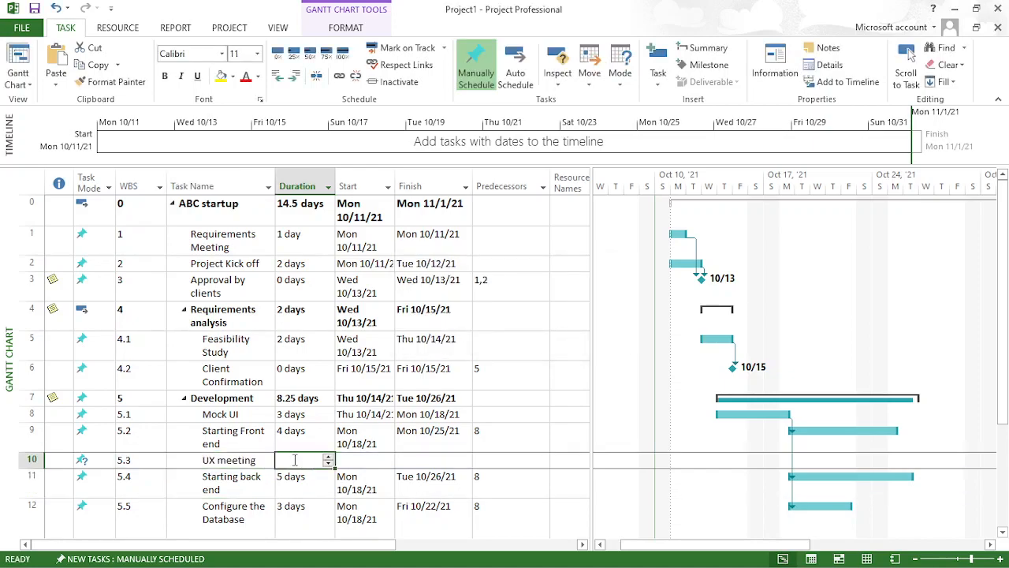
type("1")
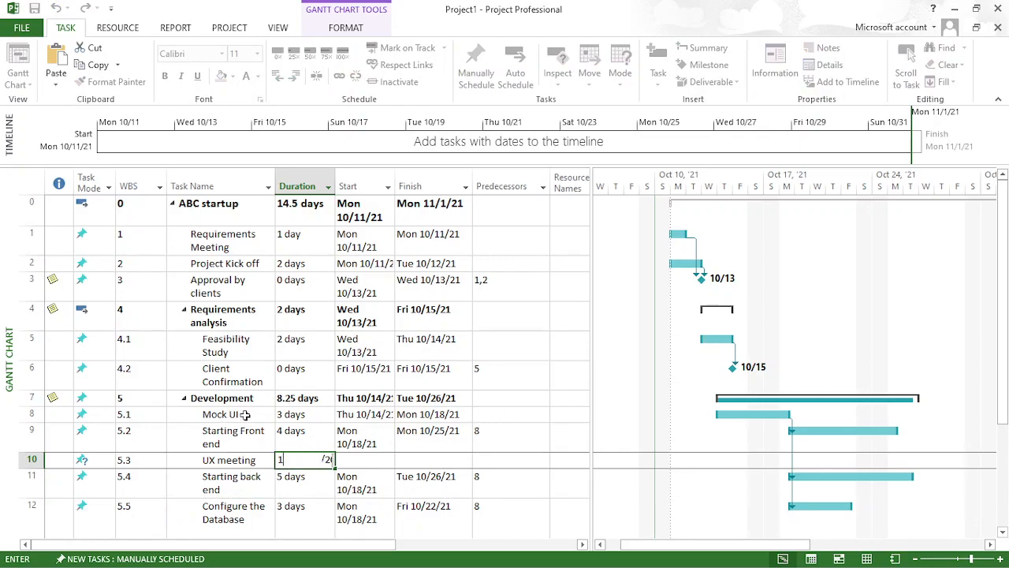
left_click(495, 460)
type("5")
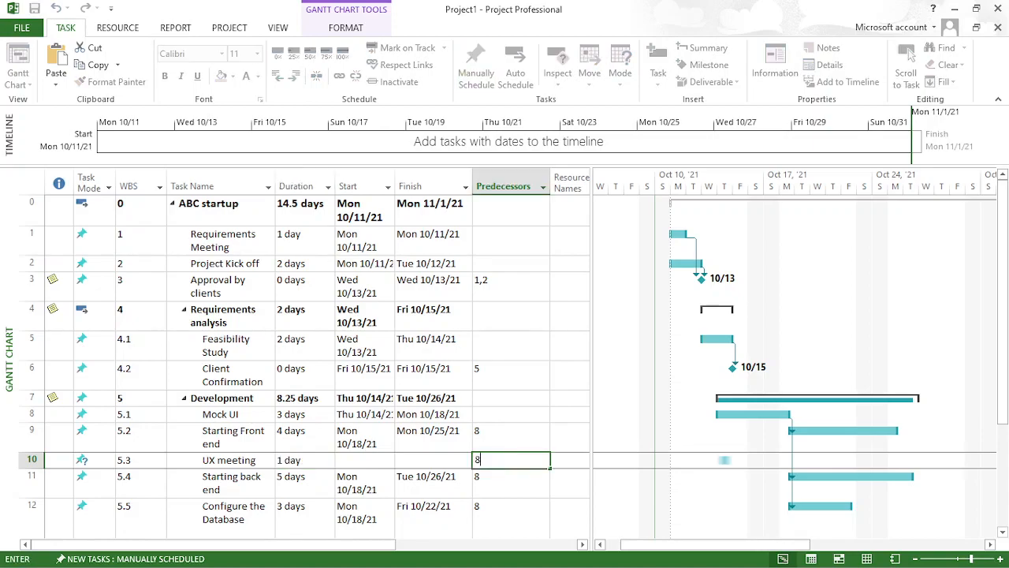
left_click(508, 513)
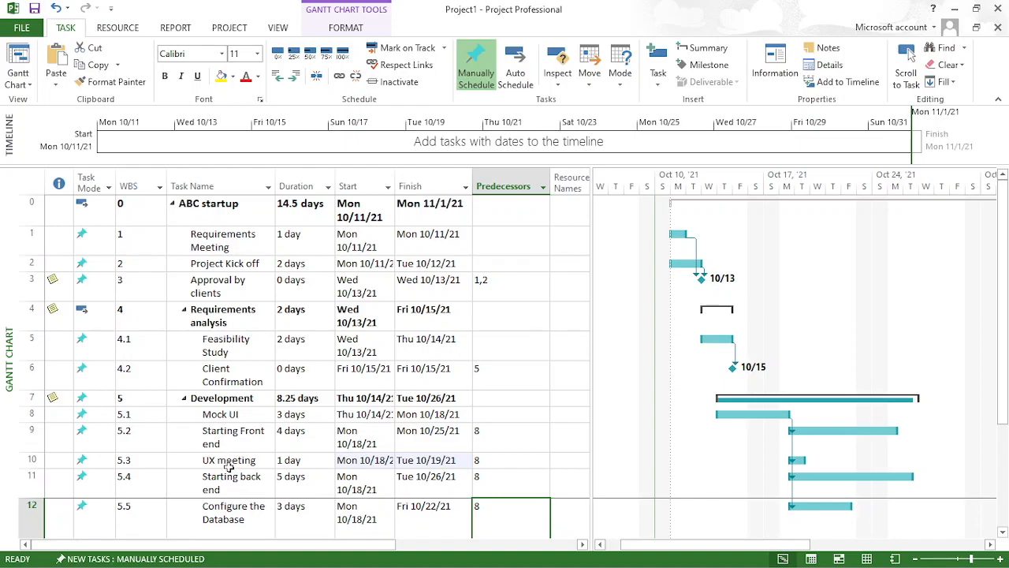
- Indent the UX meeting task one level so it becomes a subtask of Starting Front end
left_click(221, 463)
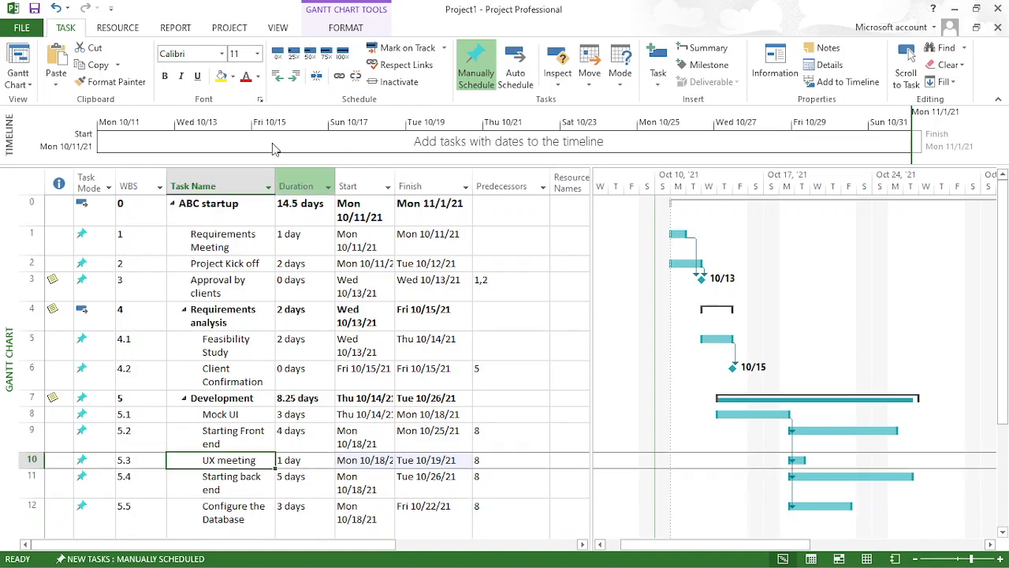
left_click(295, 77)
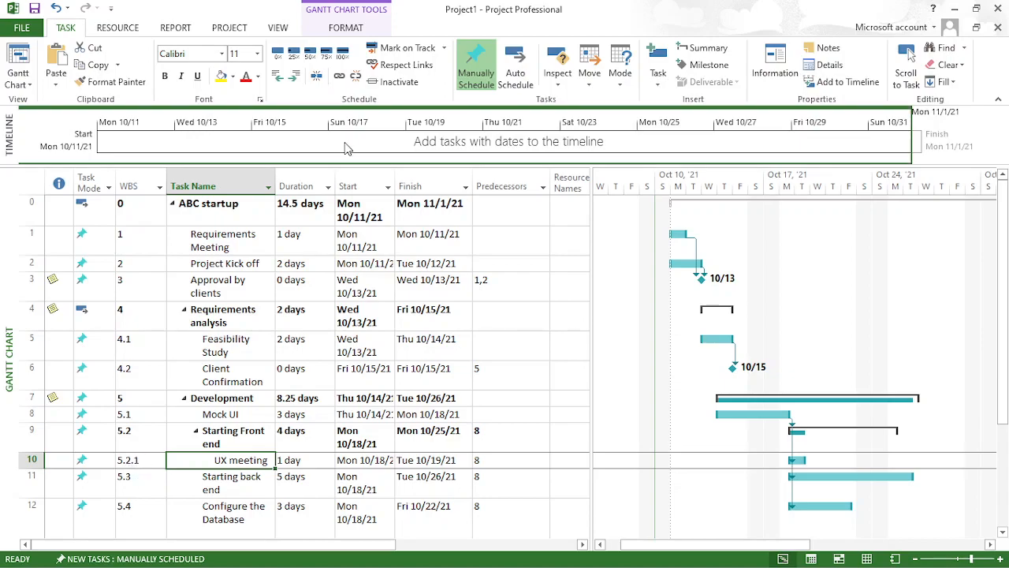
left_click(282, 77)
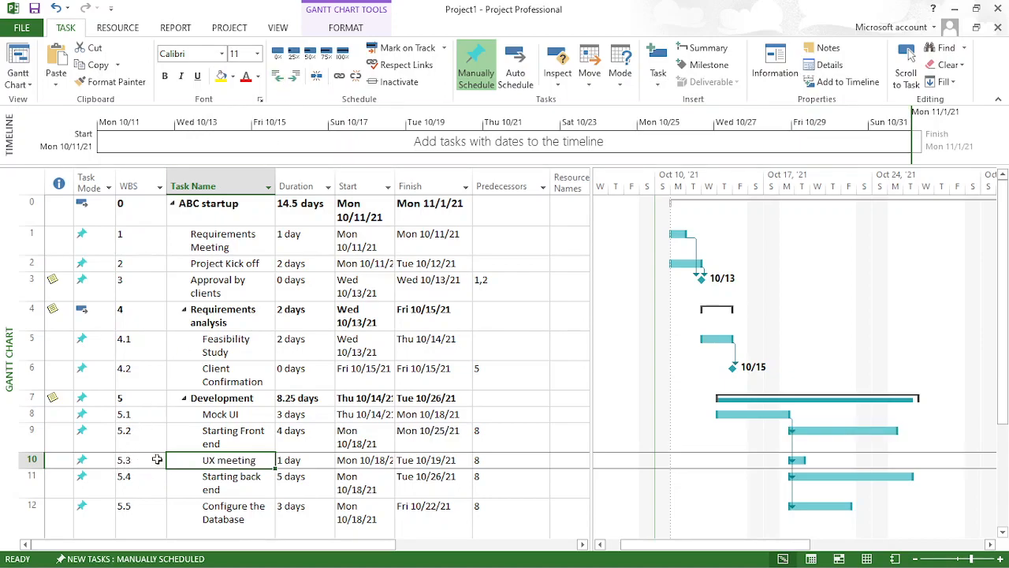
left_click(295, 76)
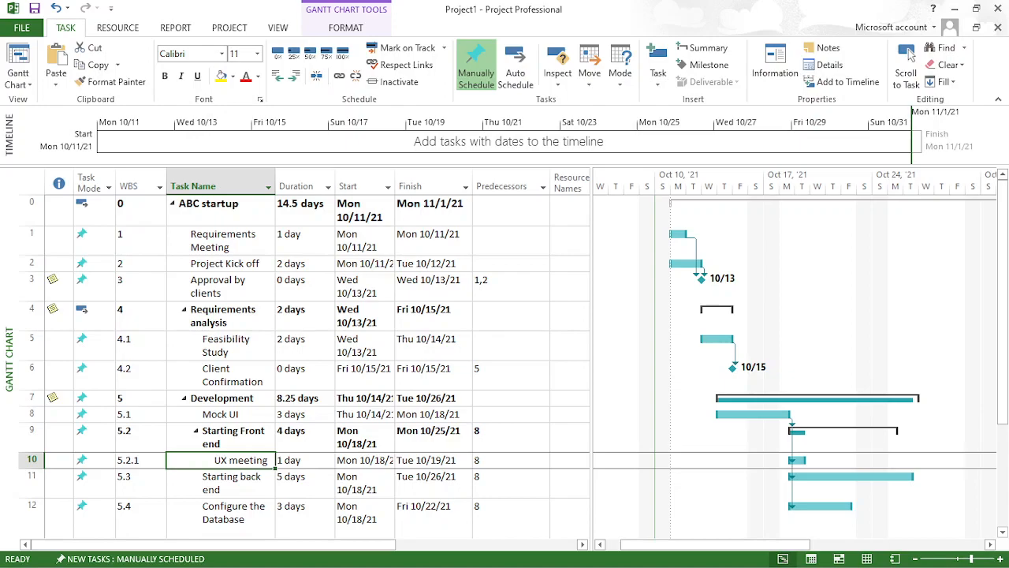
- Try the Gantt chart timescale in weeks and in months
left_click(234, 487)
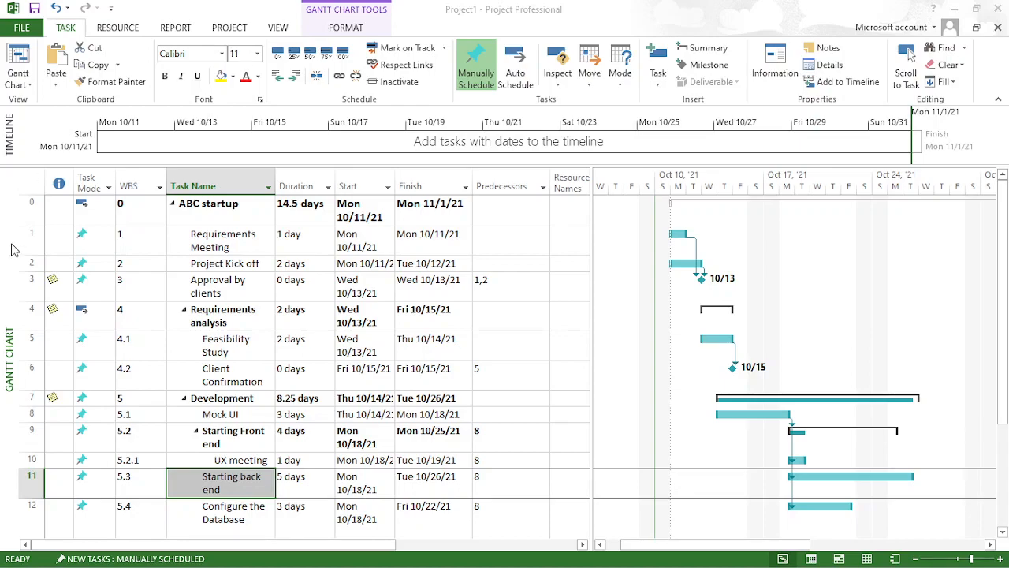
left_click(269, 31)
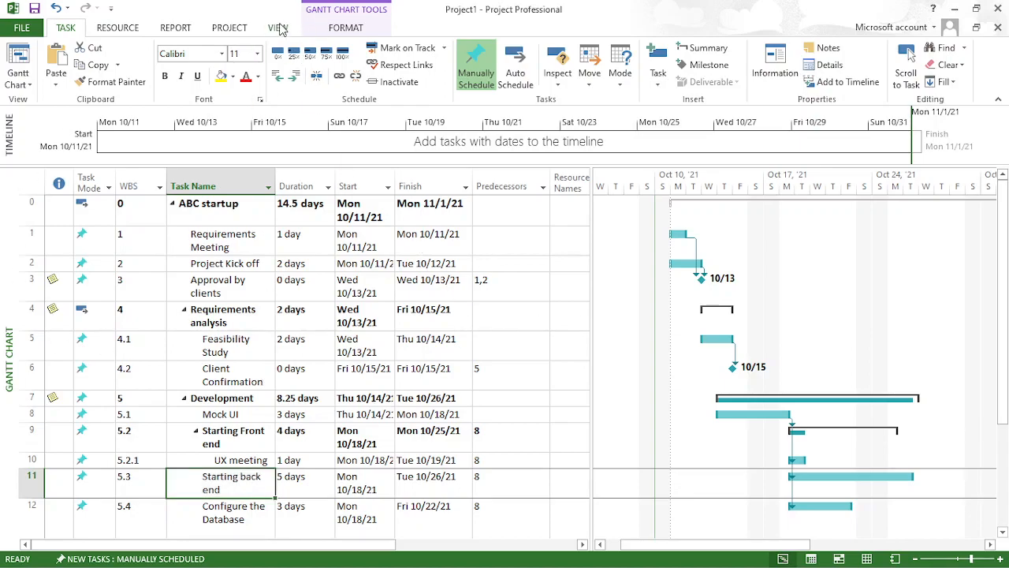
left_click(279, 29)
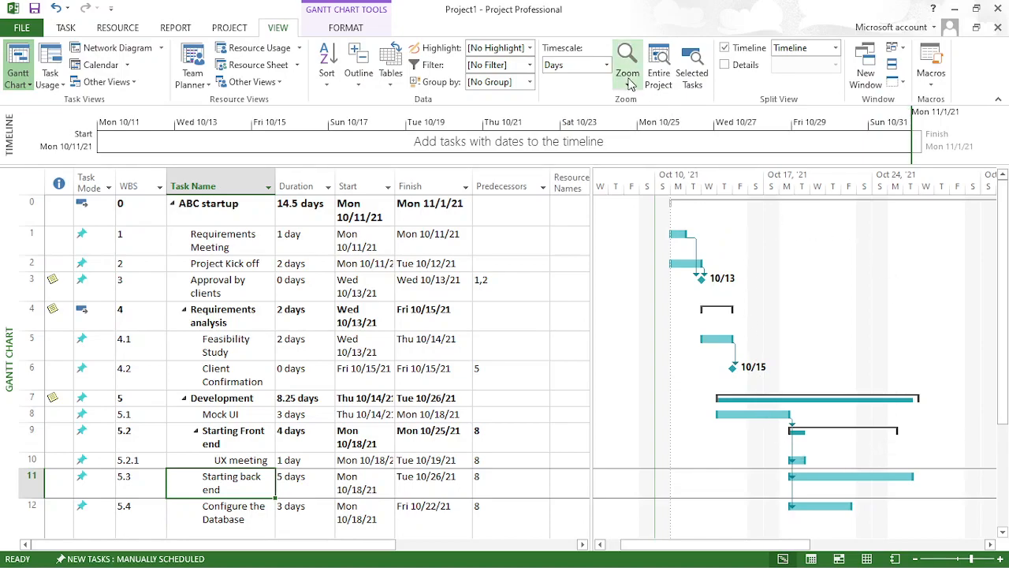
left_click(607, 66)
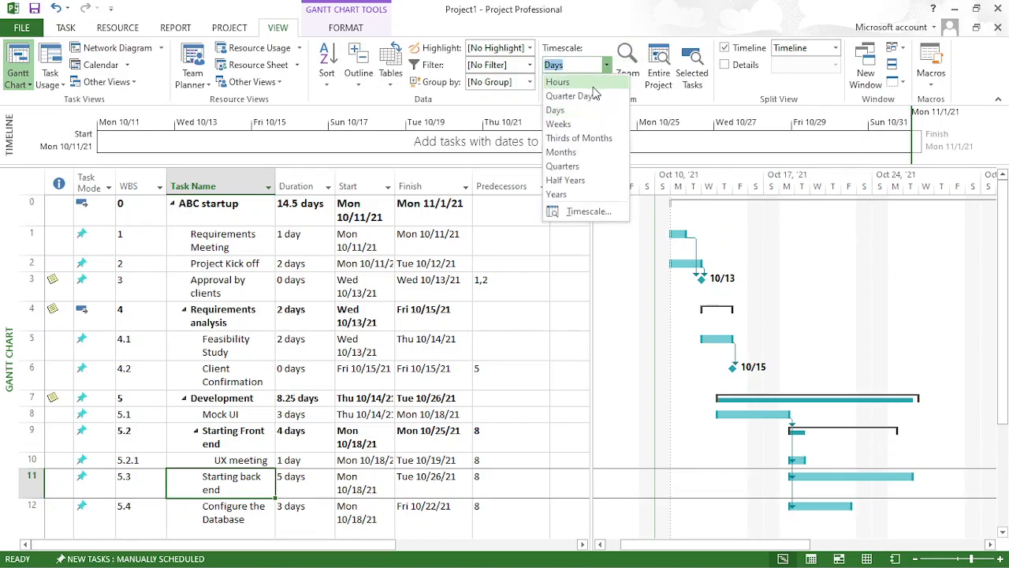
left_click(591, 125)
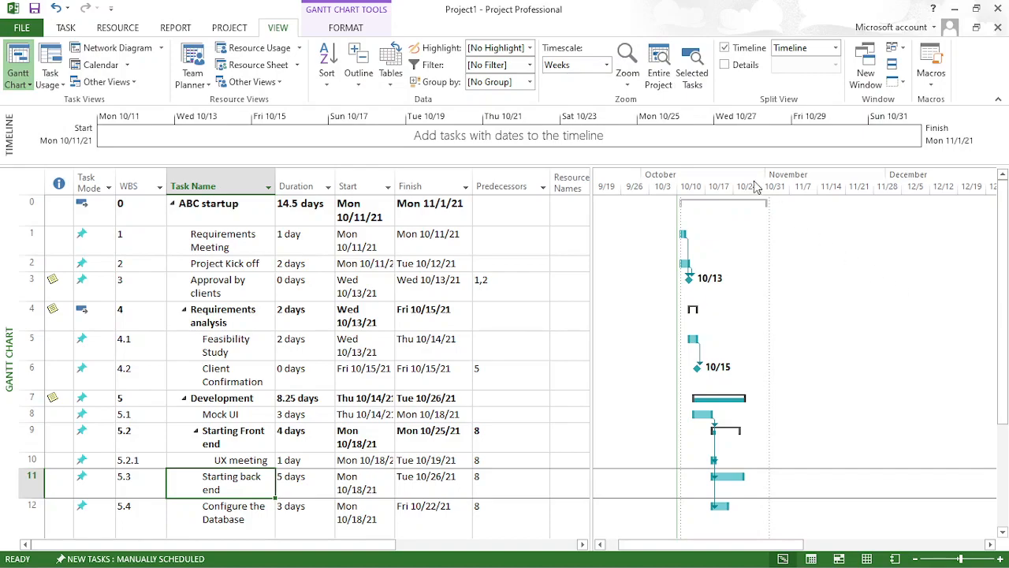
left_click(607, 65)
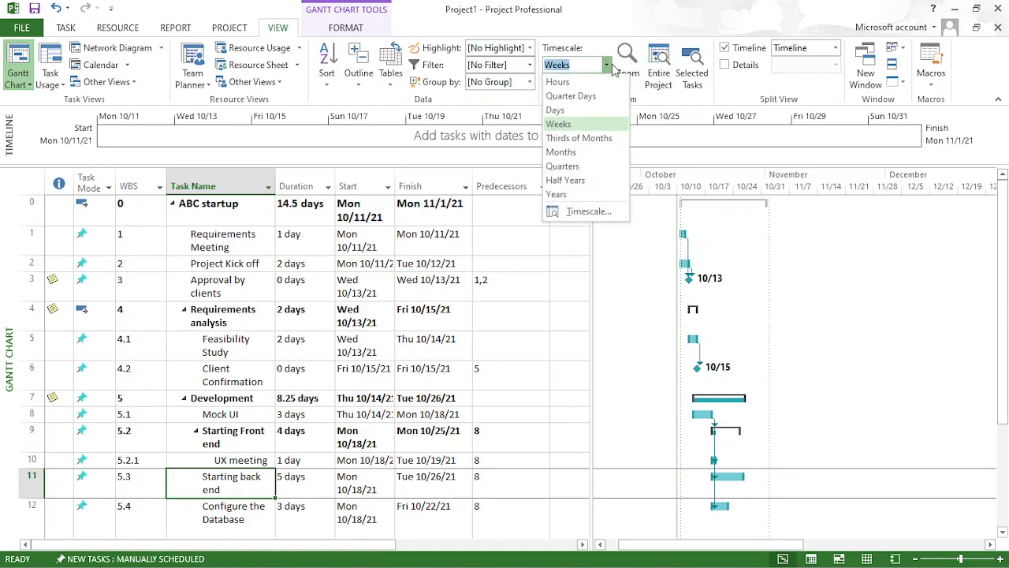
left_click(585, 152)
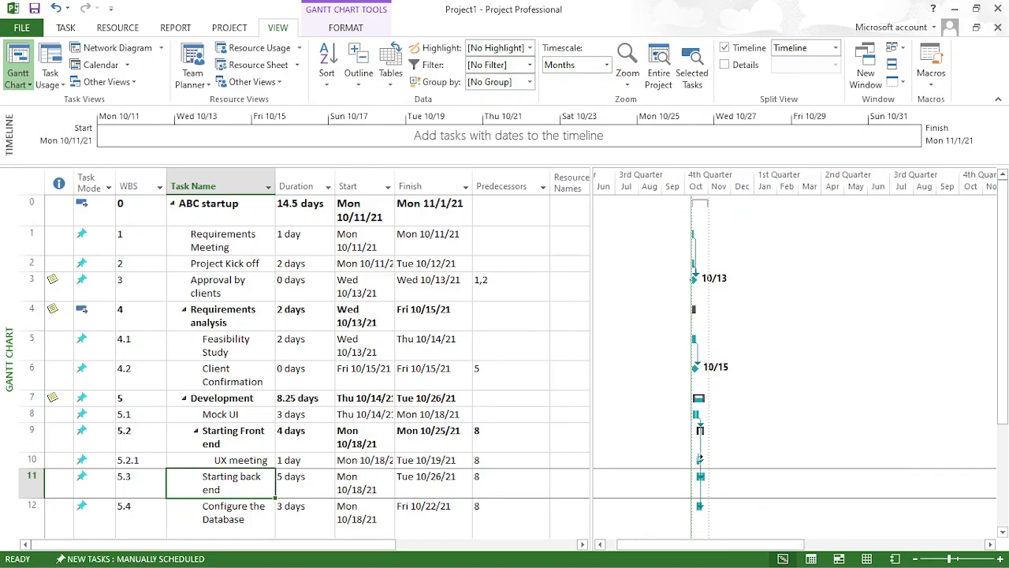
- Set the Gantt chart timescale to hours and select the Project Progress task row
left_click(606, 65)
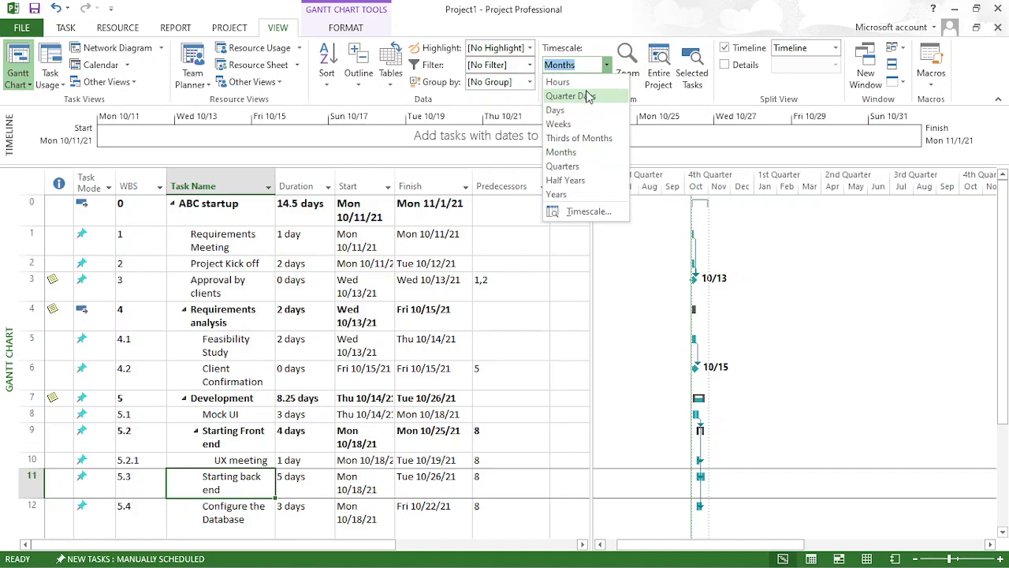
left_click(588, 84)
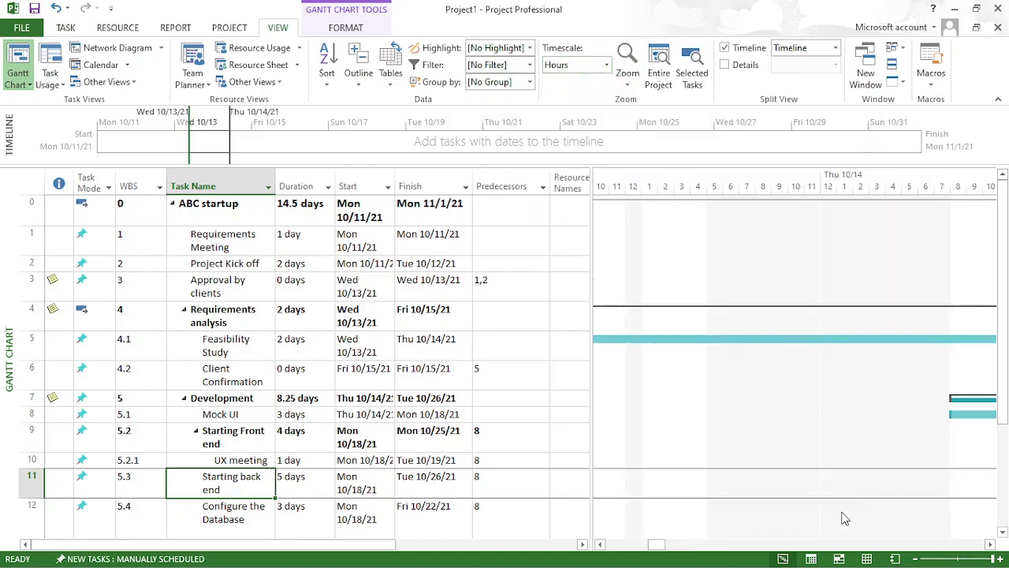
left_click_drag(660, 549, 668, 549)
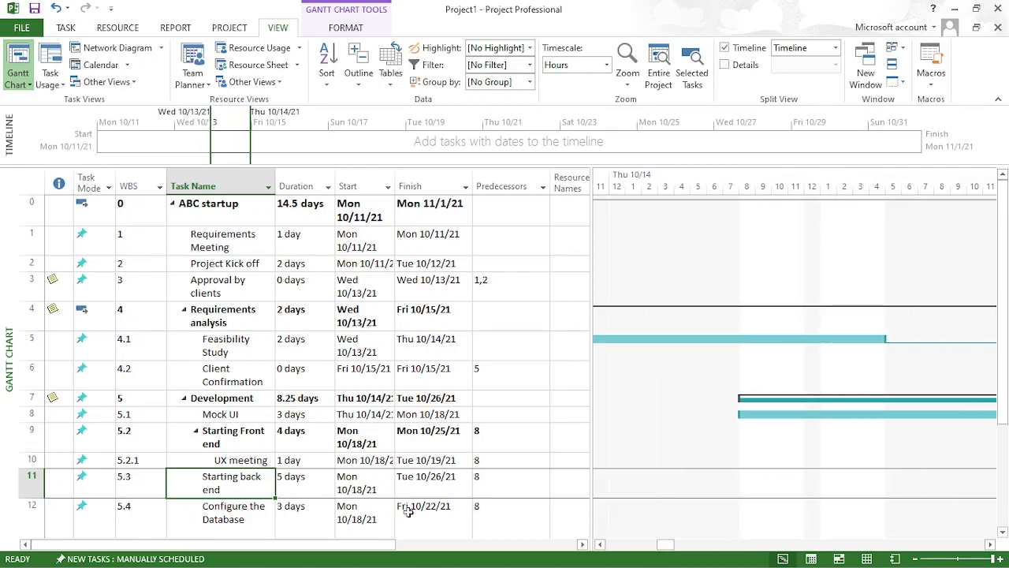
left_click_drag(1005, 313, 1005, 401)
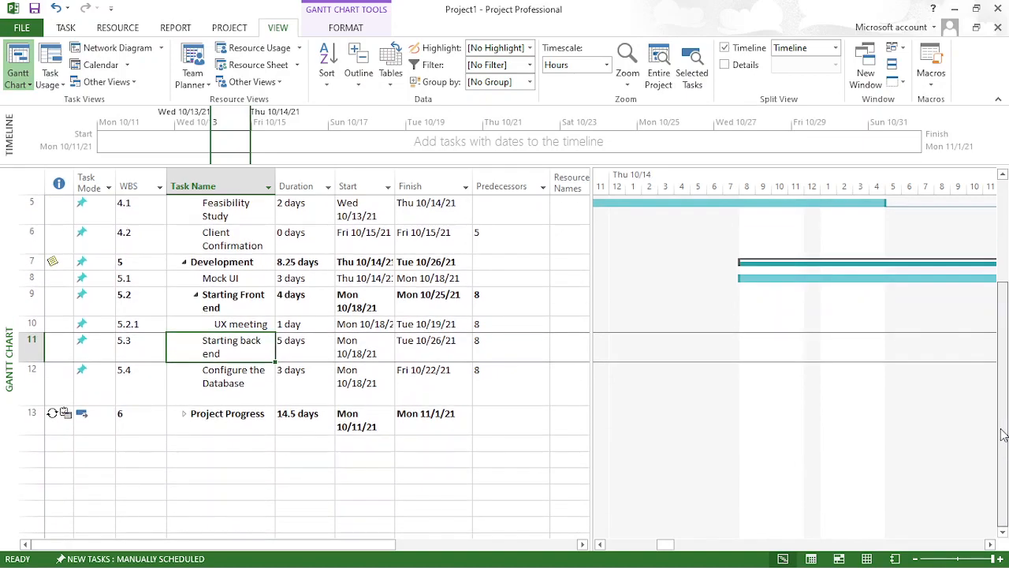
left_click(22, 424)
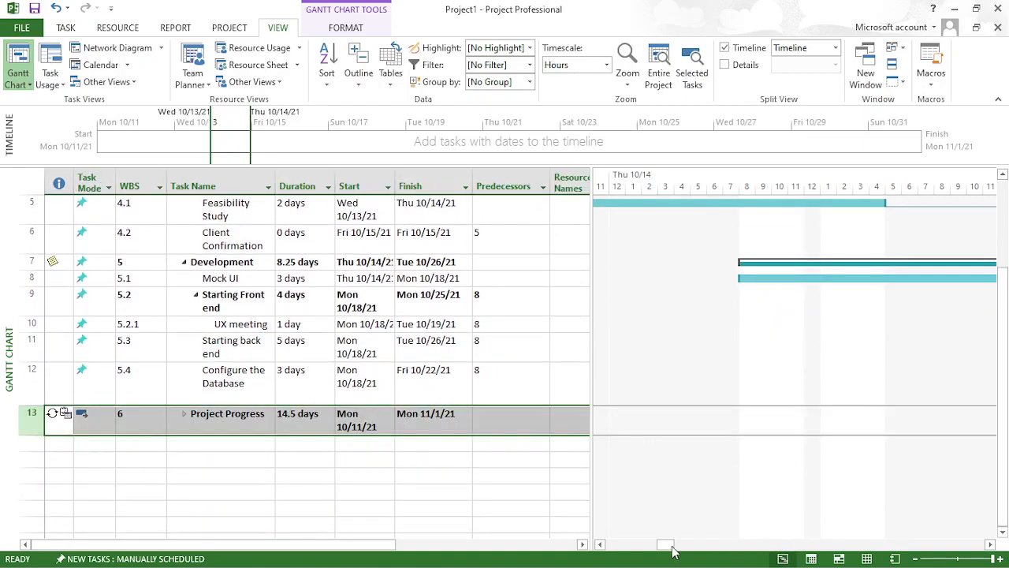
- Switch the Gantt chart timescale from hours to days and view the recurring Project Progress bars
mouse_move(669, 545)
left_mouse_down()
mouse_move(700, 546)
mouse_move(669, 544)
left_mouse_up()
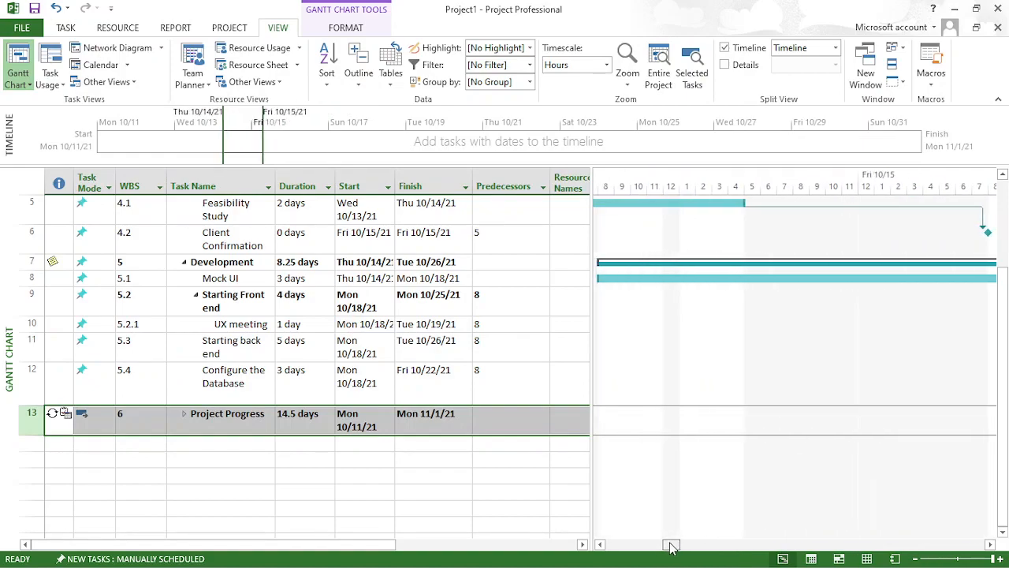
left_click(607, 66)
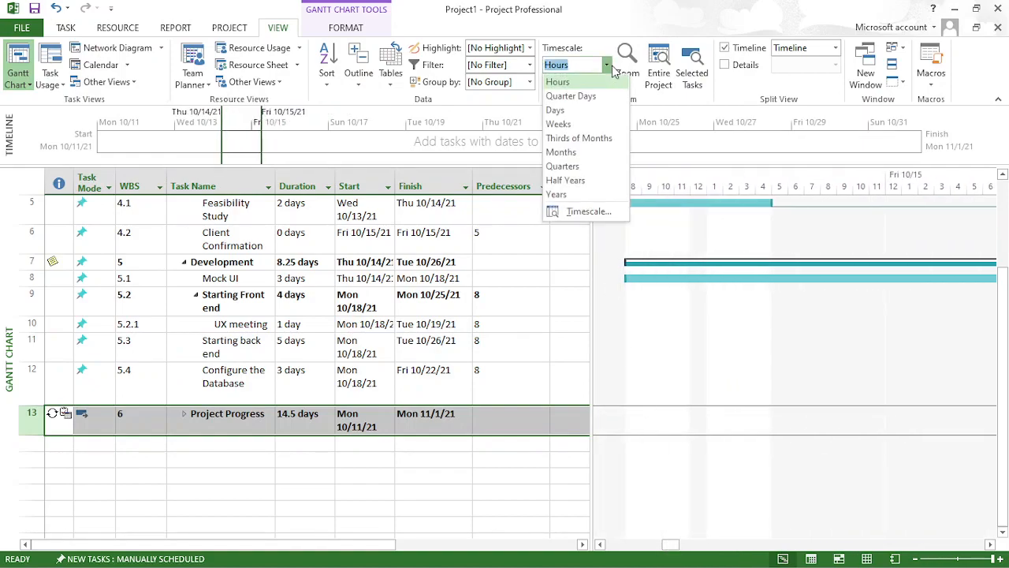
left_click(586, 110)
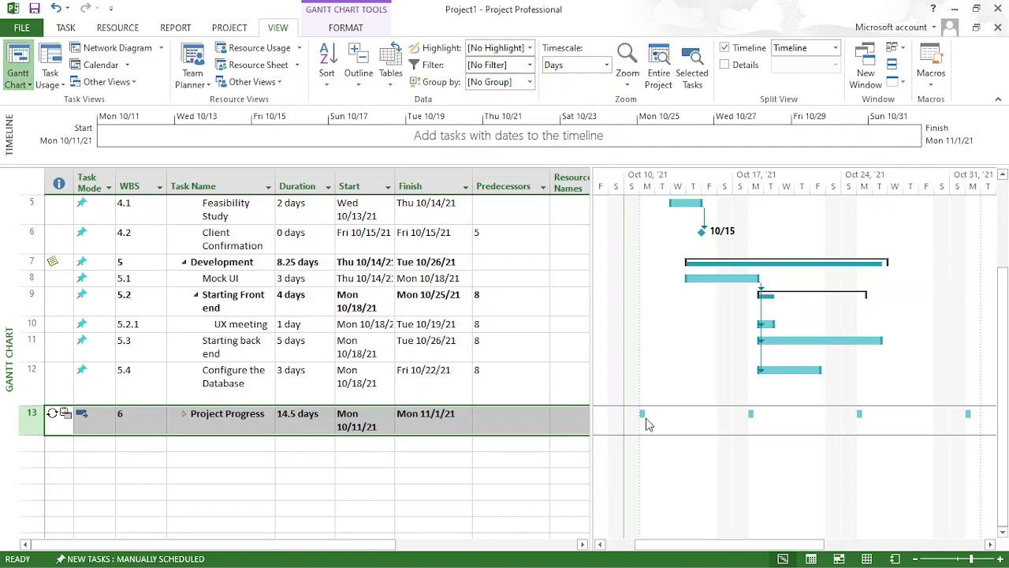
left_click_drag(660, 544, 634, 545)
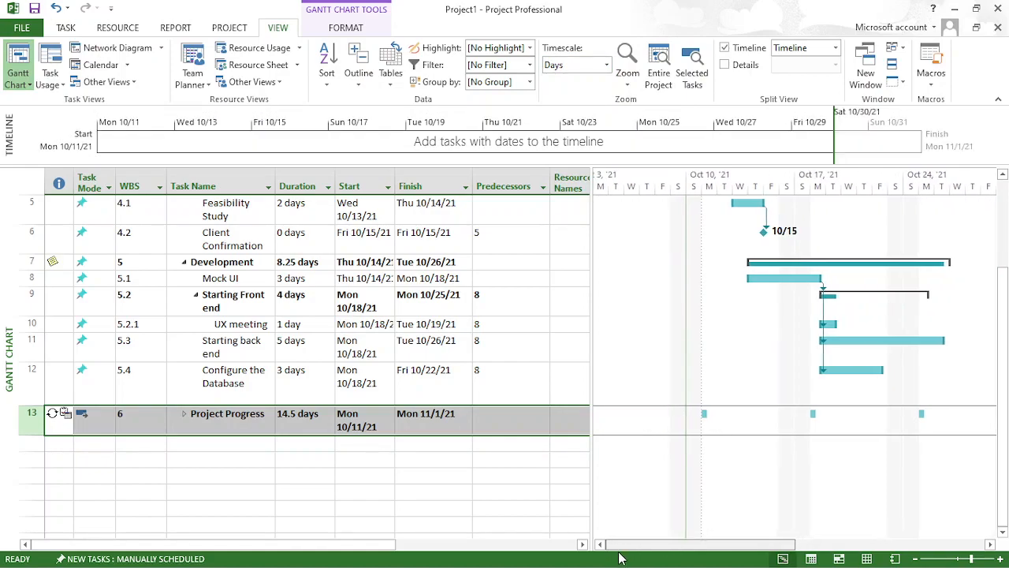
- Try the Gantt chart timescale in hours and examine the first Project Progress occurrence on Mon 10/11
left_click(606, 65)
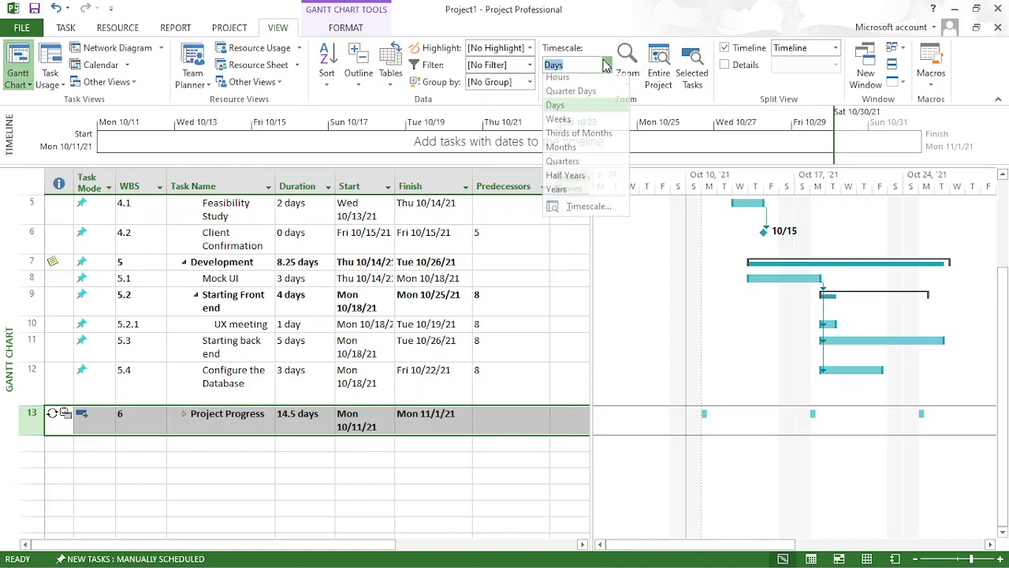
left_click(578, 85)
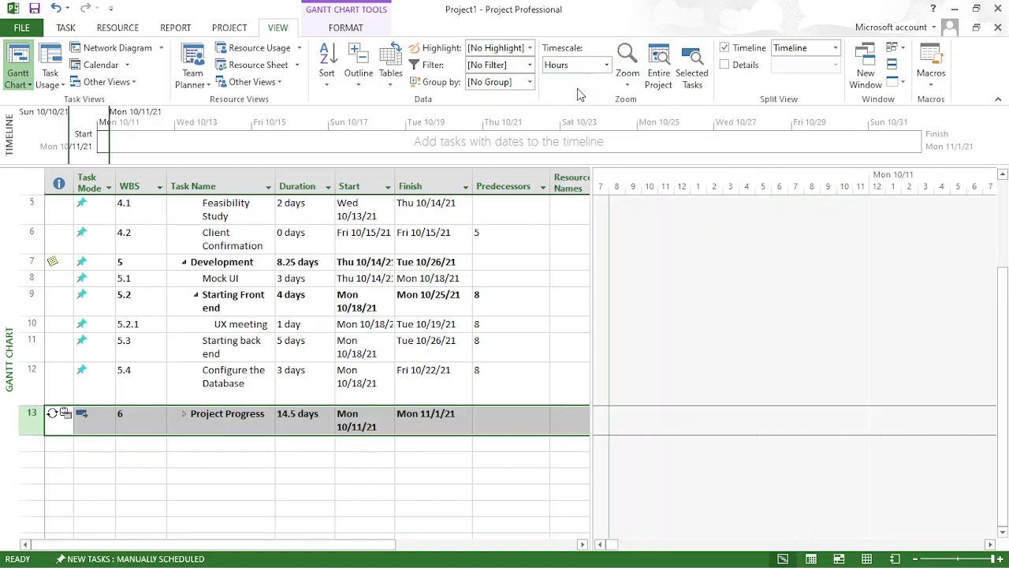
left_click(618, 544)
left_click_drag(616, 544, 617, 545)
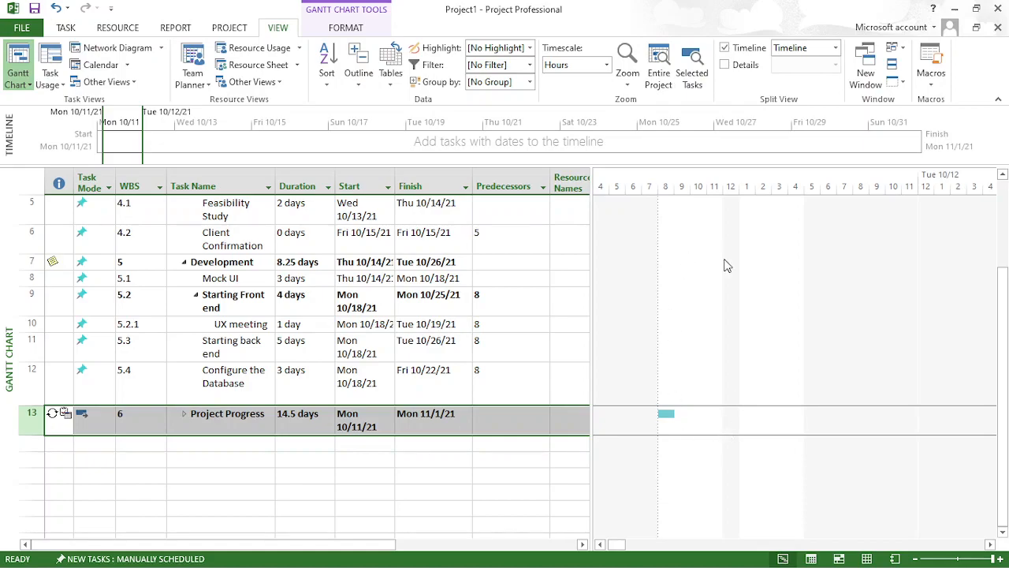
mouse_move(612, 543)
left_mouse_down()
mouse_move(897, 525)
mouse_move(599, 543)
left_mouse_up()
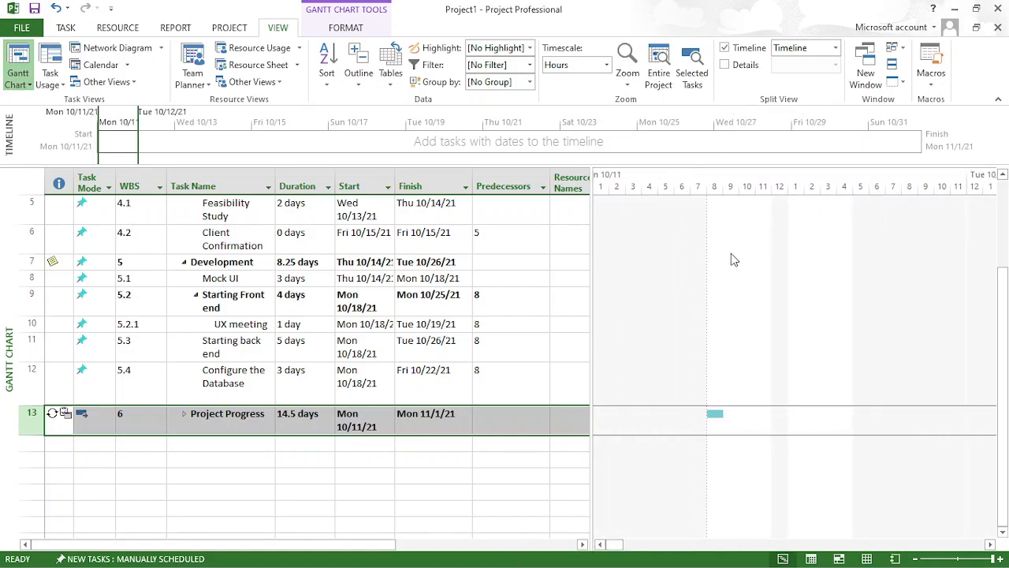
- Set the Gantt chart timescale back to days and bring the October task bars into view
left_click(607, 64)
left_click(586, 110)
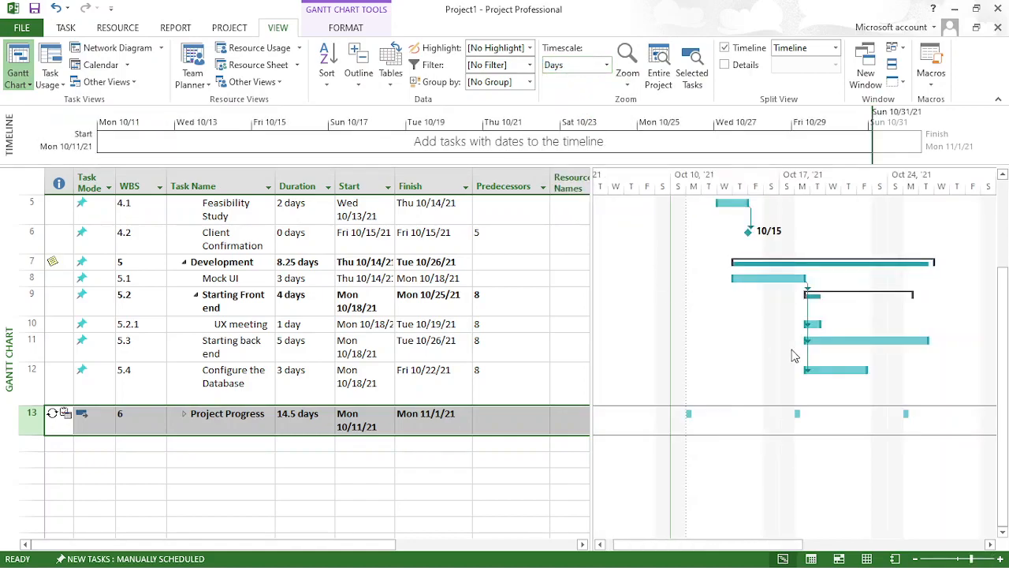
left_click_drag(720, 543, 761, 550)
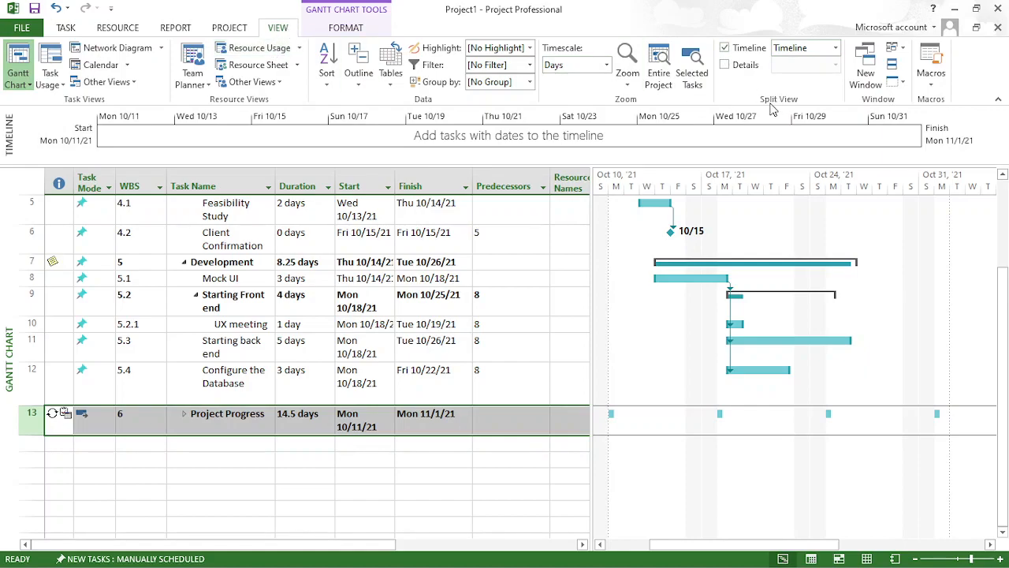
- Hide the Timeline pane, show it again, and look at the views available for it
left_click(749, 48)
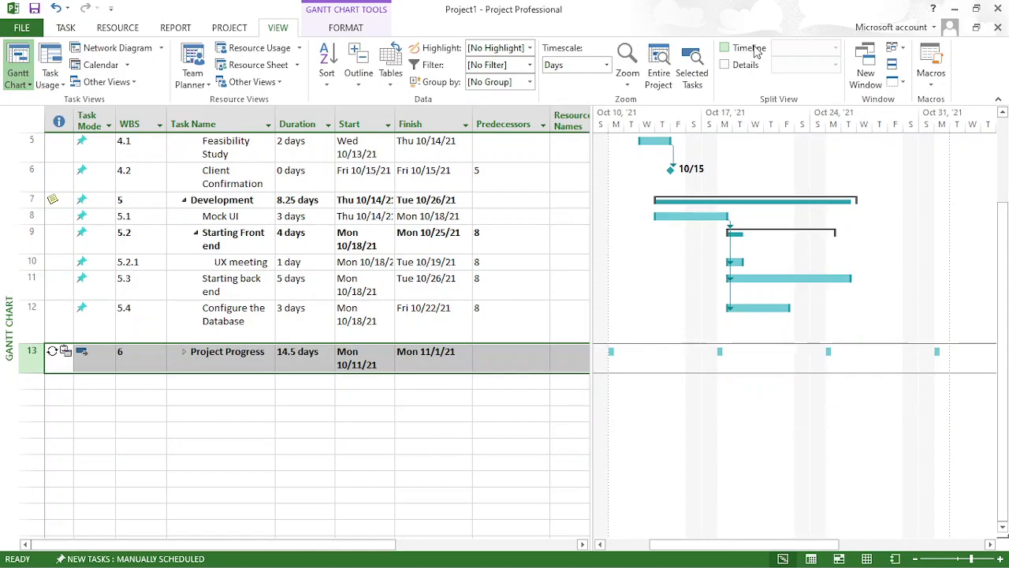
left_click(753, 49)
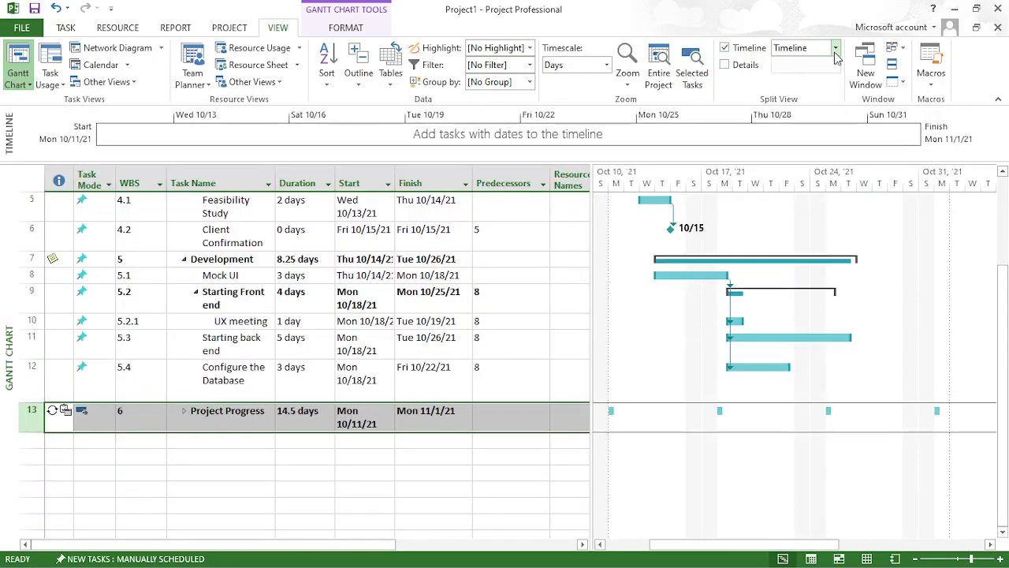
left_click(835, 50)
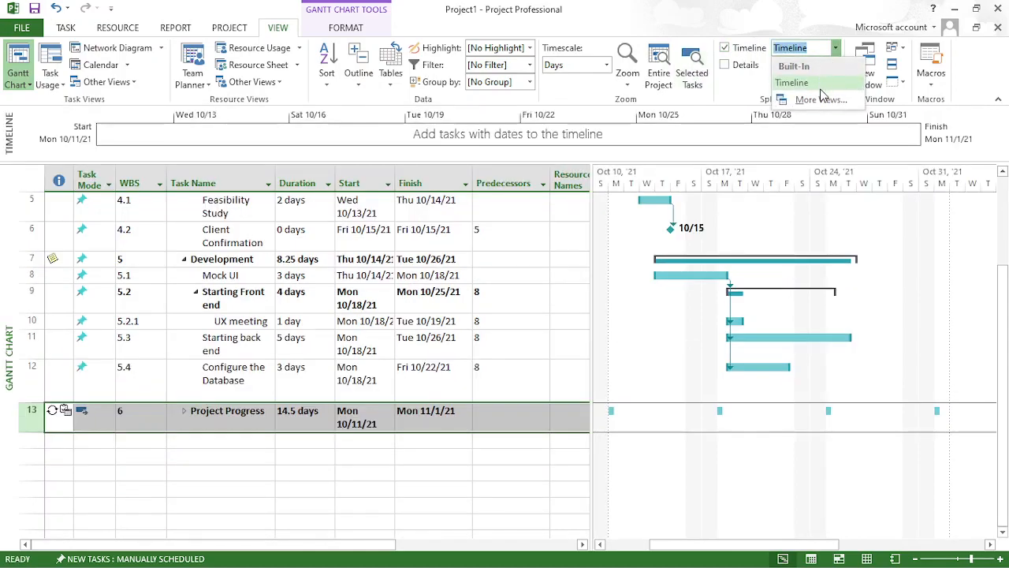
left_click(779, 30)
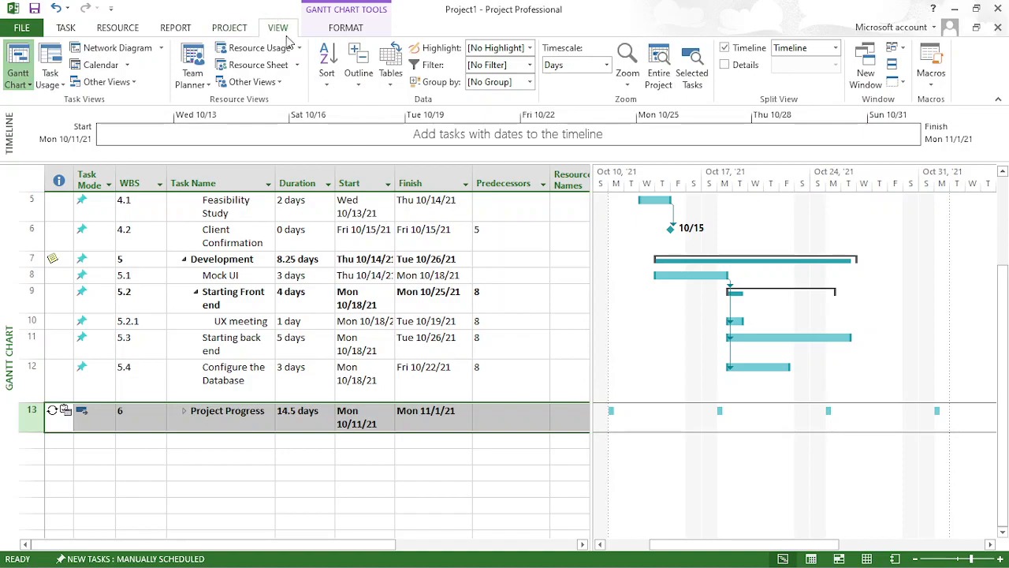
- Switch from the Gantt chart to the Resource Sheet view
left_click(69, 31)
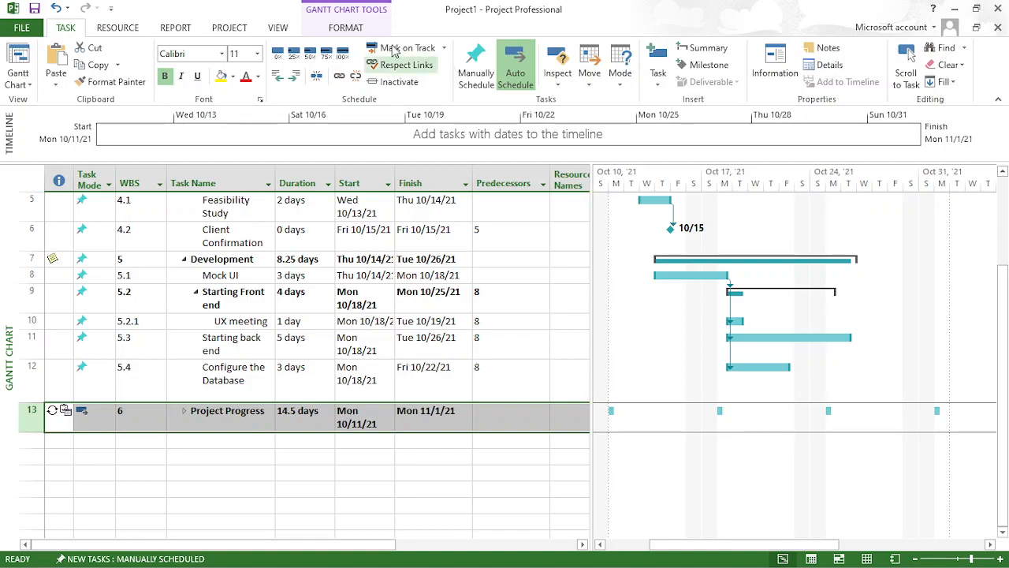
left_click(280, 29)
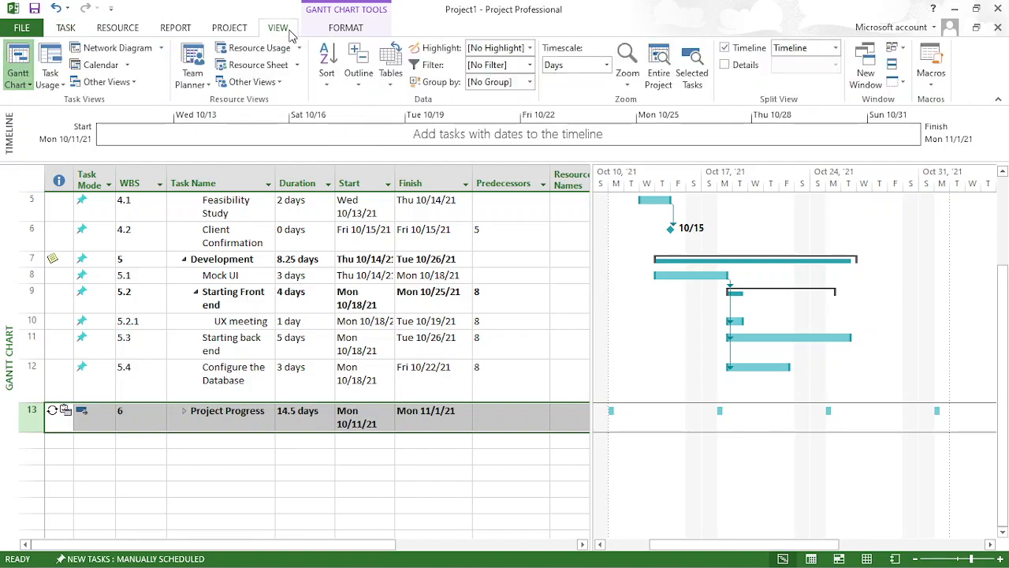
left_click(250, 68)
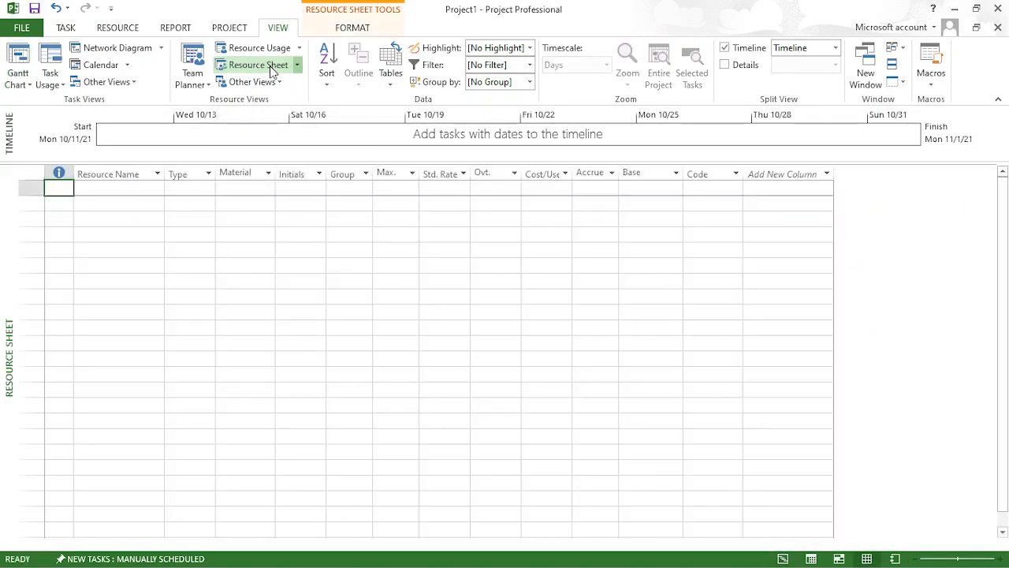
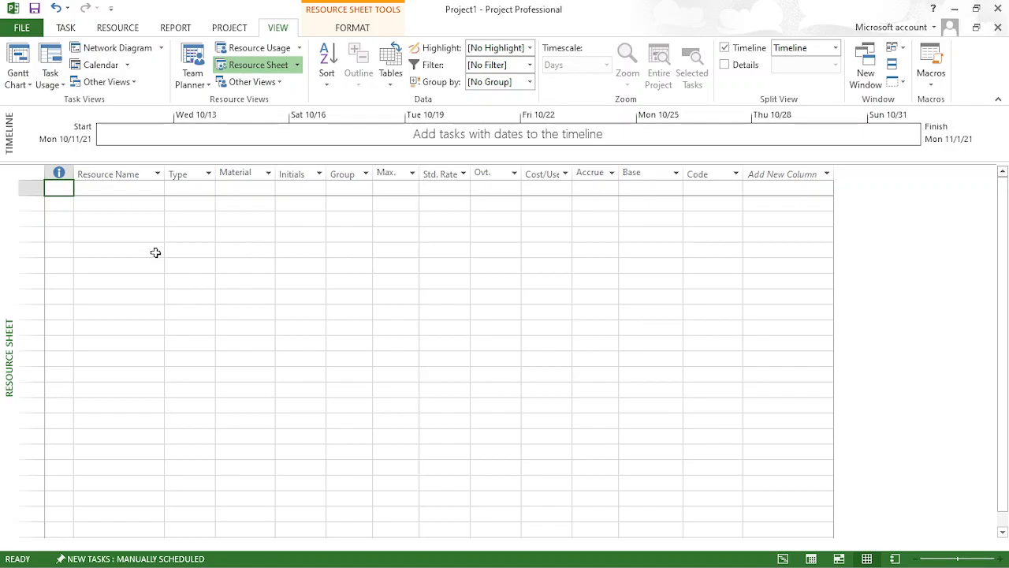
key("alt+F4")
key("n")
left_click(199, 226)
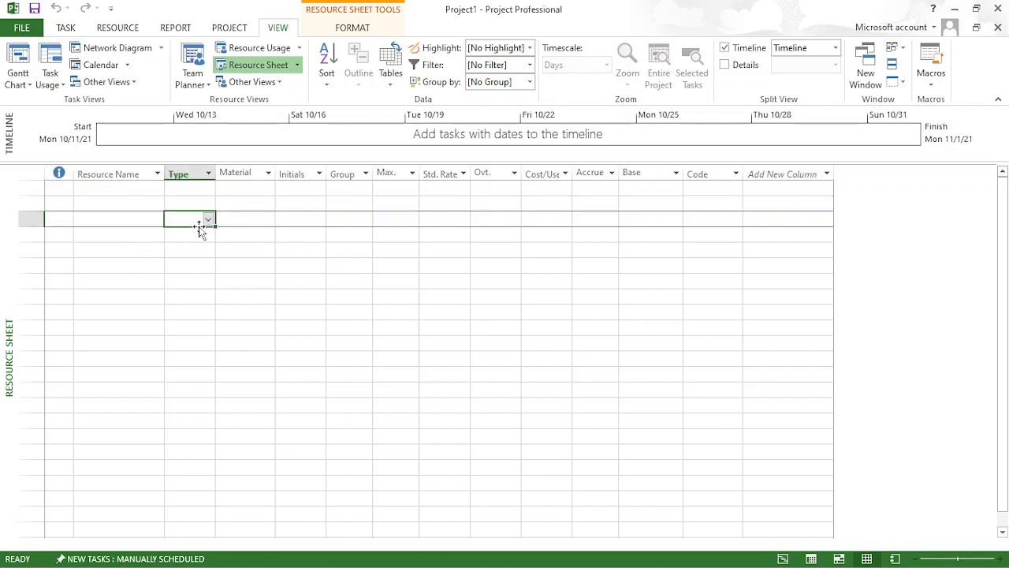
- Add a resource named "Software Eng" in the first row of the resource sheet
left_click(57, 188)
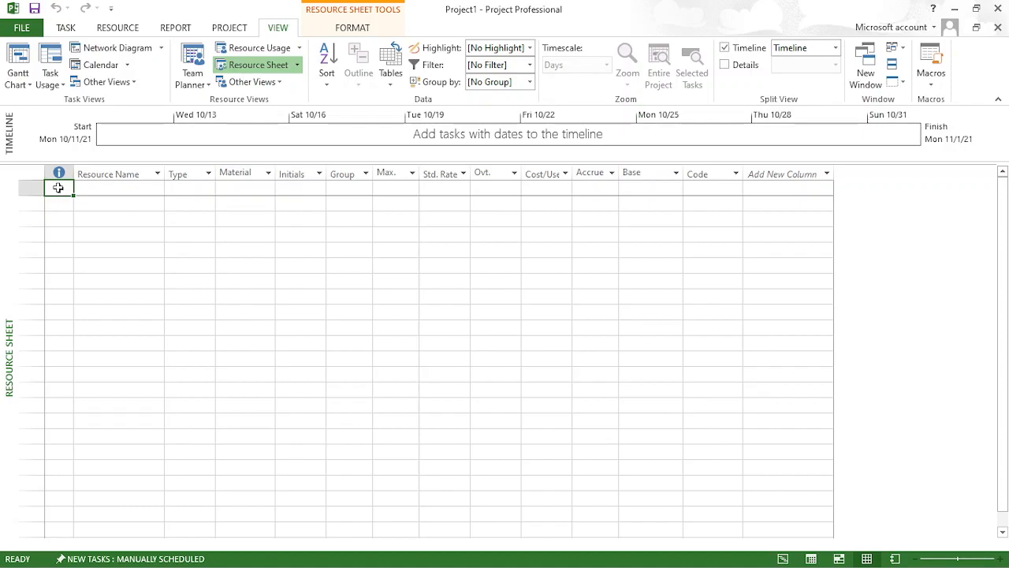
key("Tab")
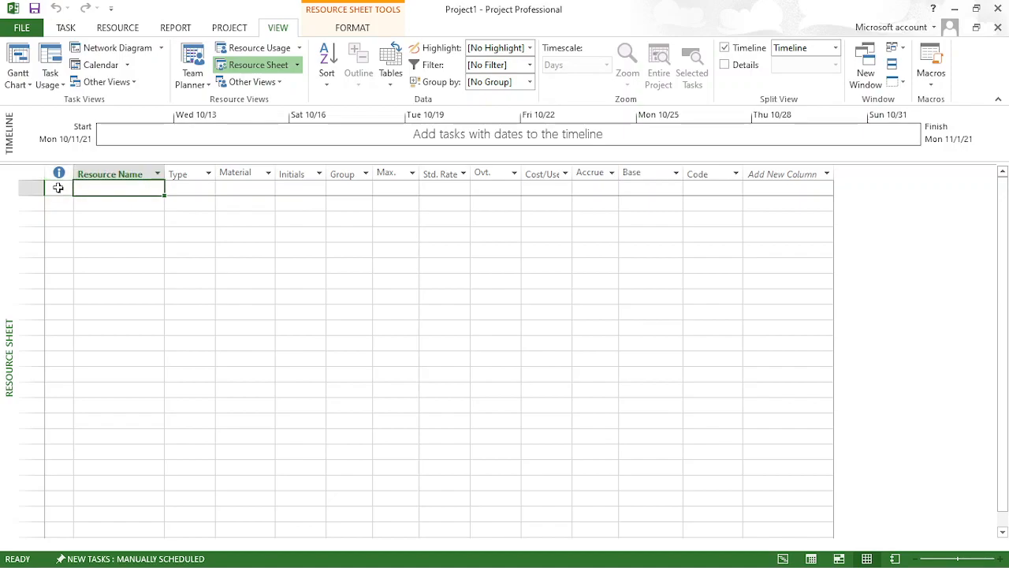
type("Softwa")
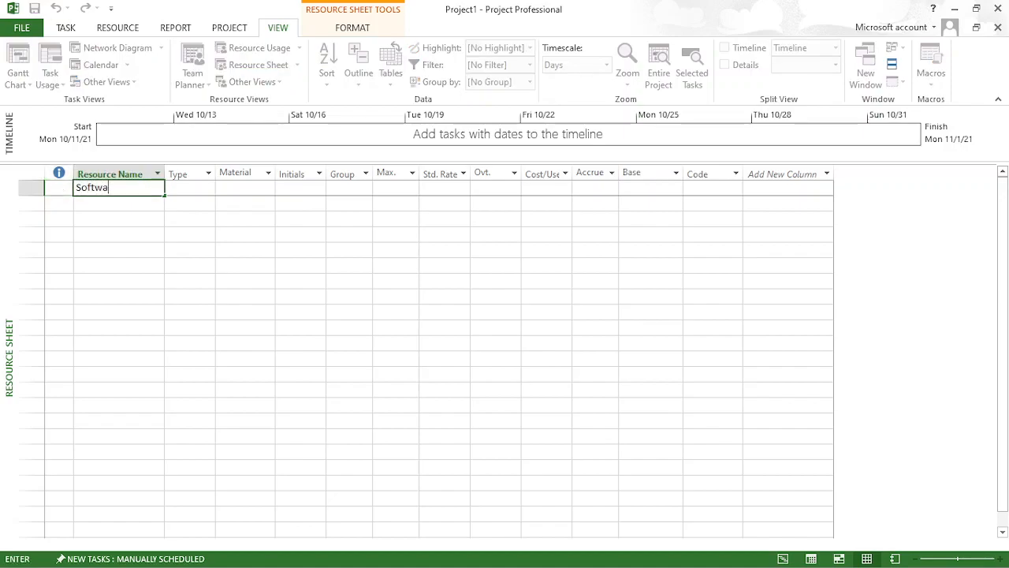
type("re Eng")
key("Return")
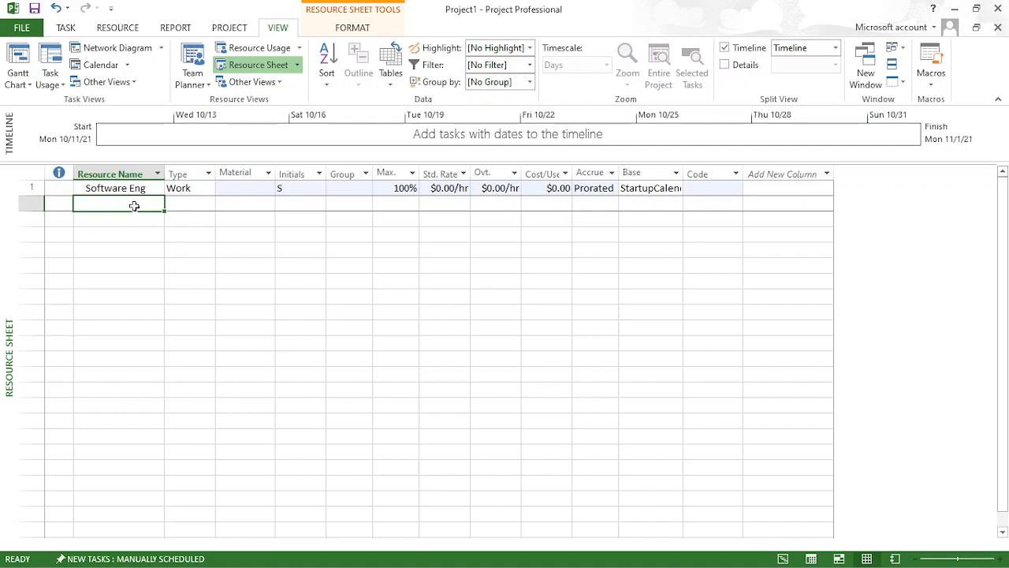
- Add a second resource below Software Eng, entering the staff member's name as the resource name
type("m")
type(" M")
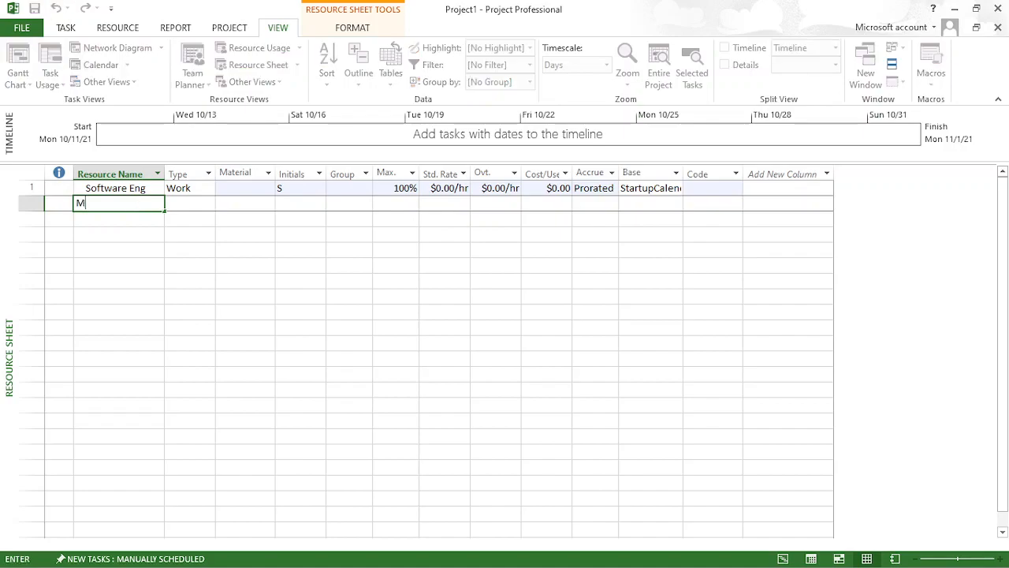
type(" Caldera")
key("Return")
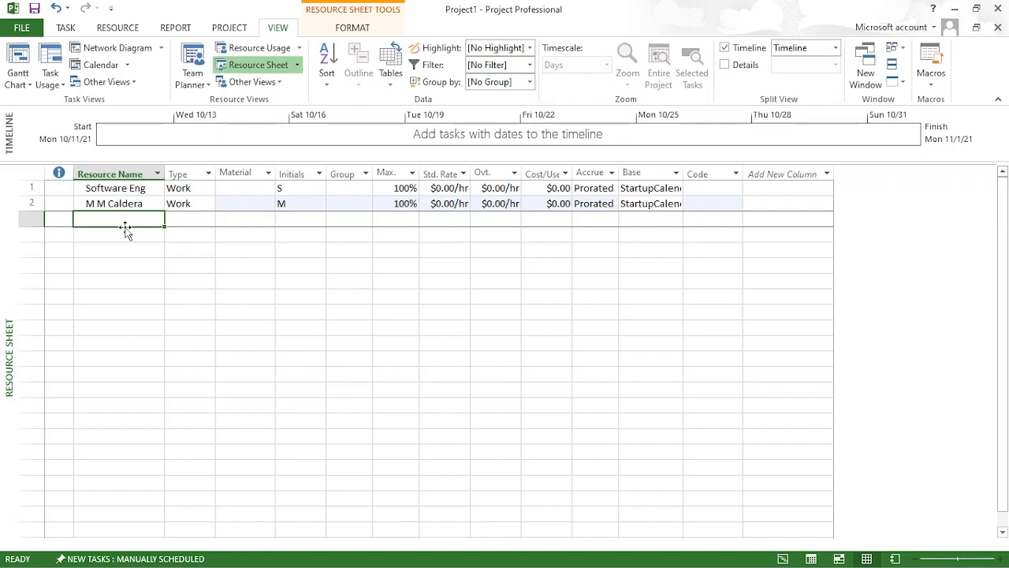
left_click(138, 191)
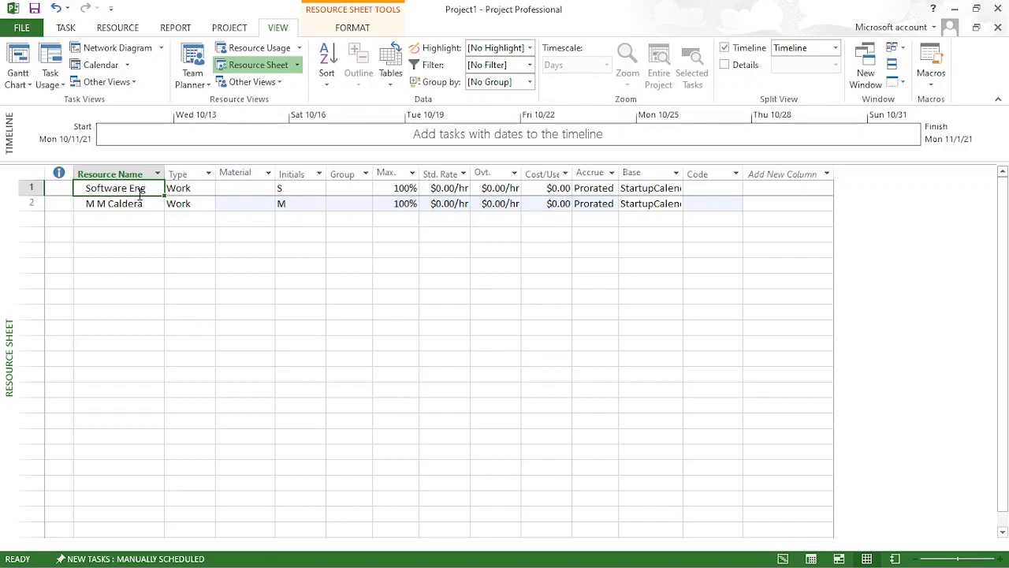
- Add a third resource named "Cleaning staff" in the next empty row
left_click(142, 220)
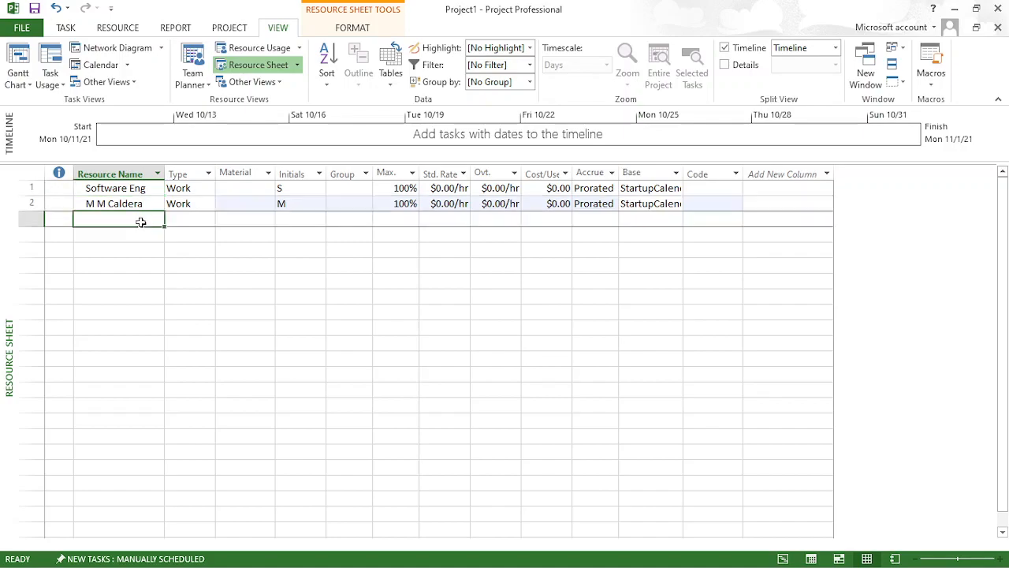
type("Cleaning")
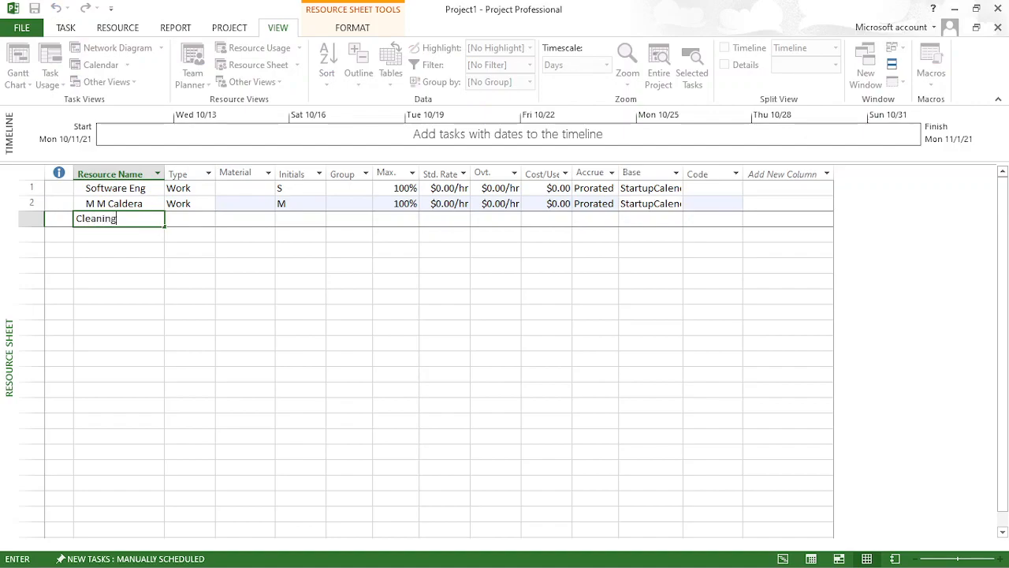
type(" staff")
key("Return")
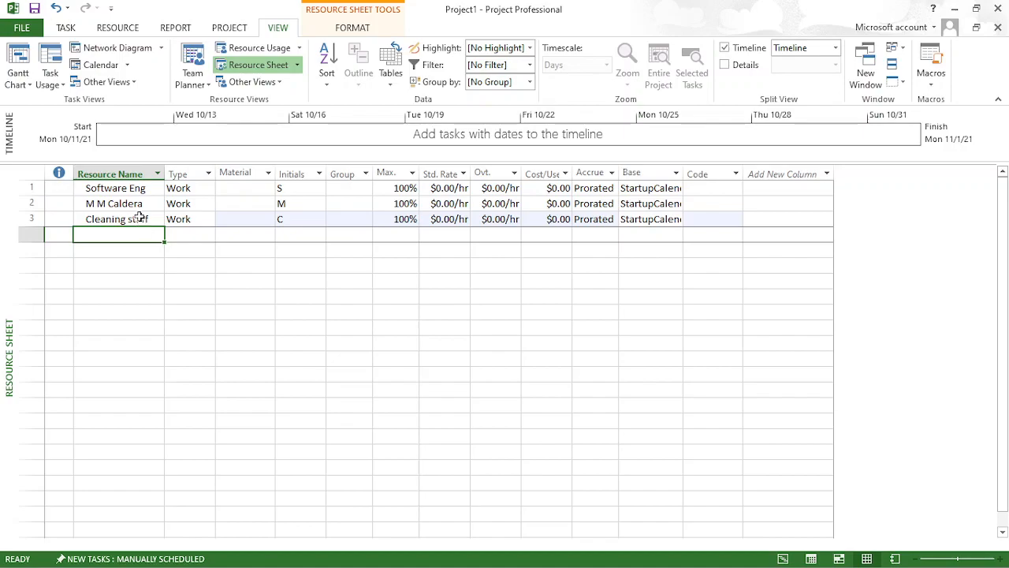
- Set the maximum units of the second resource, the named staff member, to 50%
left_click(138, 190)
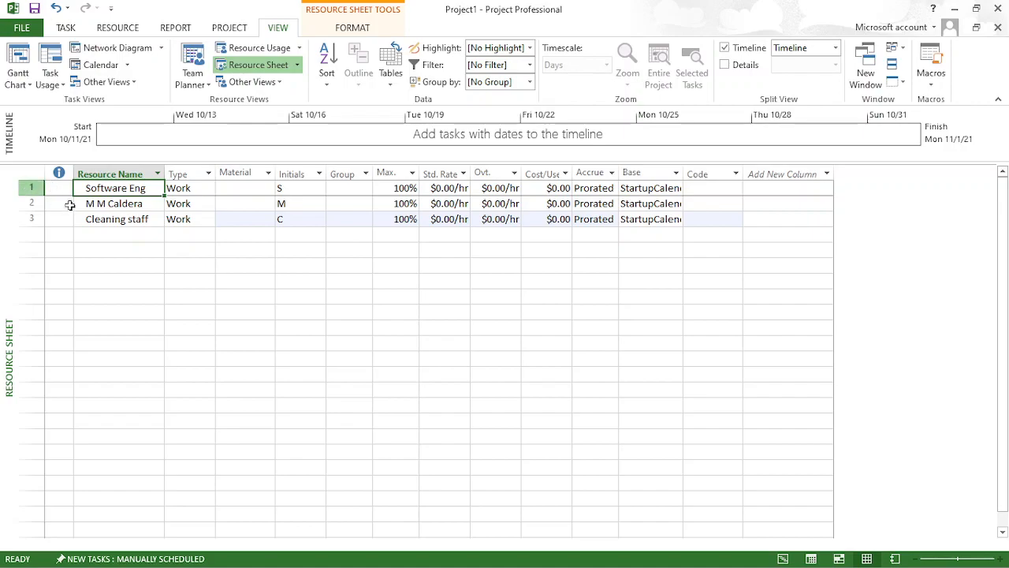
left_click(191, 189)
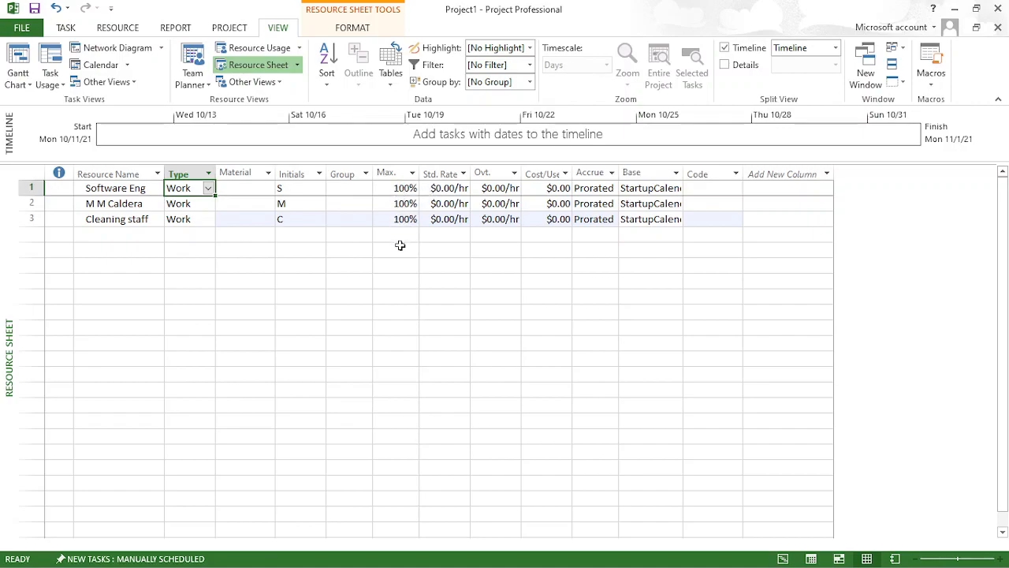
left_click(405, 203)
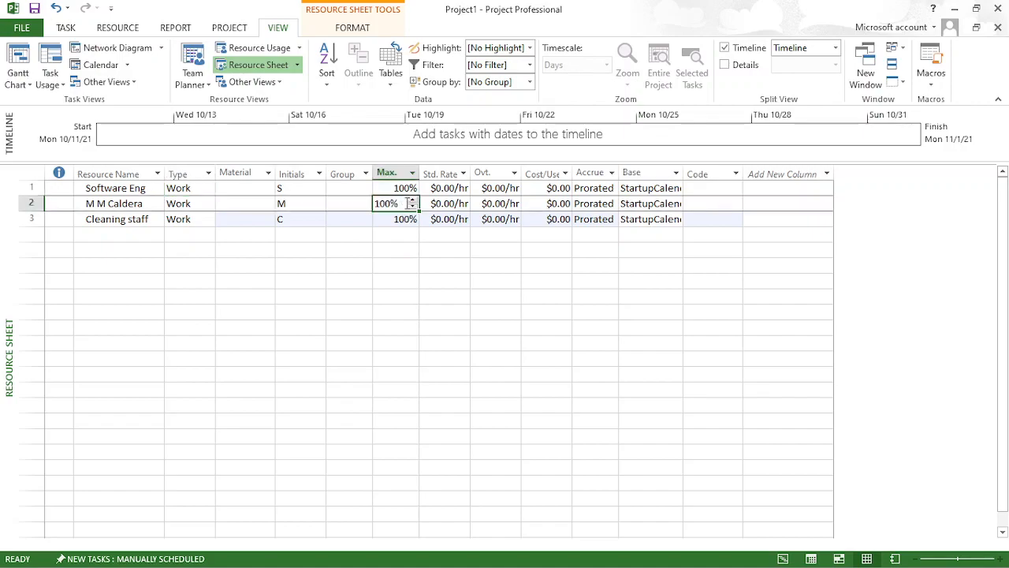
double_click(400, 204)
key("BackSpace")
type("50")
key("Return")
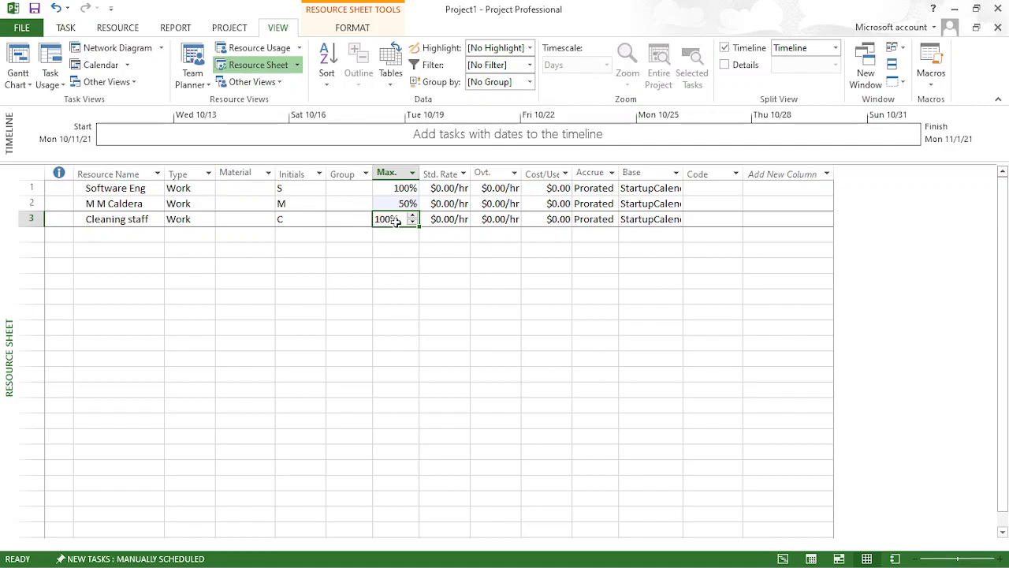
- Set the maximum units of the Cleaning staff resource to 200%
key("BackSpace")
type("5")
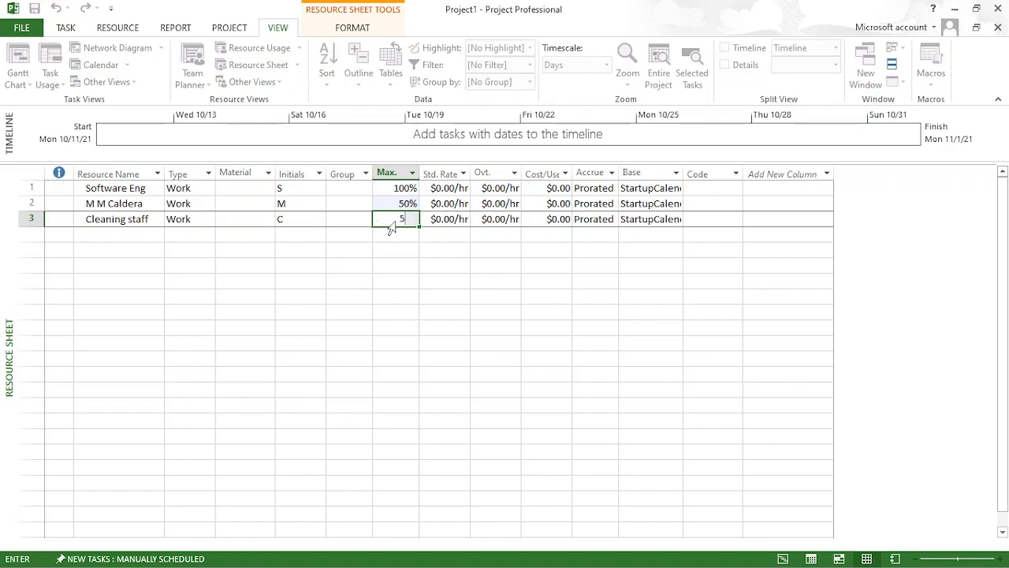
key("BackSpace")
type("200")
key("Return")
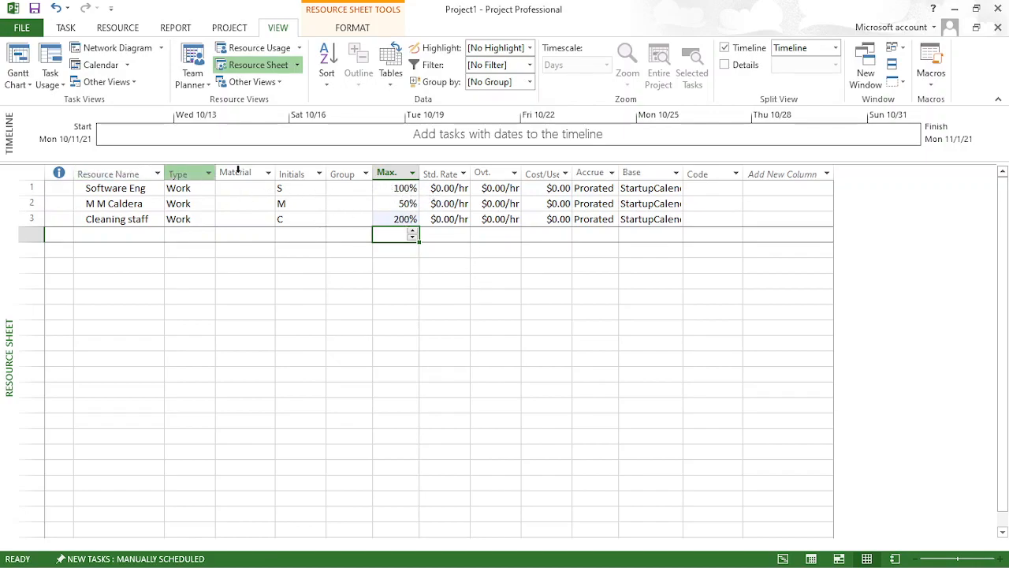
left_click(395, 219)
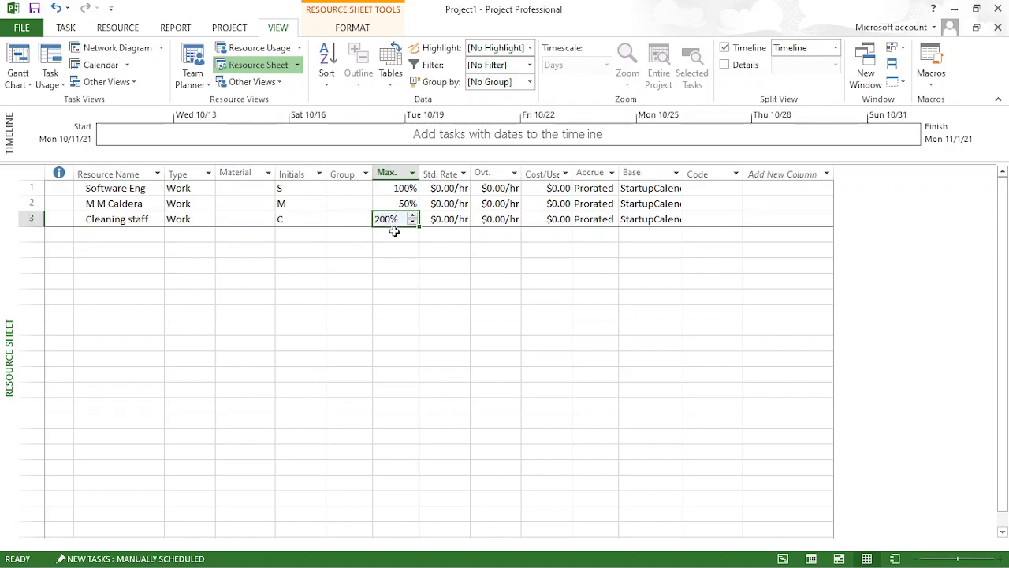
left_click(394, 237)
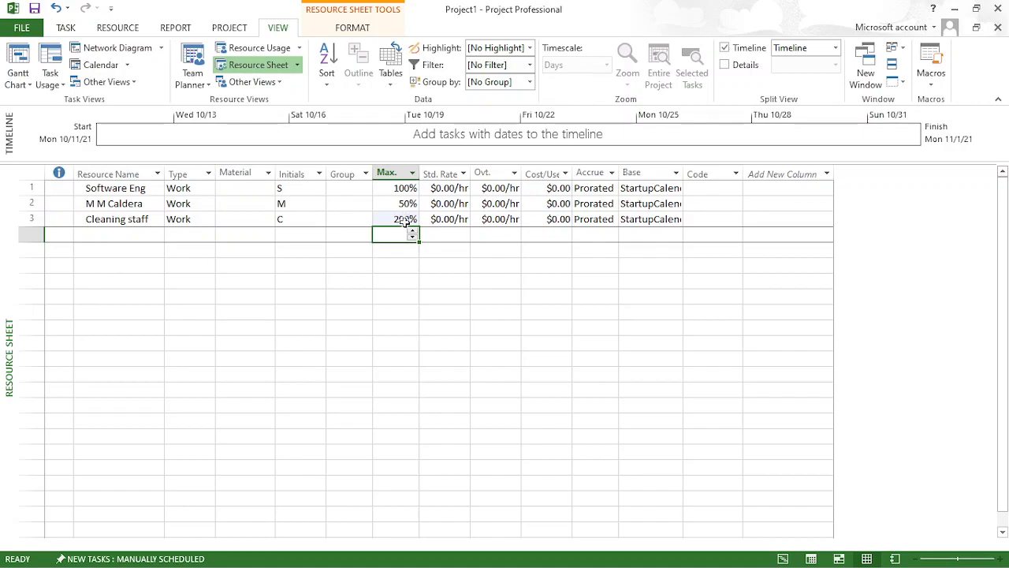
- Set the standard rates of the three resources to $10, $2 and $3 per hour in row order, and save the project changes
left_click(457, 189)
type("10")
key("Return")
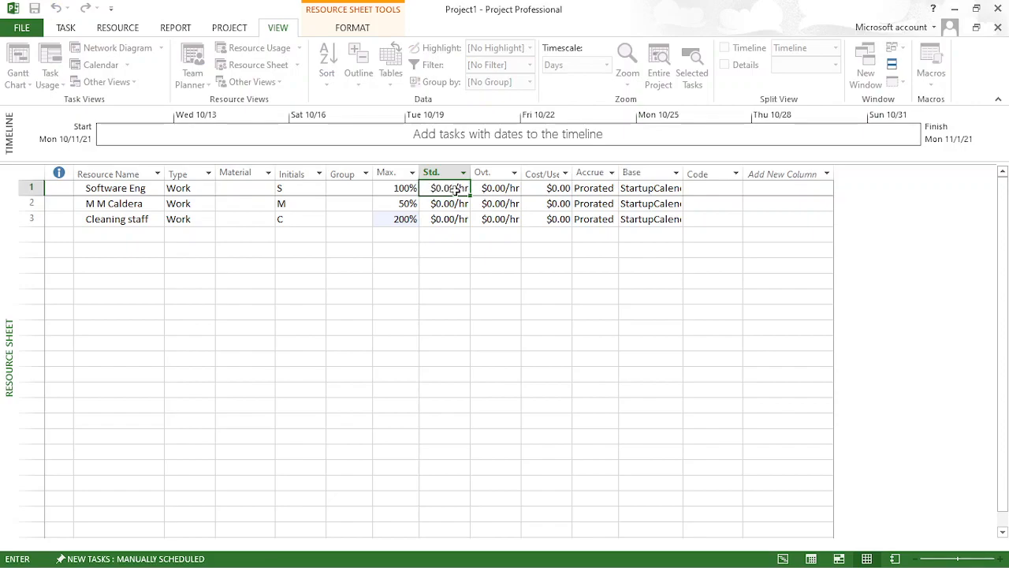
type("2")
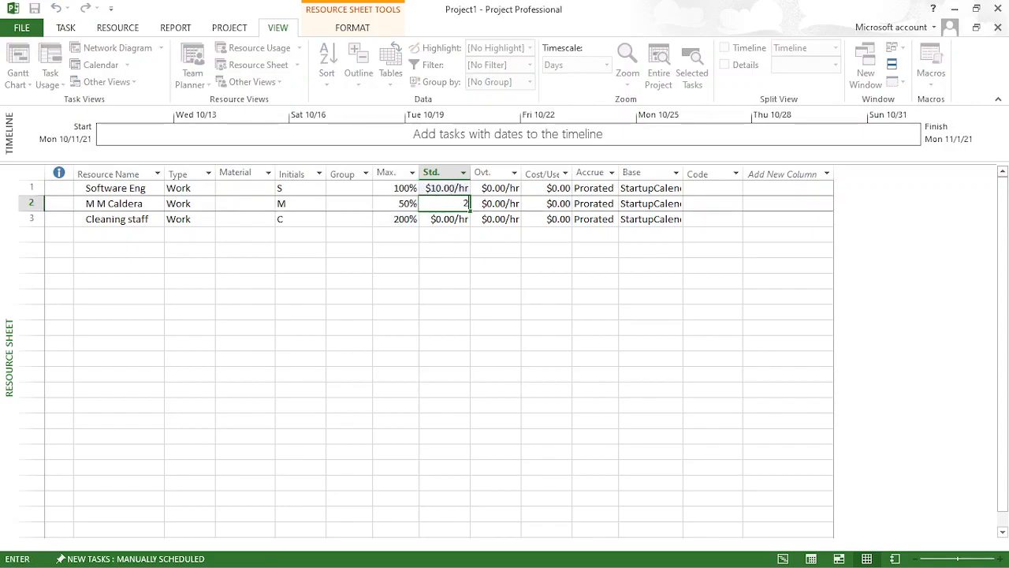
key("Return")
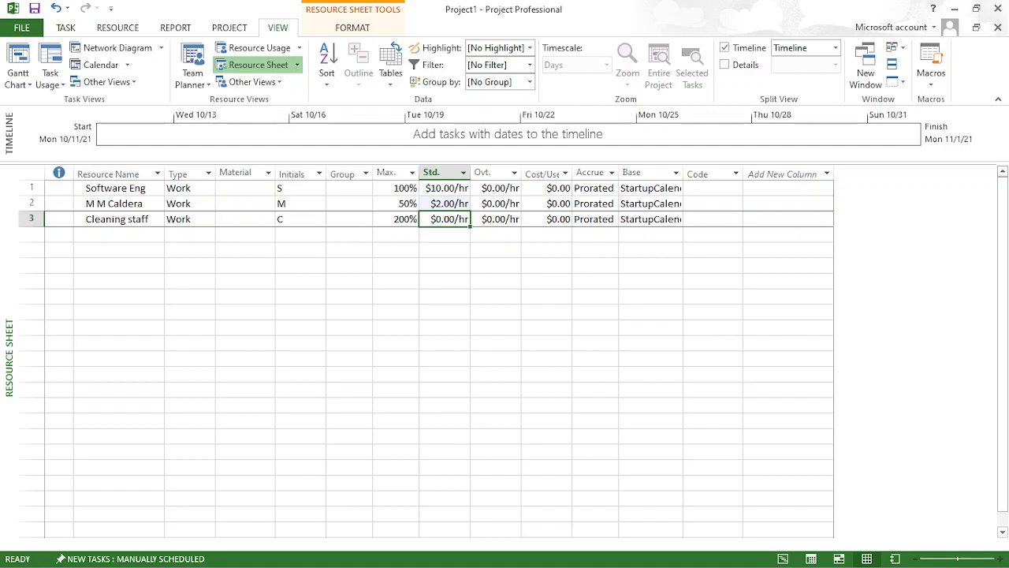
type("3")
key("Return")
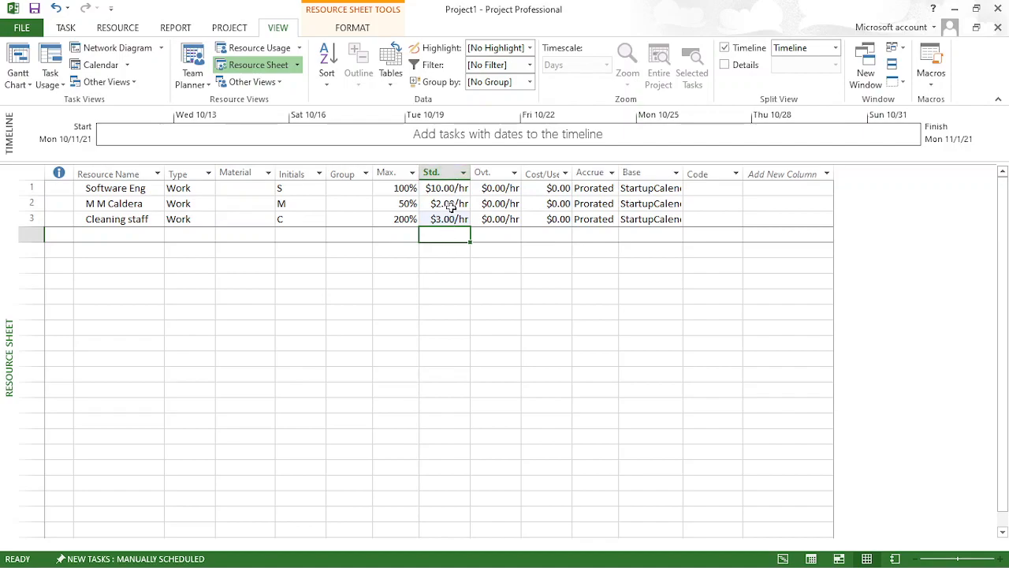
key("alt+F4")
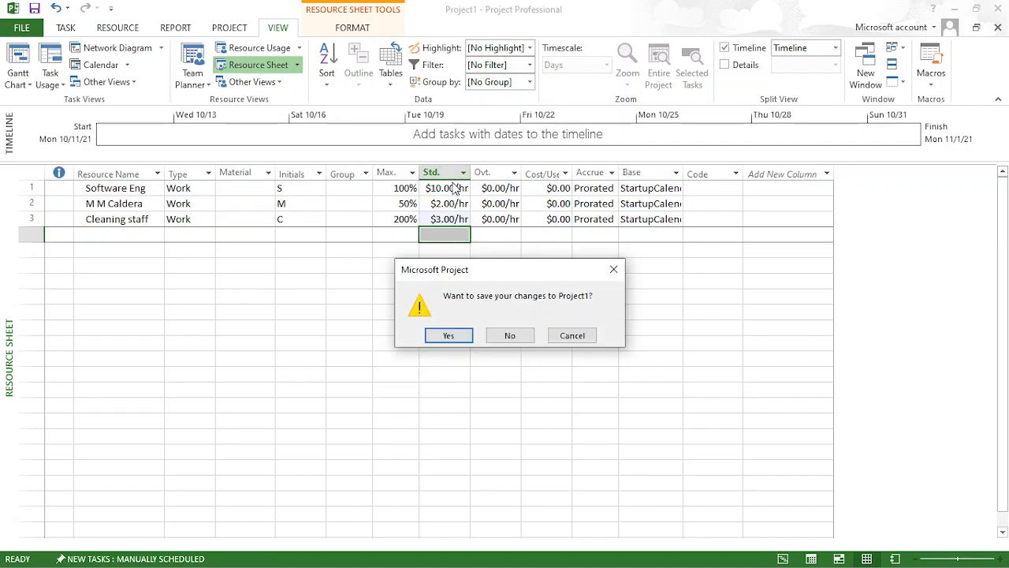
left_click(447, 335)
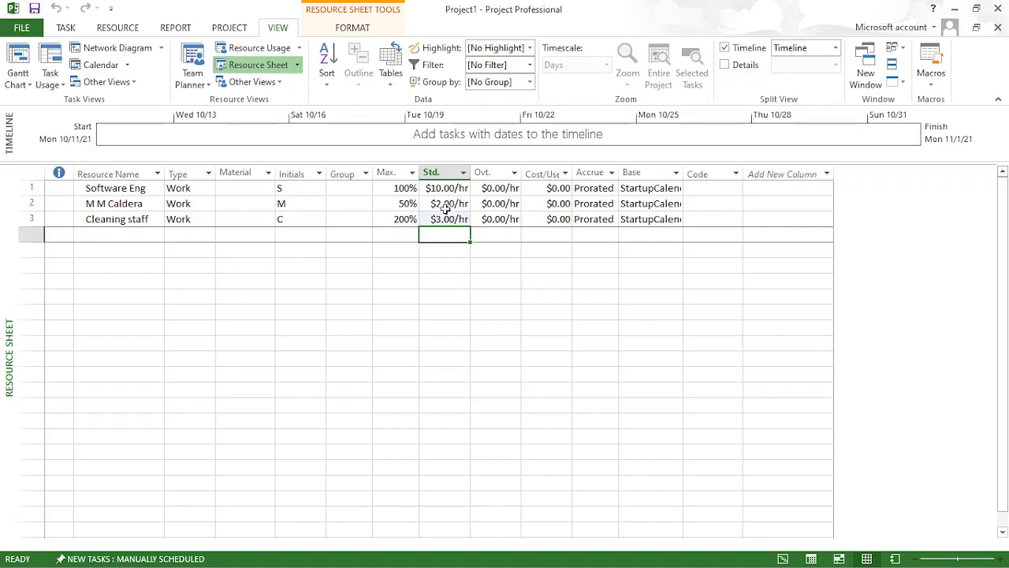
- Set the overtime rate of all three resources to $1.00 per hour
left_click(498, 190)
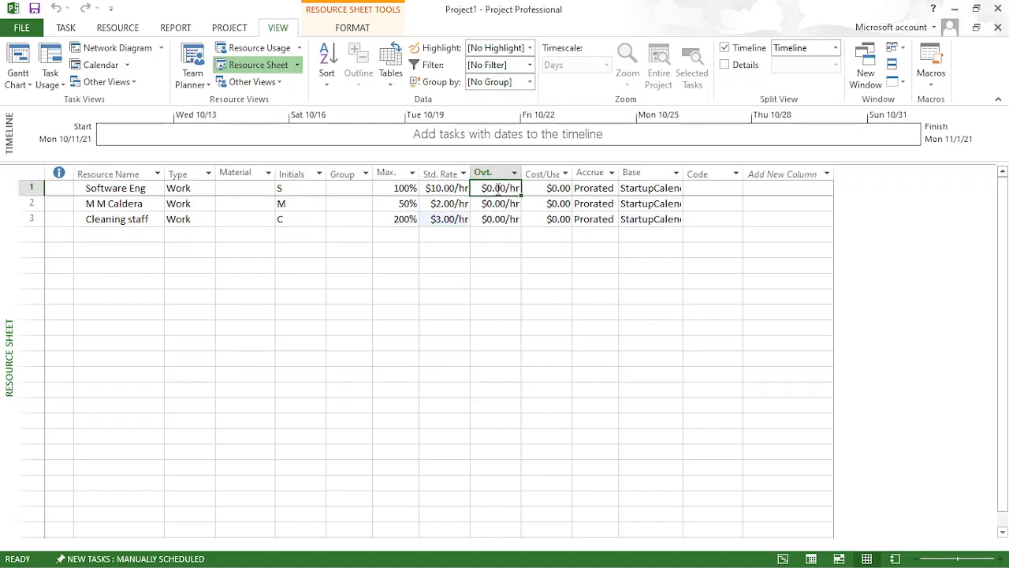
type("15")
key("Return")
type("1")
key("Return")
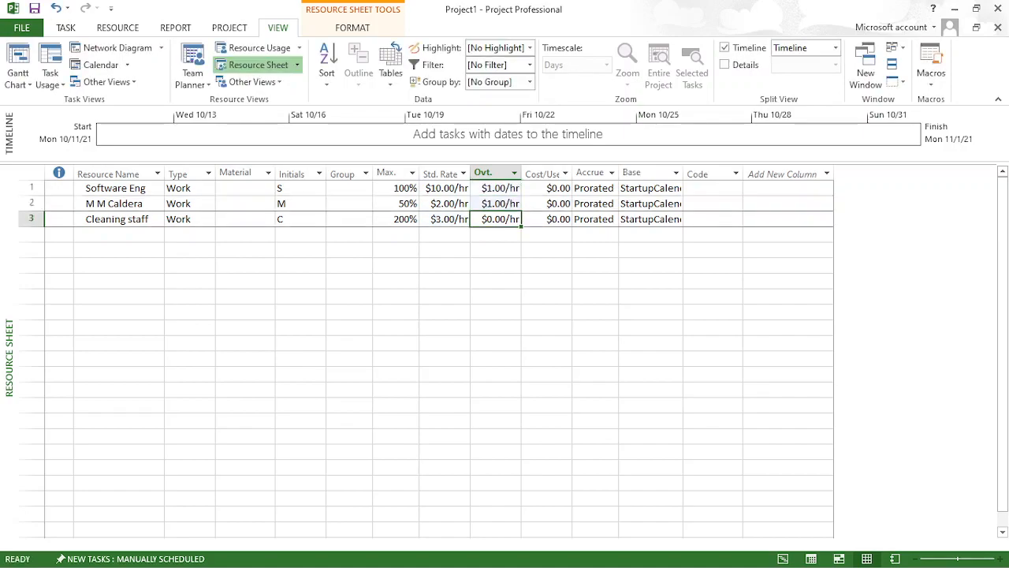
type("1")
key("Return")
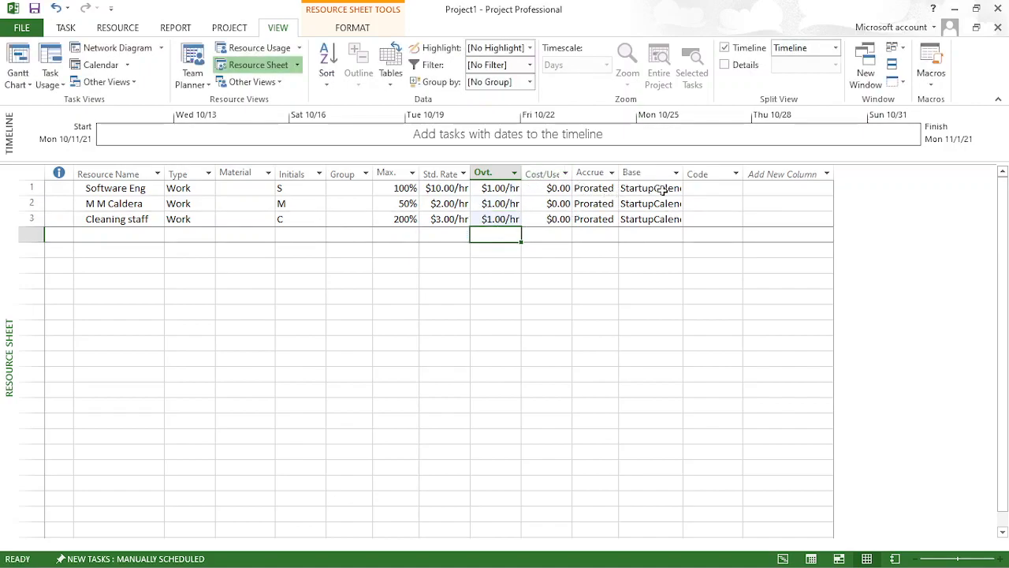
- Widen the Base Calendar column enough to show the full calendar names
right_click(711, 188)
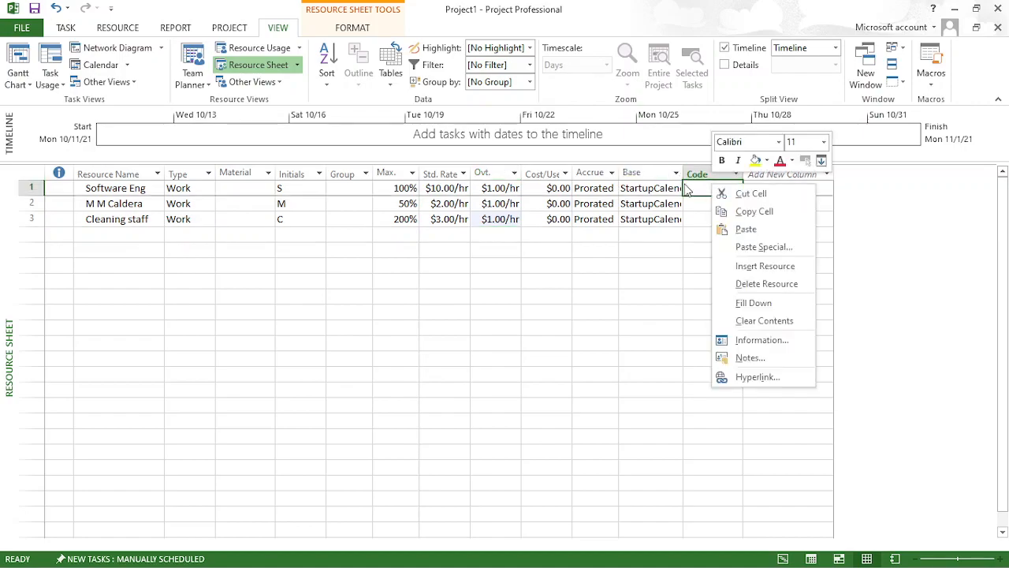
left_click(865, 203)
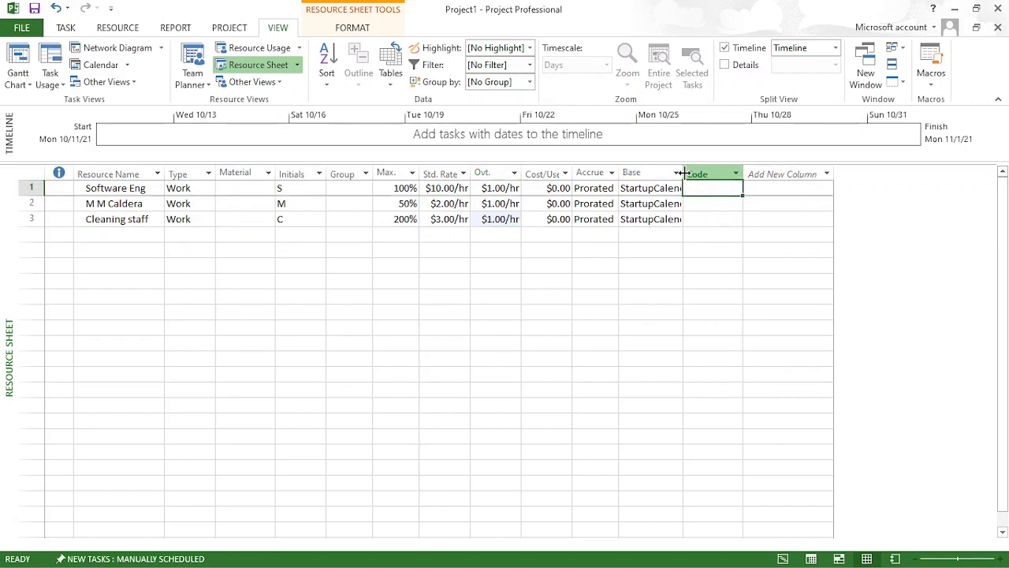
left_click_drag(681, 174, 714, 174)
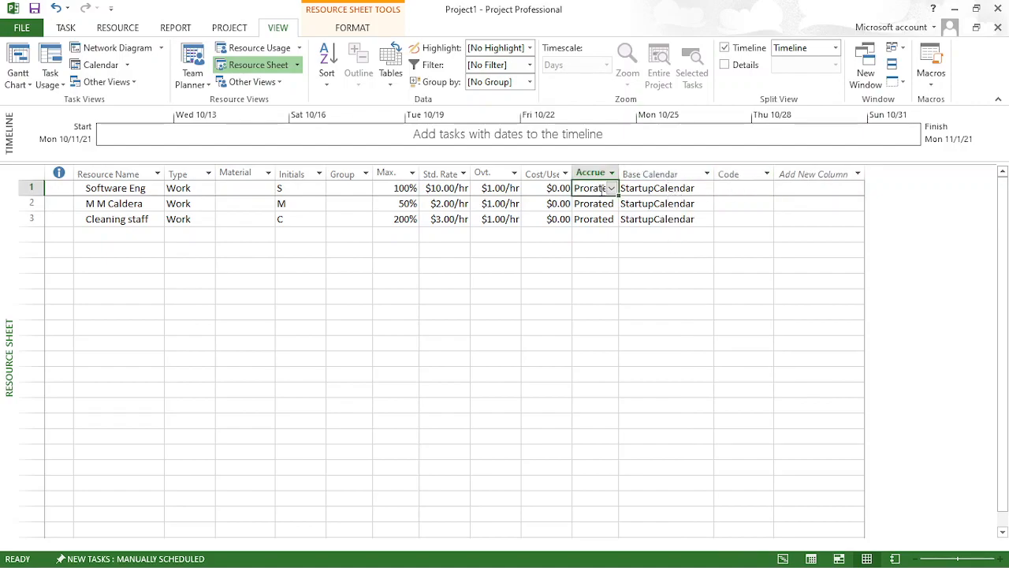
- Look at the cost accrual options available for the Software Eng resource without changing the setting
left_click(611, 189)
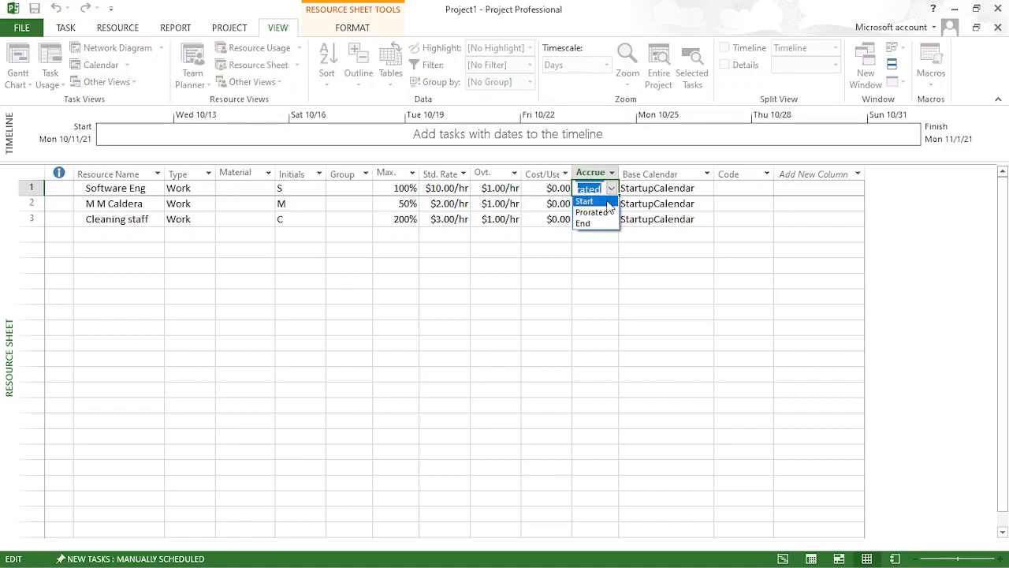
left_click(633, 244)
left_click(613, 249)
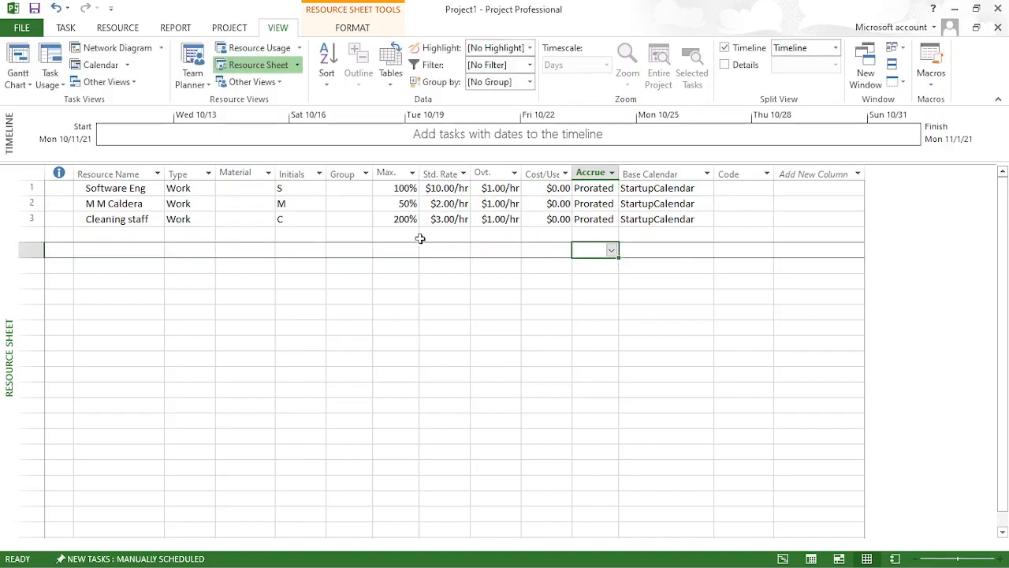
- Add a resource named Air Ticket below Cleaning staff and set its type to Cost
left_click(127, 230)
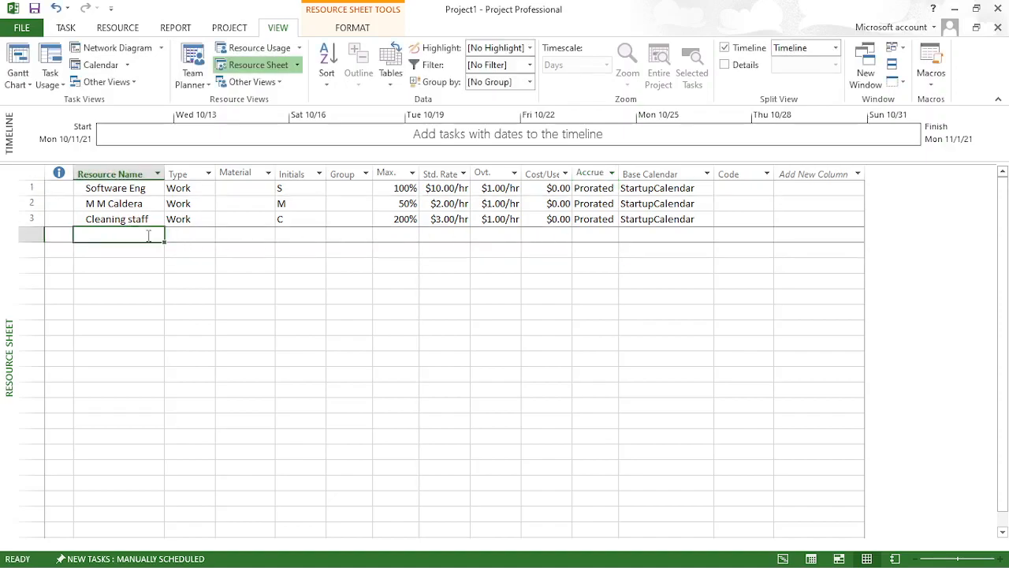
type("P")
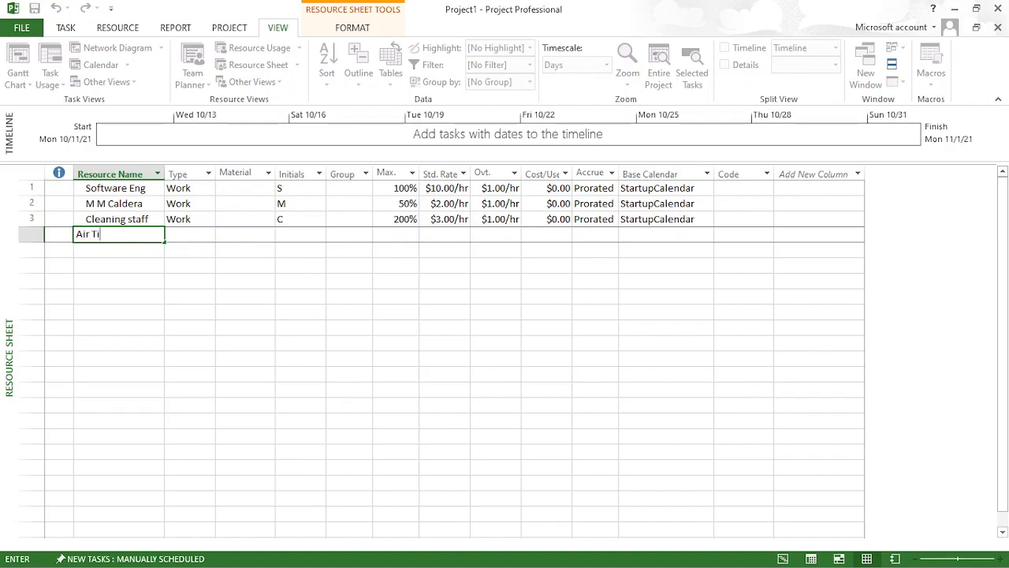
key("Return")
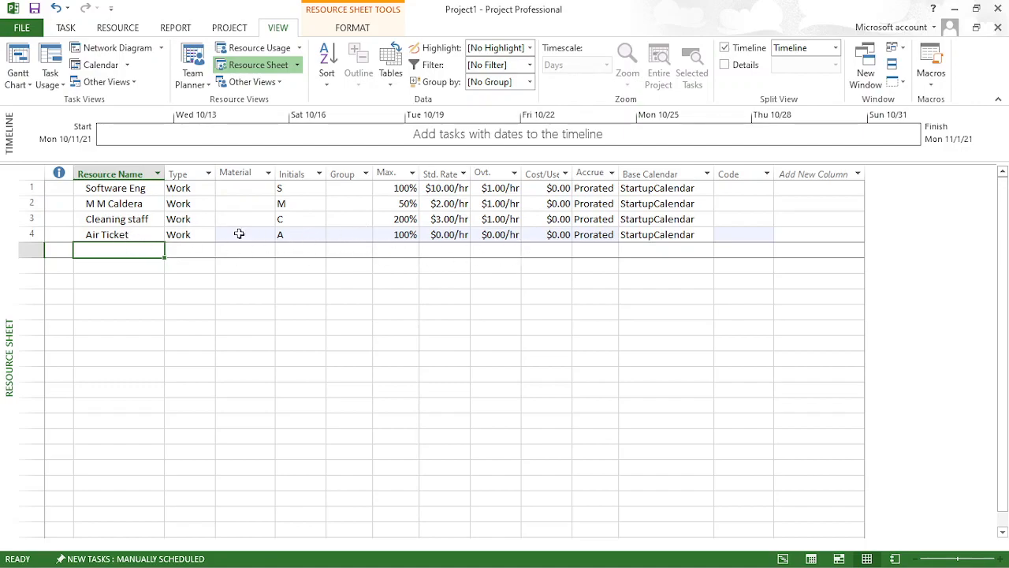
left_click(193, 235)
left_click(208, 236)
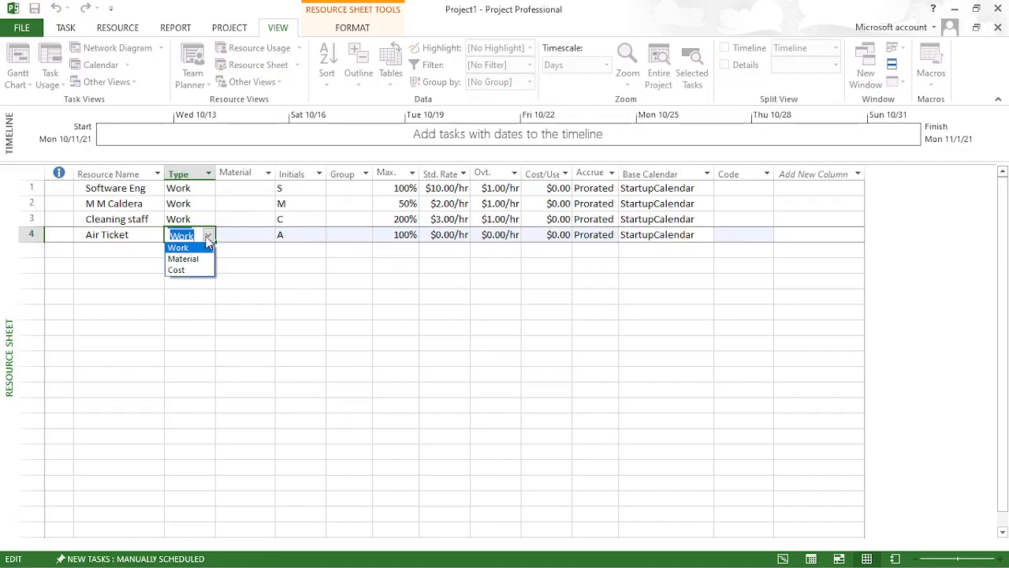
left_click(205, 270)
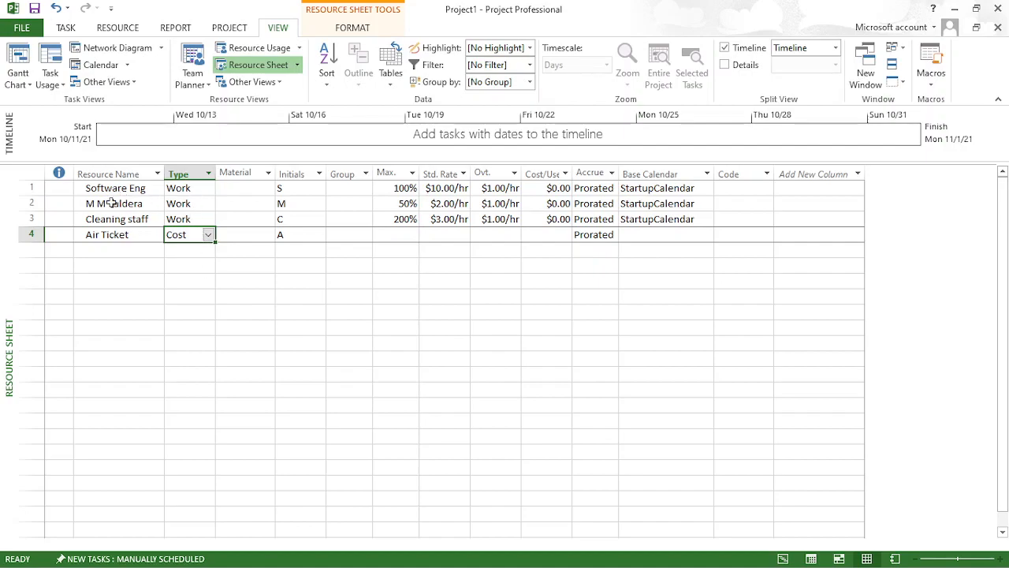
- Set the Air Ticket resource's cost accrual to Start
left_click(598, 234)
left_click(611, 236)
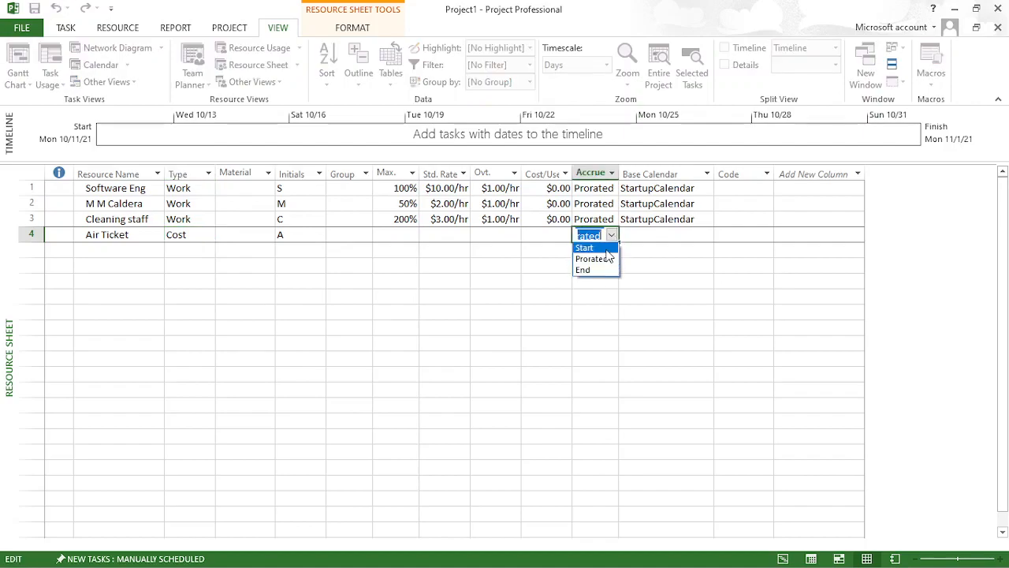
left_click(607, 249)
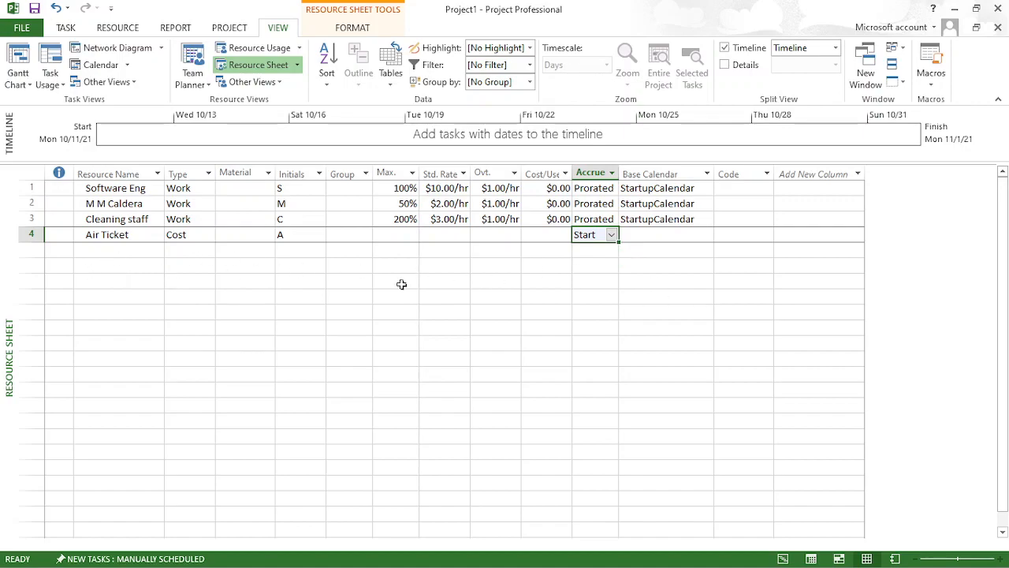
- Add a resource named Food below Air Ticket, choosing Work as its type
left_click(144, 253)
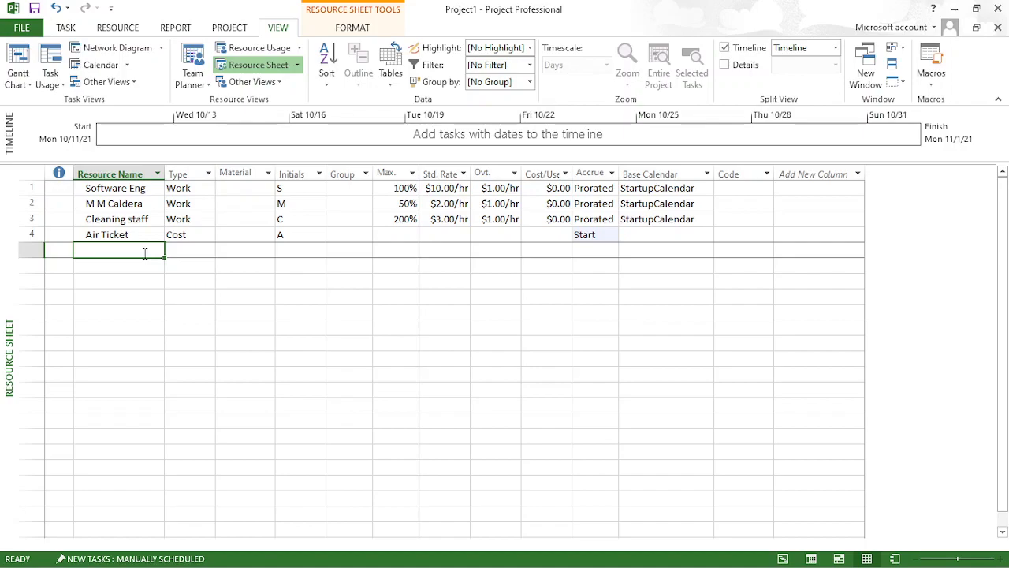
type("Foo")
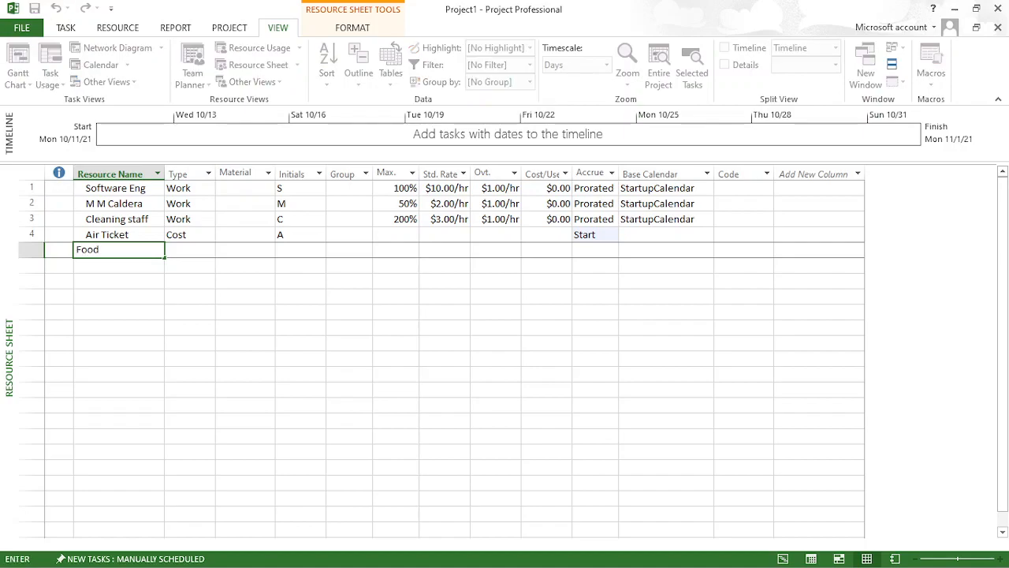
type("d")
key("Tab")
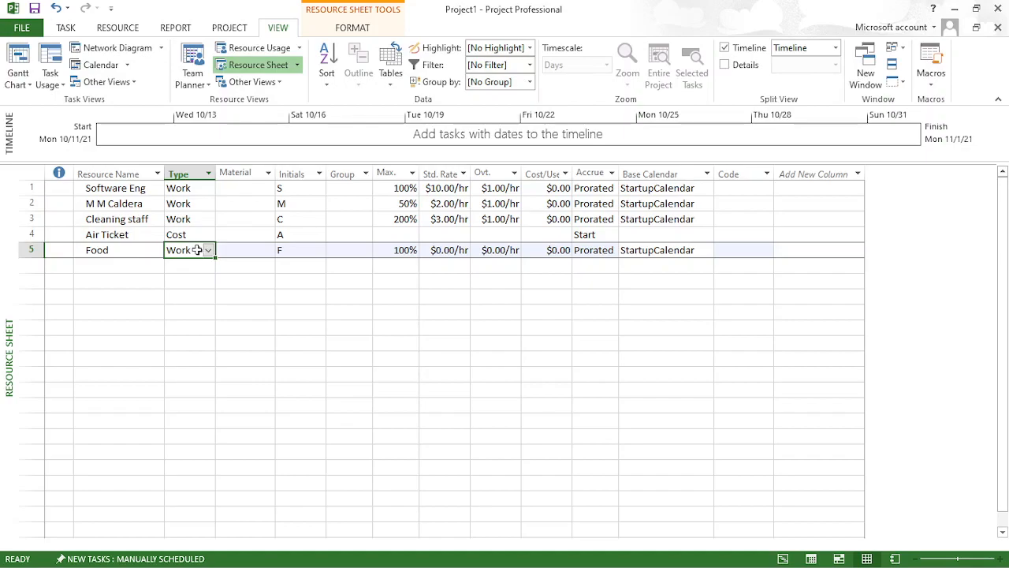
left_click(208, 250)
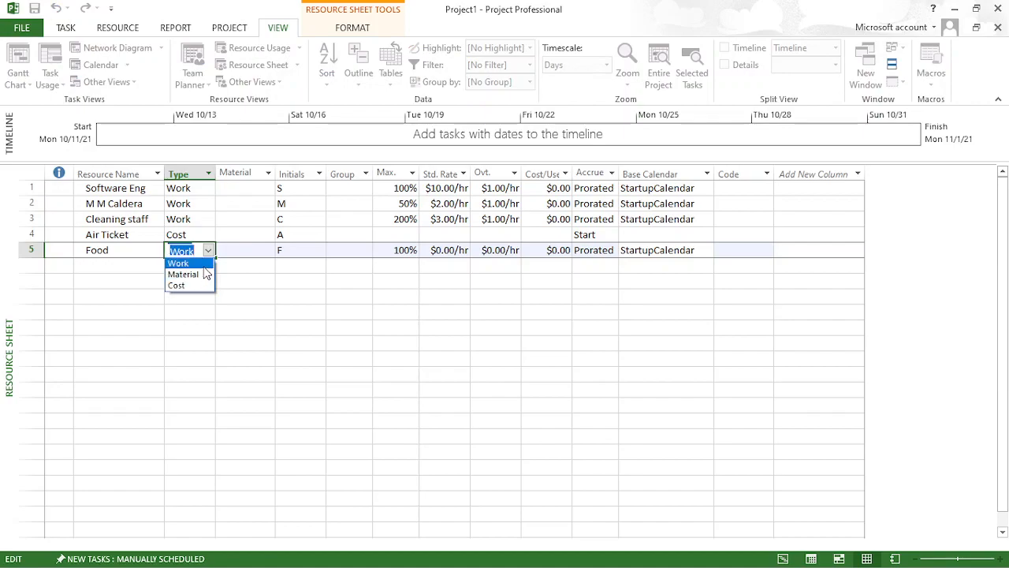
left_click(203, 264)
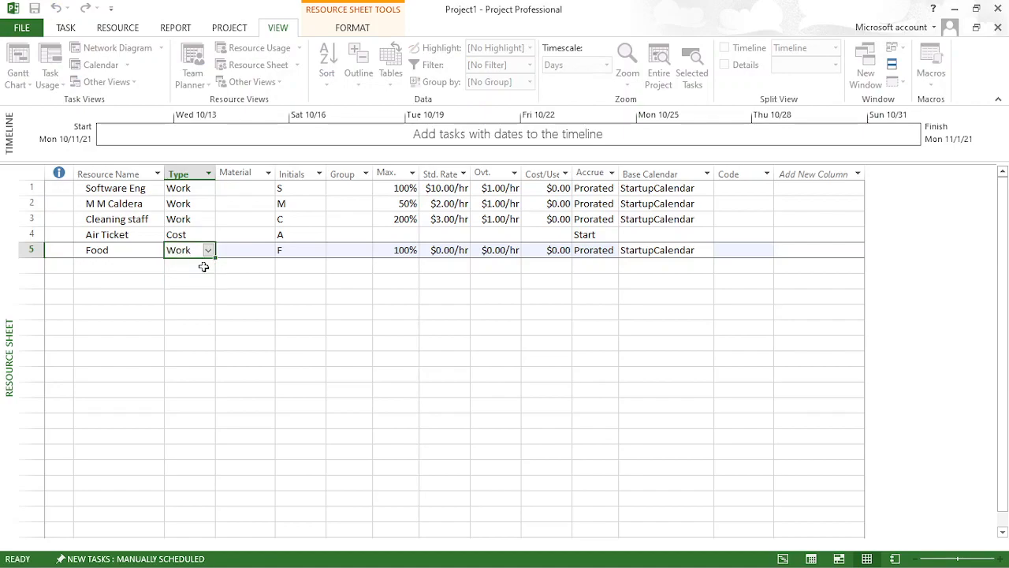
- Set the Food resource's cost per use to $100.00
left_click(405, 250)
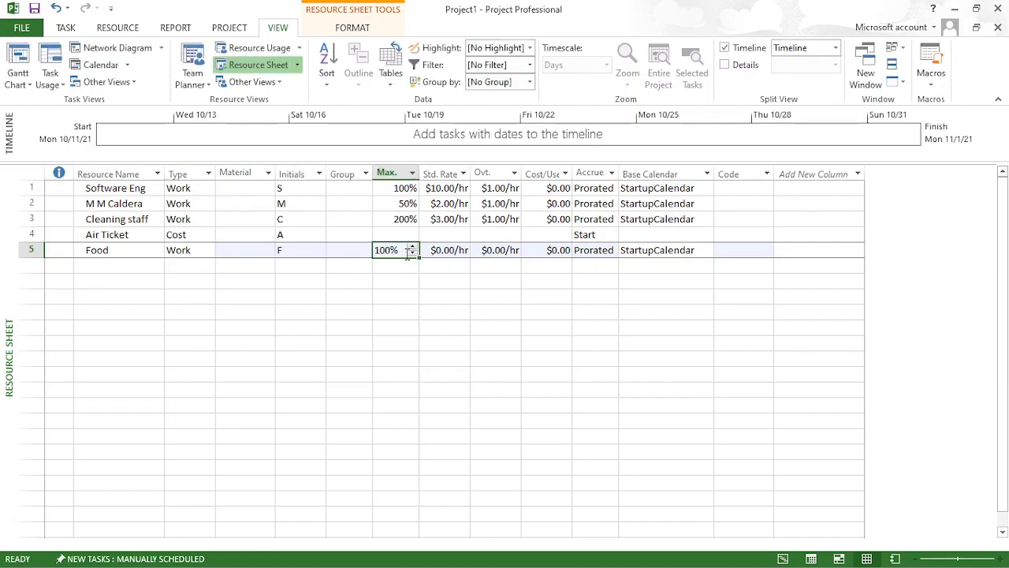
left_click(449, 251)
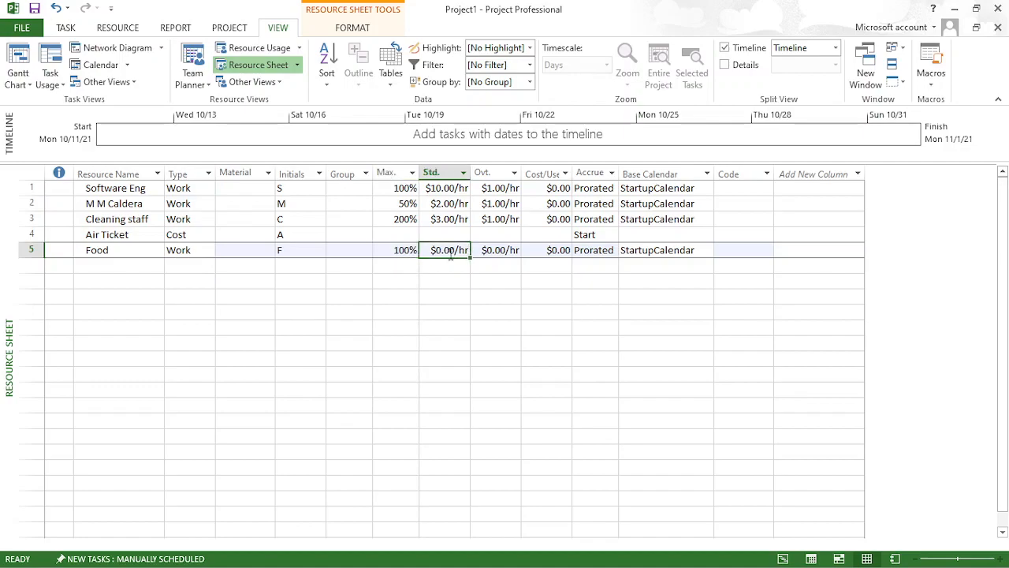
left_click(493, 251)
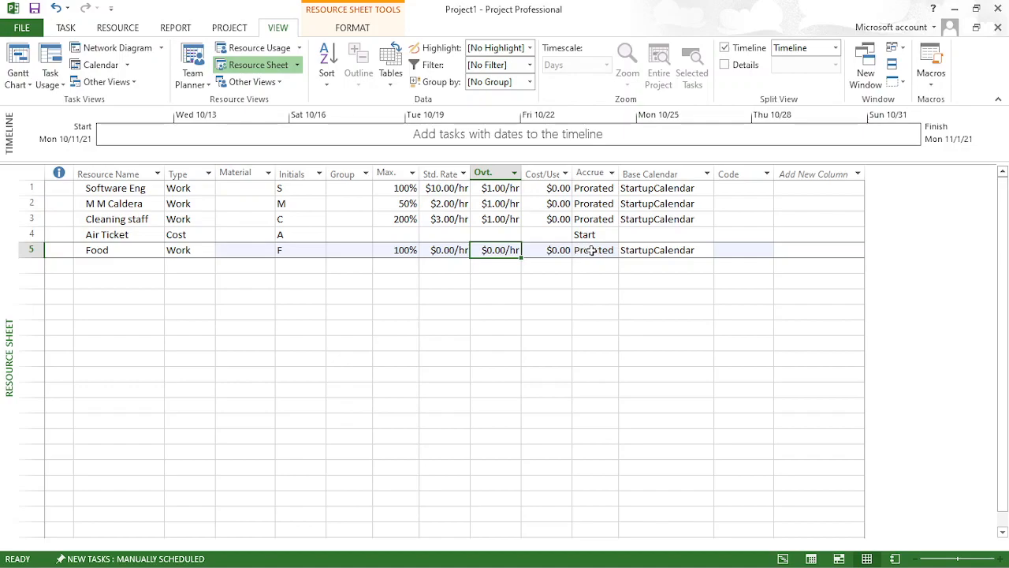
left_click(555, 252)
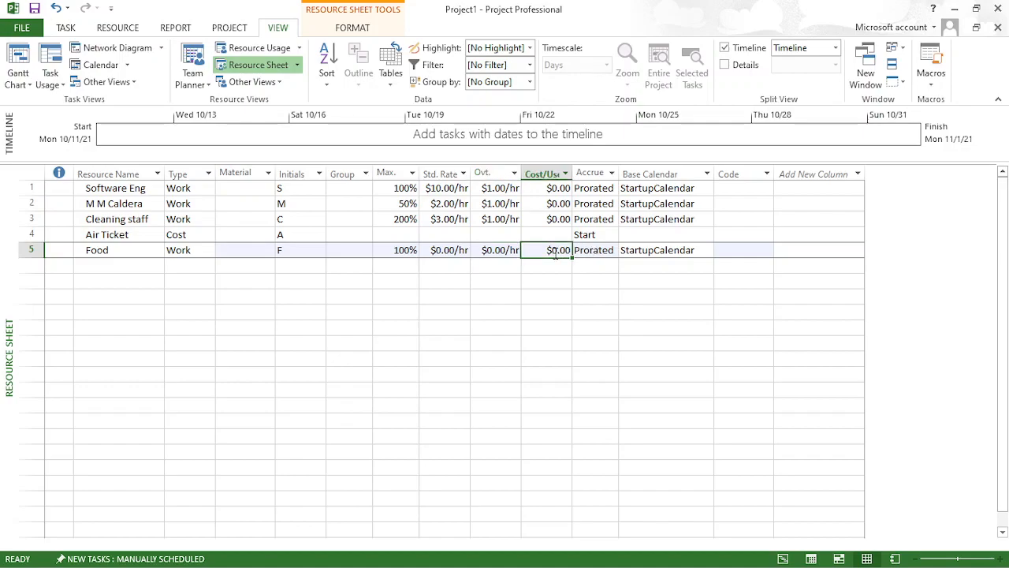
type("100")
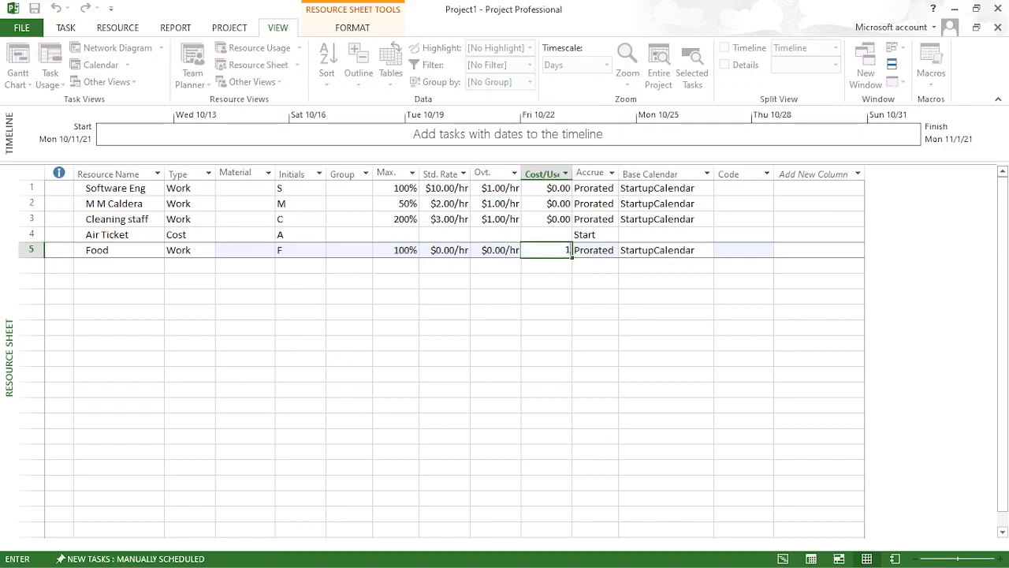
key("Return")
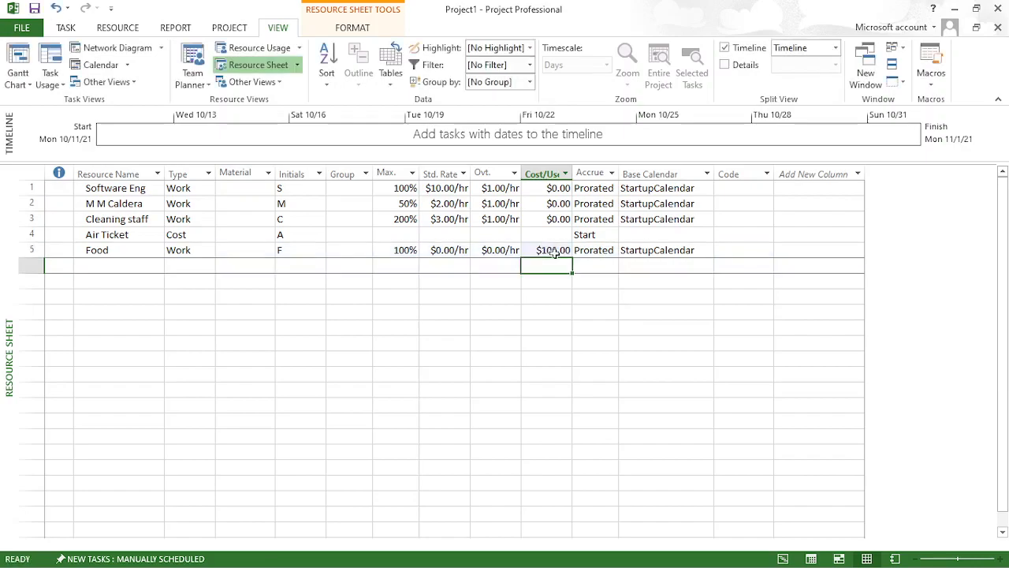
- Set the Food resource's cost accrual to End
left_click(598, 249)
left_click(611, 252)
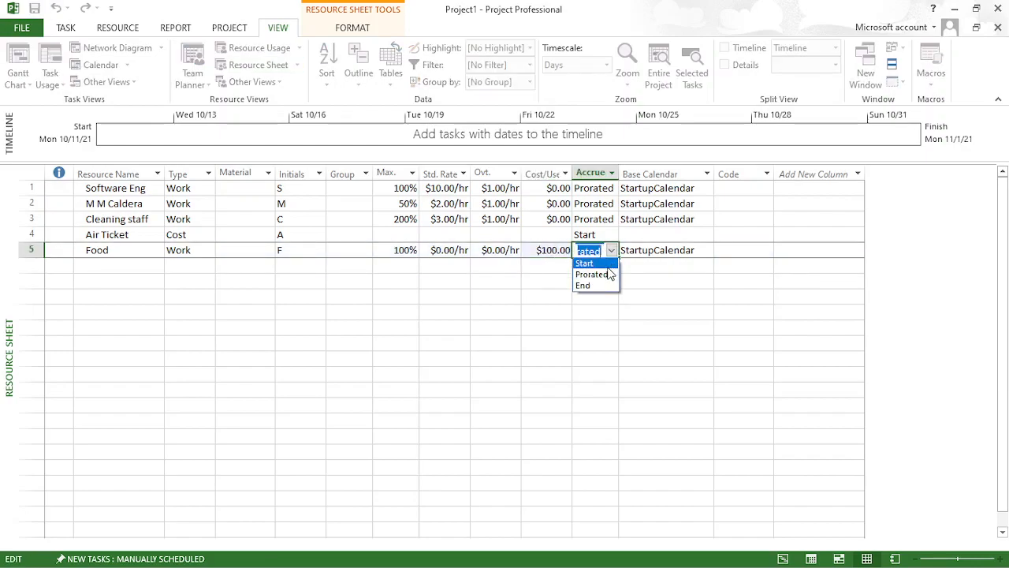
left_click(604, 285)
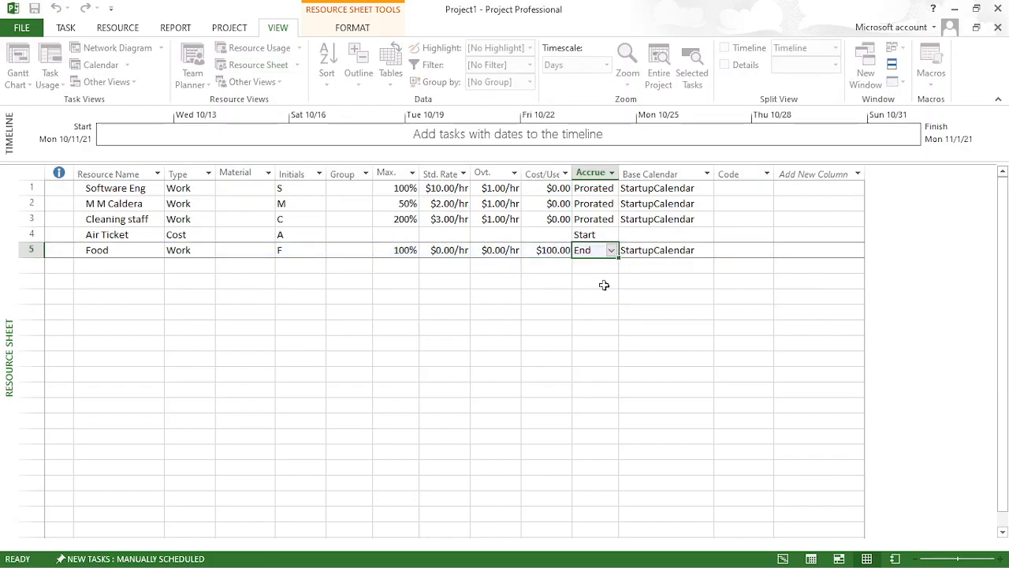
left_click(405, 359)
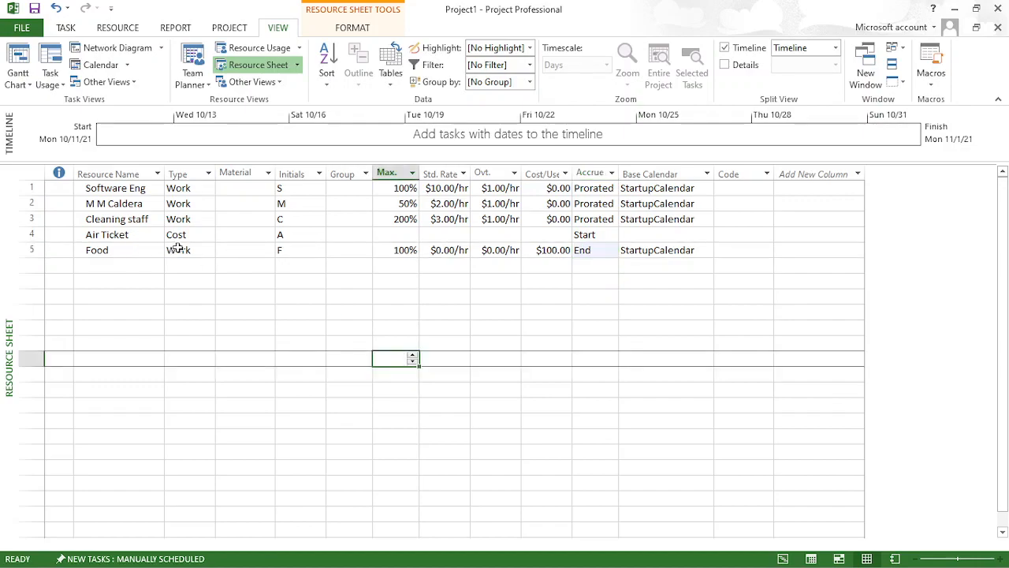
left_click(23, 250)
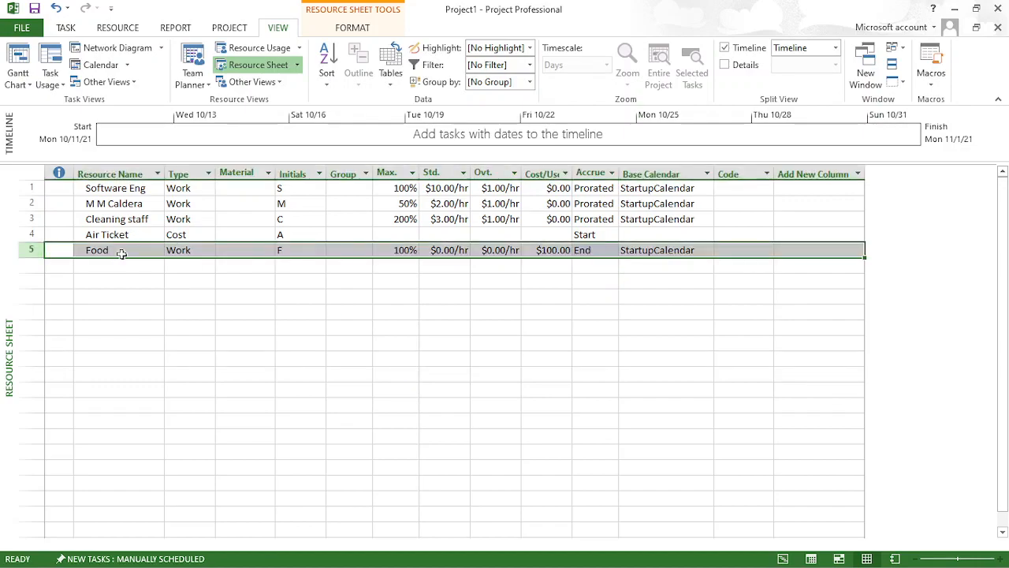
left_click(306, 294)
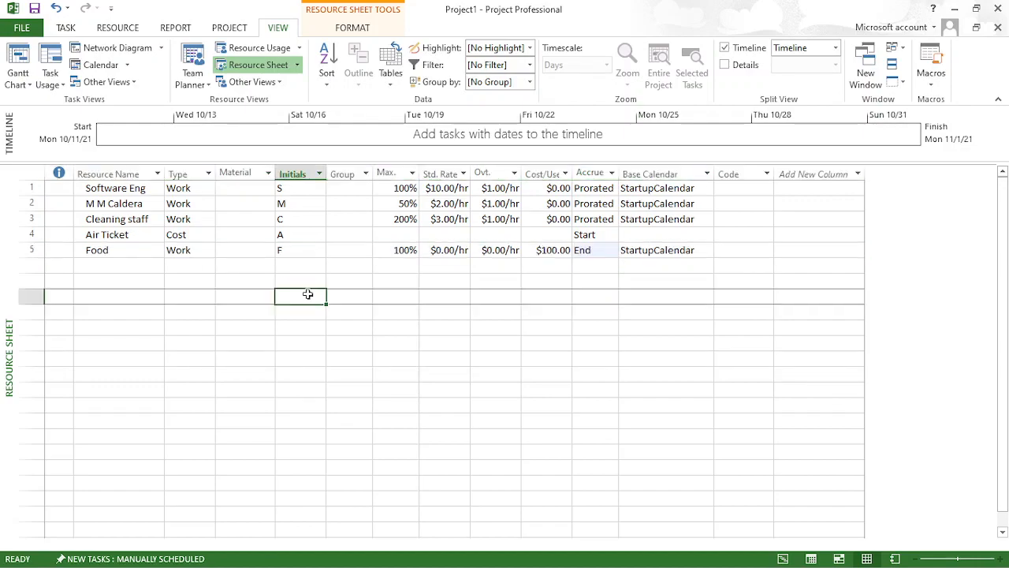
left_click(99, 252)
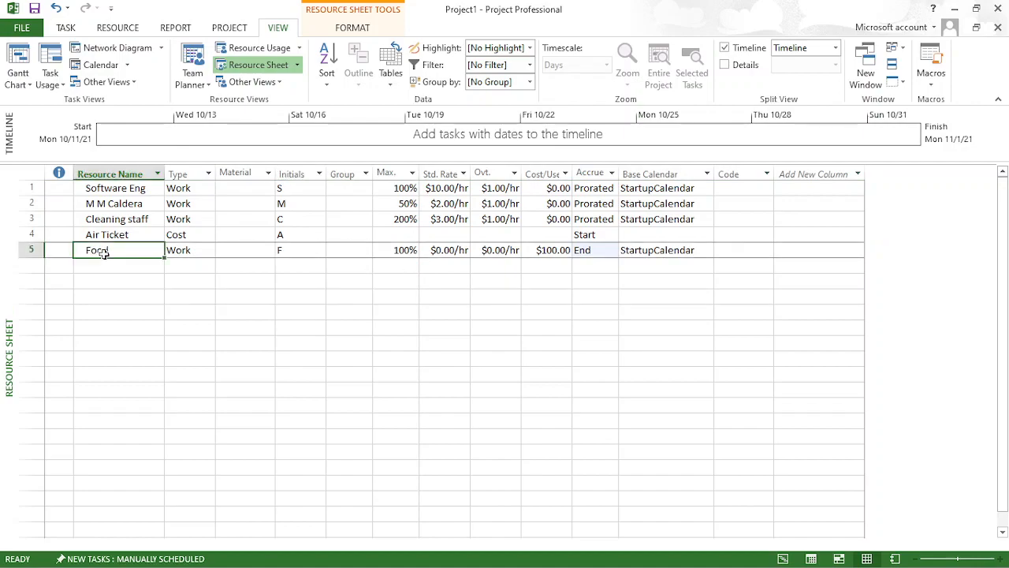
left_click(147, 254)
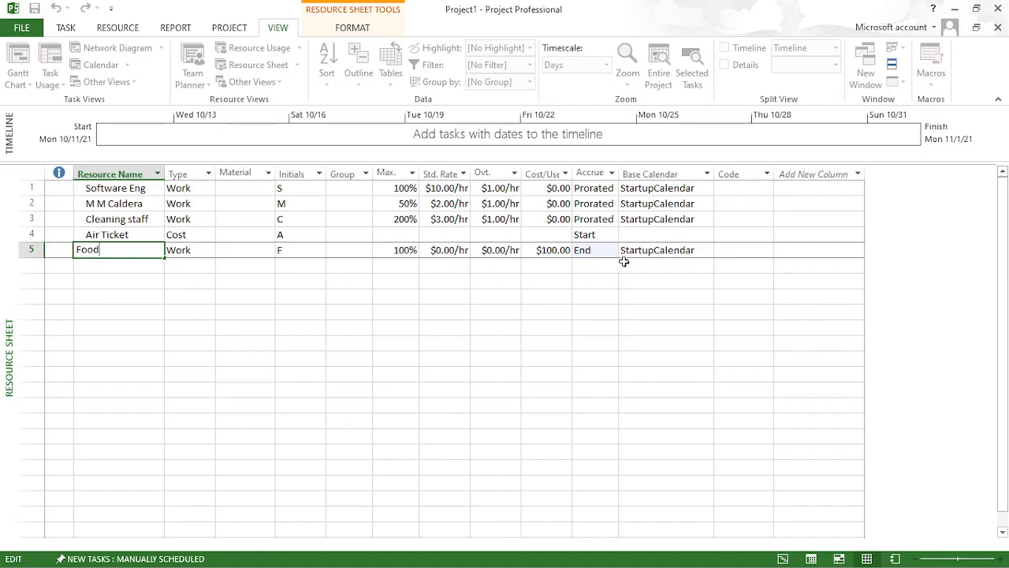
- Add a resource named Laptop below Food and set its type to Material
left_click(150, 266)
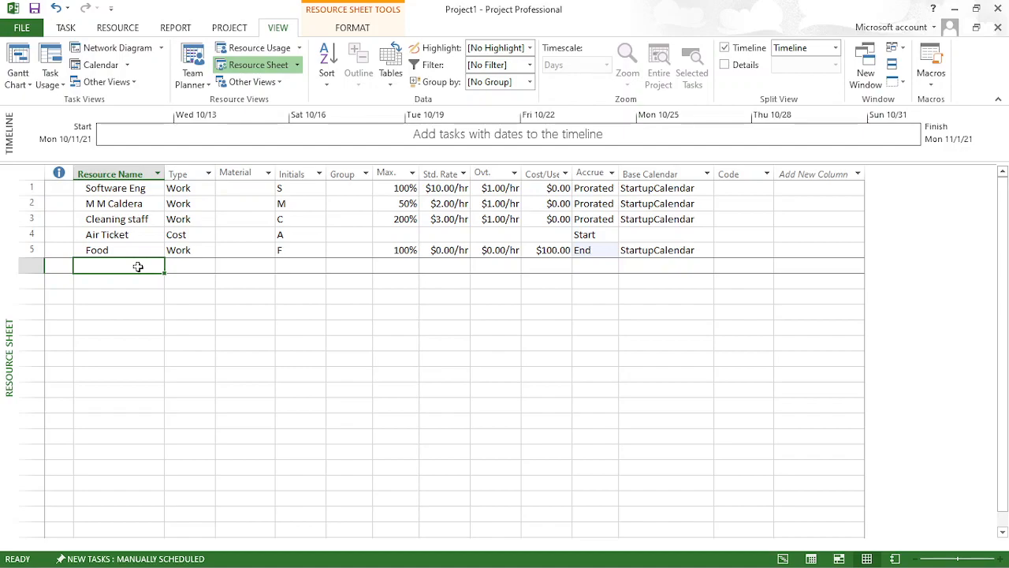
type("Laptop")
key("Return")
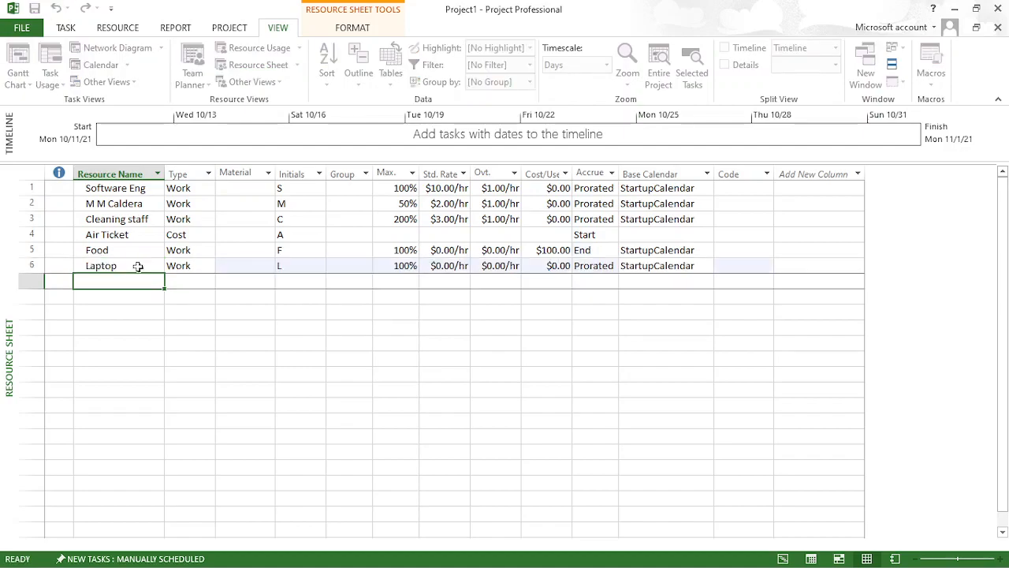
left_click(188, 265)
left_click(208, 267)
left_click(202, 290)
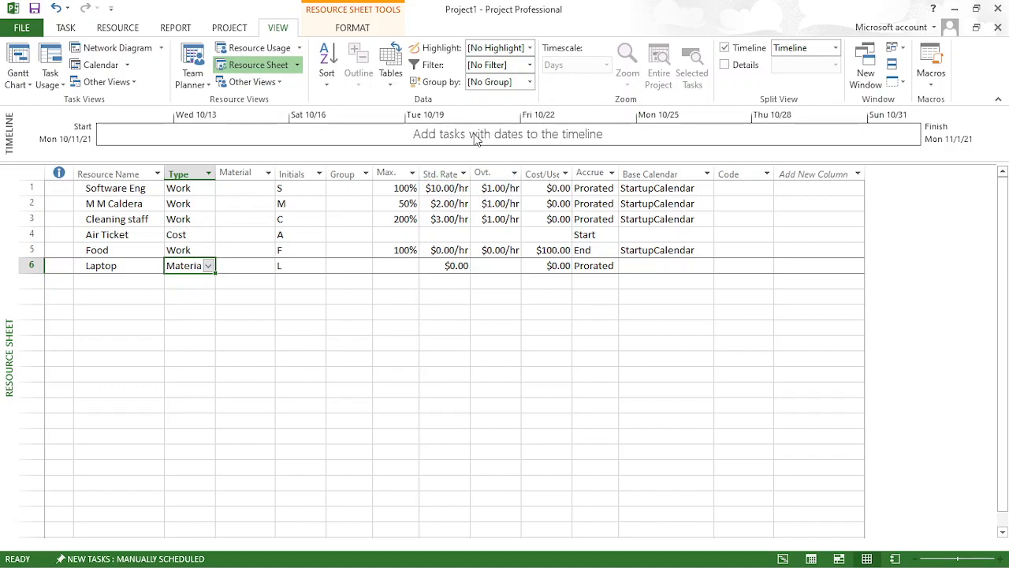
- Set the Laptop resource's standard rate to $10,000.00
left_click(456, 266)
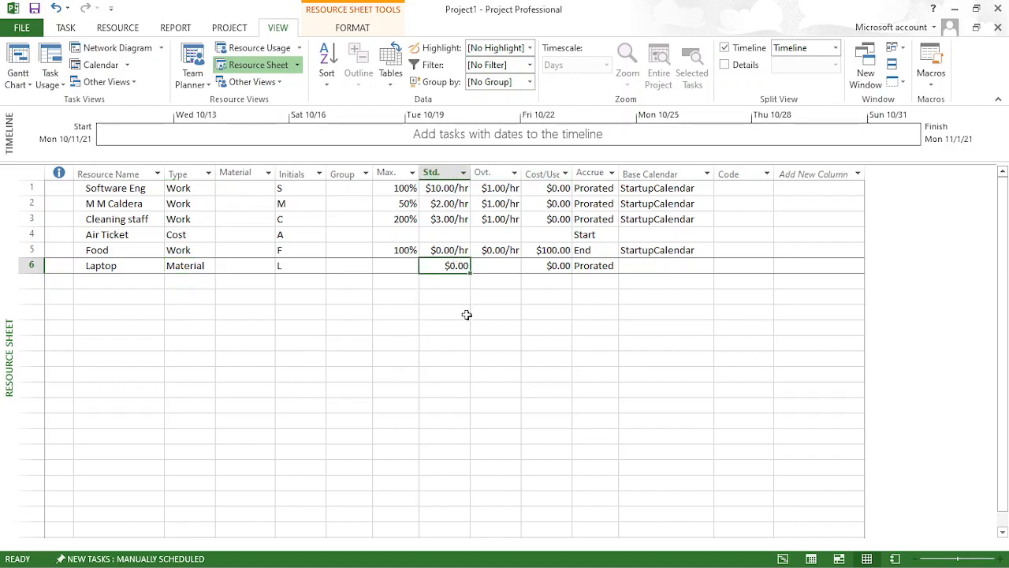
type("10000")
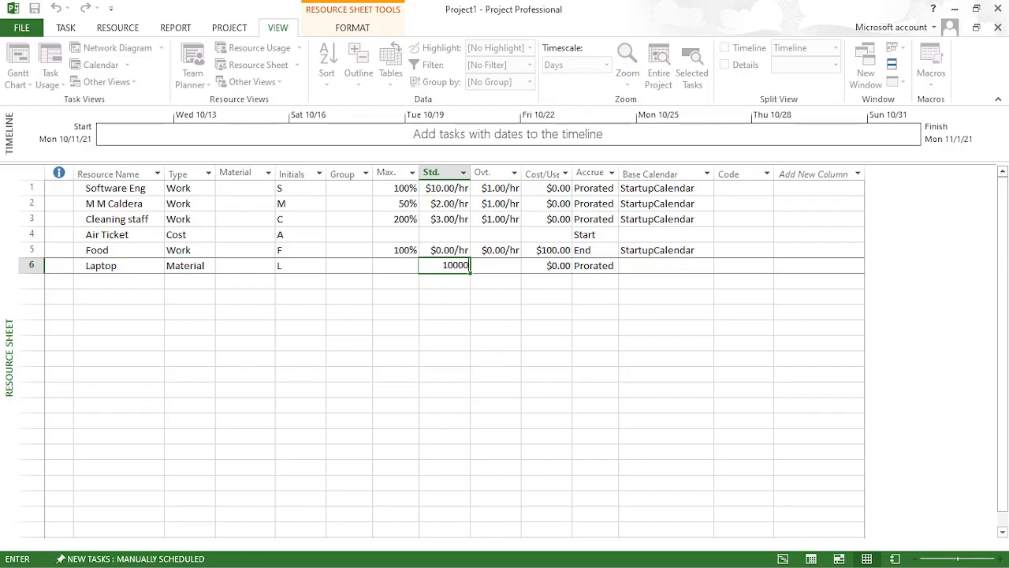
key("Return")
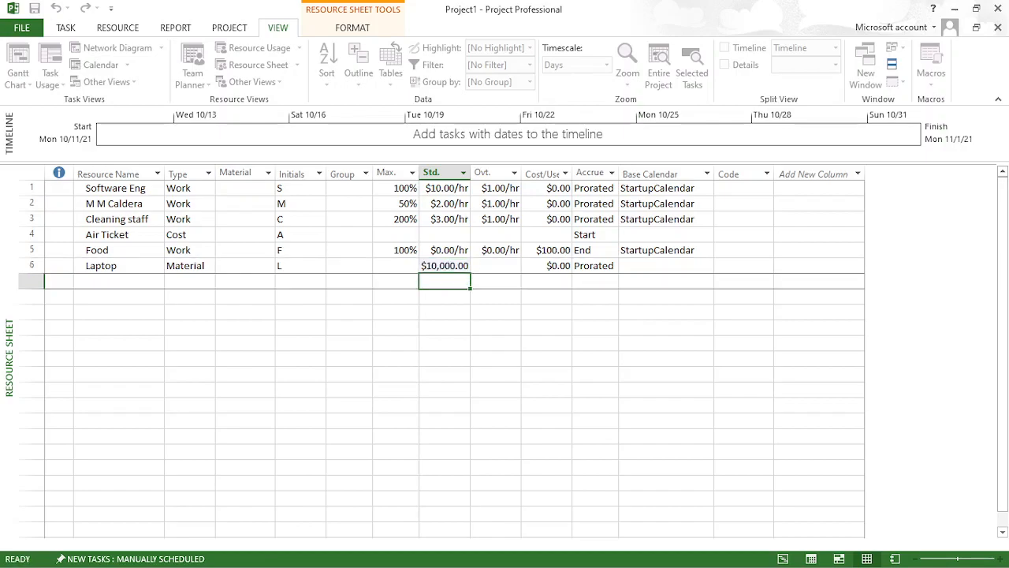
- Widen the Cost/Use column and set the Laptop resource's cost per use to $5,000.00
left_click(559, 266)
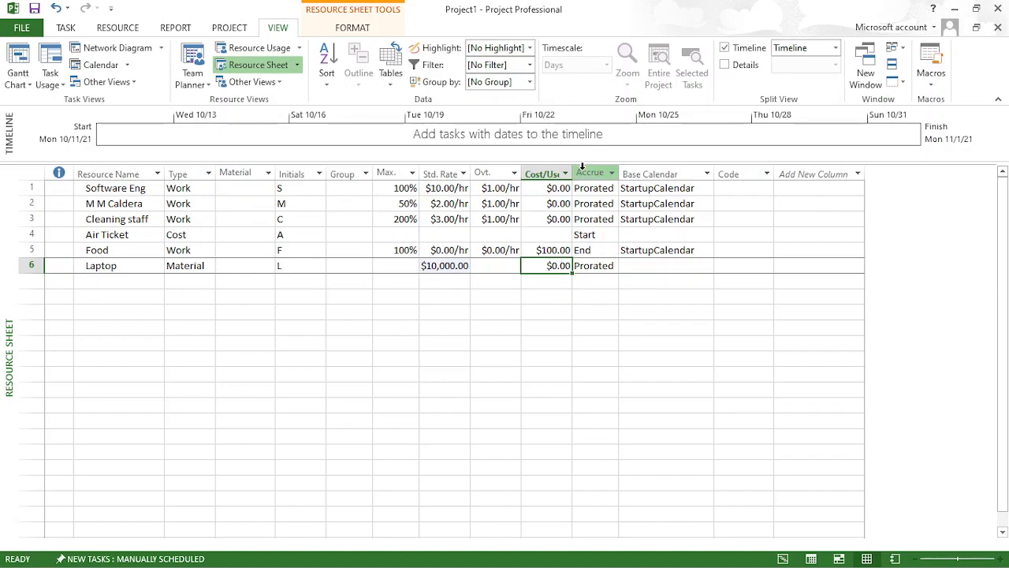
left_click_drag(571, 167, 599, 169)
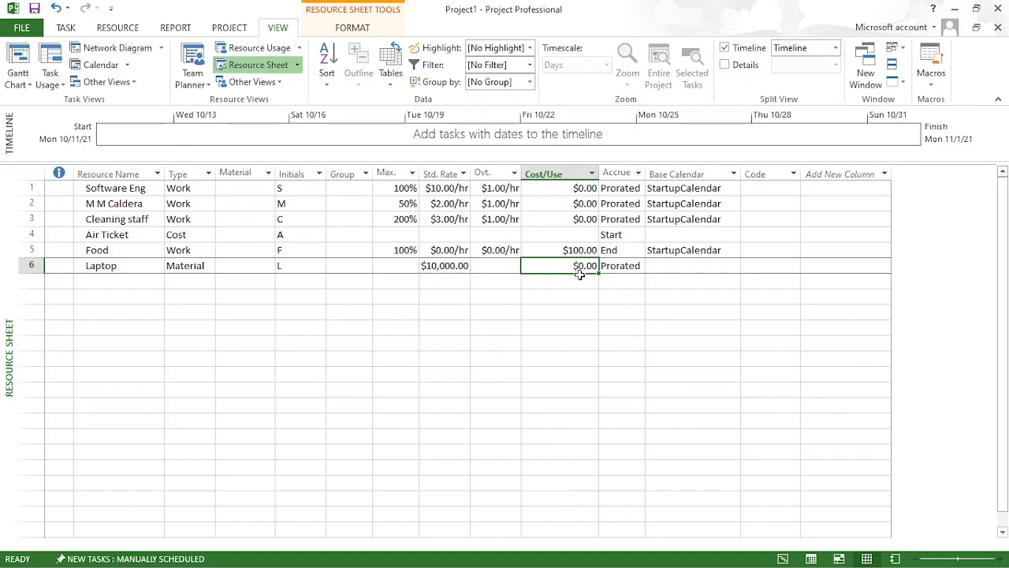
type("500")
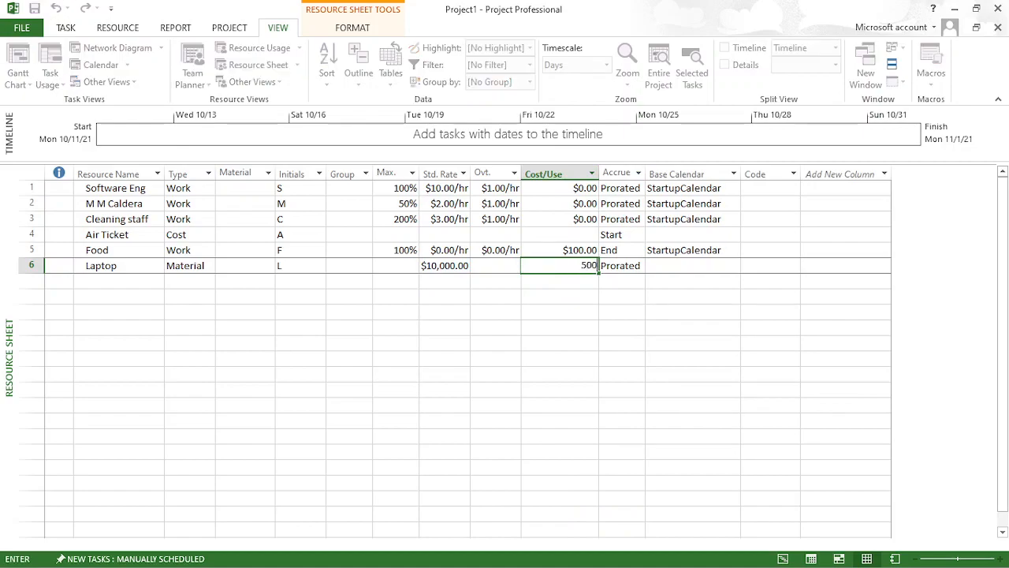
key("Return")
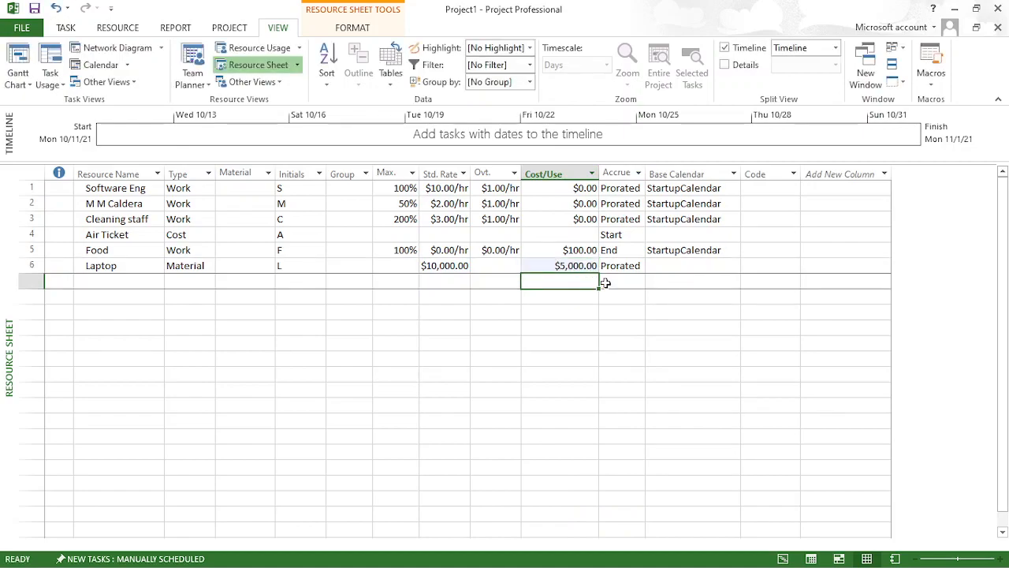
- Set the Laptop resource's cost accrual to Start
left_click(635, 326)
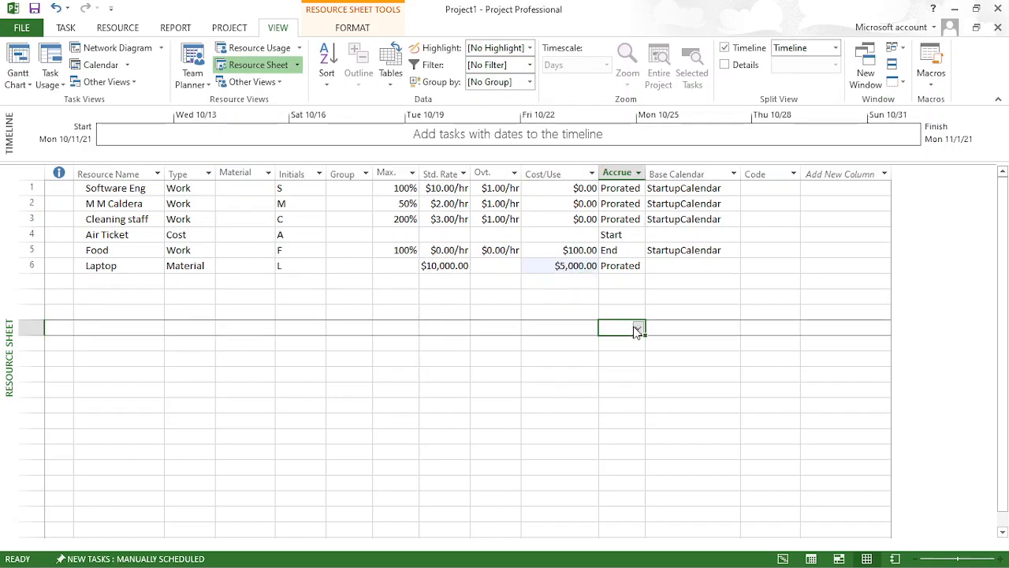
left_click(684, 266)
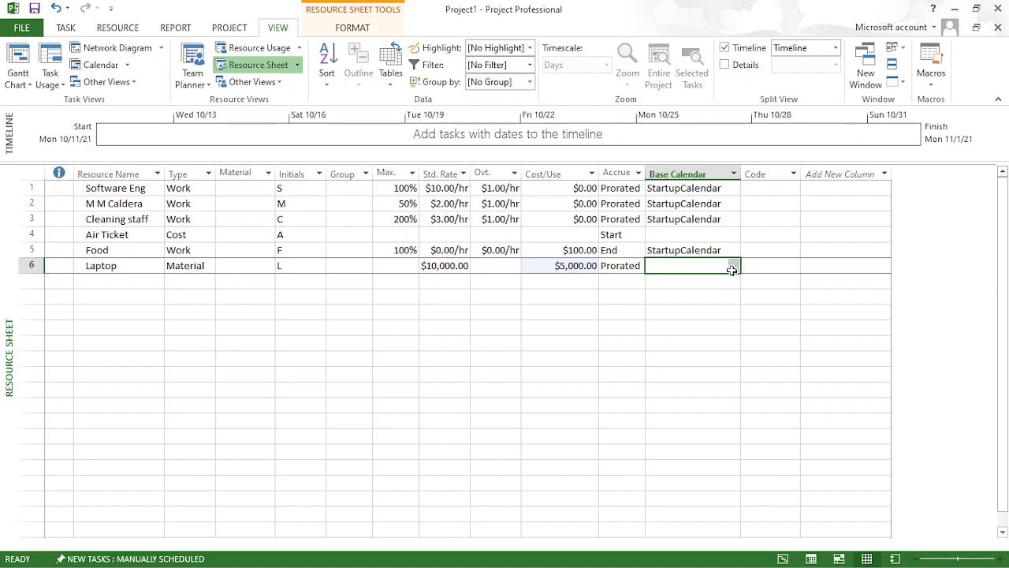
left_click(725, 312)
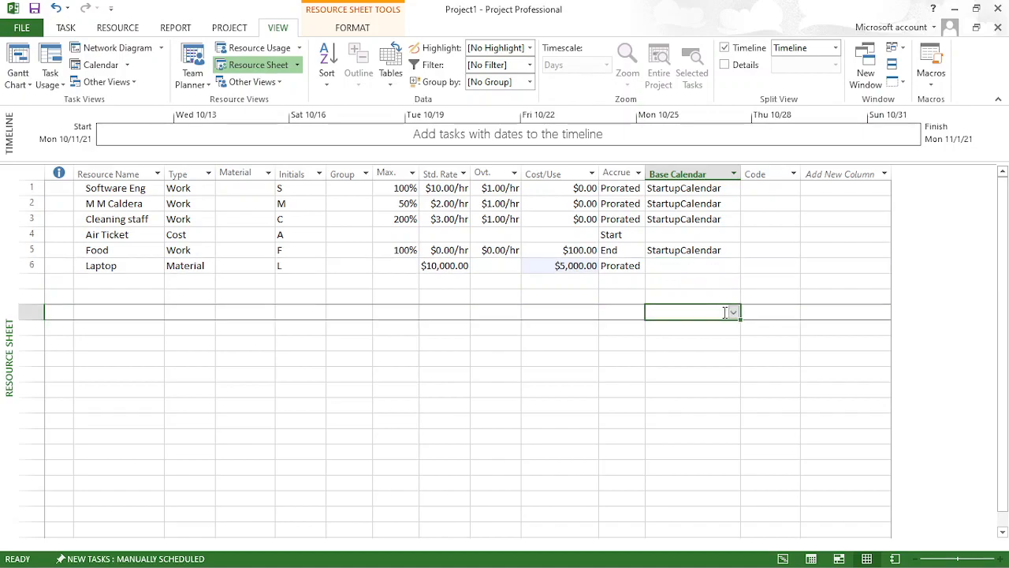
left_click(715, 252)
left_click(715, 268)
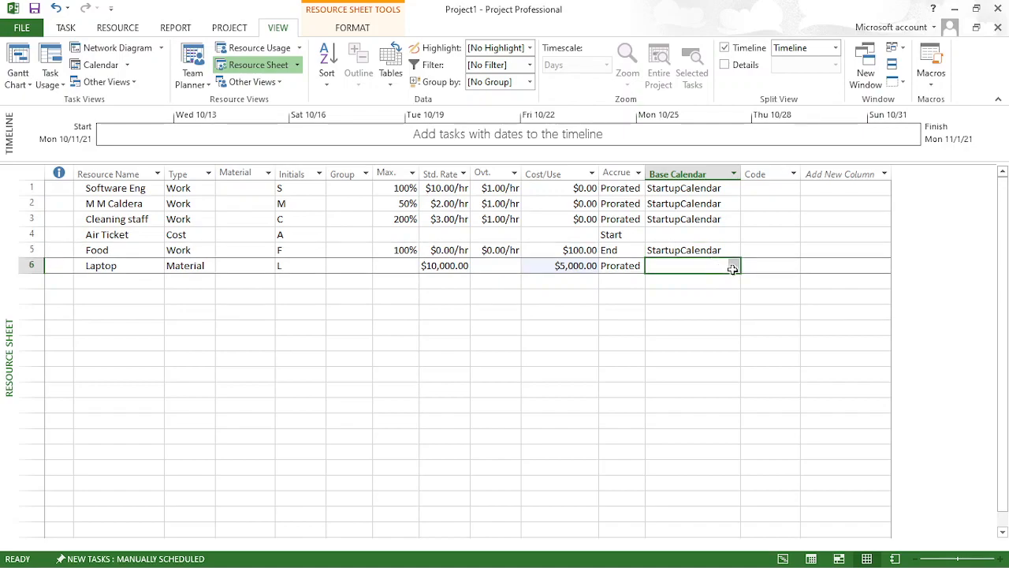
left_click(636, 266)
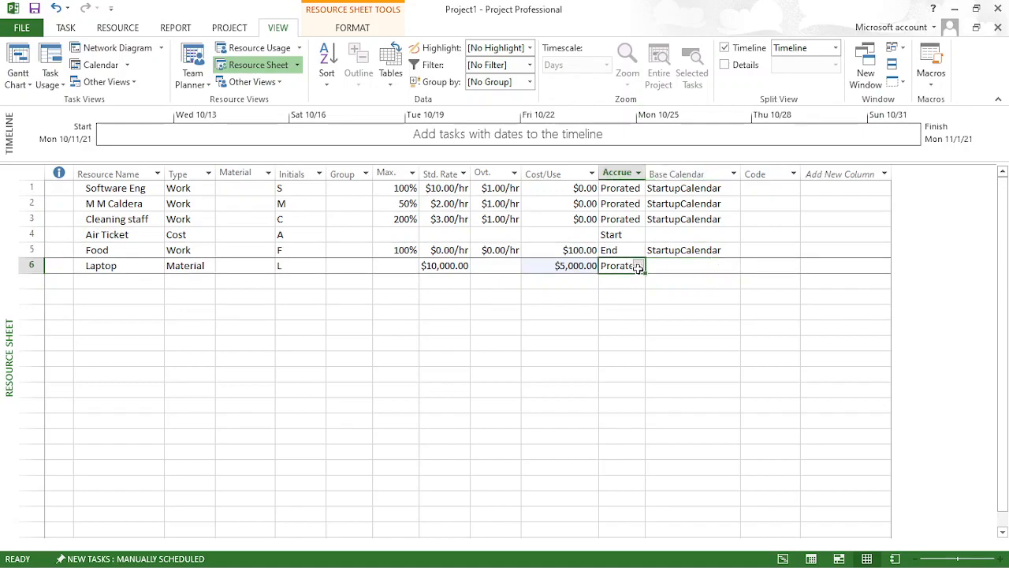
left_click(639, 267)
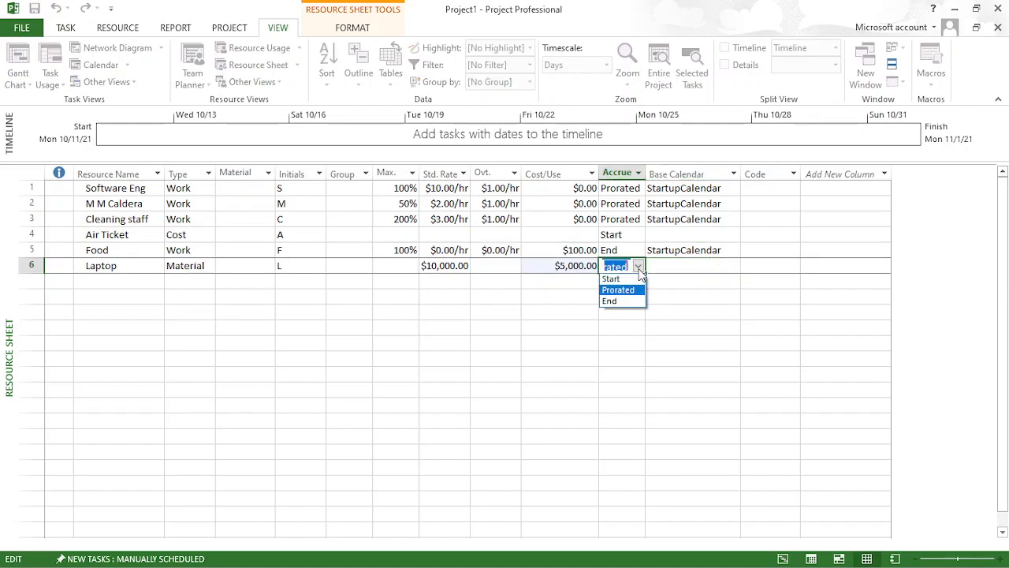
left_click(632, 280)
left_click(698, 267)
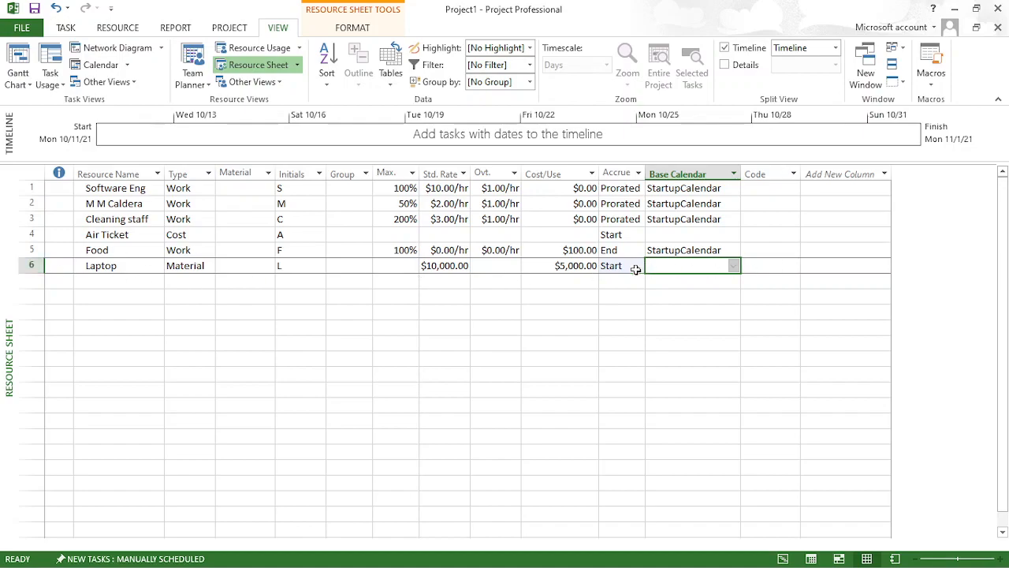
- Close the project and save its changes to Project1
left_click(28, 266)
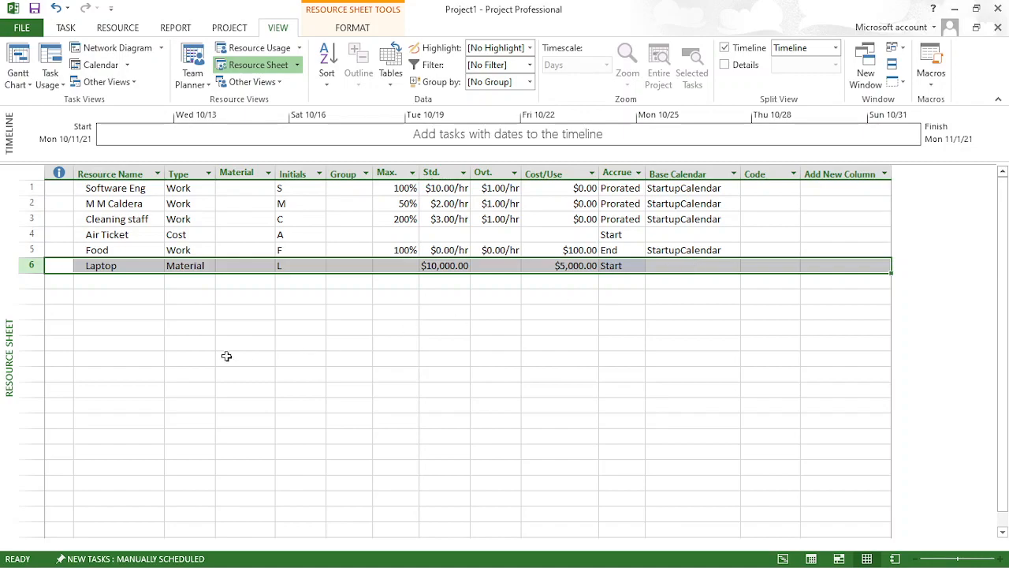
left_click(57, 282)
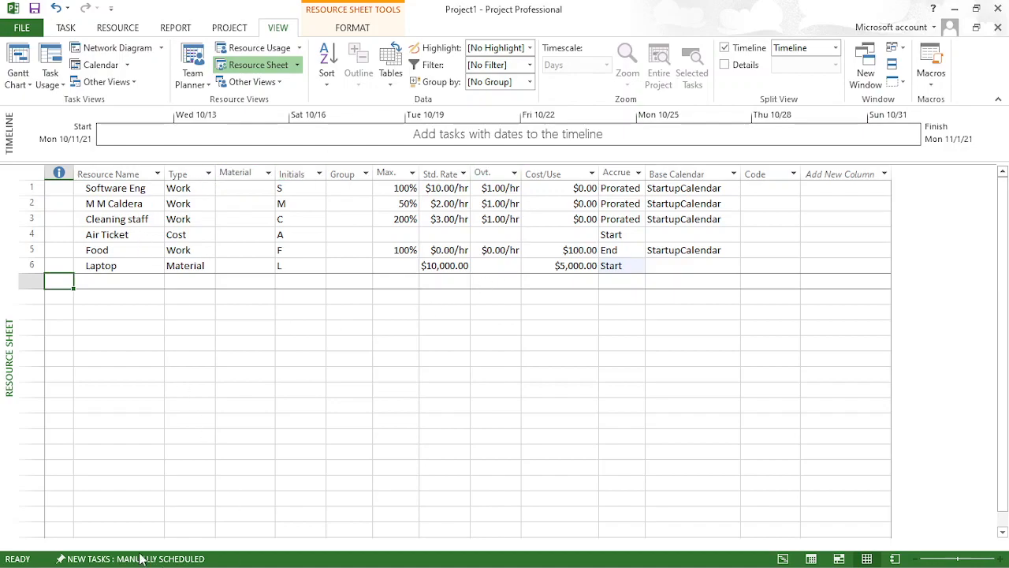
key("alt+F4")
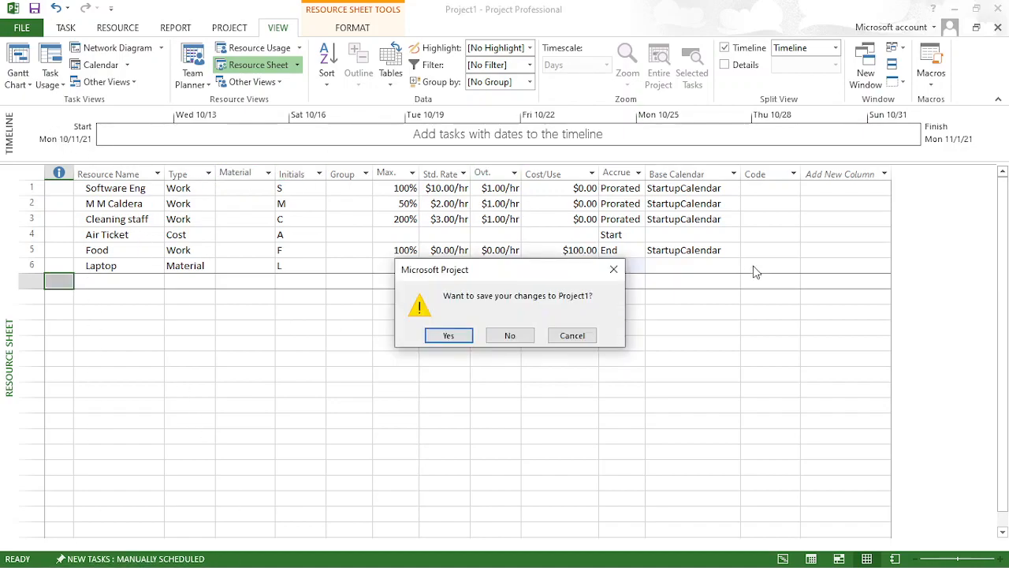
left_click(453, 340)
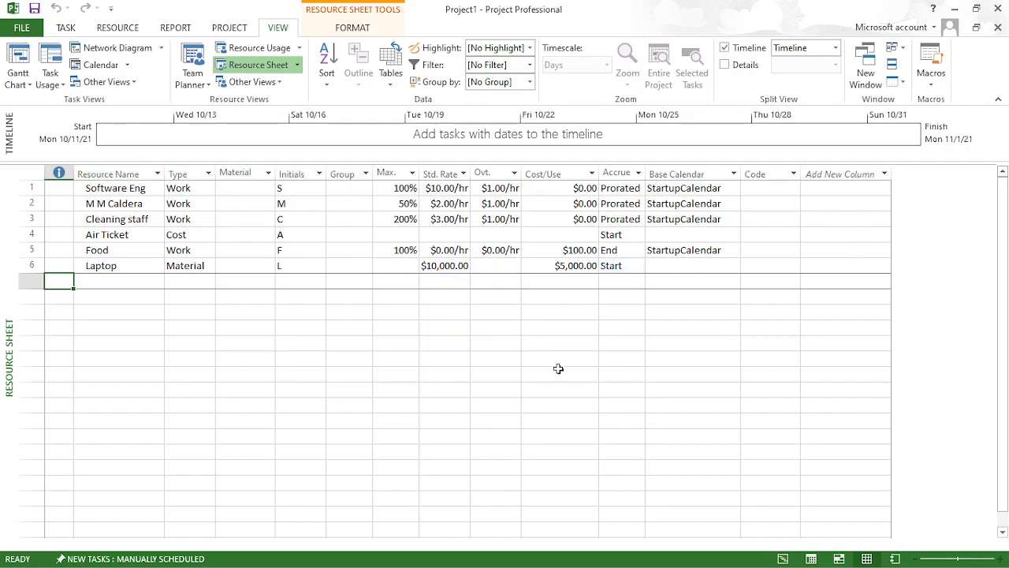
- Switch to the Gantt Chart, narrowing the Predecessors column and enlarging the task table to show the full Resource Names column
left_click(67, 31)
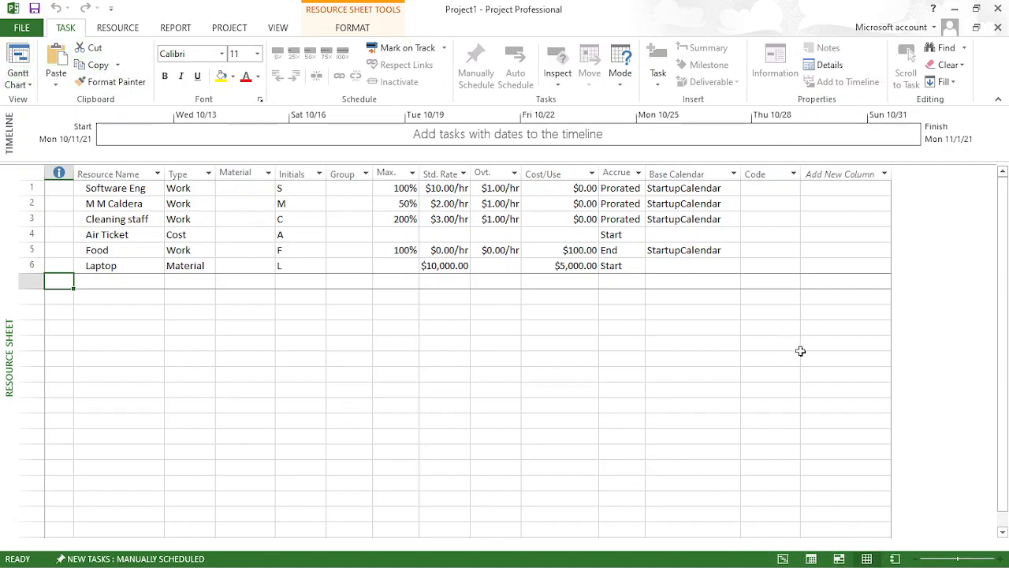
left_click(783, 558)
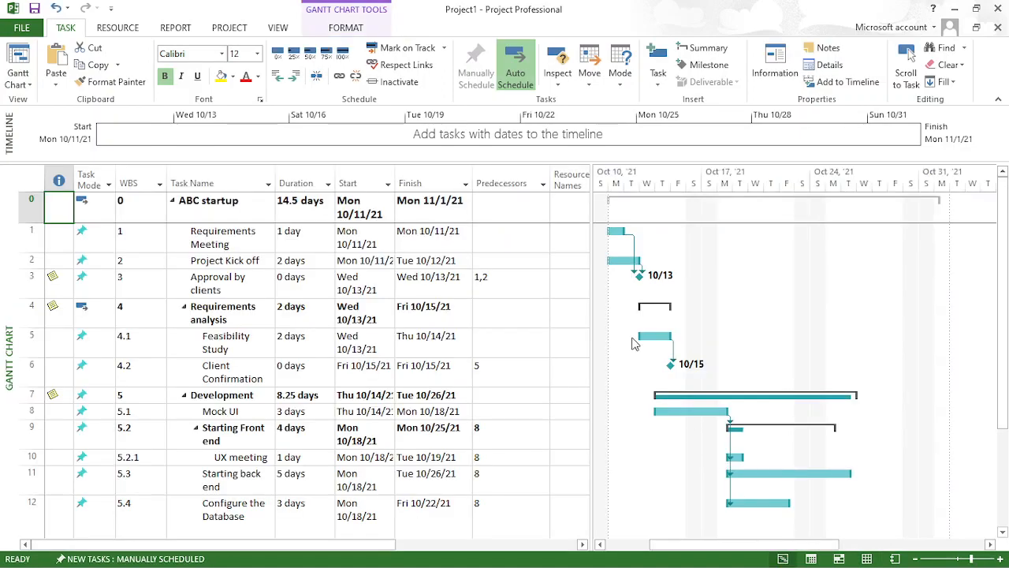
left_click(866, 558)
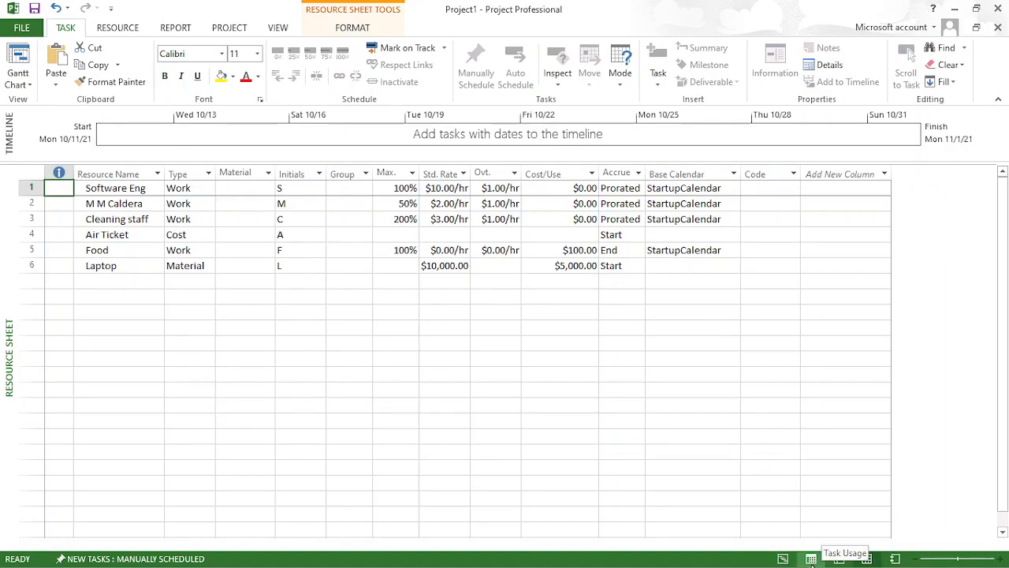
left_click(783, 558)
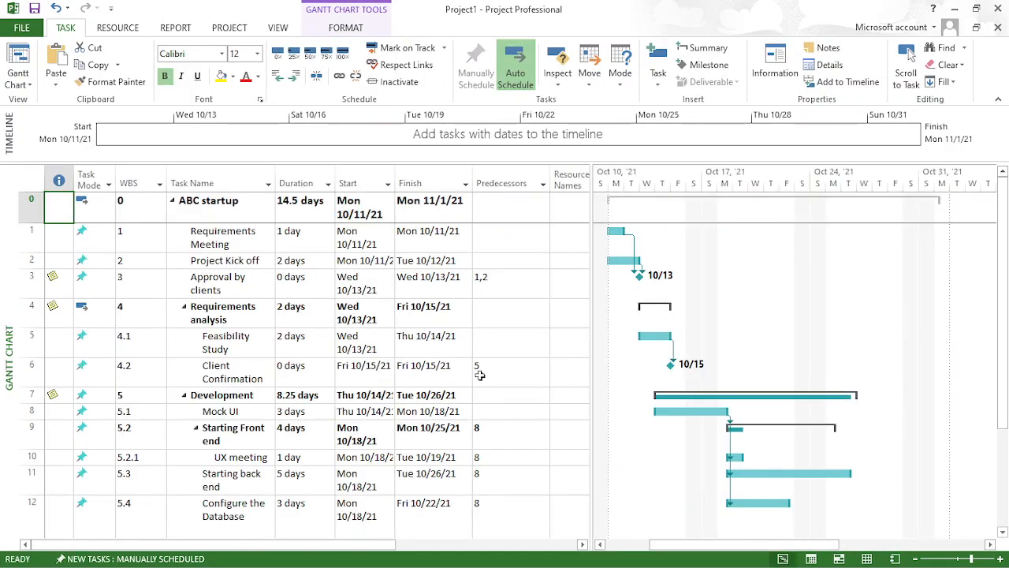
left_click_drag(550, 183, 505, 184)
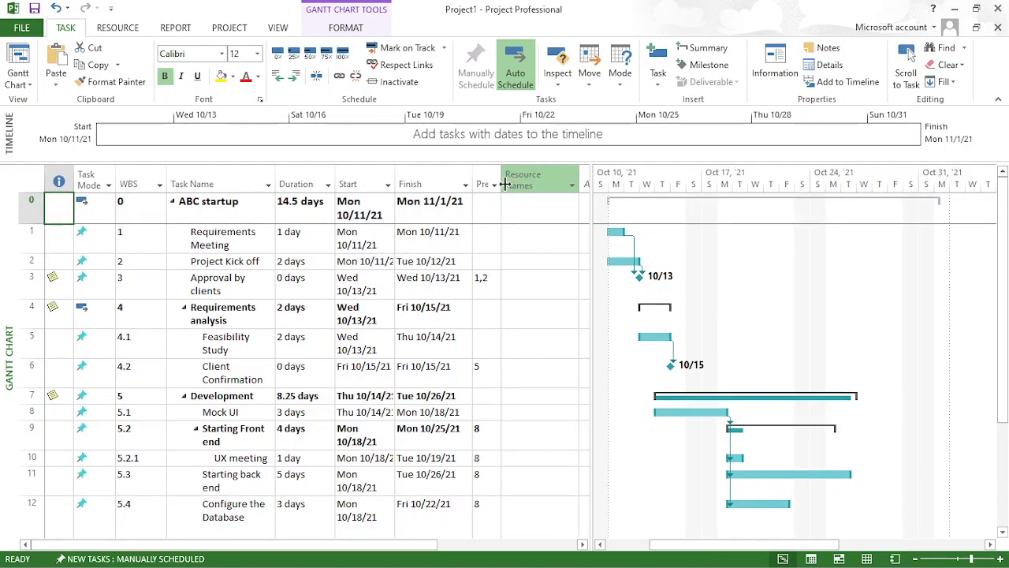
left_click_drag(592, 189, 626, 193)
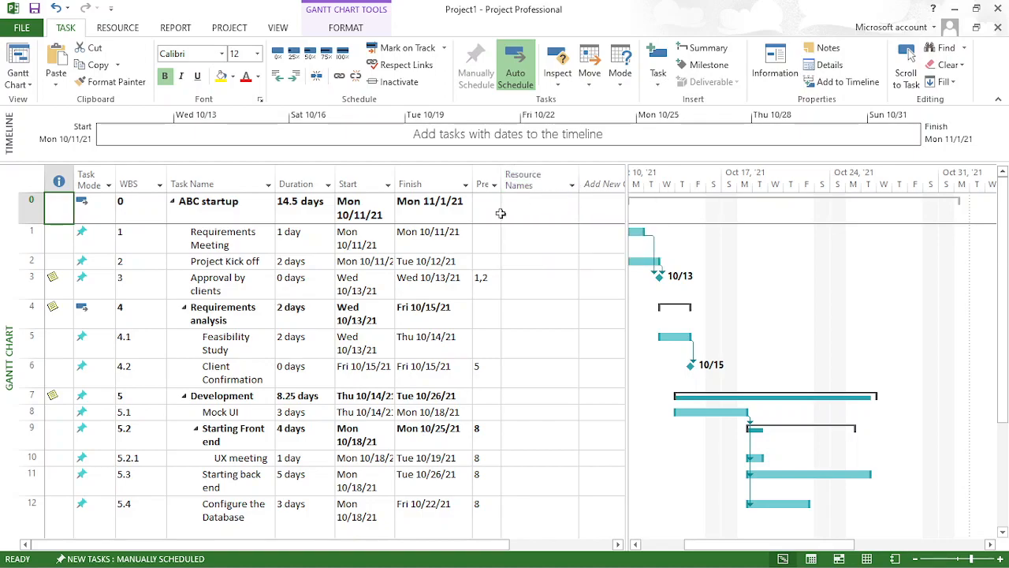
- Assign Air Ticket and the named individual's 50% work resource to the Requirements Meeting task
left_click(557, 244)
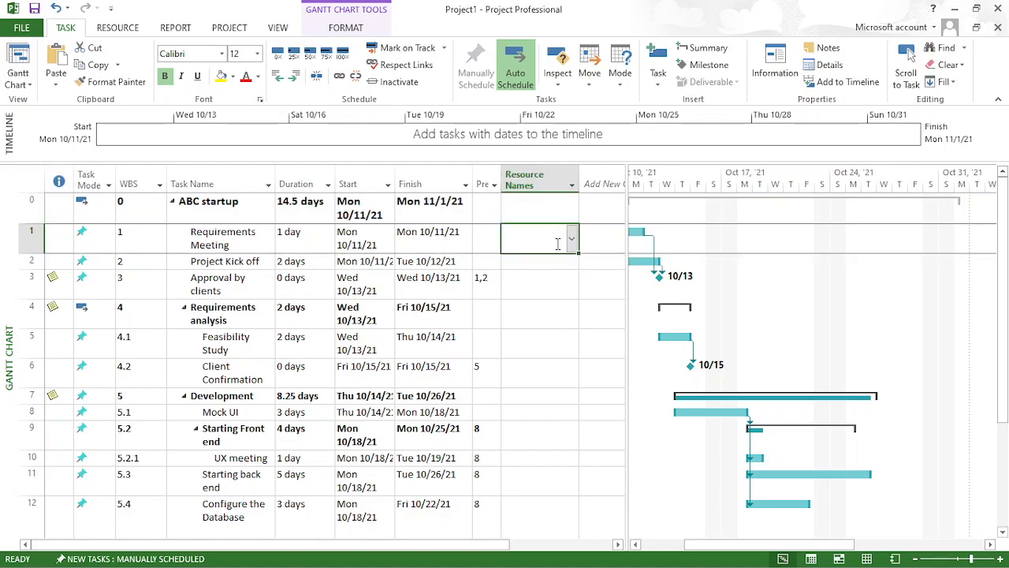
left_click(573, 239)
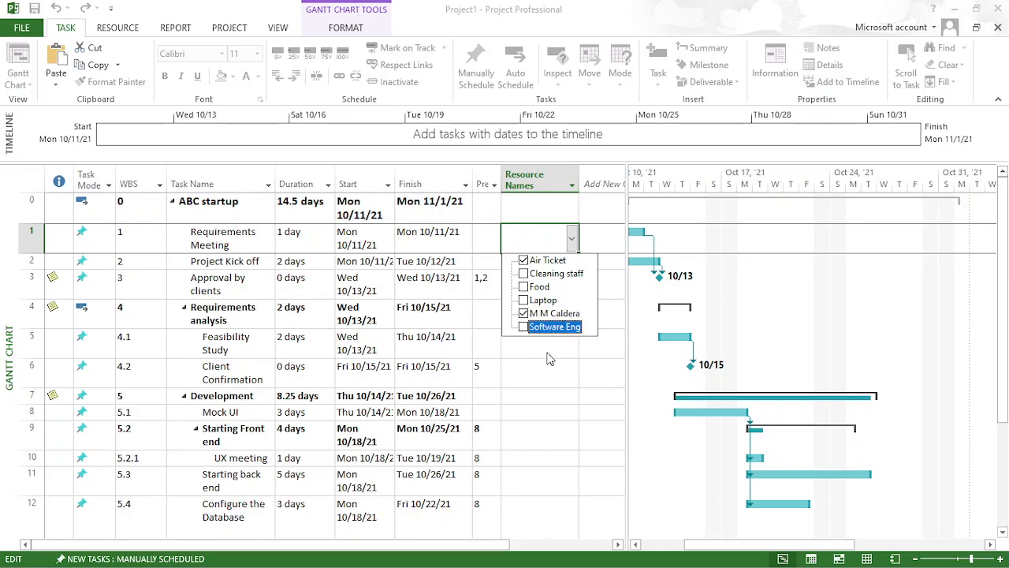
key("Return")
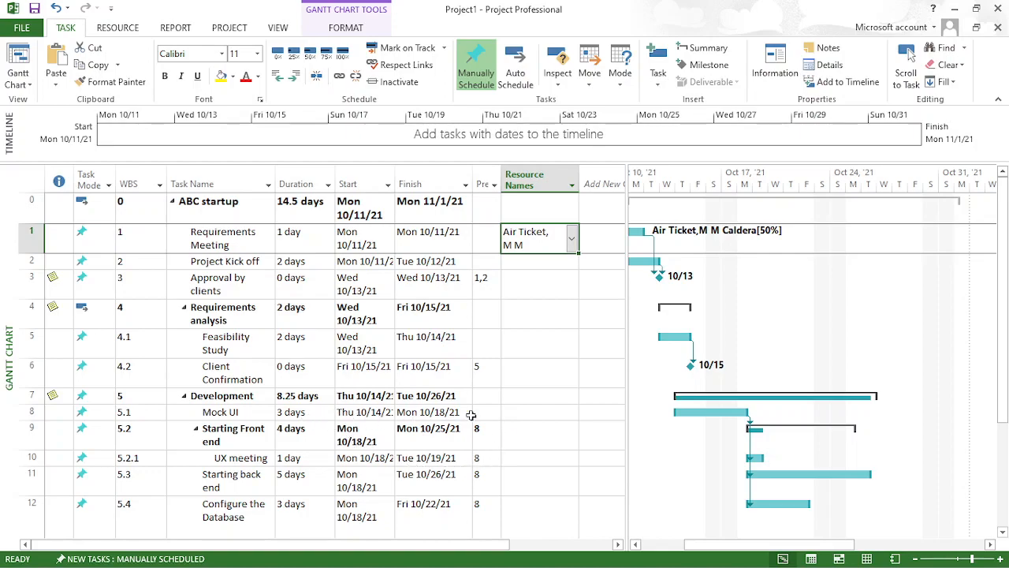
- Assign Cleaning staff, Food, Laptop and Software Eng to the Mock UI task
left_click(540, 413)
left_click(572, 412)
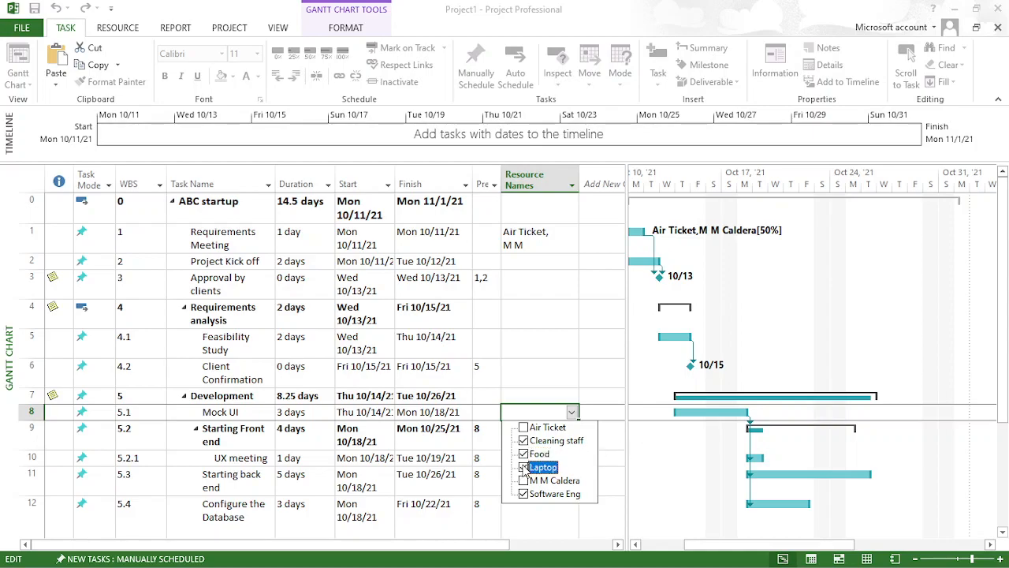
left_click(627, 432)
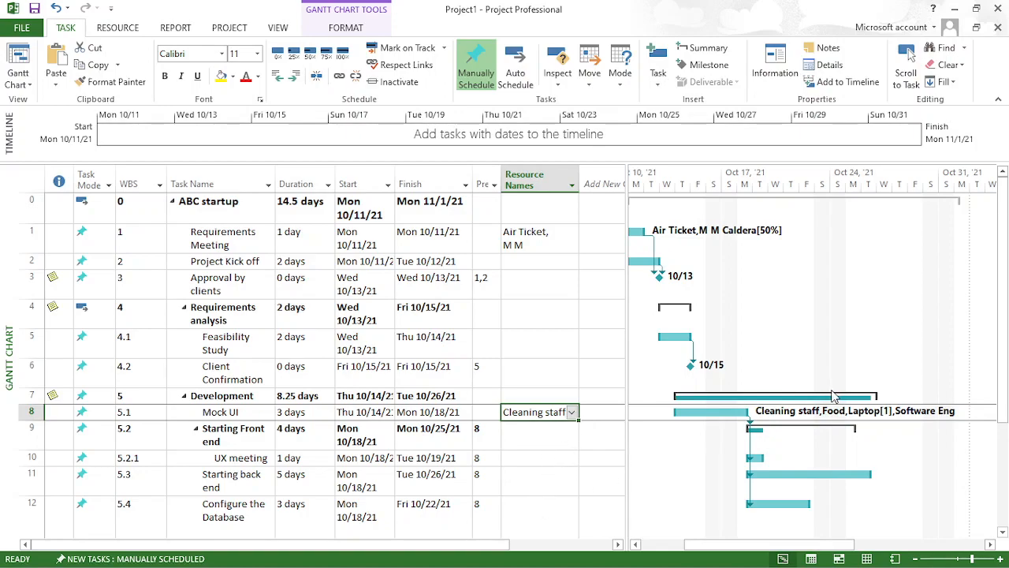
left_click(899, 412)
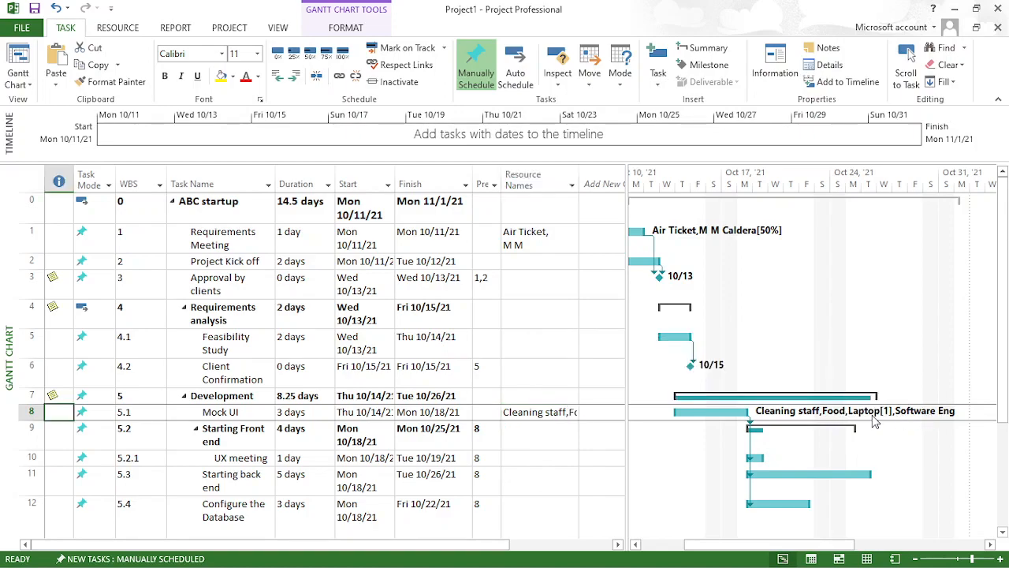
- Assign Cleaning staff and Food to the Development summary task
left_click(554, 401)
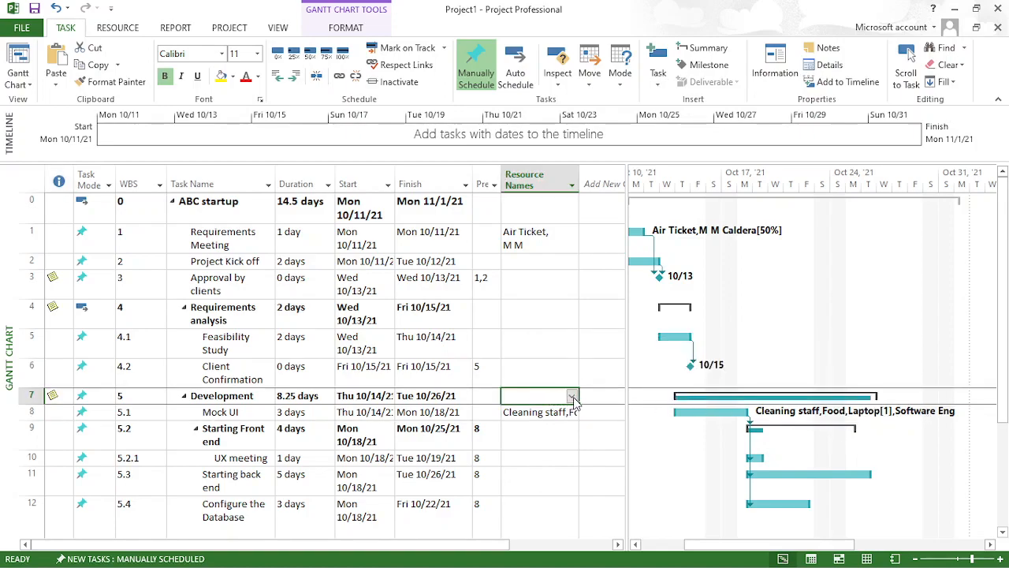
left_click(572, 397)
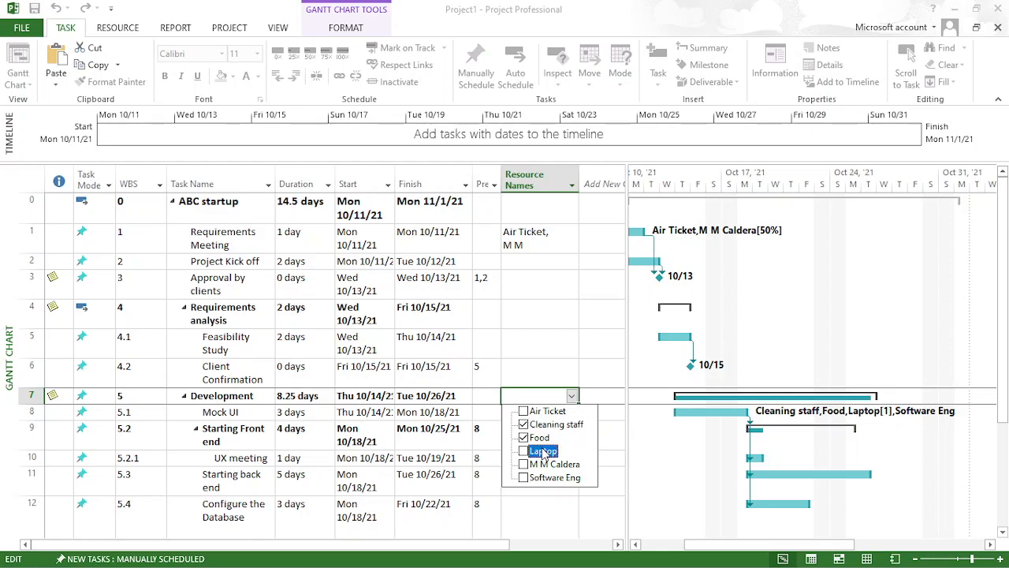
key("Return")
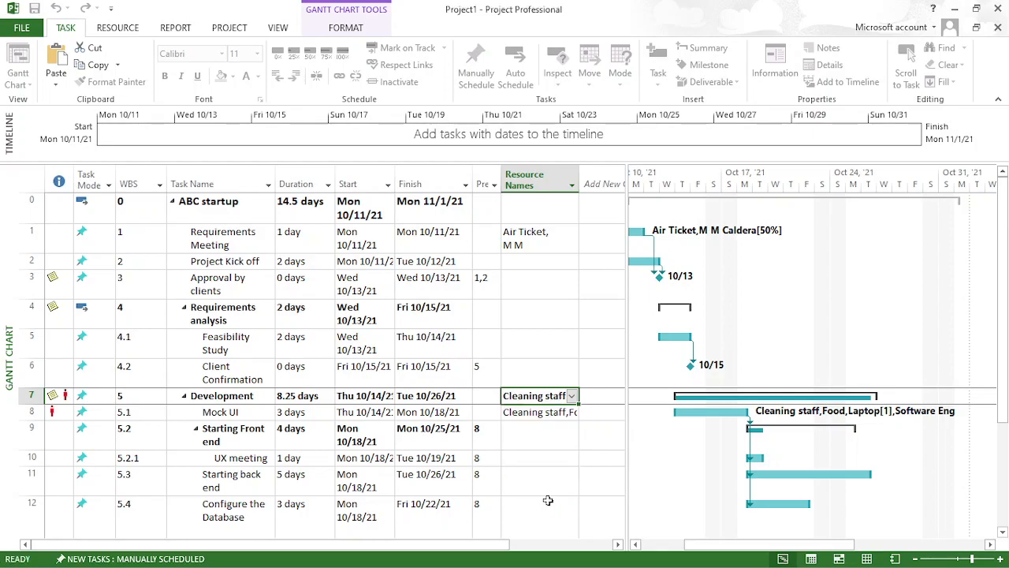
- Remove Food, Cleaning staff and Laptop from the Mock UI task, keeping only Software Eng assigned
left_click(549, 416)
left_click(573, 414)
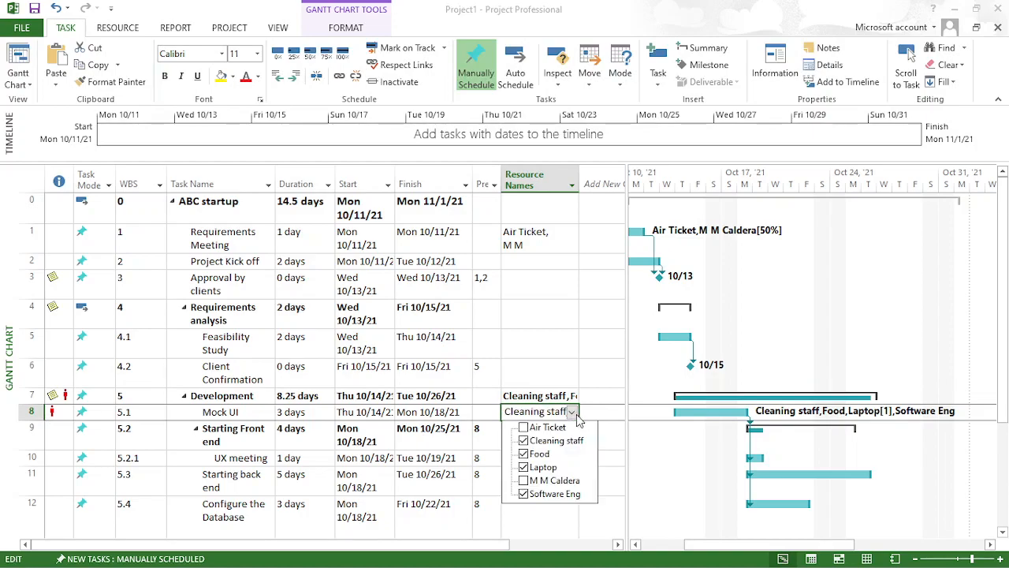
left_click(541, 454)
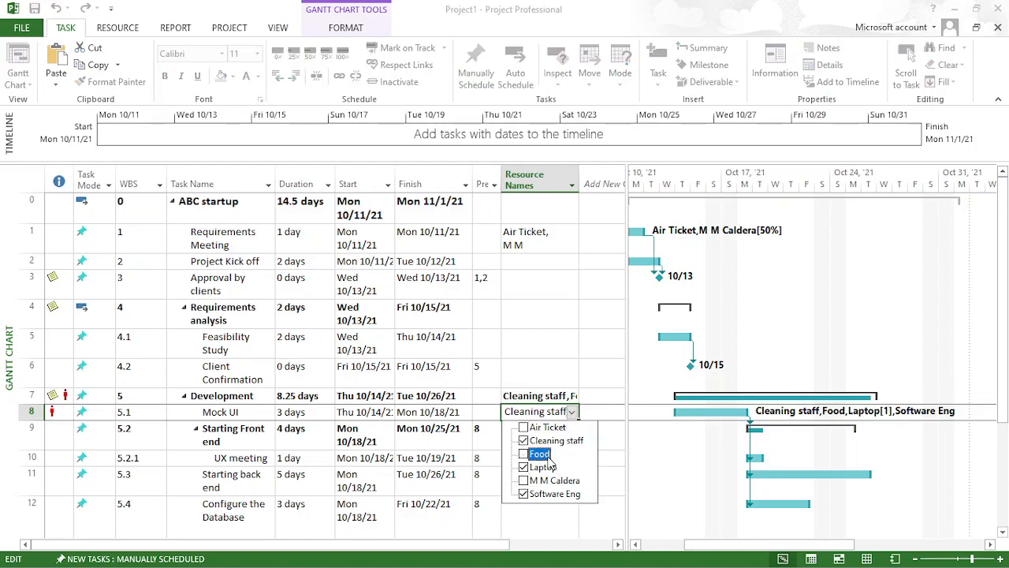
left_click(552, 440)
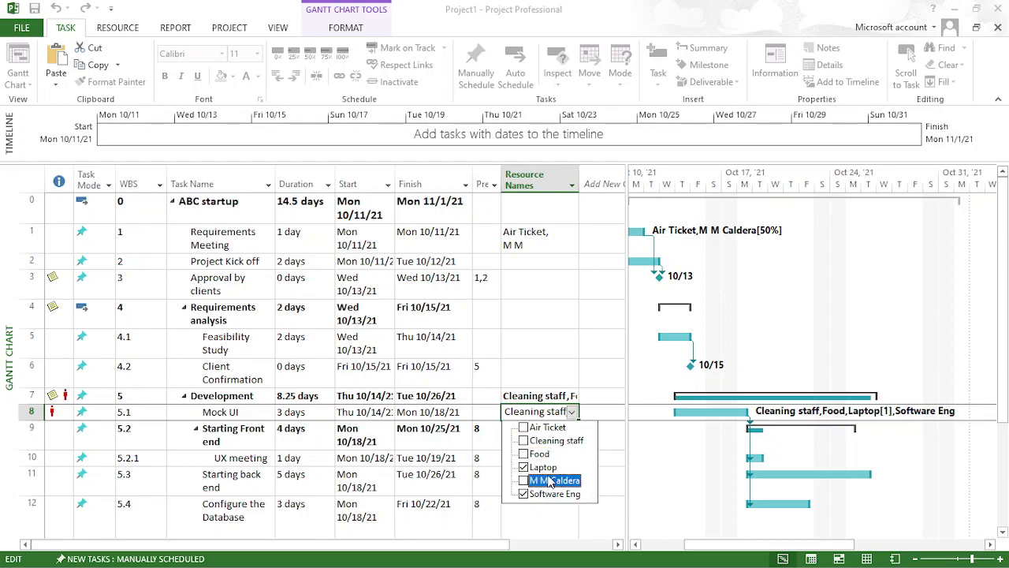
left_click(621, 452)
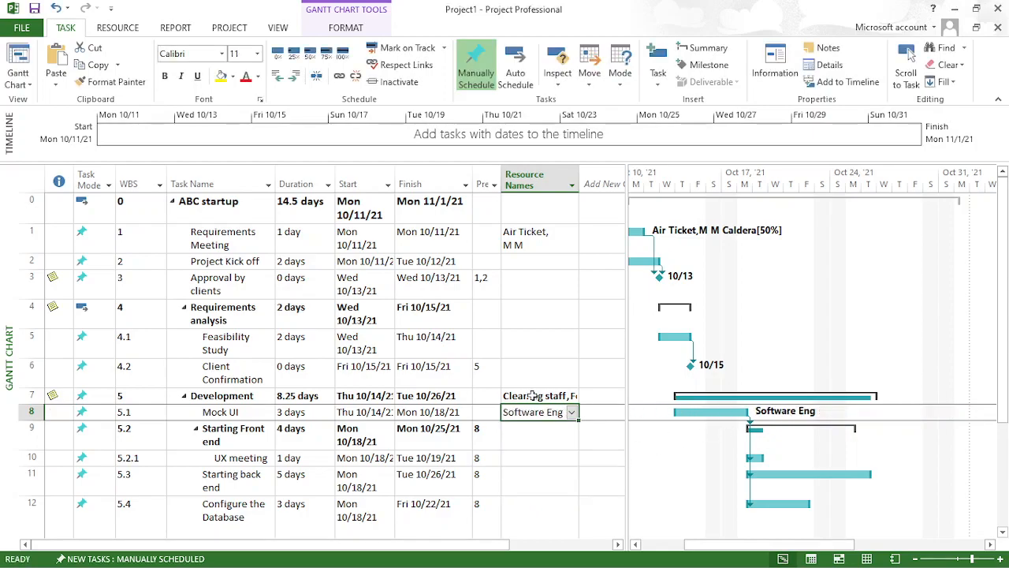
- Assign the named individual's 50% work resource to the UX meeting task under Starting Front end
left_click(184, 396)
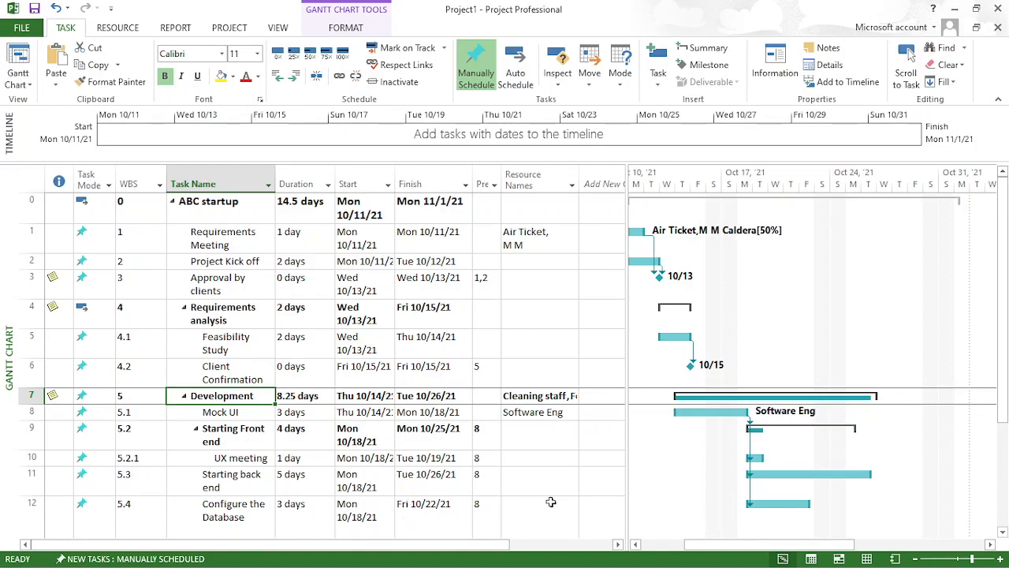
left_click(548, 426)
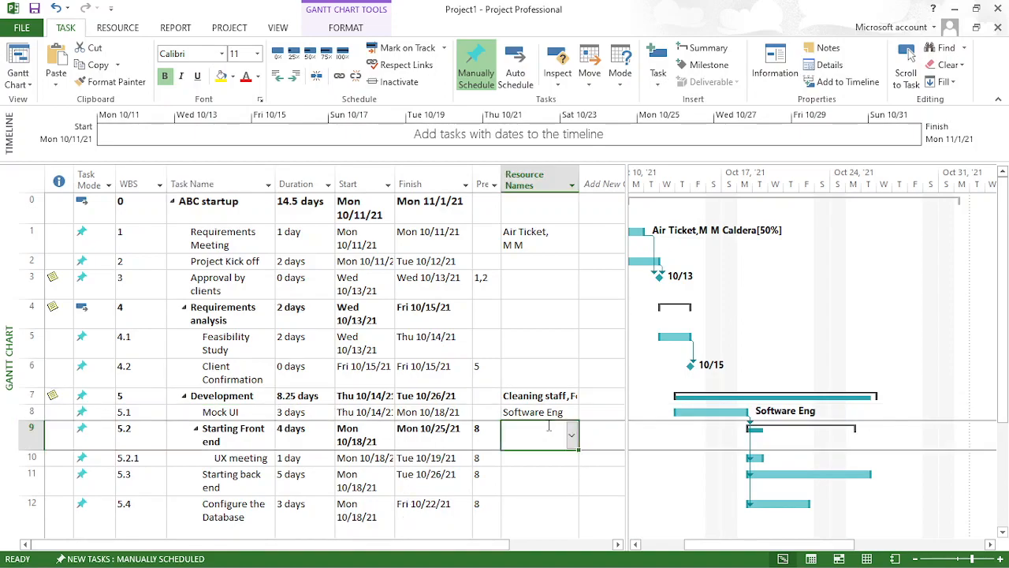
left_click(549, 459)
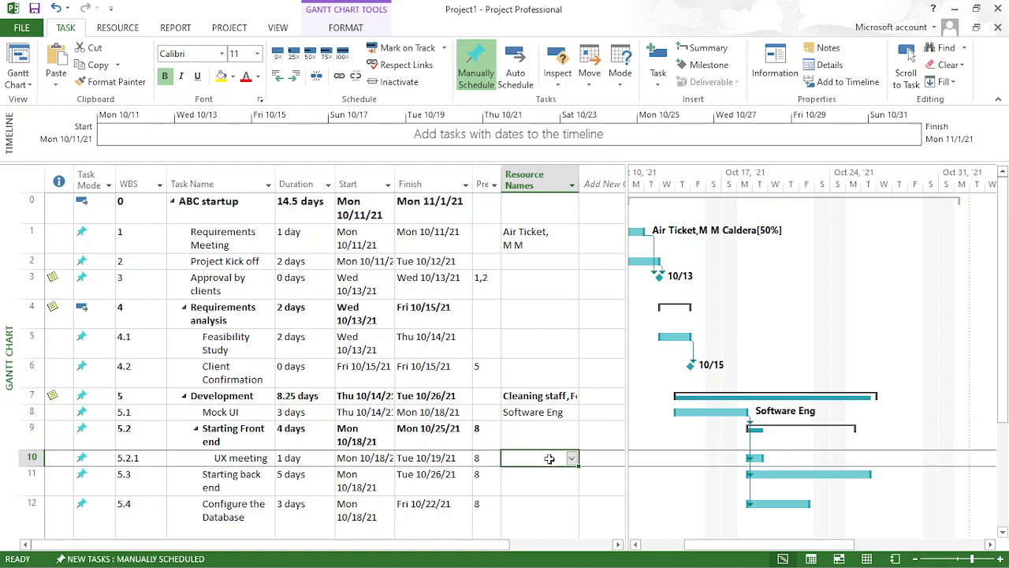
left_click(572, 459)
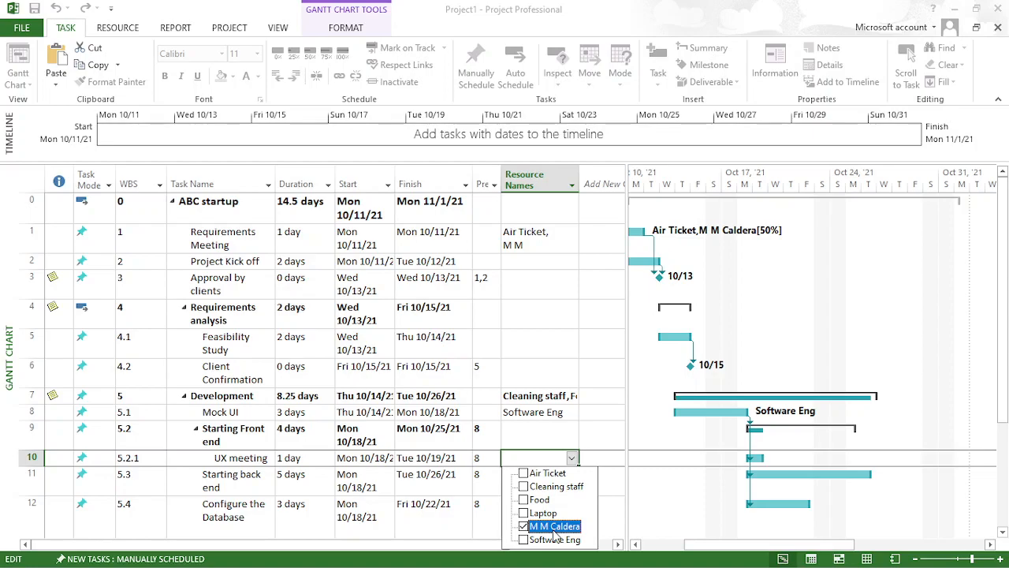
left_click(604, 500)
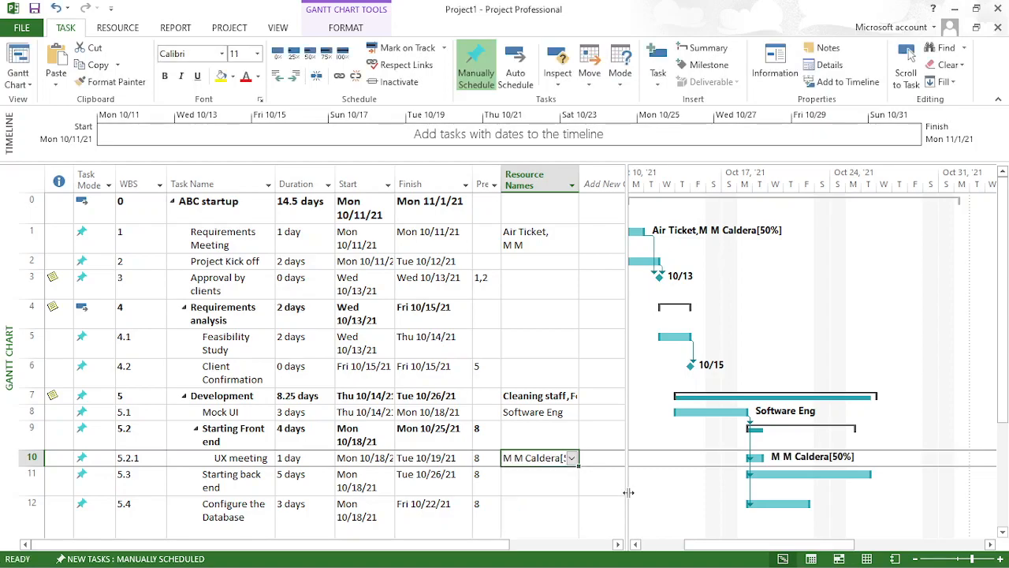
- Examine the units and cost of the Software Eng assignment in the Mock UI task's information
left_click(565, 510)
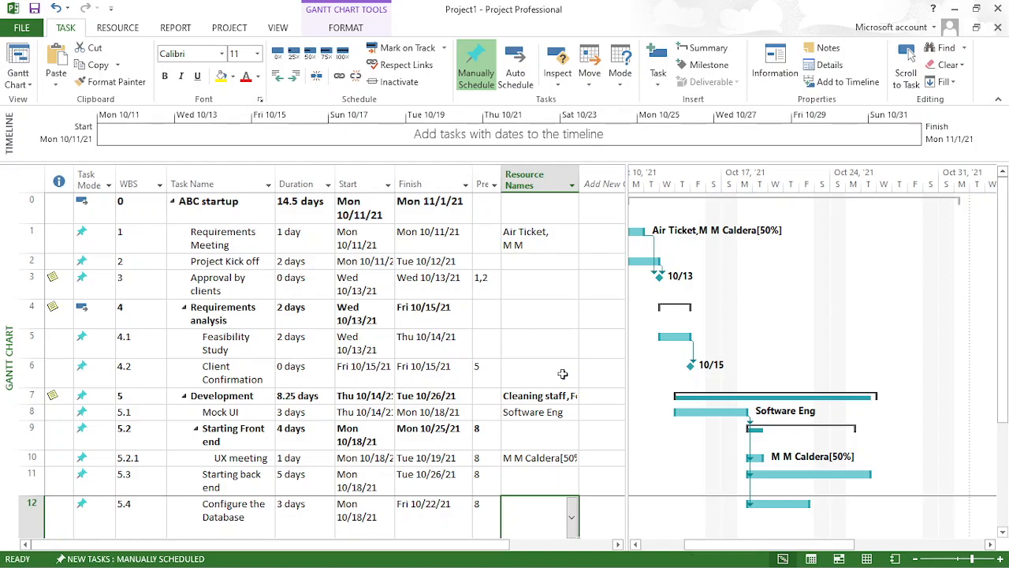
left_click_drag(1003, 260, 1006, 221)
left_click(26, 413)
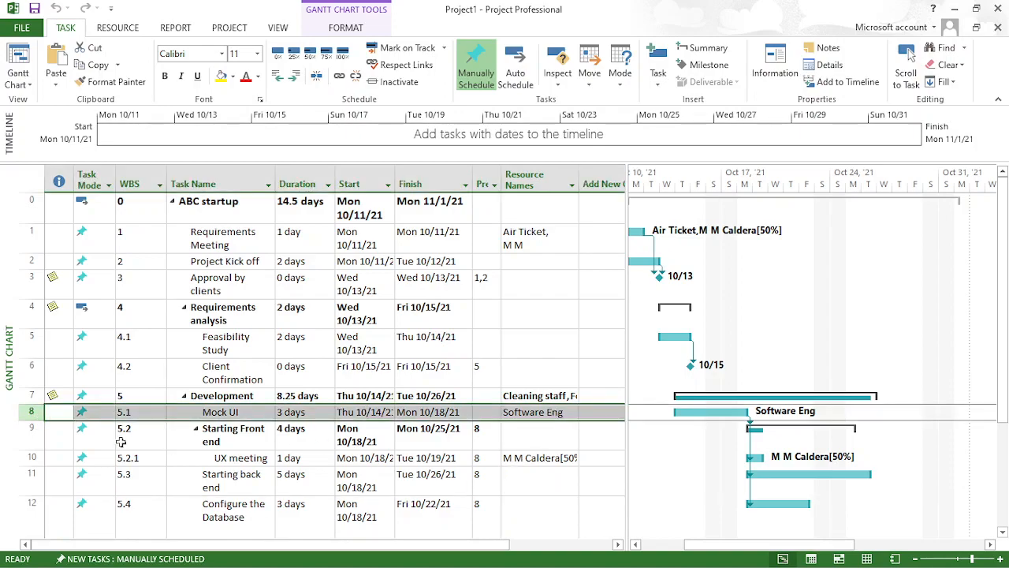
right_click(33, 422)
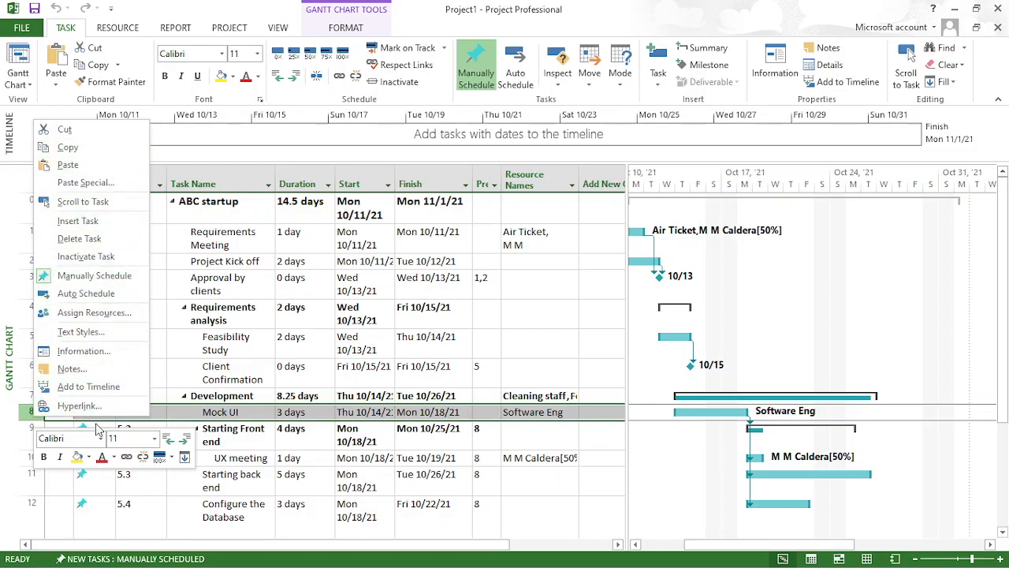
left_click(100, 355)
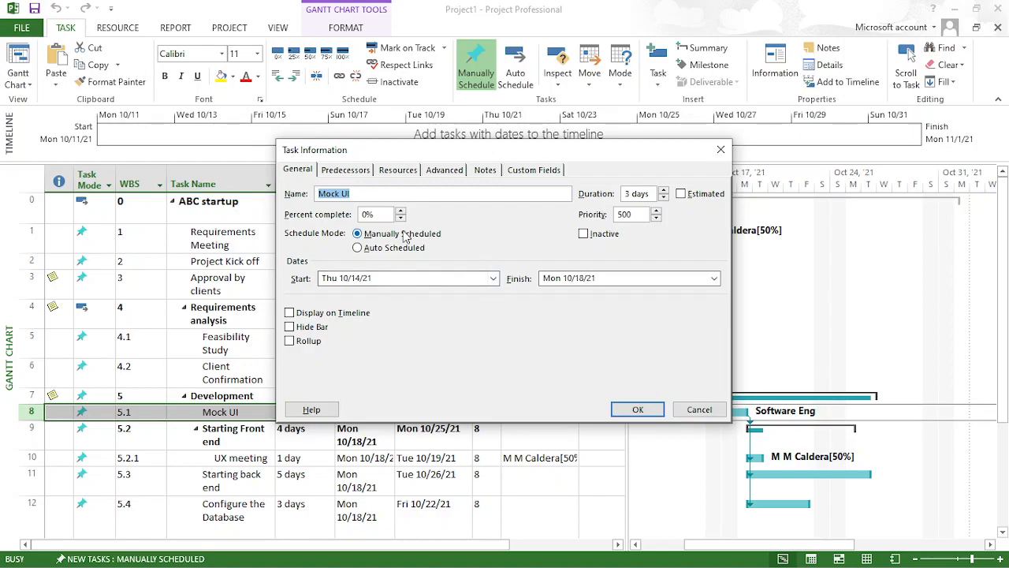
left_click(396, 170)
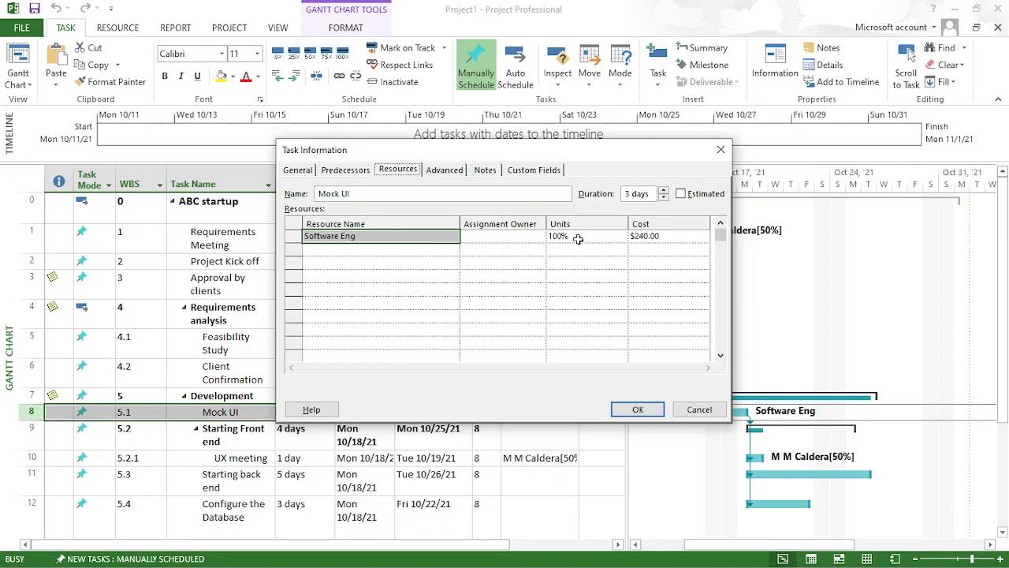
left_click(658, 242)
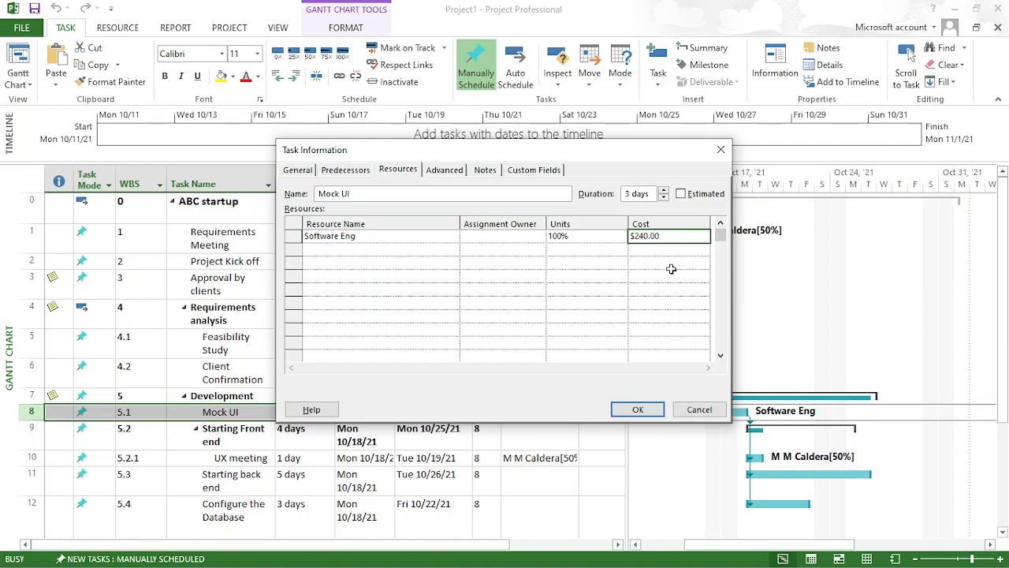
left_click(699, 409)
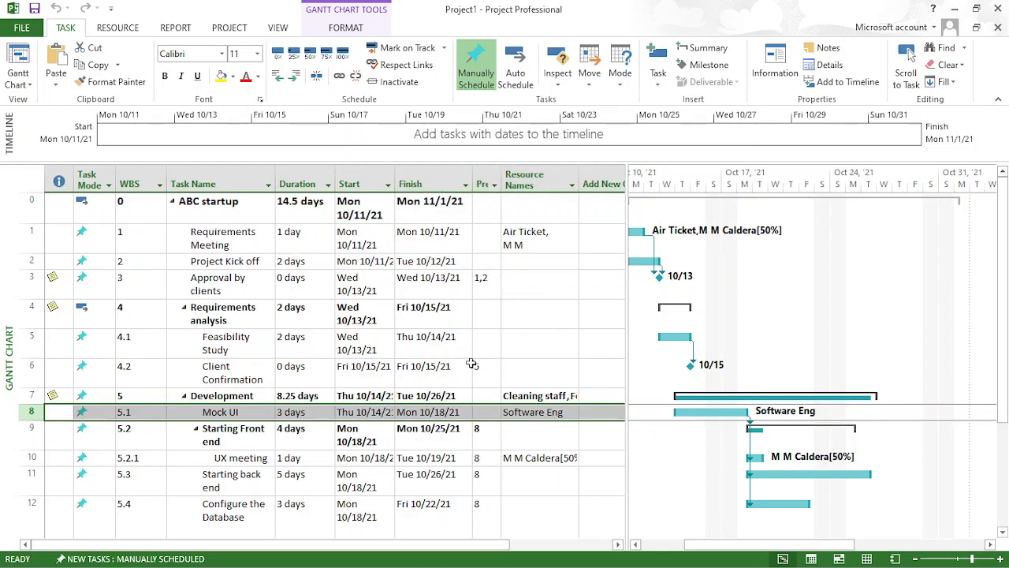
scroll(1003, 257, "down", 2)
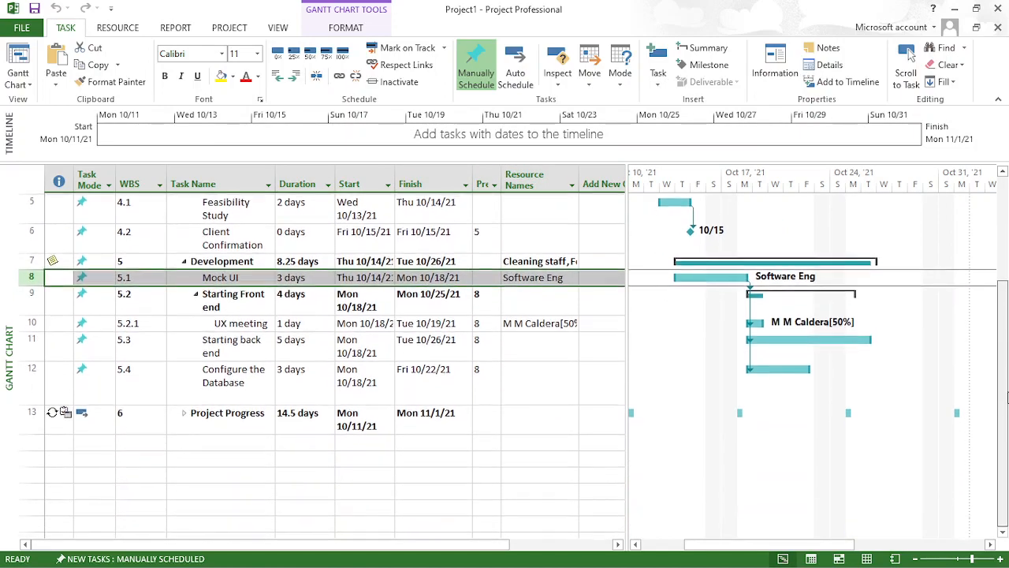
scroll(1003, 256, "up", 2)
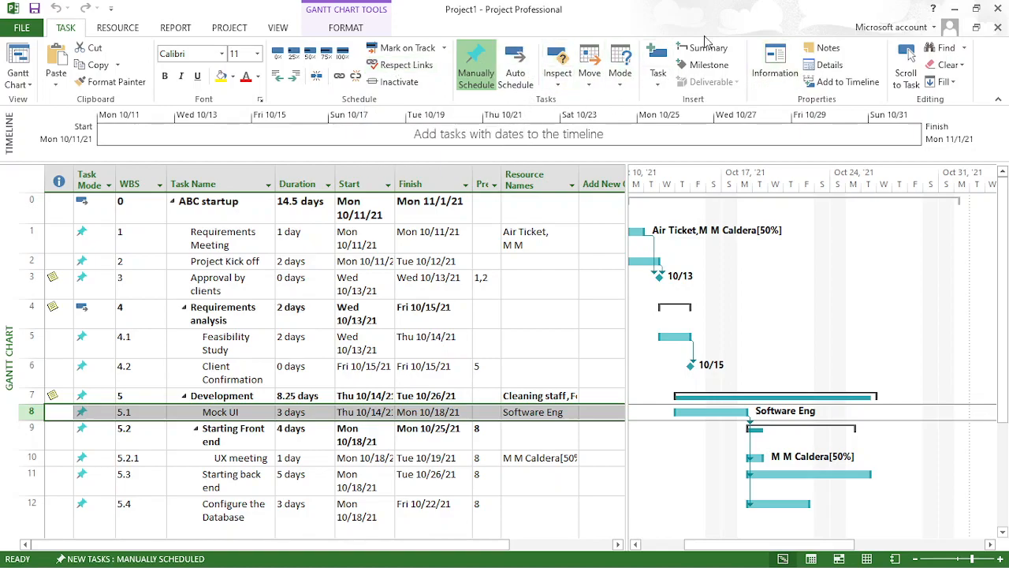
left_click(790, 72)
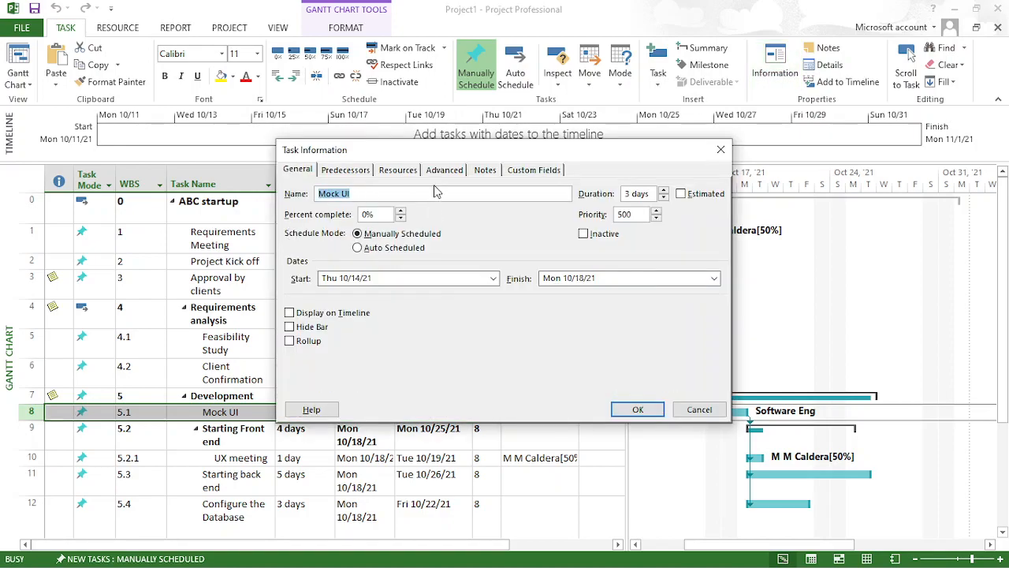
left_click(721, 149)
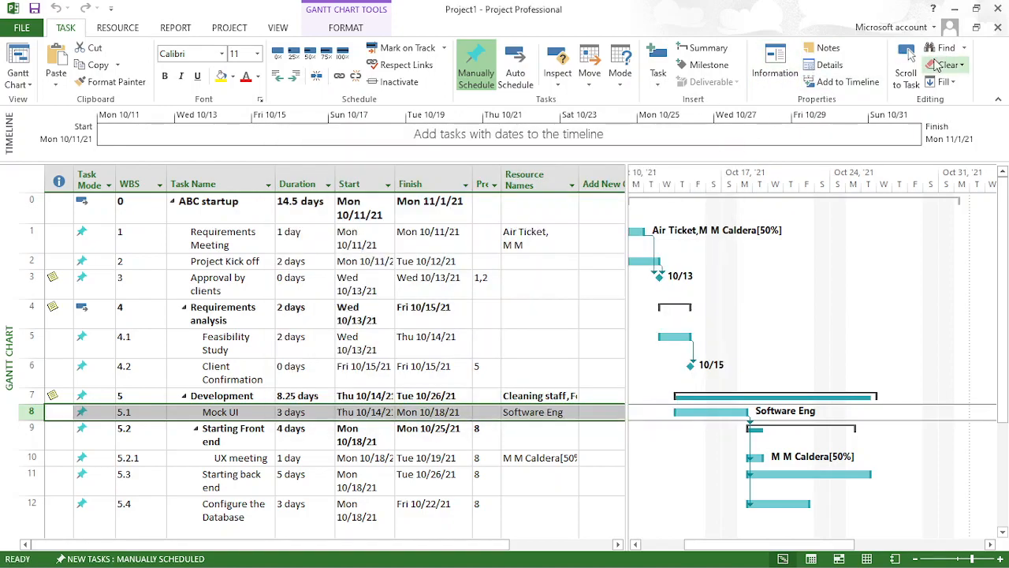
- Level the named individual's 50% work resource from the Resource Sheet
left_click(126, 29)
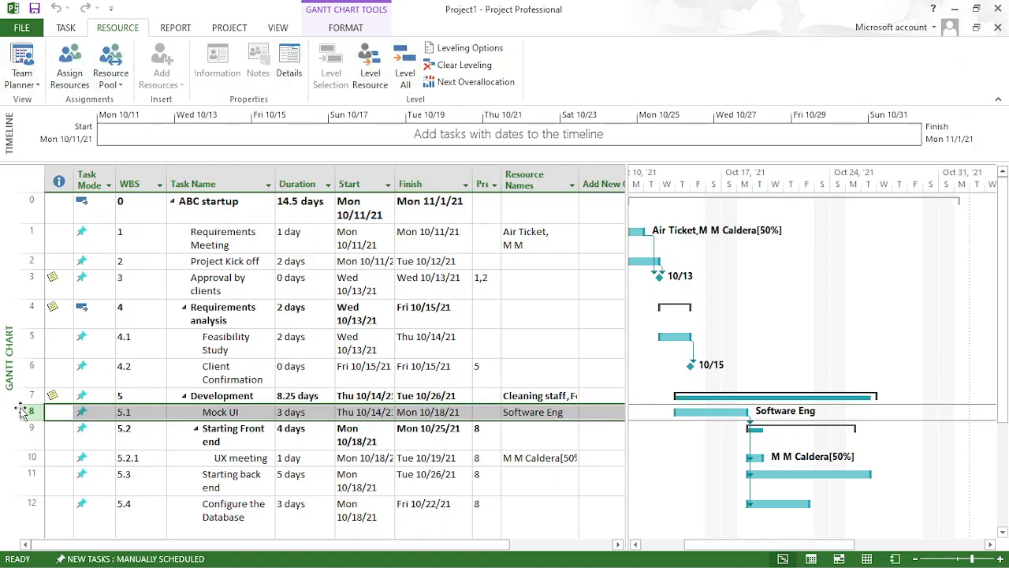
left_click(533, 413)
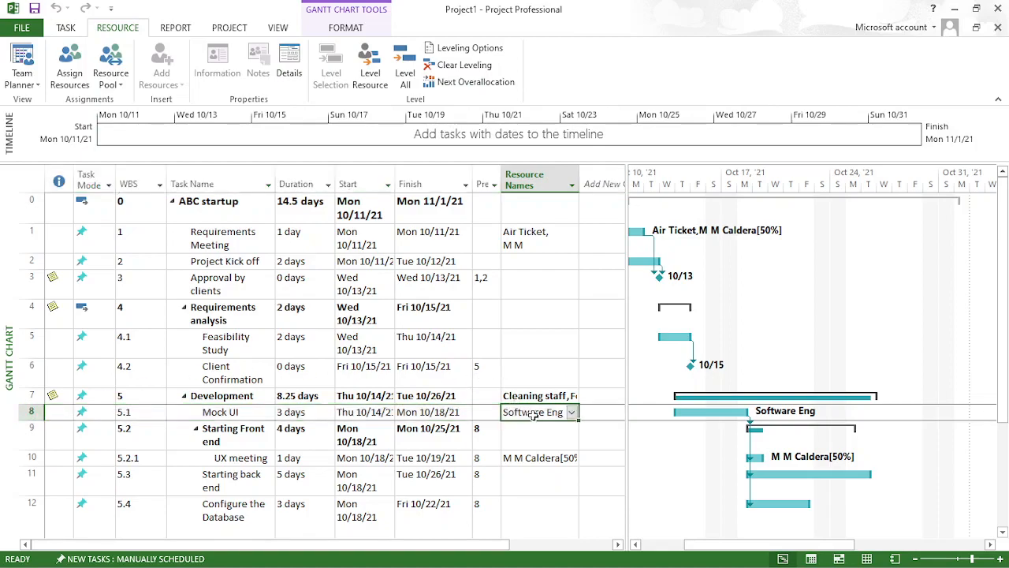
left_click(23, 413)
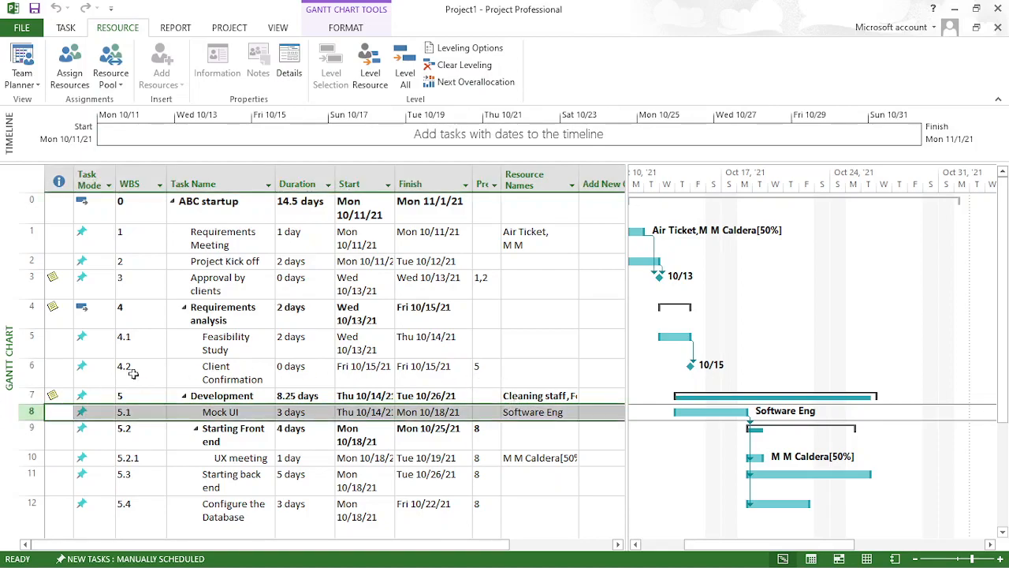
left_click(866, 558)
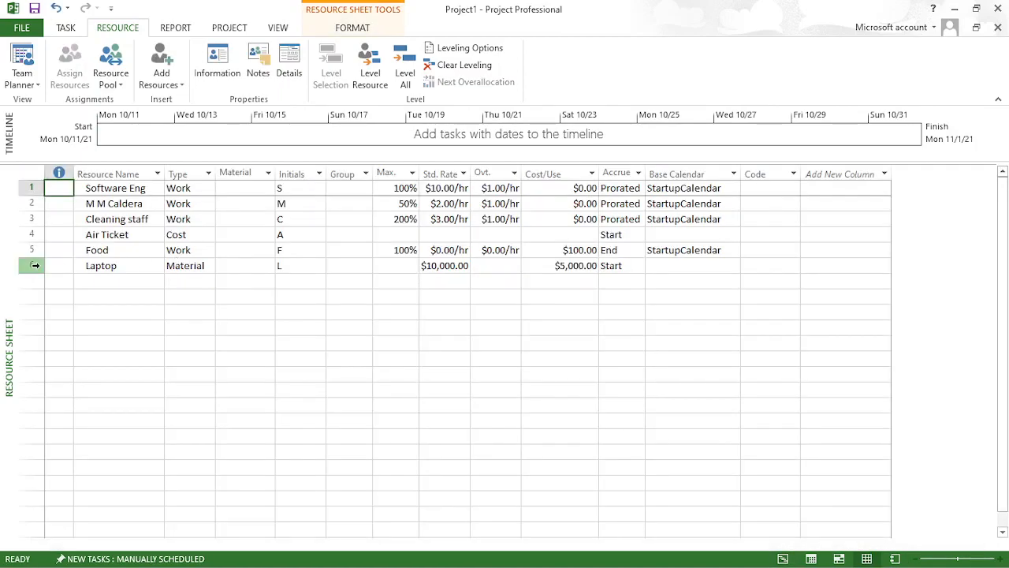
left_click(30, 204)
left_click(369, 72)
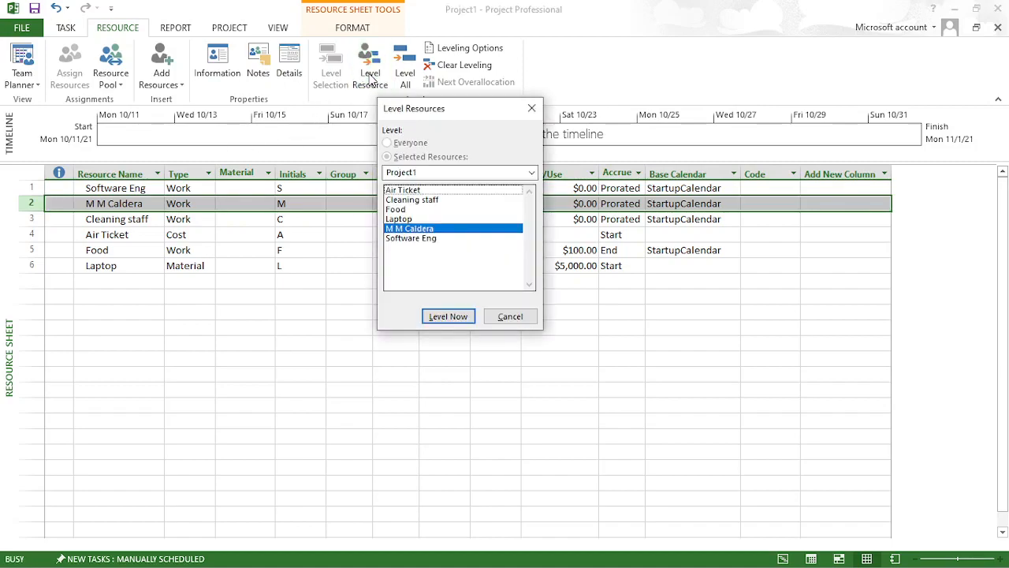
left_click(436, 229)
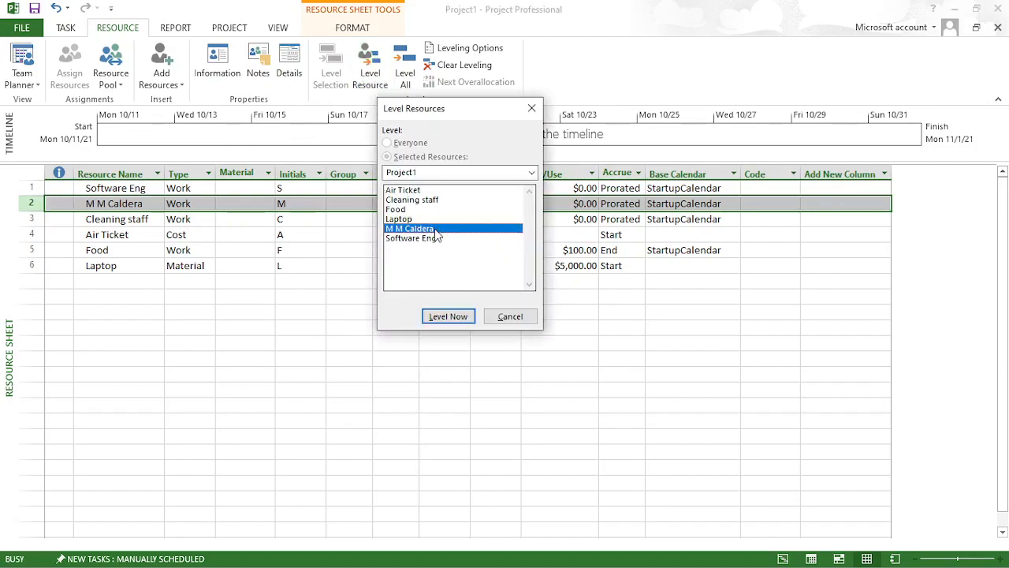
left_click(448, 316)
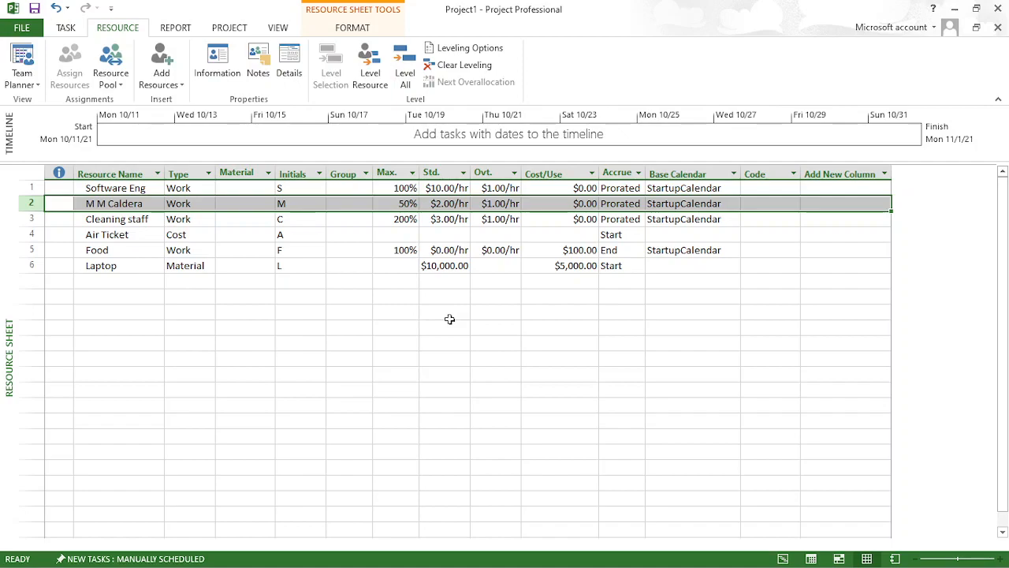
left_click(249, 315)
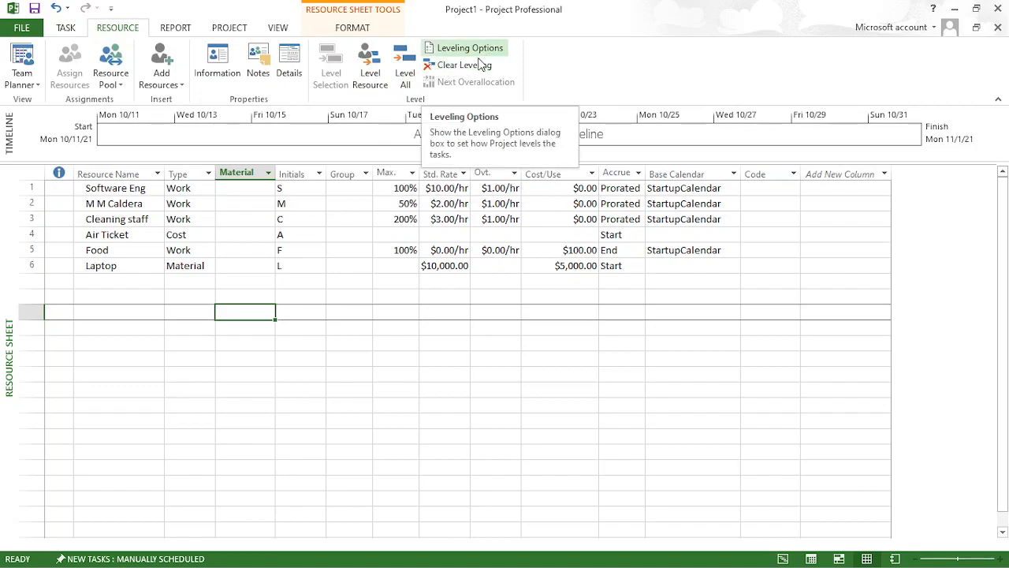
left_click(177, 30)
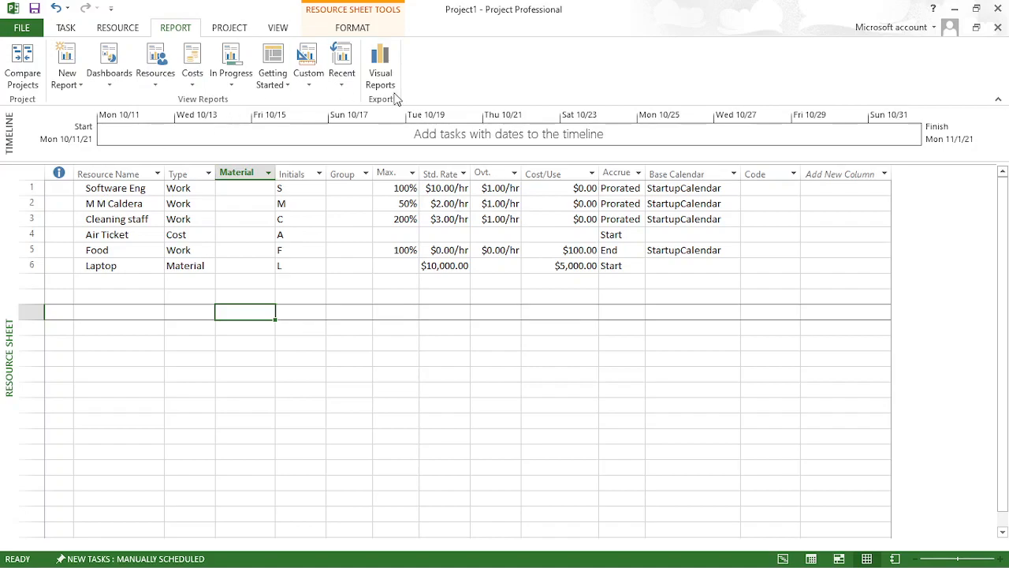
left_click(228, 29)
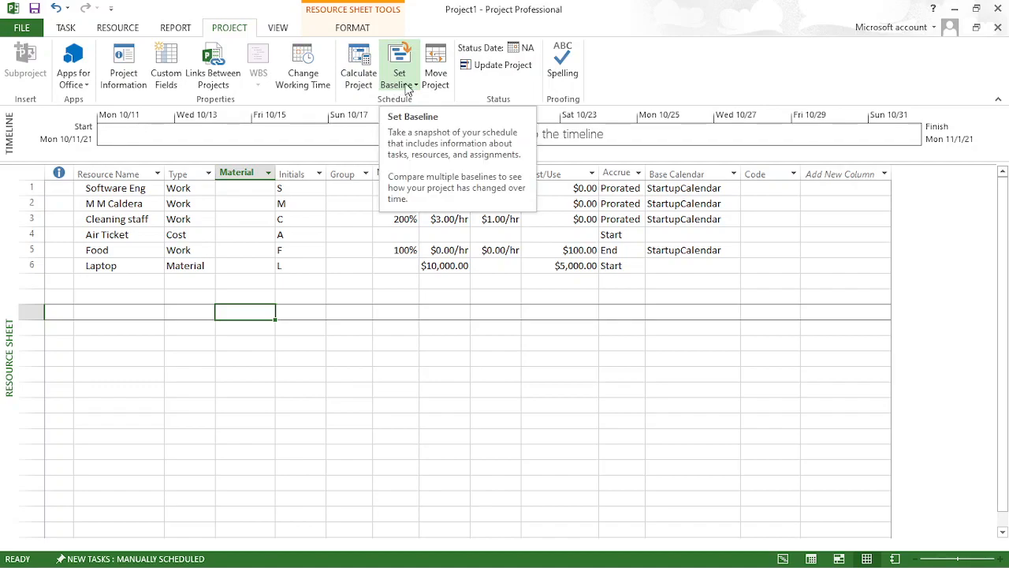
left_click(277, 27)
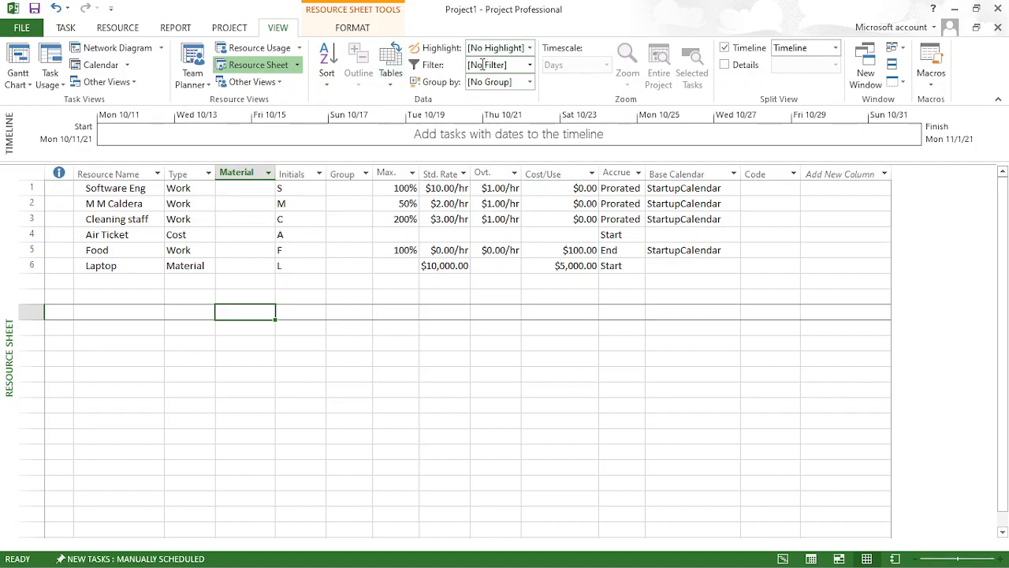
left_click(347, 30)
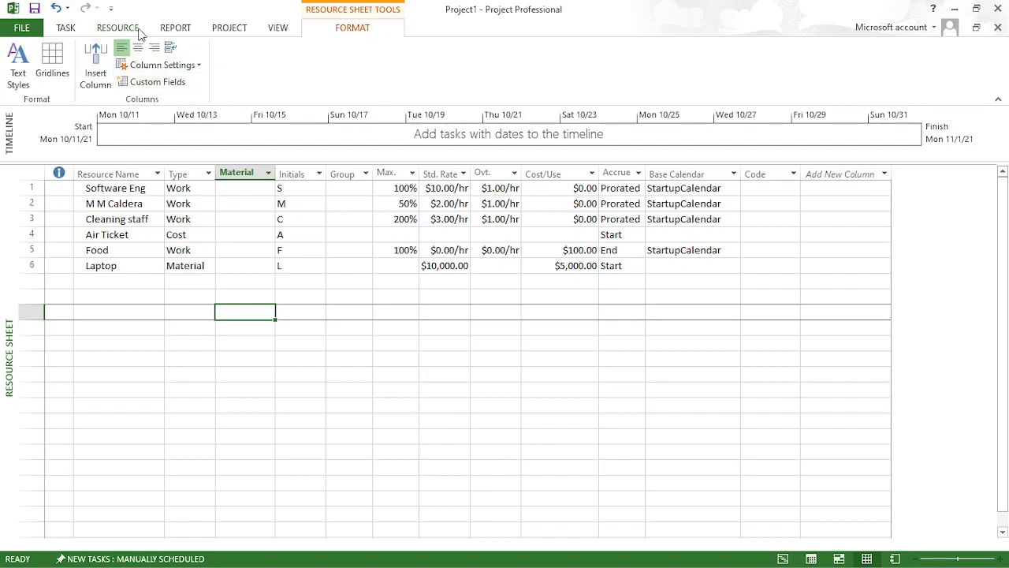
left_click(177, 28)
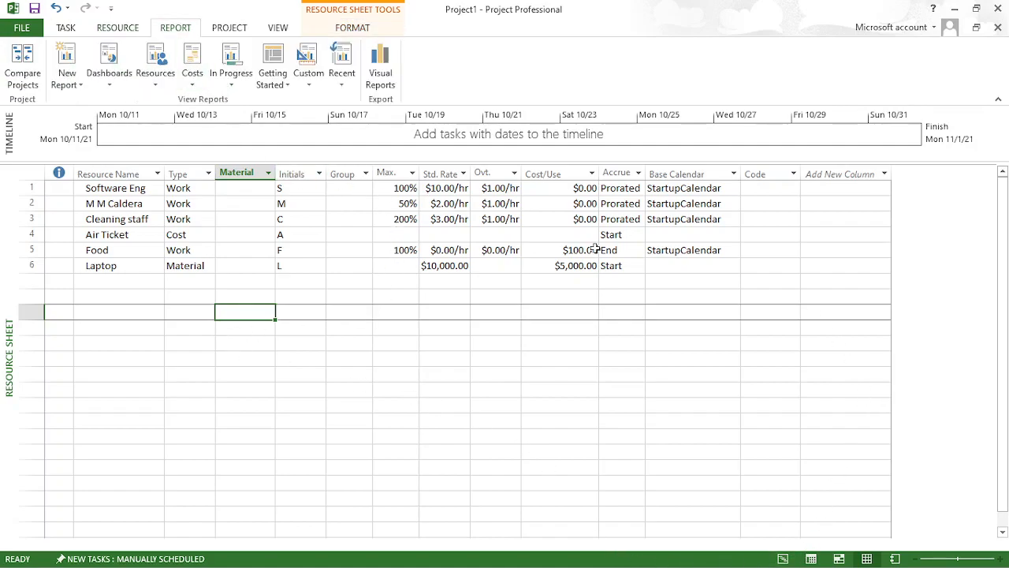
- Return to the Gantt Chart and open the Cost Overview dashboard report
left_click(811, 559)
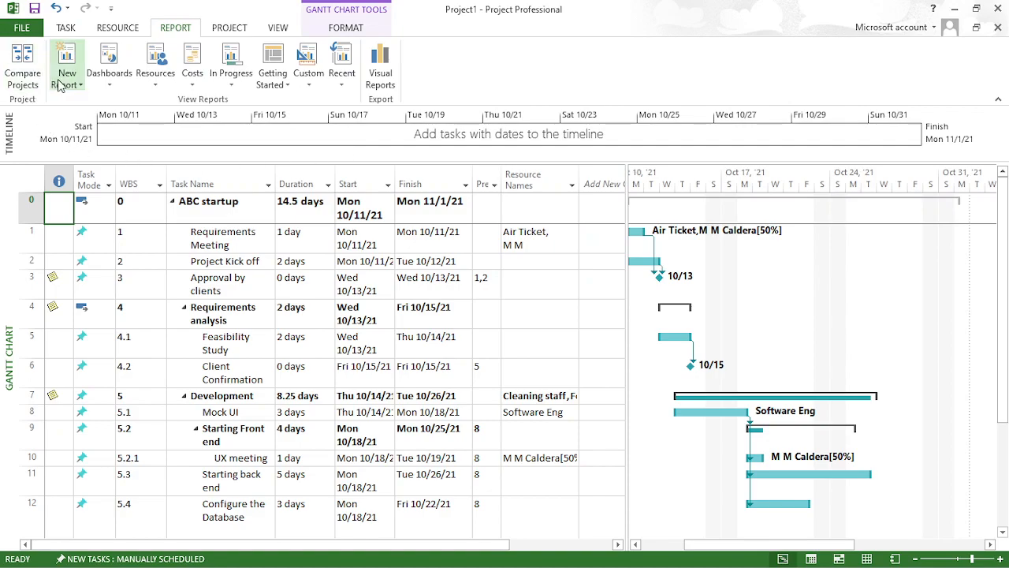
left_click(114, 82)
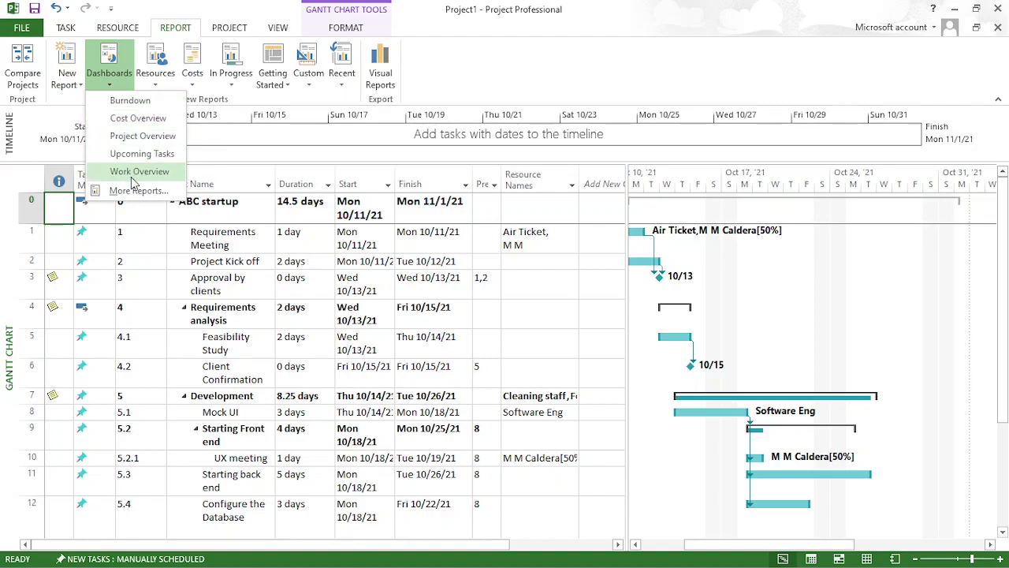
left_click(73, 84)
left_click(74, 84)
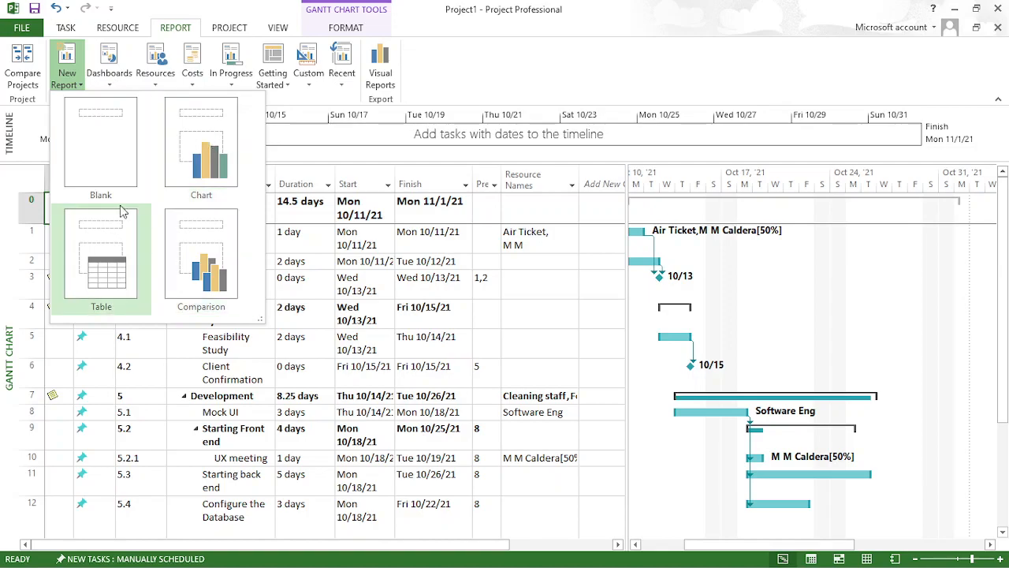
left_click(496, 77)
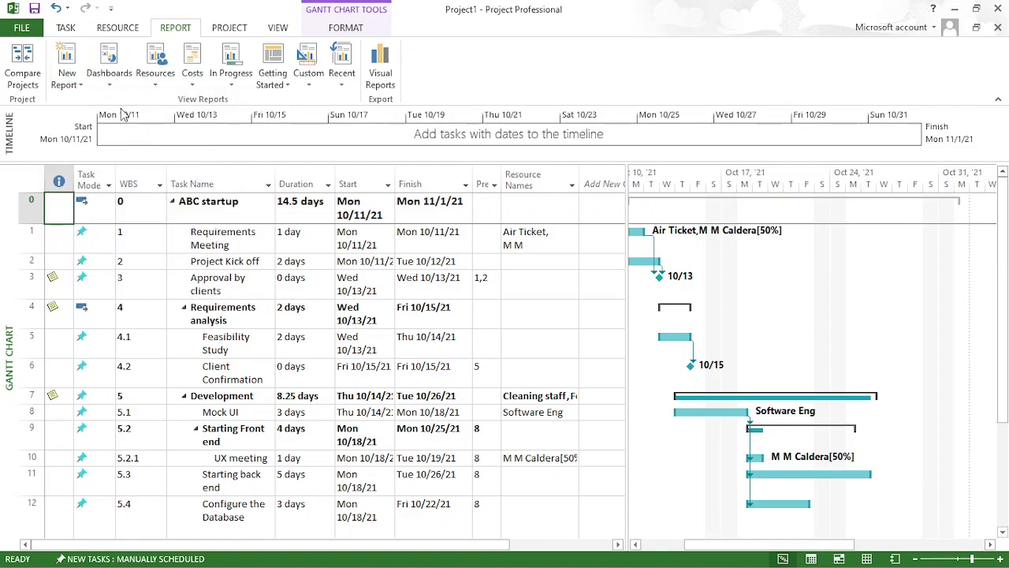
left_click(123, 83)
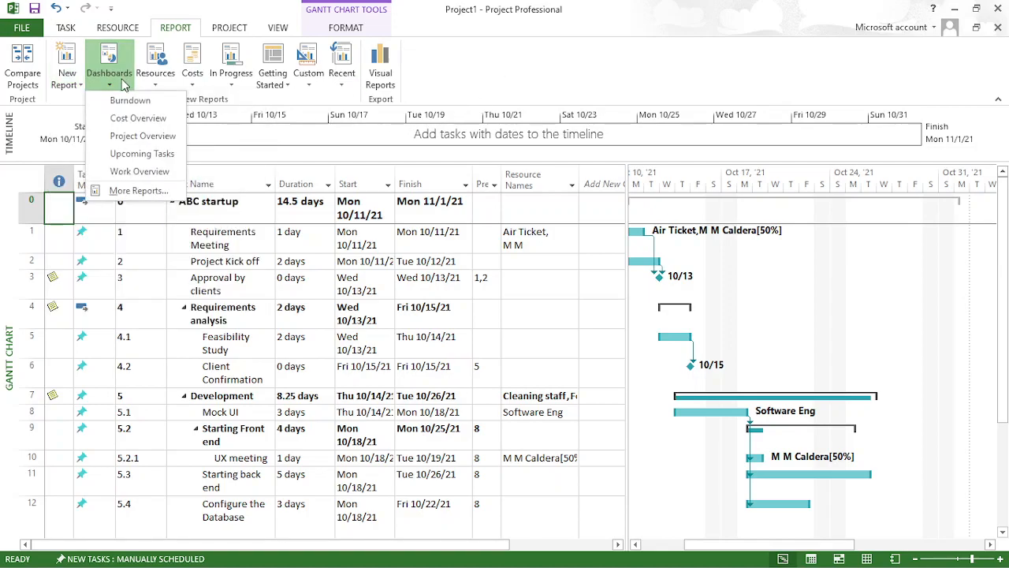
left_click(138, 118)
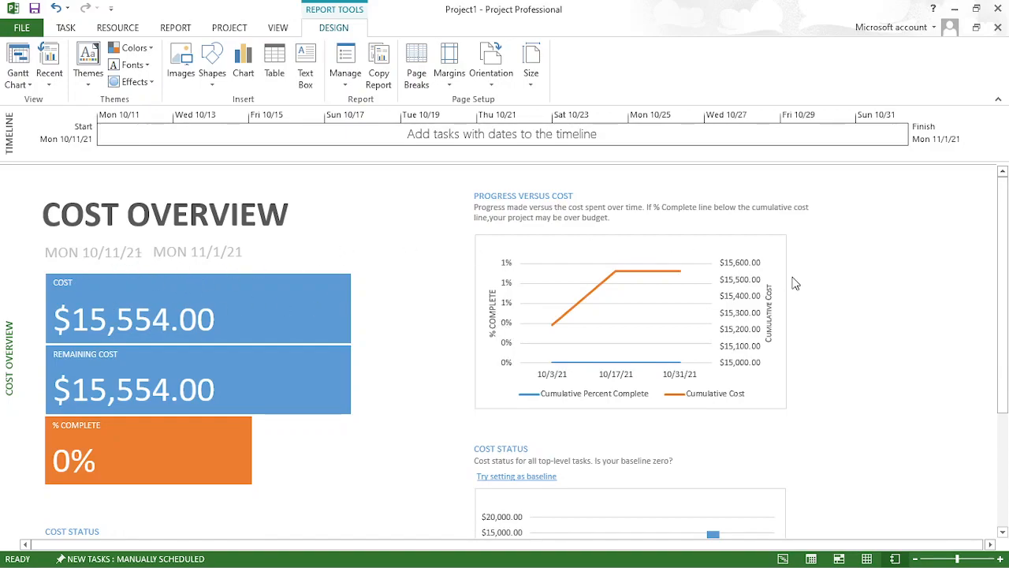
- Save the changes to Project1 and review the cost status of the top-level tasks in the Cost Overview report
key("alt+F4")
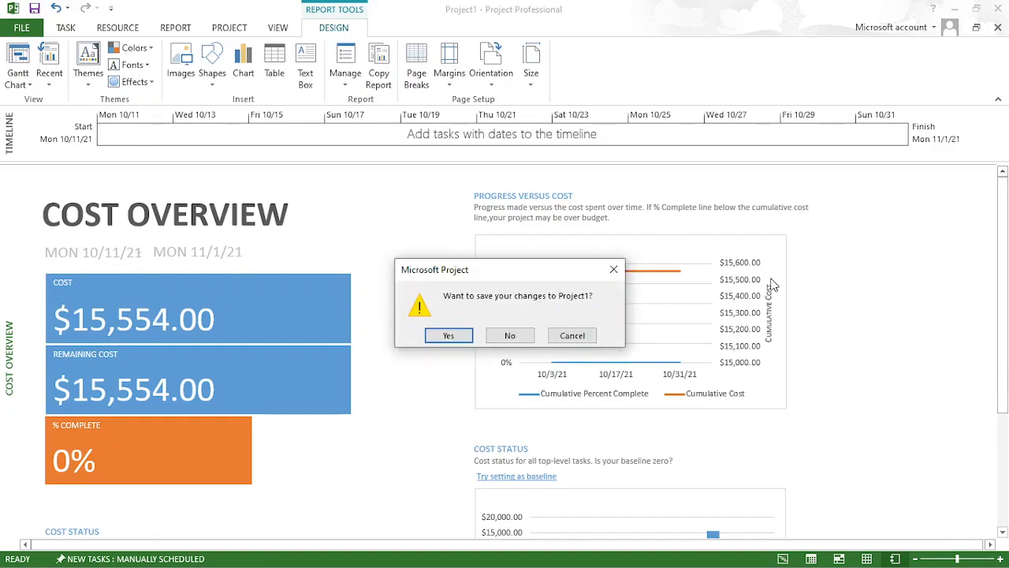
left_click(451, 339)
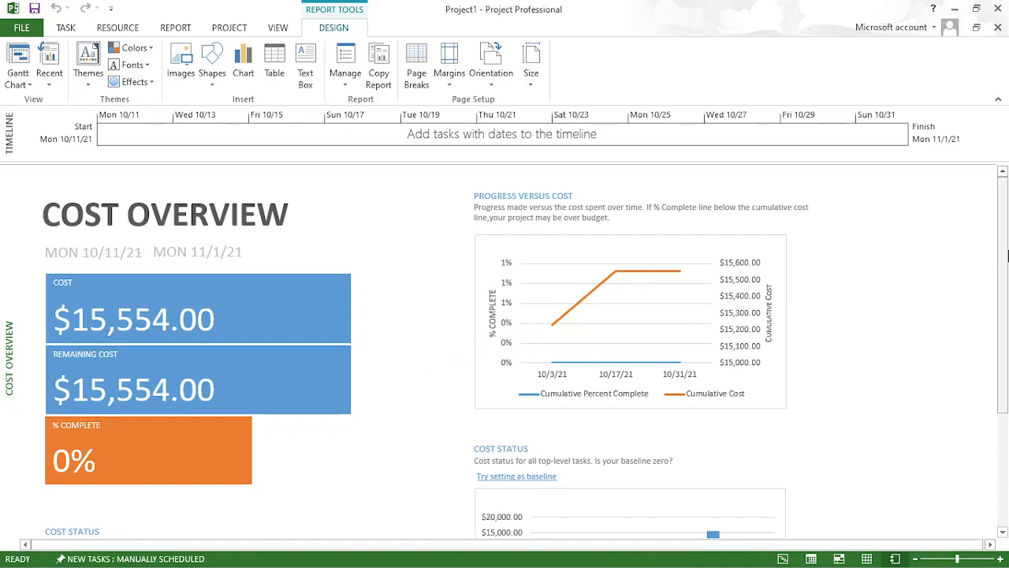
scroll(424, 432, "down", 5)
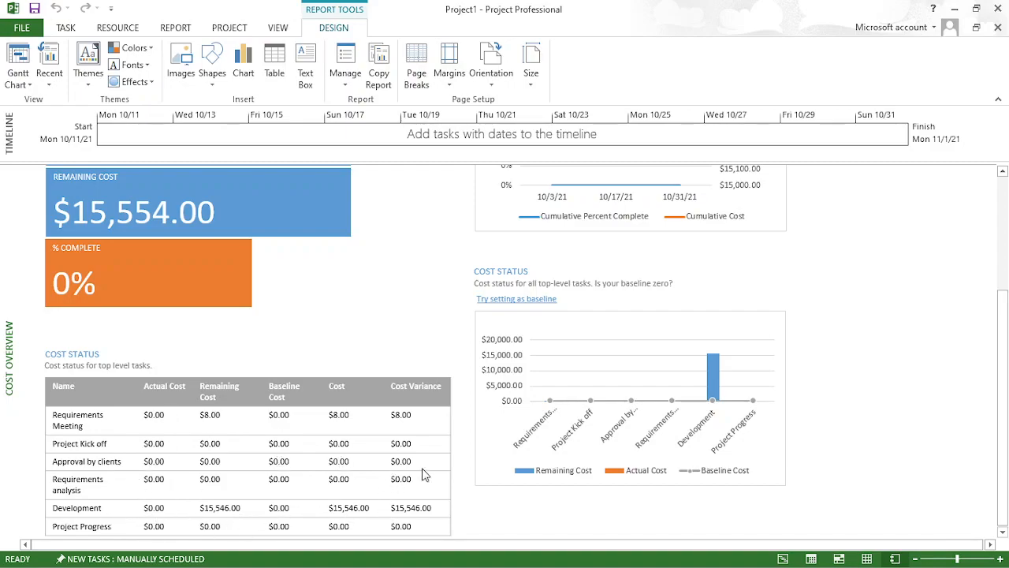
left_click_drag(1008, 431, 1007, 312)
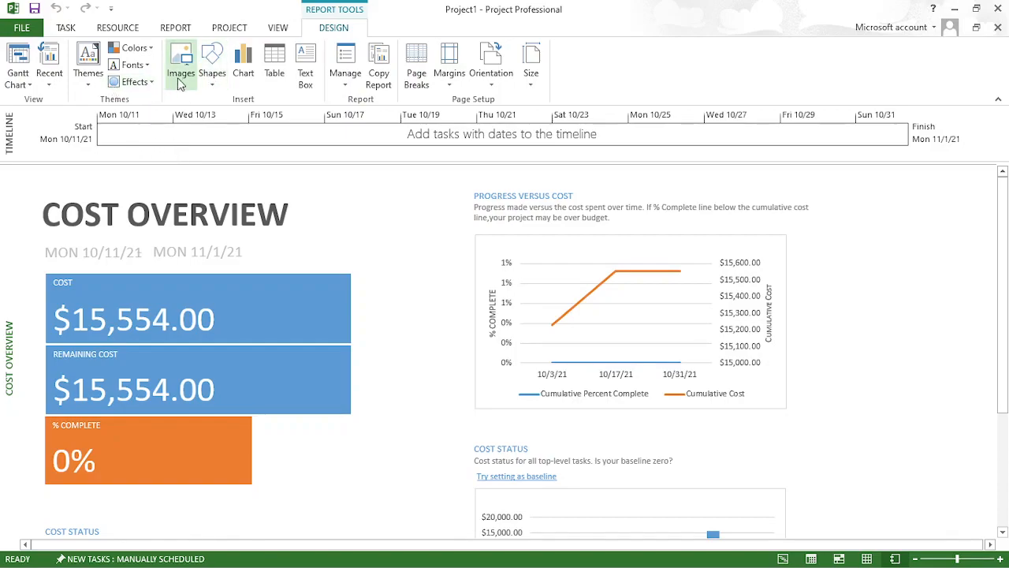
- Open the Project Overview dashboard report and review the completion percentages, milestones due and late tasks
left_click(182, 33)
left_click(111, 82)
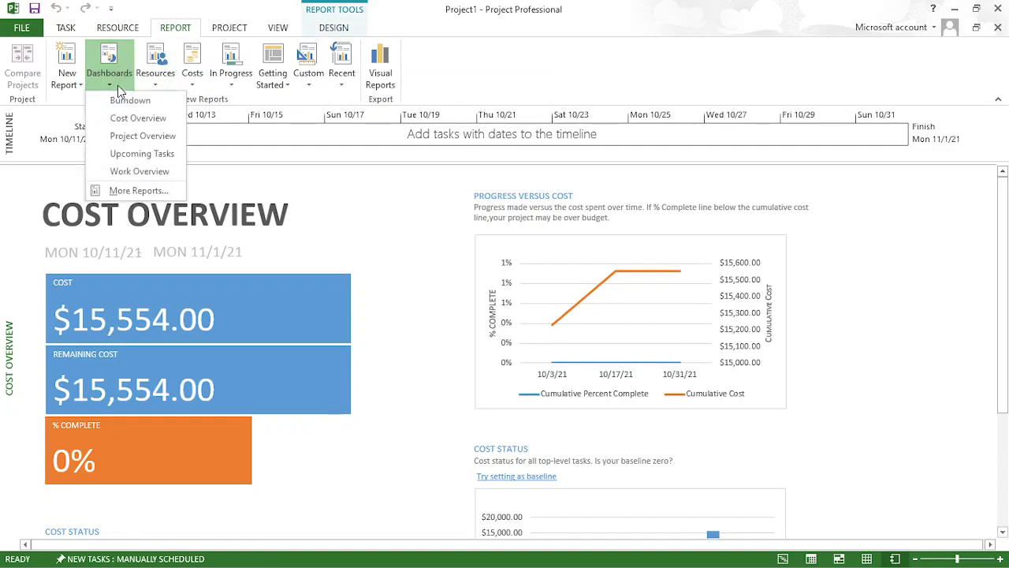
left_click(130, 136)
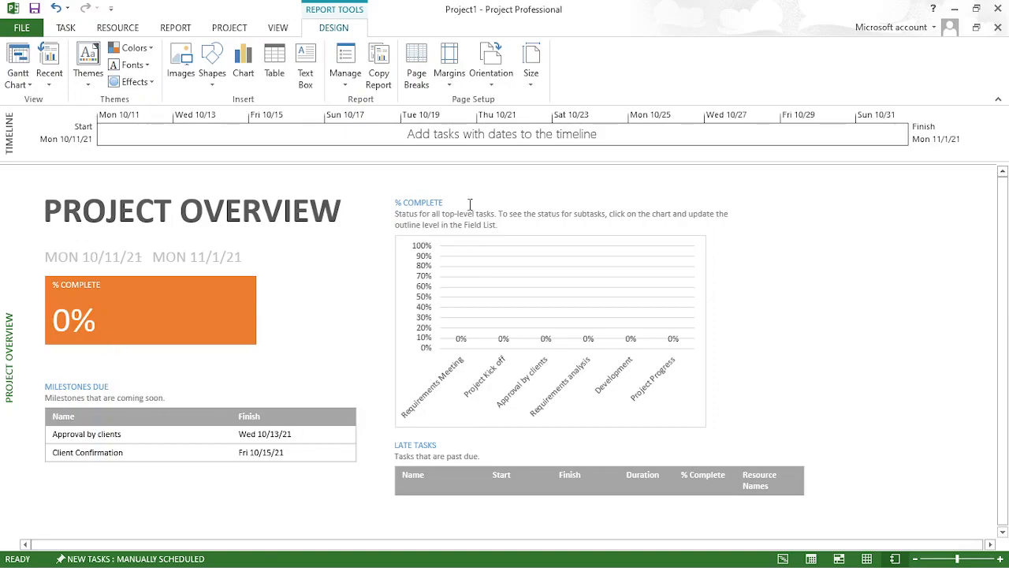
left_click_drag(1001, 212, 995, 294)
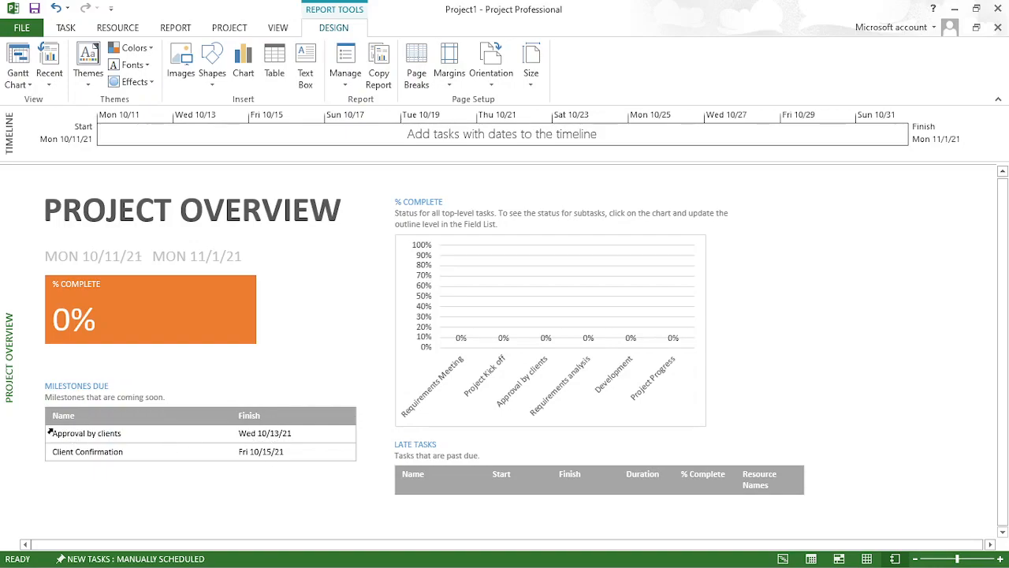
- Return to the Gantt Chart to check the task list, and reopen the Project Overview dashboard report
left_click(784, 558)
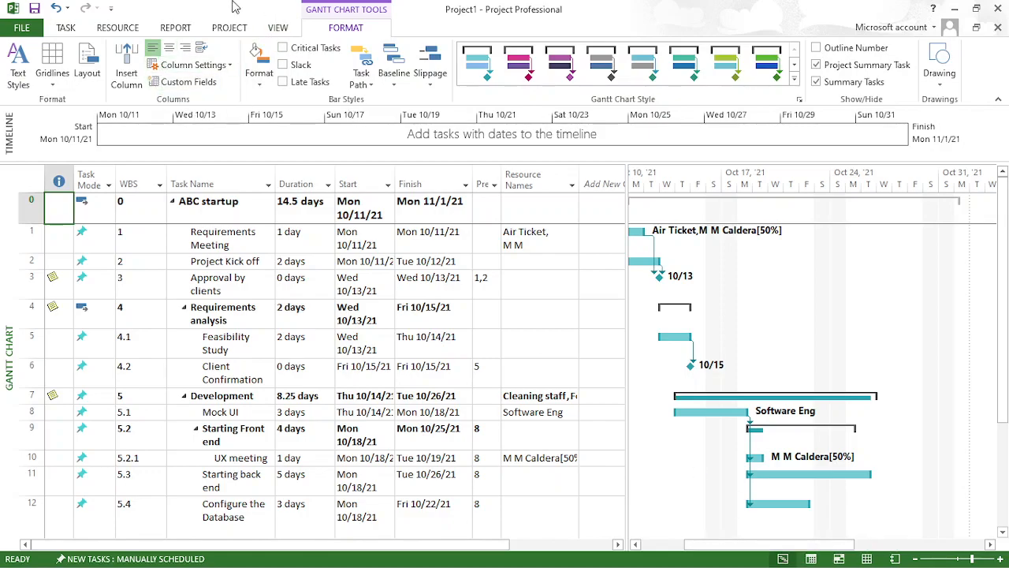
left_click(171, 30)
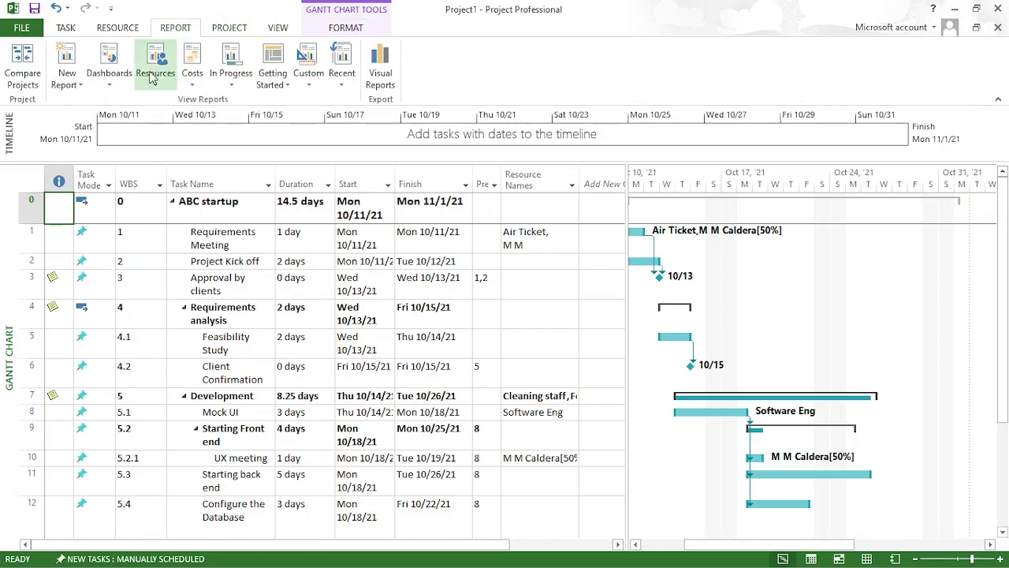
left_click(109, 83)
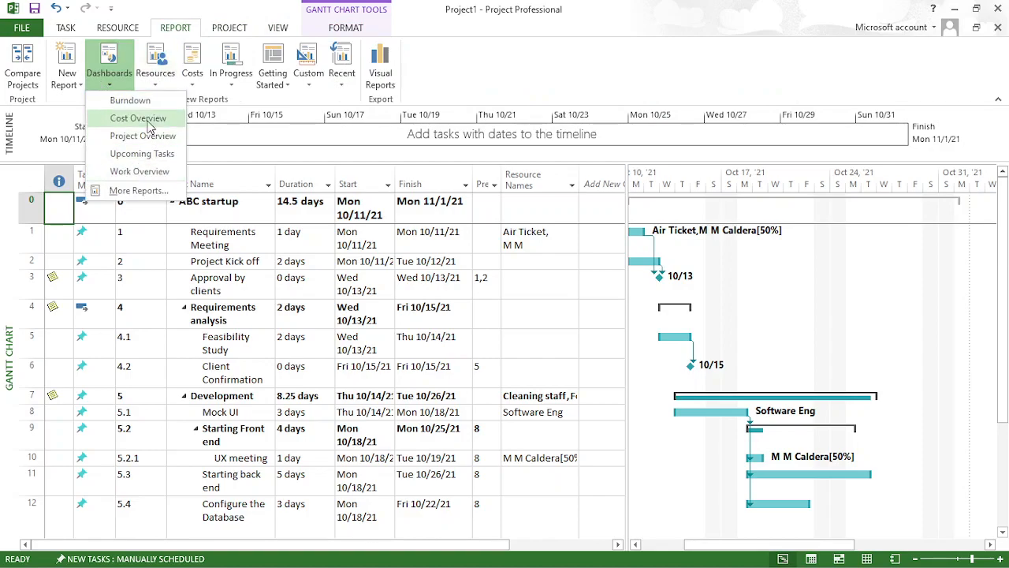
left_click(143, 137)
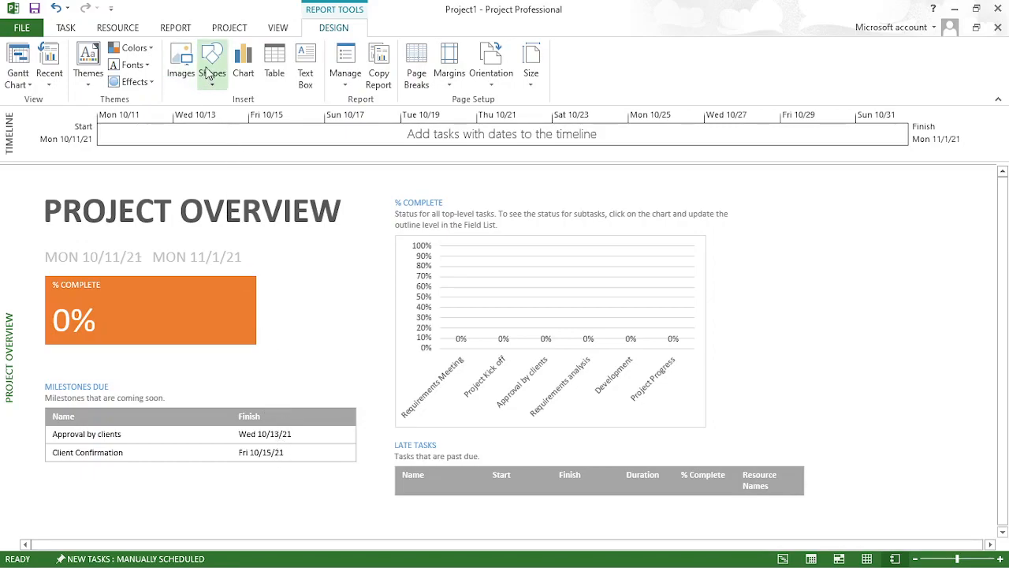
- Open the Upcoming Tasks dashboard report and review the remaining tasks and the tasks starting soon
left_click(176, 28)
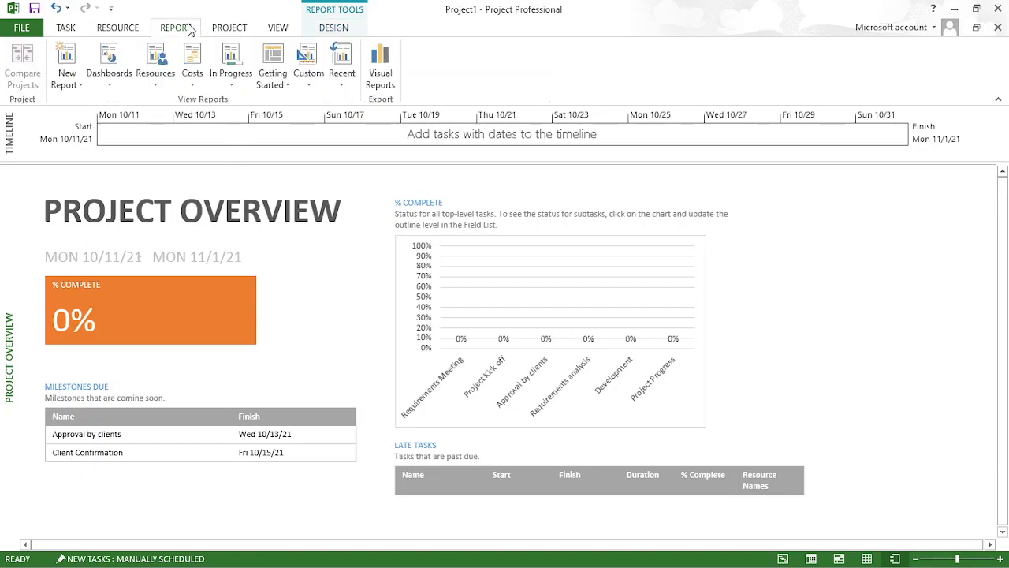
left_click(118, 93)
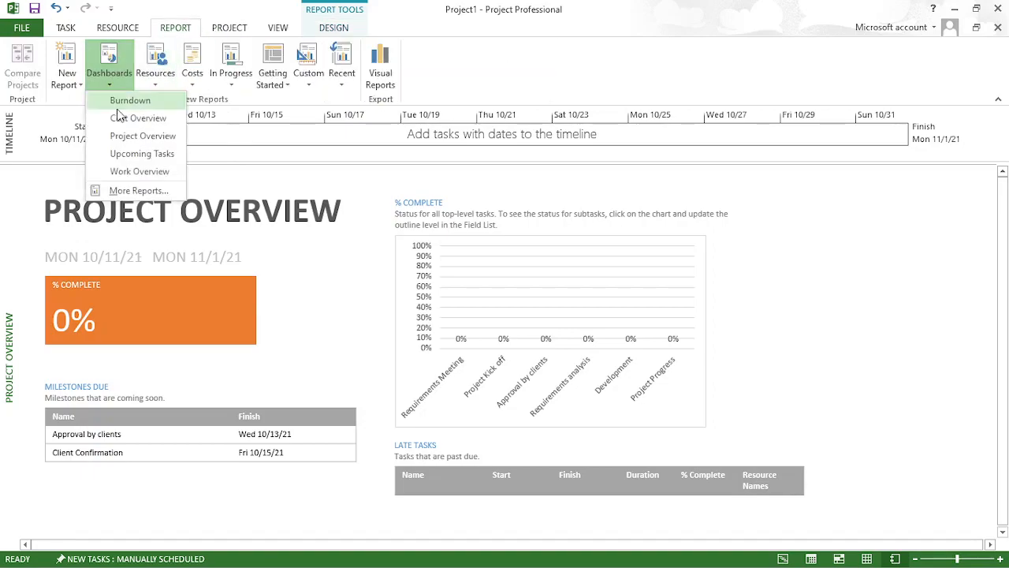
left_click(131, 148)
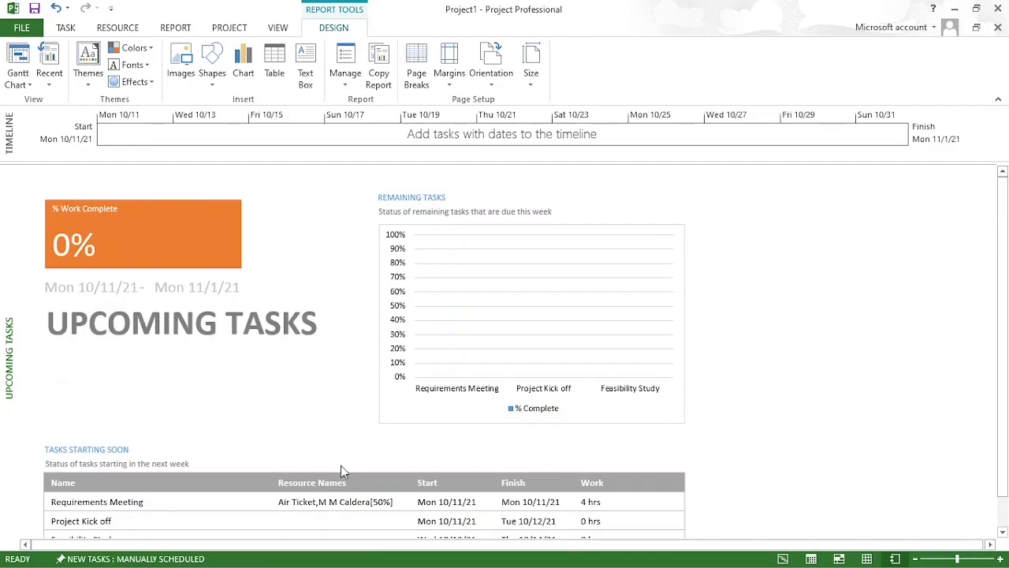
left_click_drag(1002, 240, 998, 376)
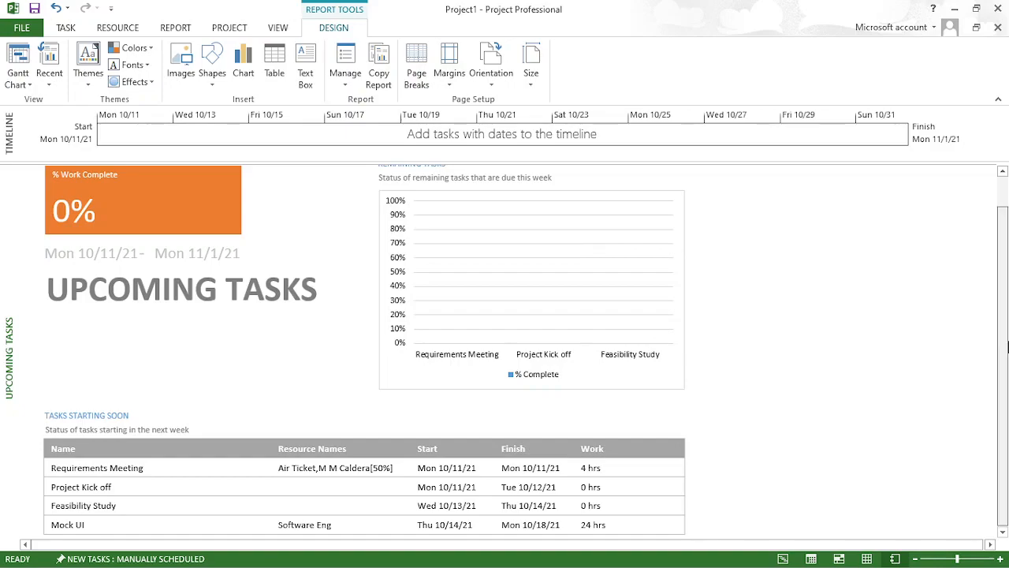
scroll(1007, 347, "up", 1)
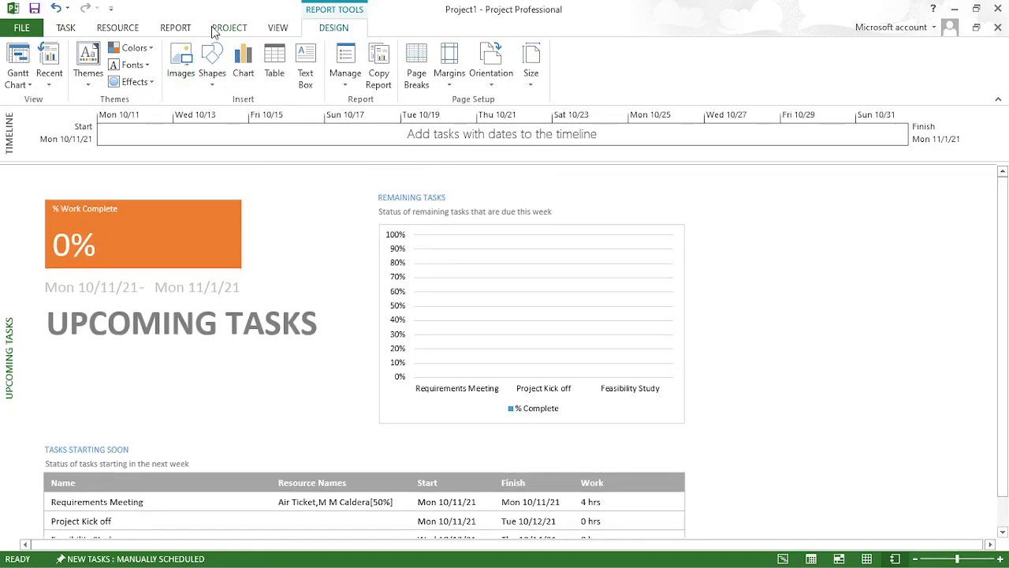
- Open the Work Overview dashboard report and examine the work burndown, work stats, resource stats and remaining availability
left_click(184, 29)
left_click(123, 87)
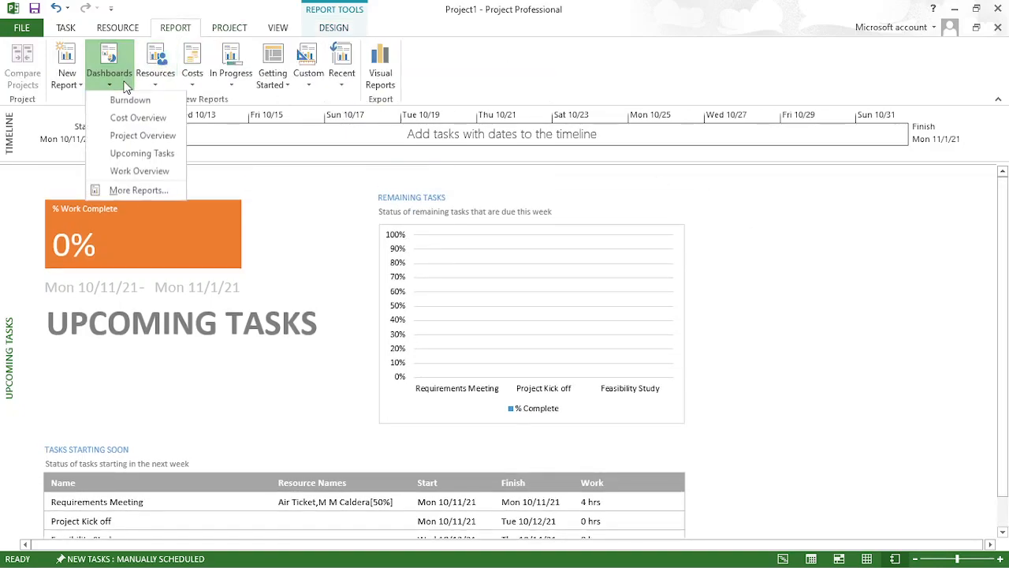
left_click(140, 172)
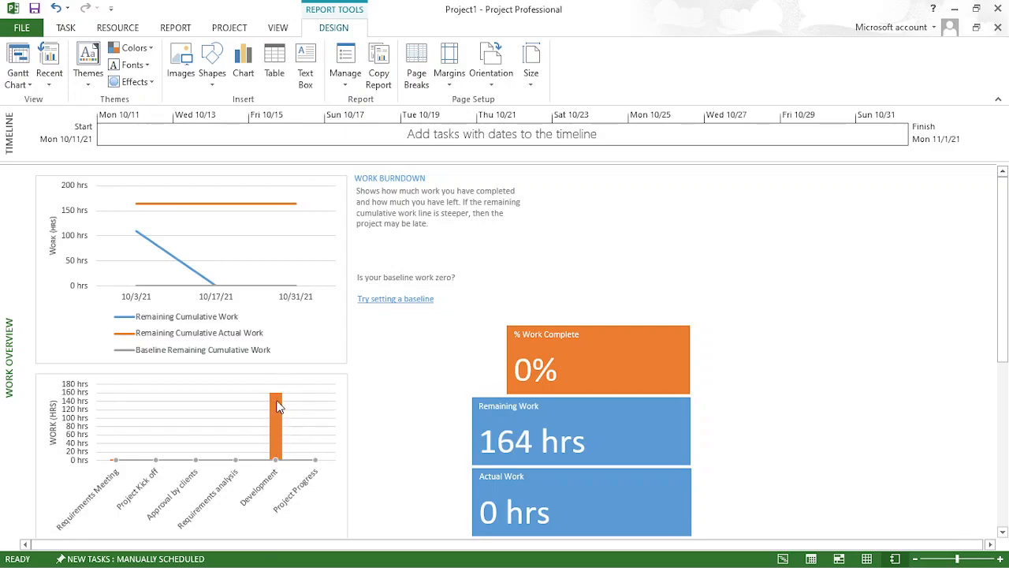
left_click_drag(1001, 221, 1001, 384)
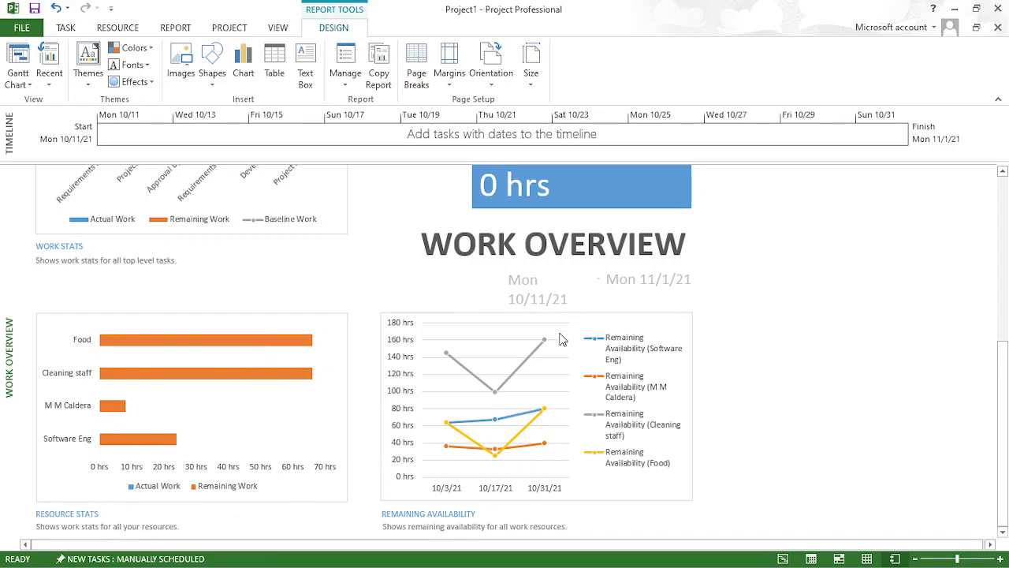
left_click_drag(1005, 382, 1005, 164)
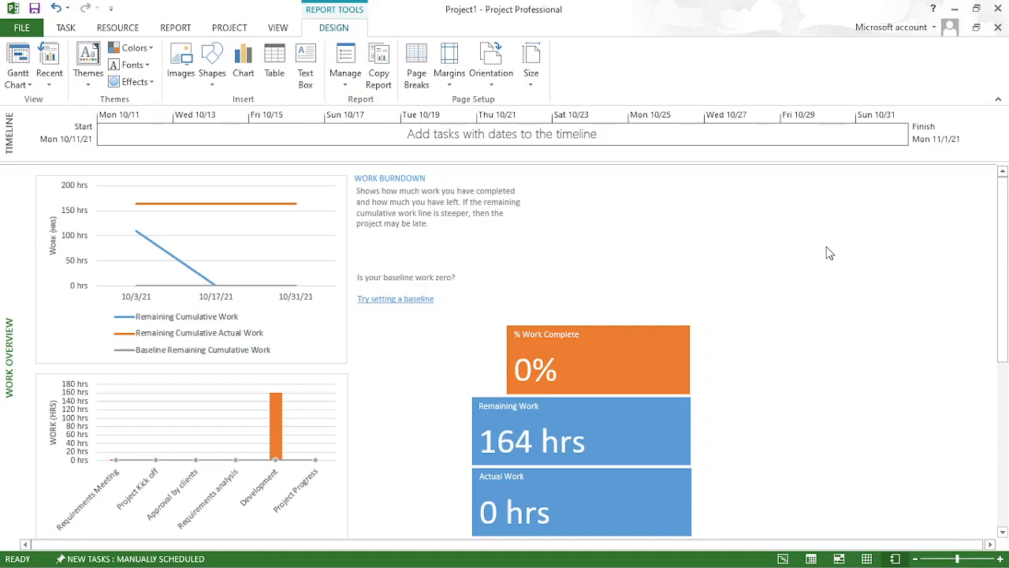
- Display the project as a Network Diagram and examine the task boxes and the dependency links between them
left_click(280, 28)
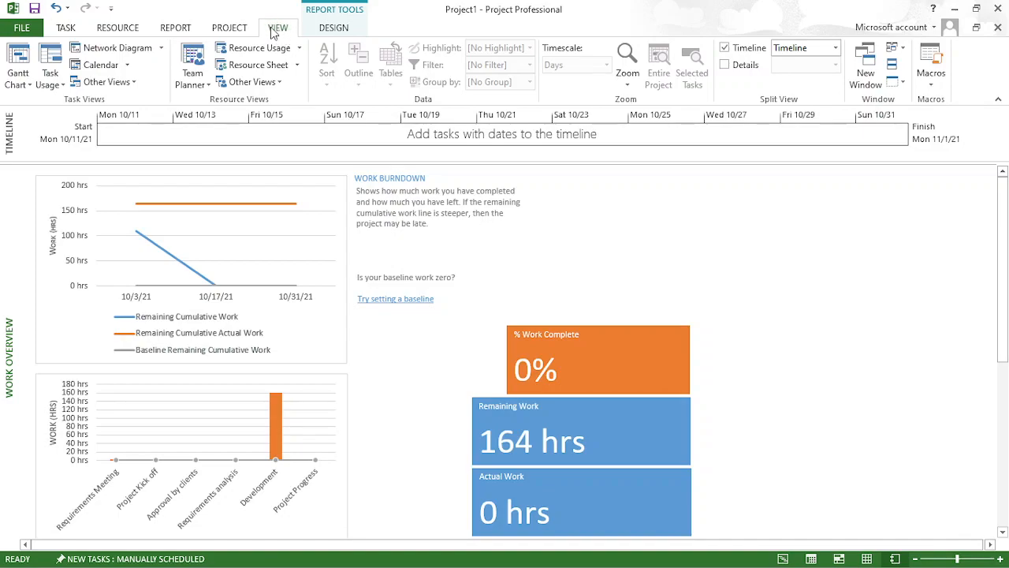
left_click(136, 50)
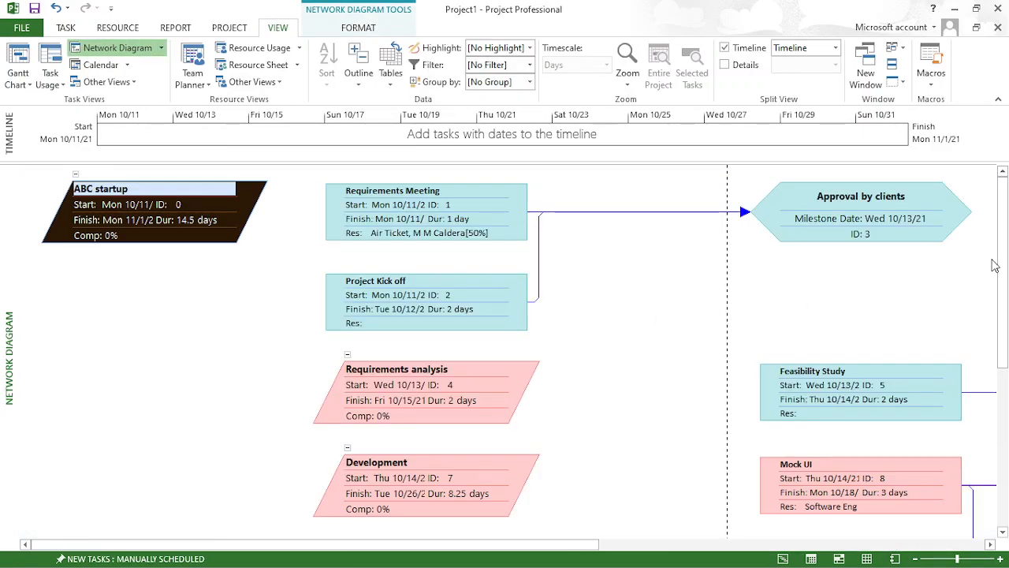
left_click_drag(1004, 265, 1006, 427)
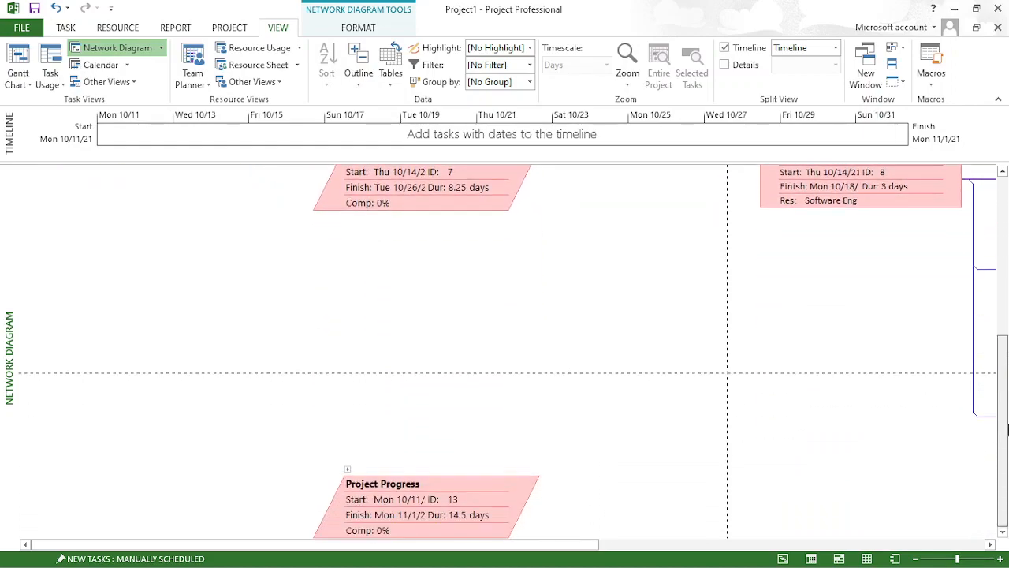
left_click_drag(1008, 468, 1006, 300)
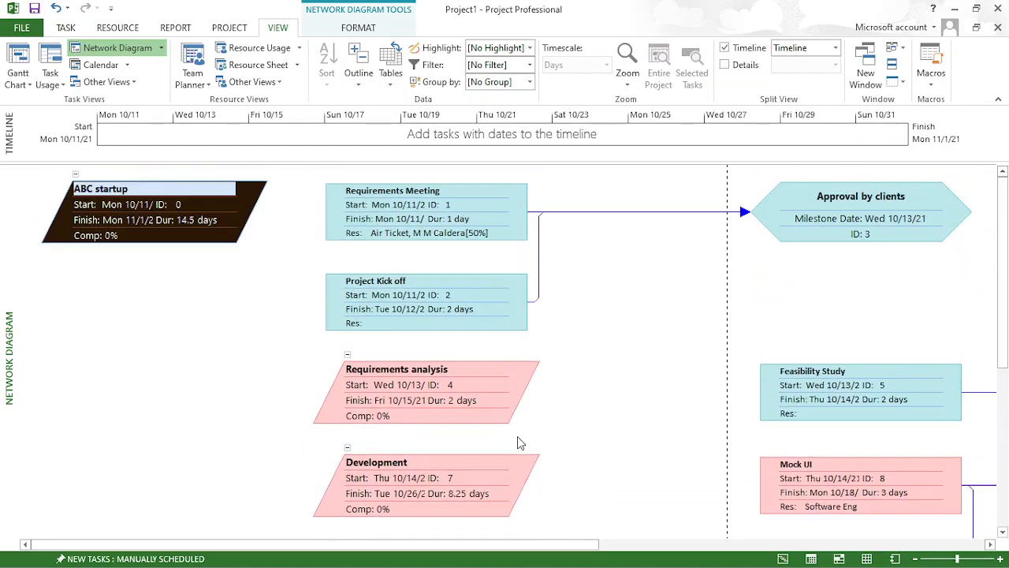
left_click_drag(491, 539, 438, 556)
left_click_drag(1003, 252, 1004, 344)
left_click_drag(1006, 258, 1007, 212)
left_click_drag(433, 550, 387, 533)
mouse_move(1004, 184)
left_mouse_down()
mouse_move(1004, 391)
mouse_move(1004, 176)
left_mouse_up()
- Save the current Network Diagram as a custom view named View 1
left_click(161, 49)
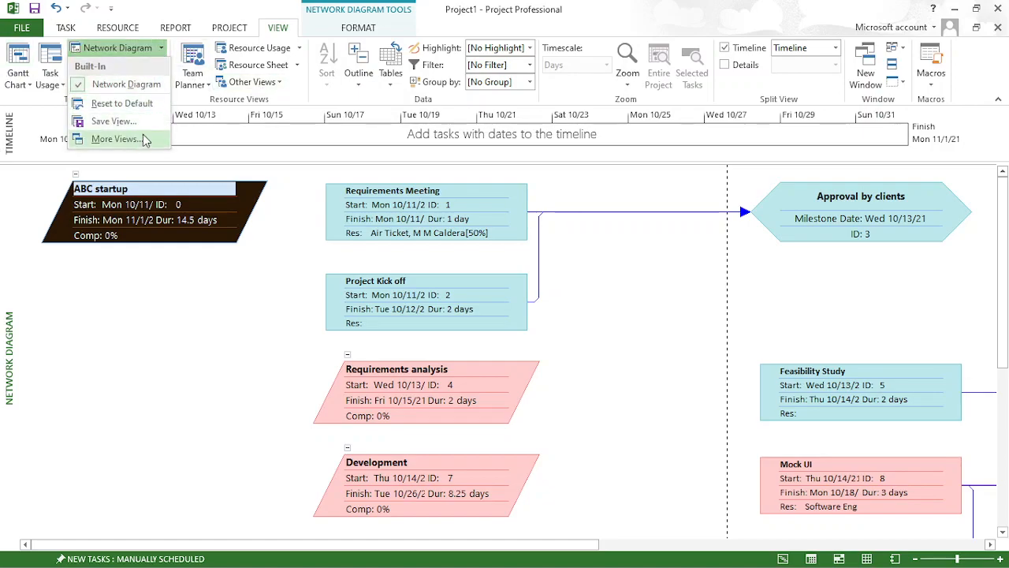
left_click(113, 121)
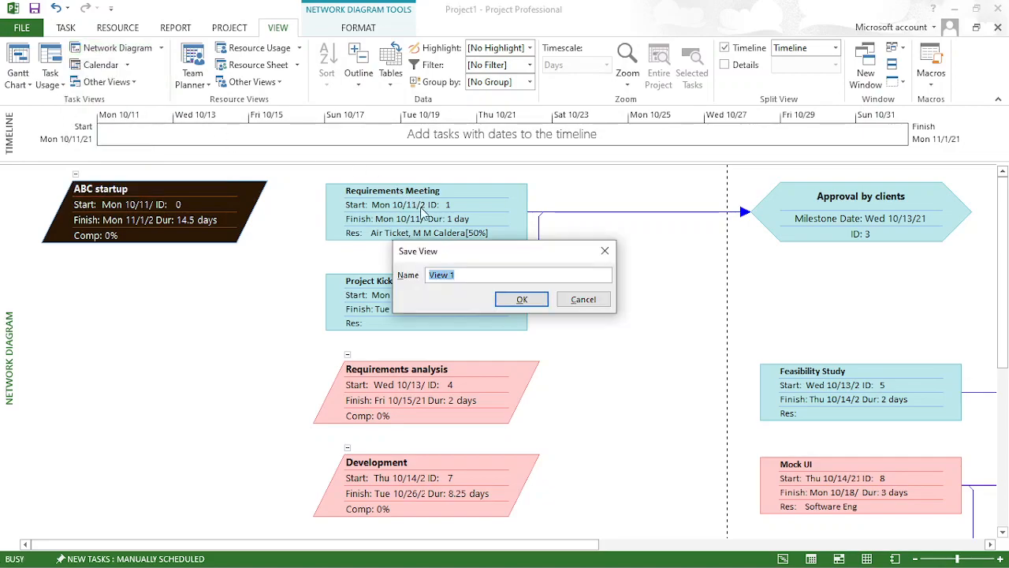
left_click(522, 300)
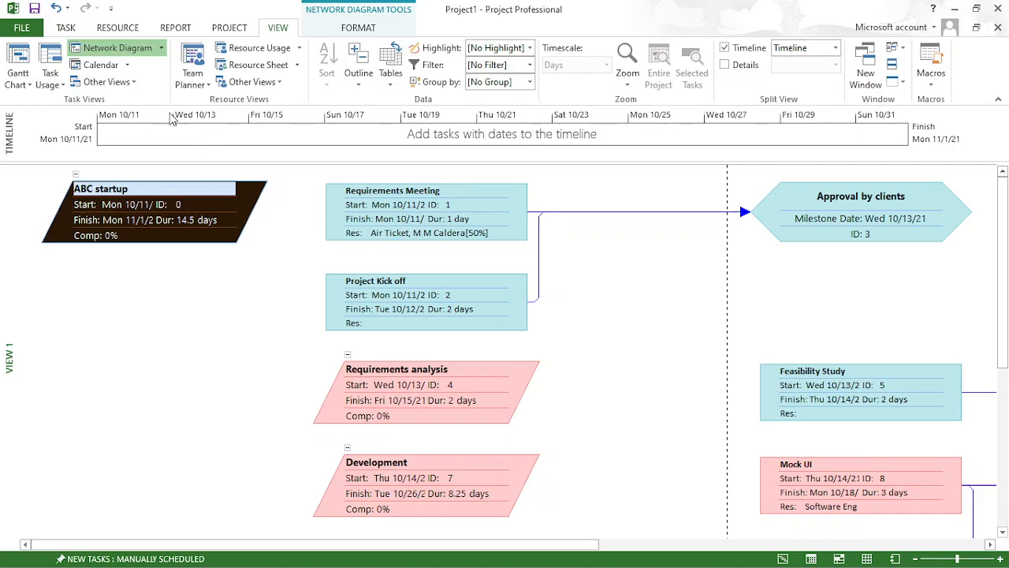
- Display the schedule in the Task Sheet view and save the project
left_click(132, 82)
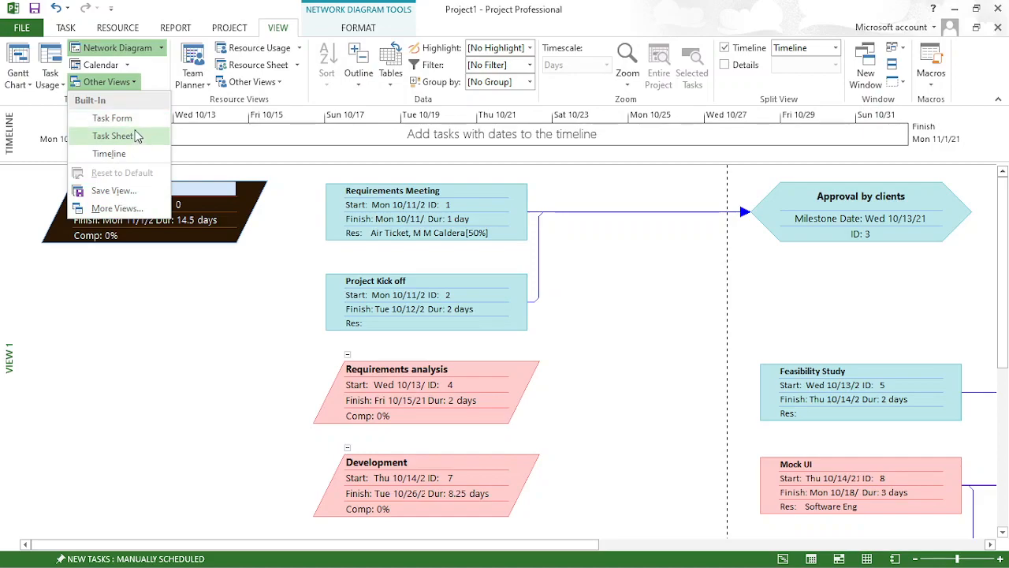
left_click(136, 137)
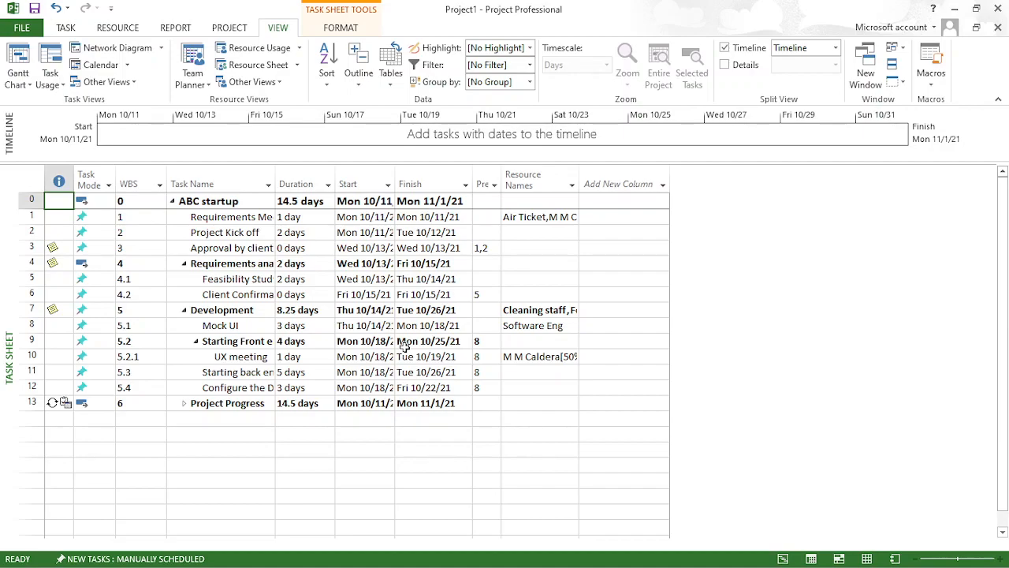
key("alt+F4")
key("Return")
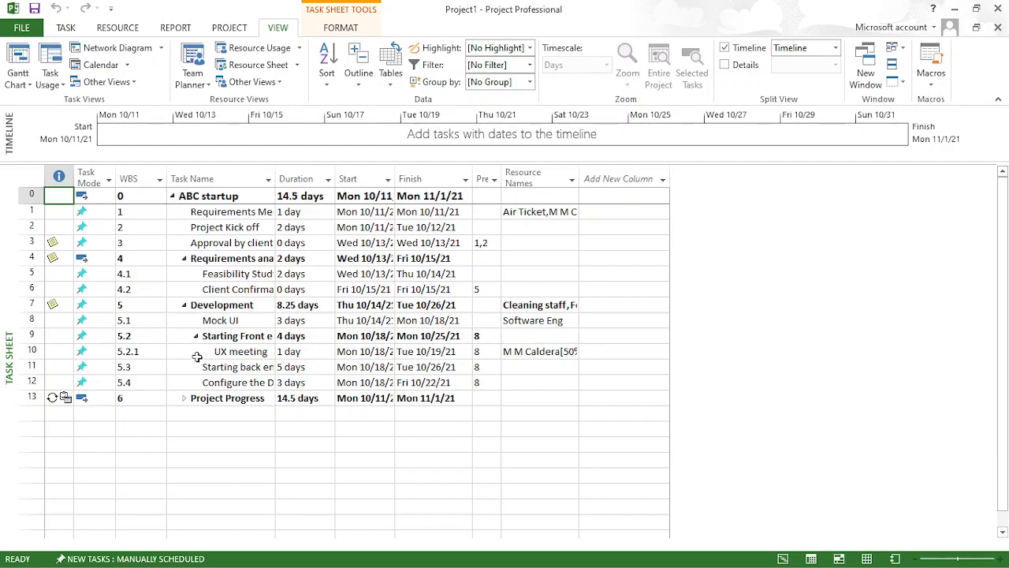
- Italicize the Feasibility Study task name and undo that formatting
left_click(66, 28)
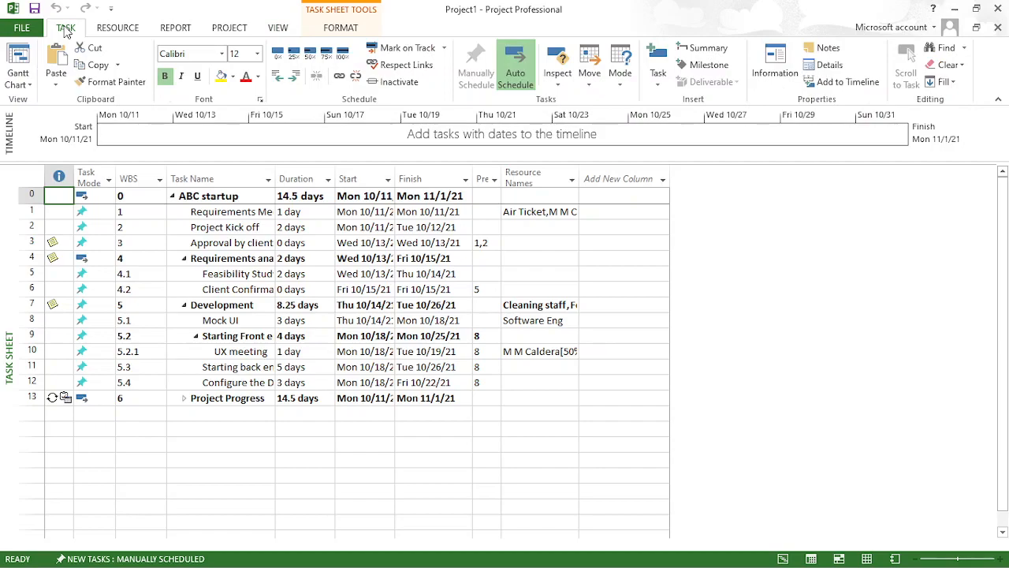
left_click(250, 273)
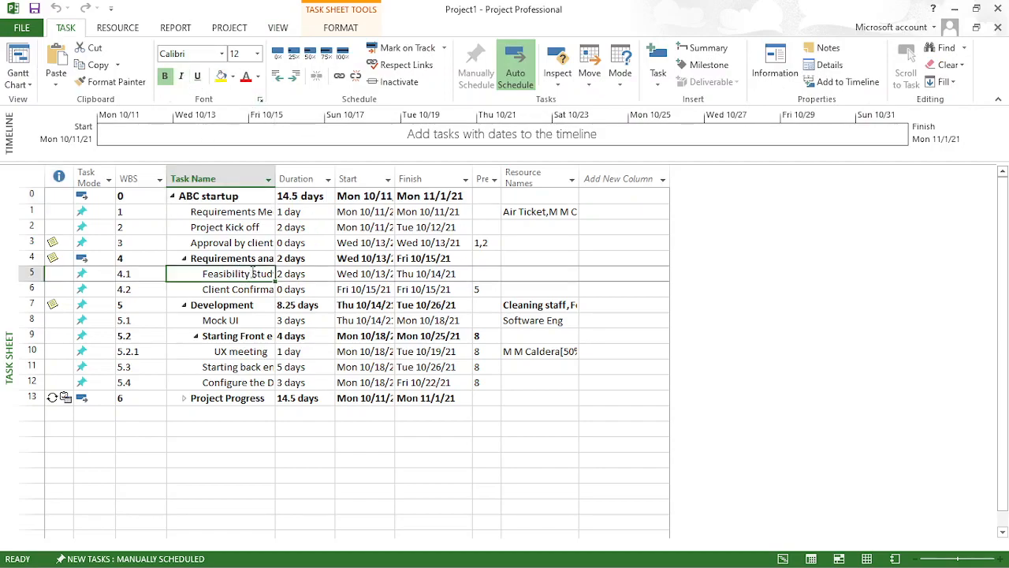
left_click(181, 76)
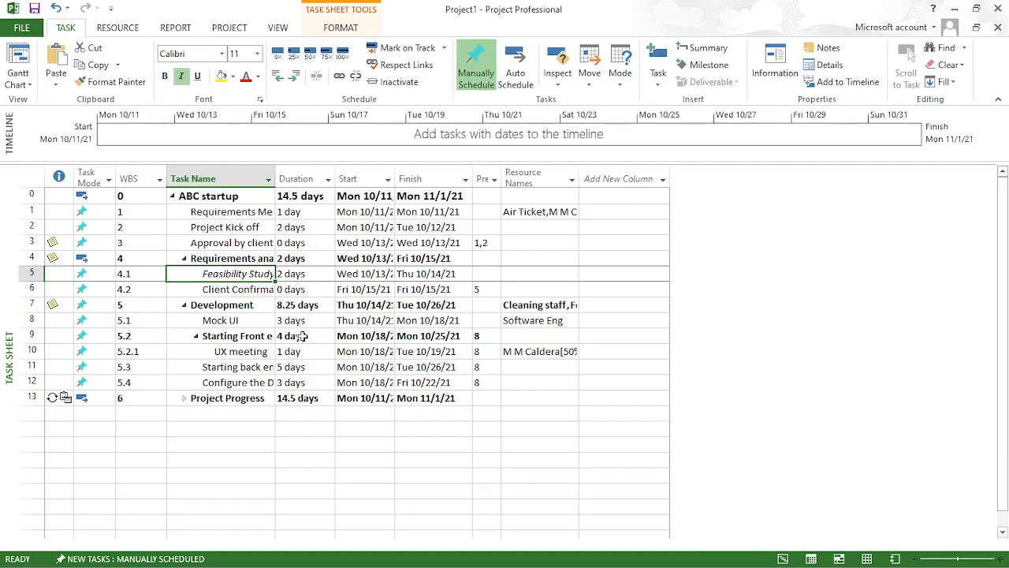
key("ctrl+z")
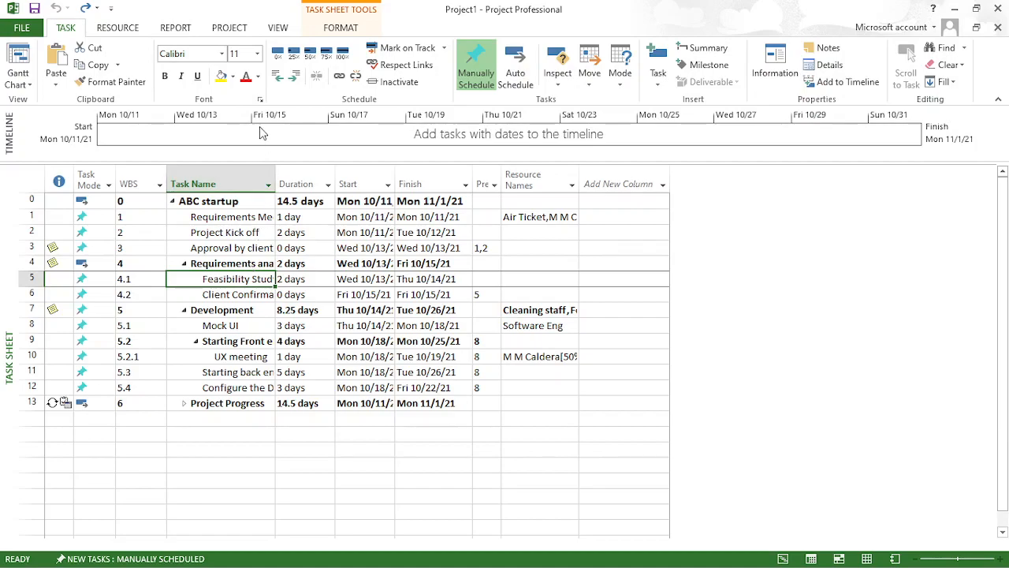
- Review the project's Export and Save As options, and switch the schedule to the Task Usage view
left_click(25, 28)
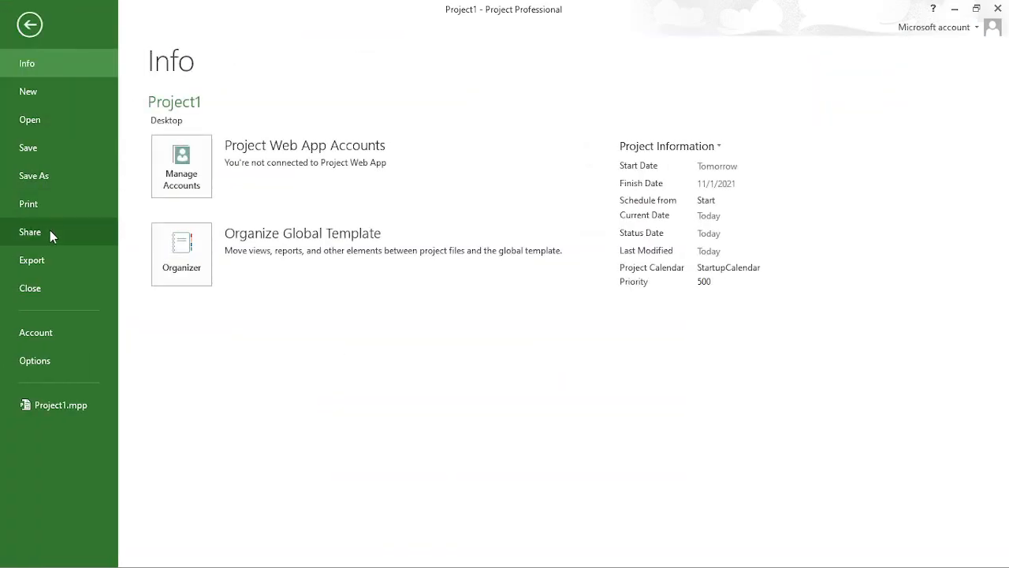
left_click(50, 258)
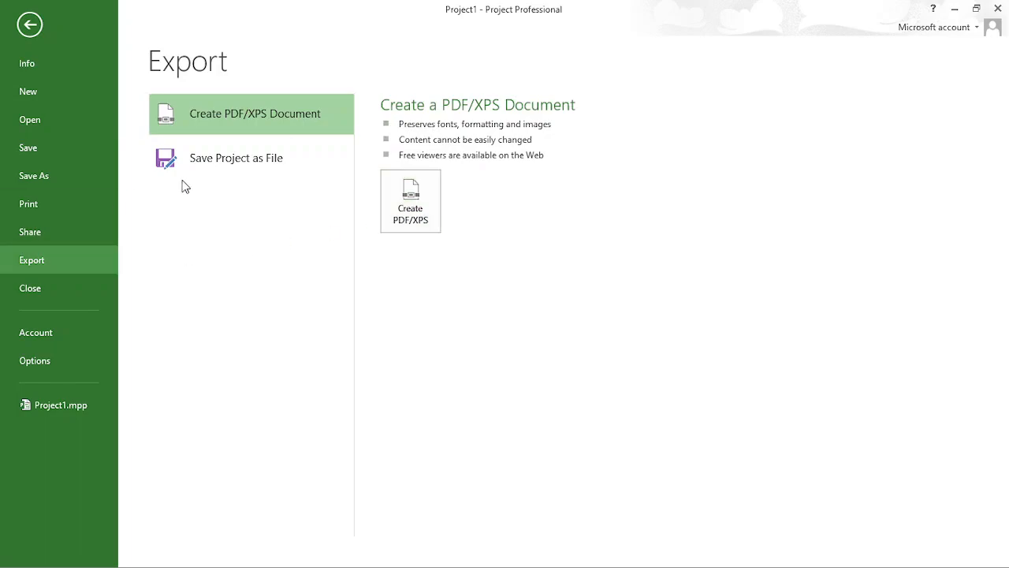
left_click(44, 179)
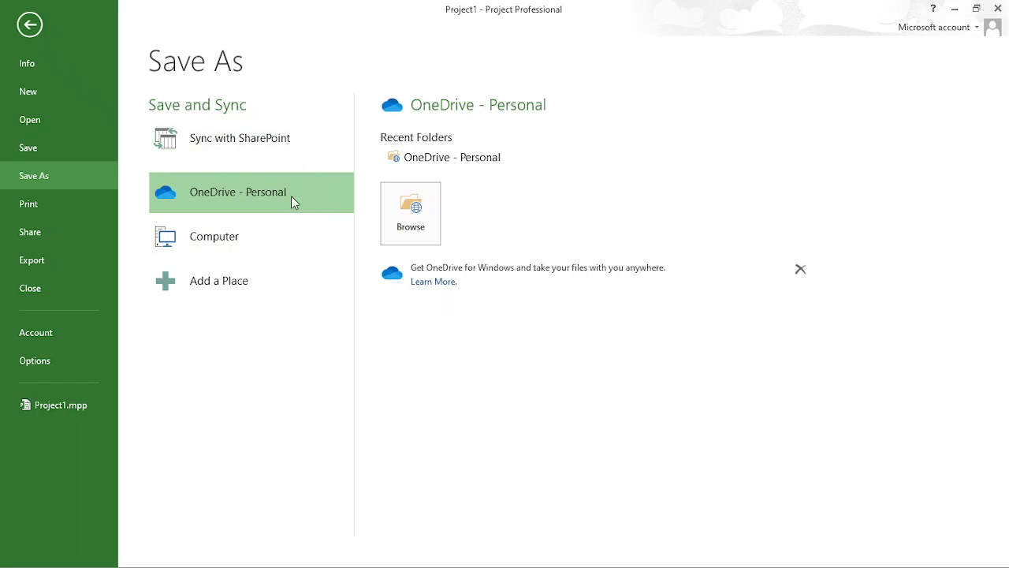
left_click(37, 28)
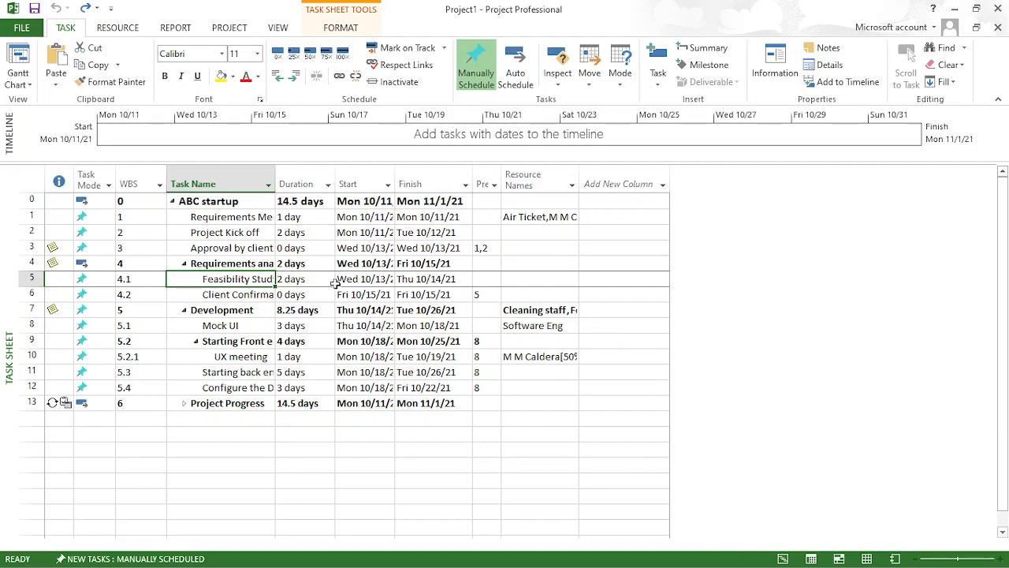
left_click(836, 559)
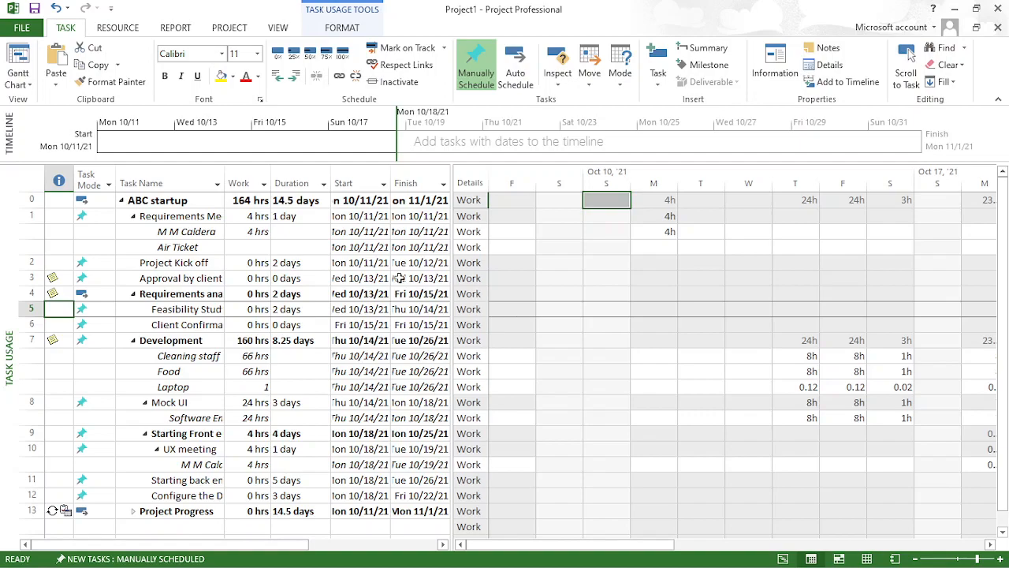
- Review the Task Usage formatting options and switch the schedule to the Timeline view
left_click(407, 230)
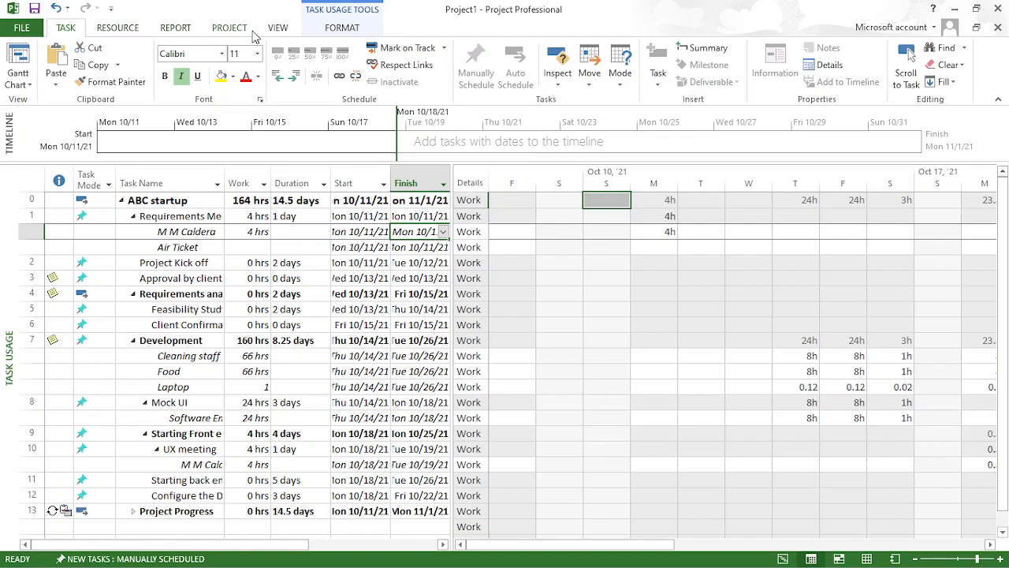
left_click(340, 29)
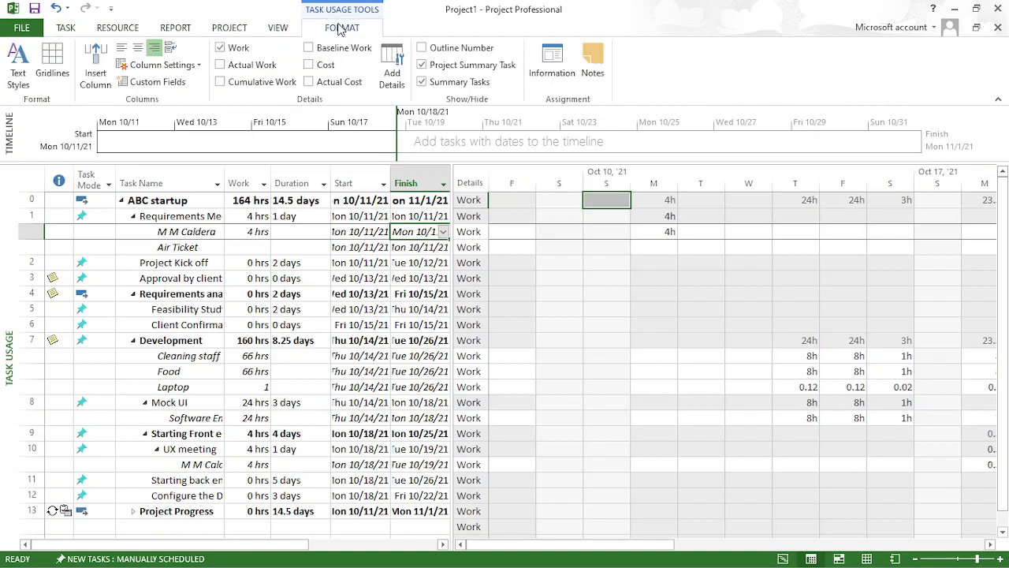
left_click(278, 28)
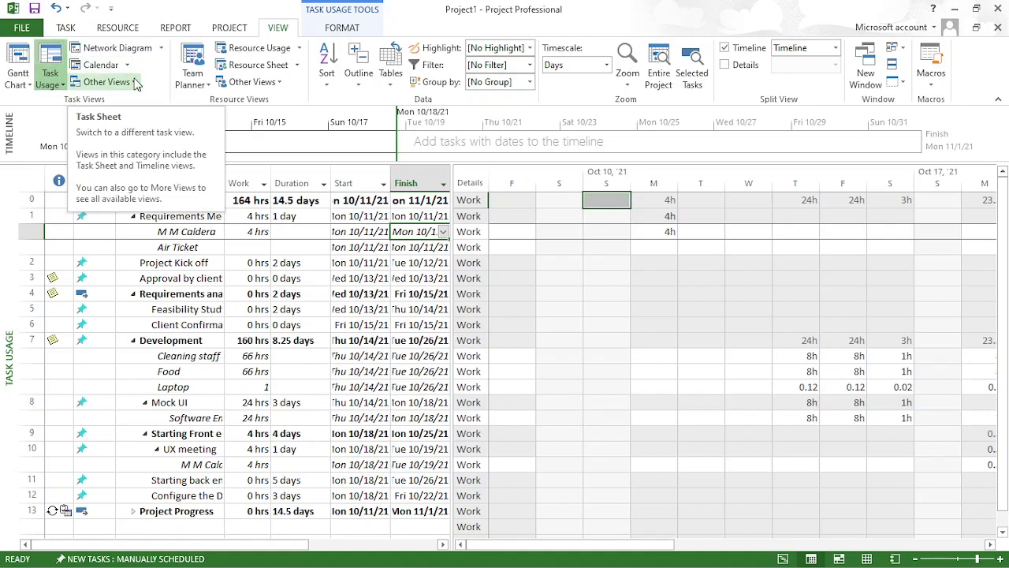
left_click(106, 82)
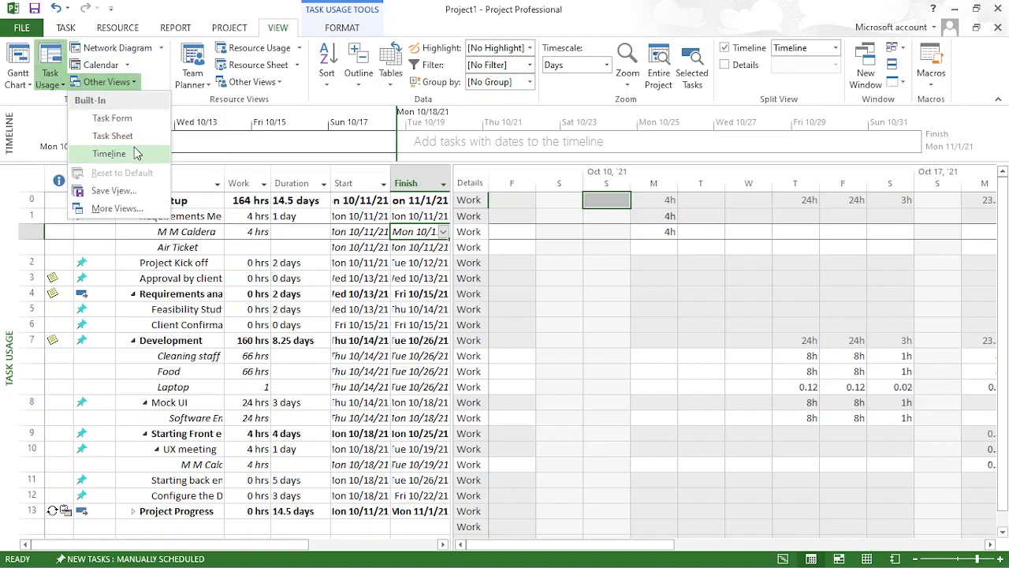
left_click(110, 153)
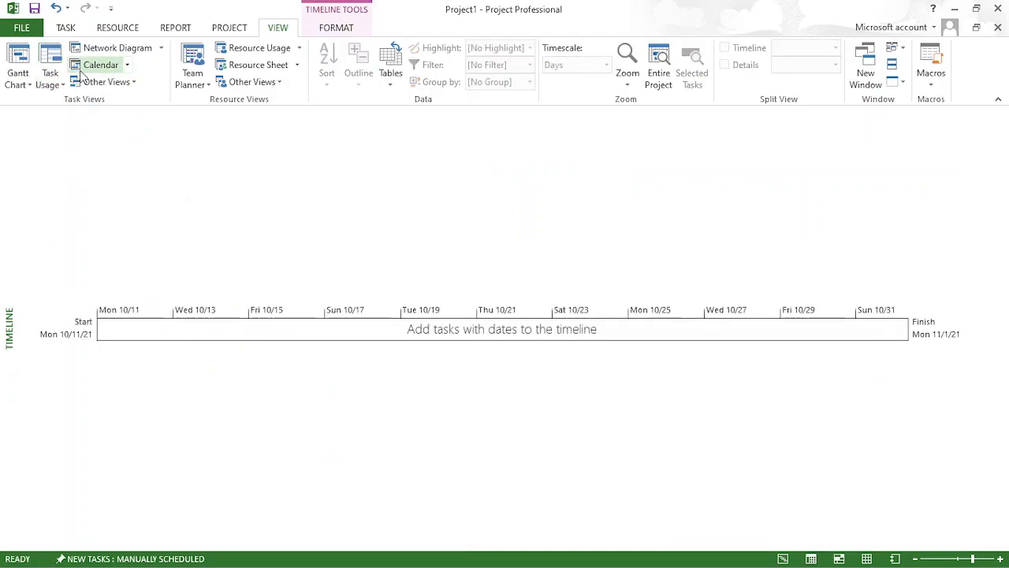
- Display the schedule in the Task Sheet view, followed by the Task Form view
left_click(132, 84)
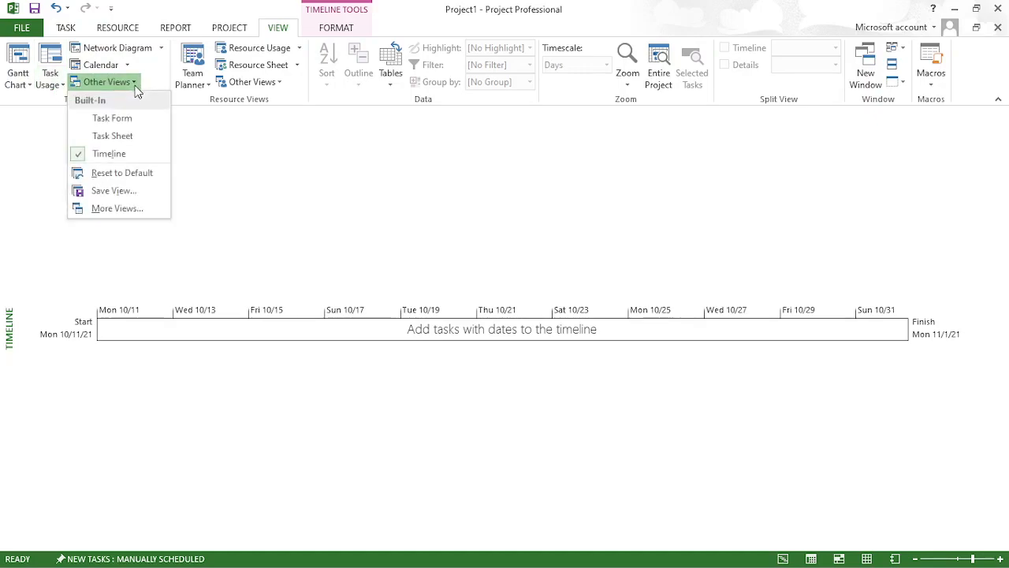
left_click(133, 135)
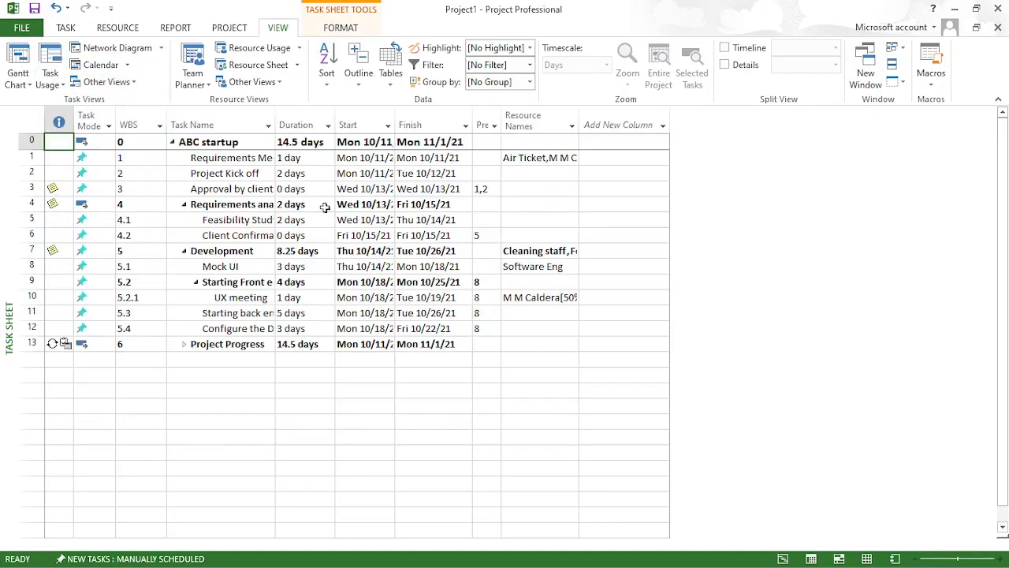
left_click(131, 82)
left_click(133, 119)
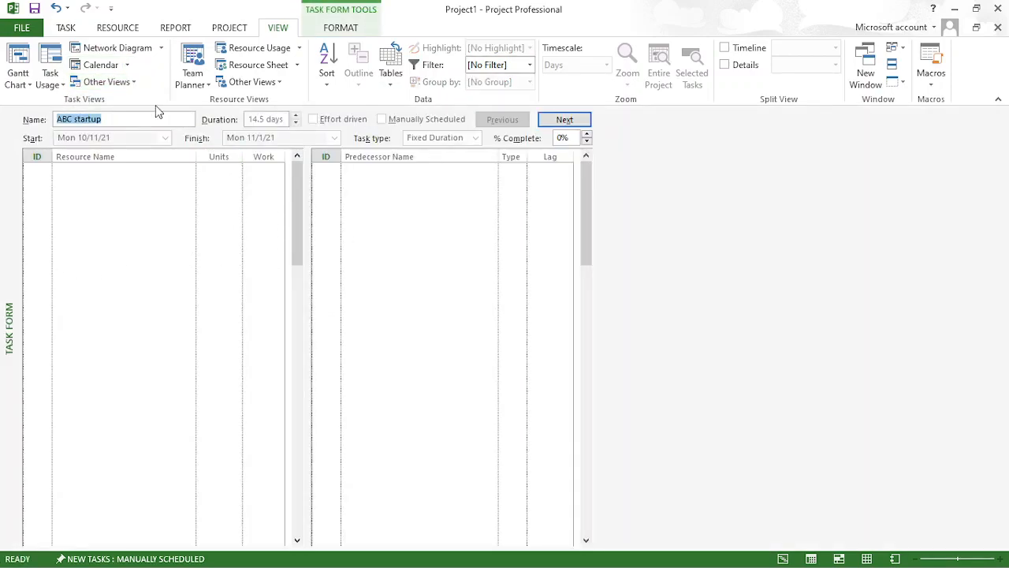
- Show the Timeline view again and return the schedule to the Task Usage view
left_click(131, 82)
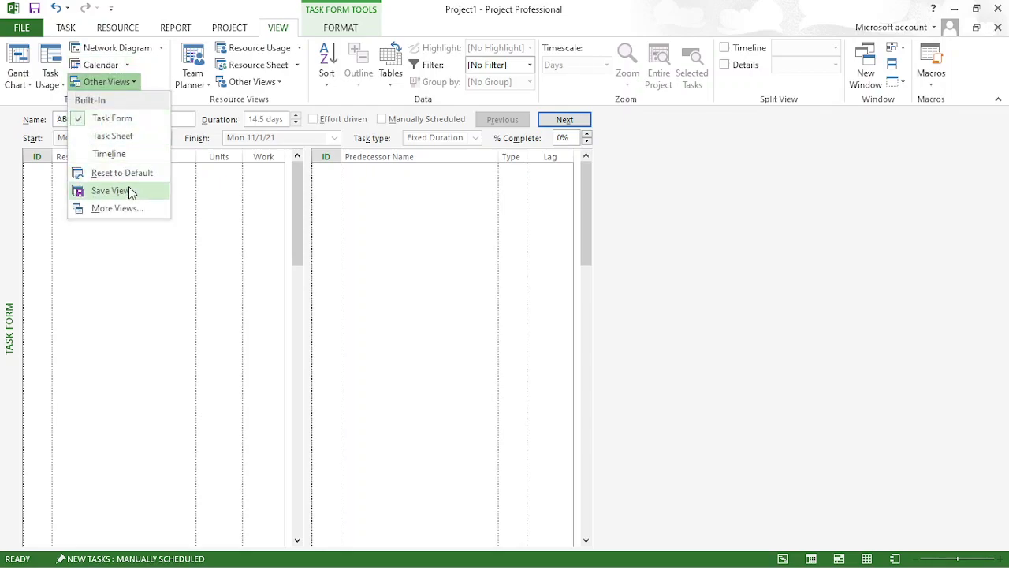
left_click(132, 154)
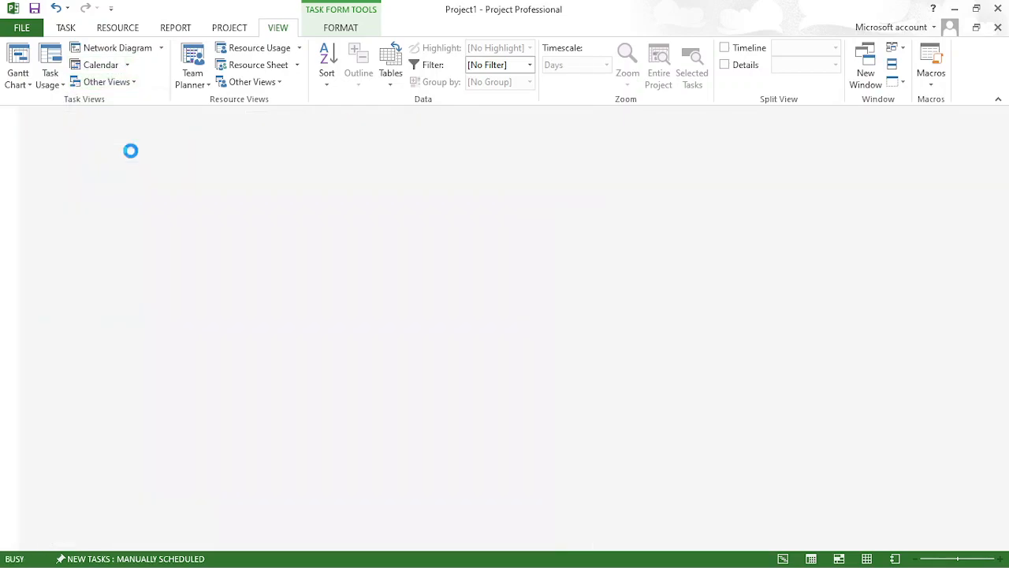
left_click(62, 79)
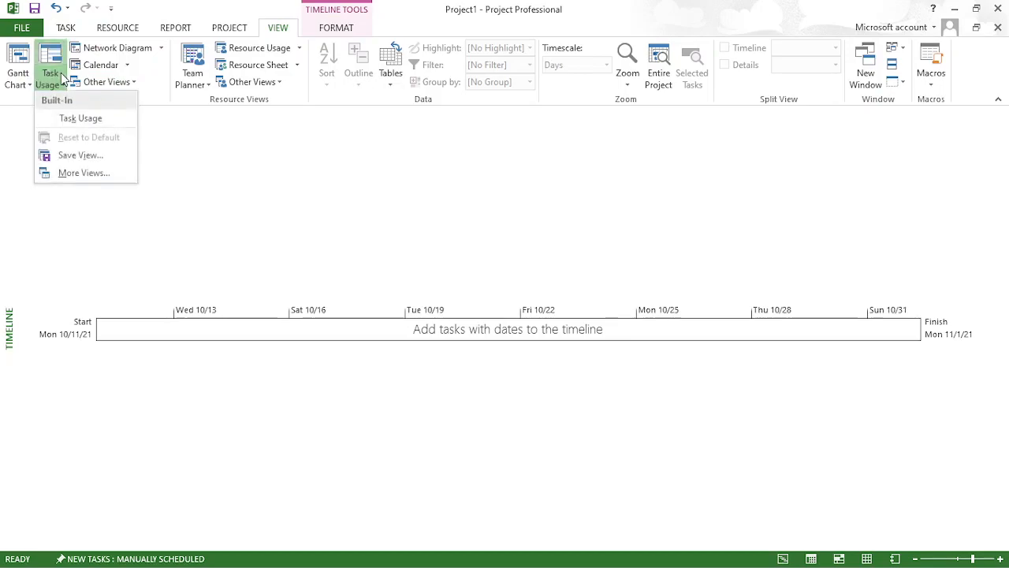
left_click(95, 117)
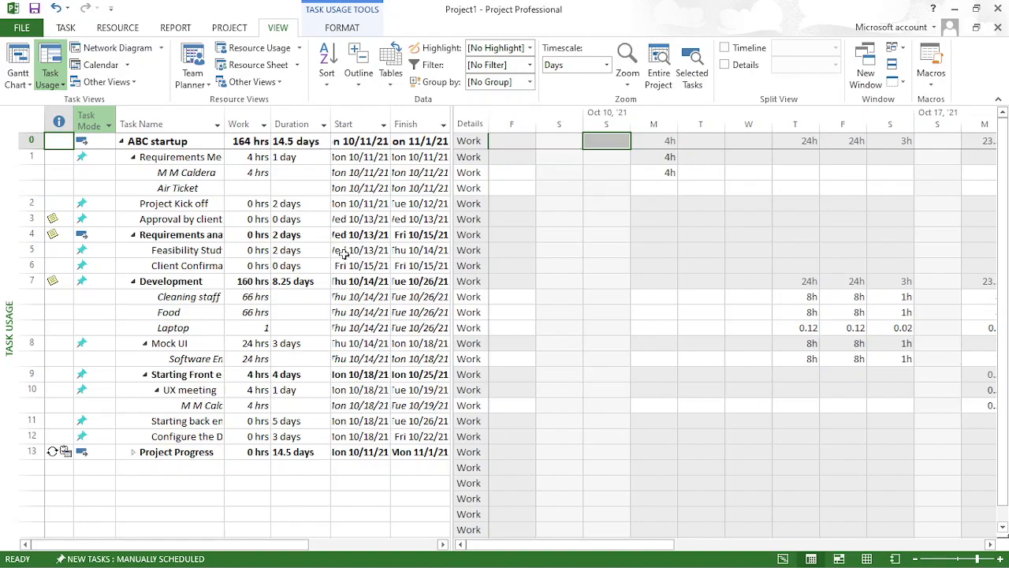
- Switch to the Teams meeting, minimize its window, and accept saving the changes to Project1
key("alt+Tab")
key("alt+Tab")
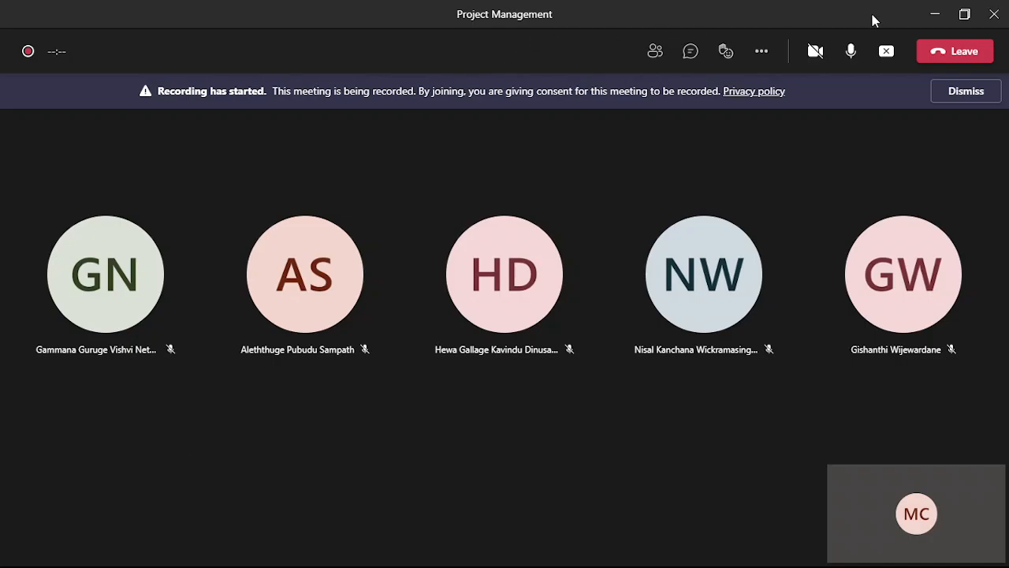
left_click(934, 14)
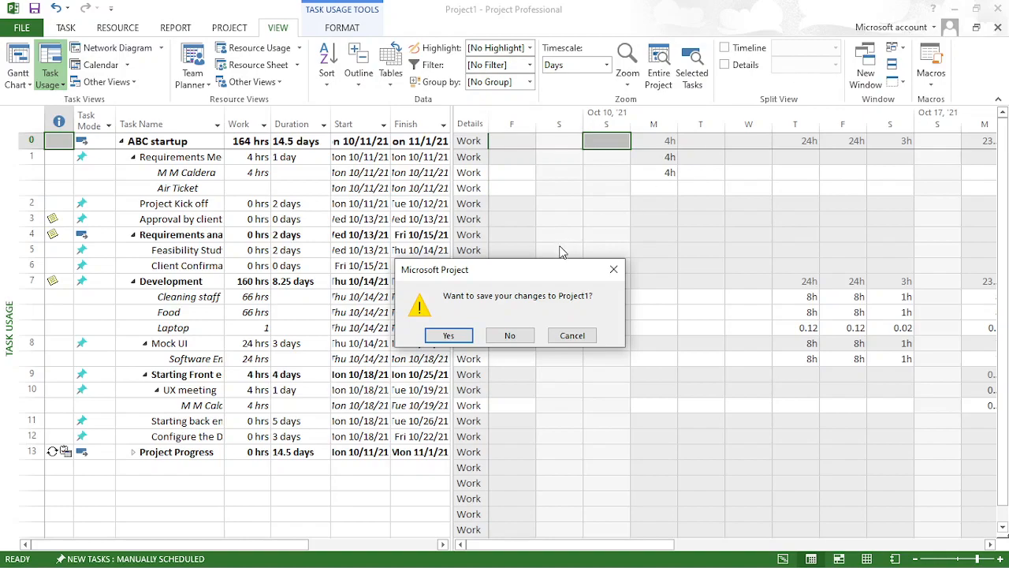
left_click(448, 336)
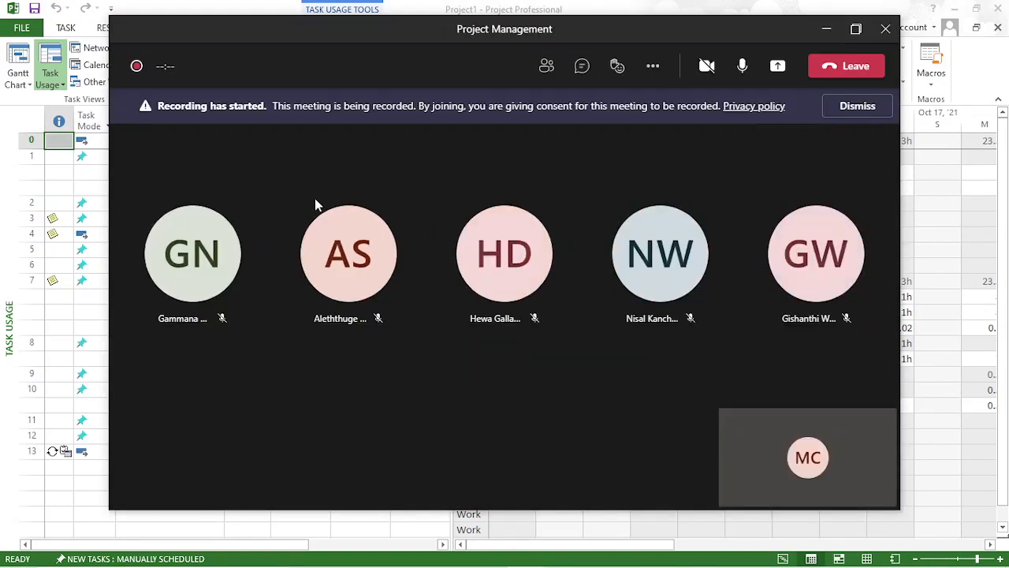
- Minimize the remaining meeting window, close the saved project, and switch to OBS
left_click(826, 30)
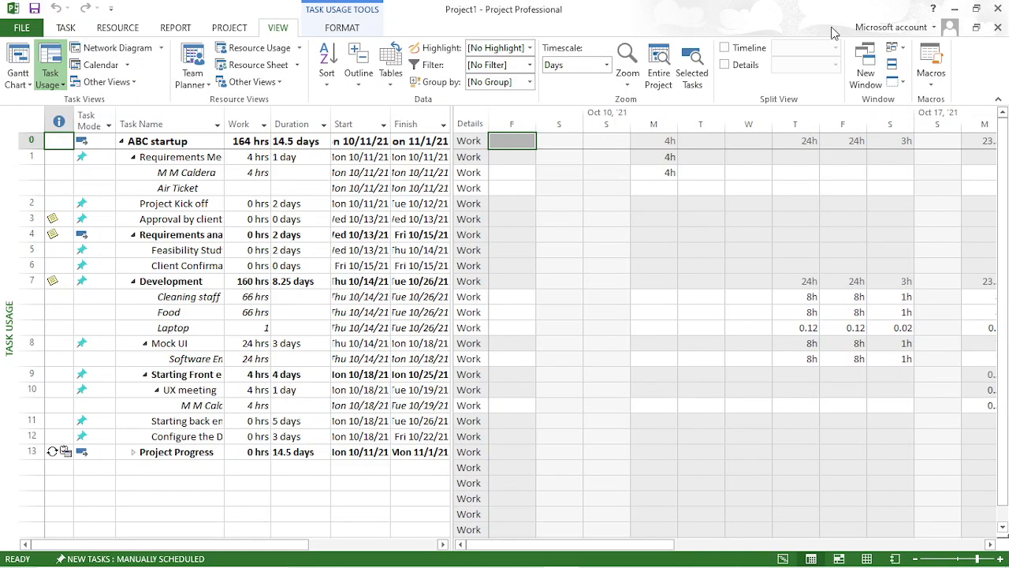
left_click(957, 8)
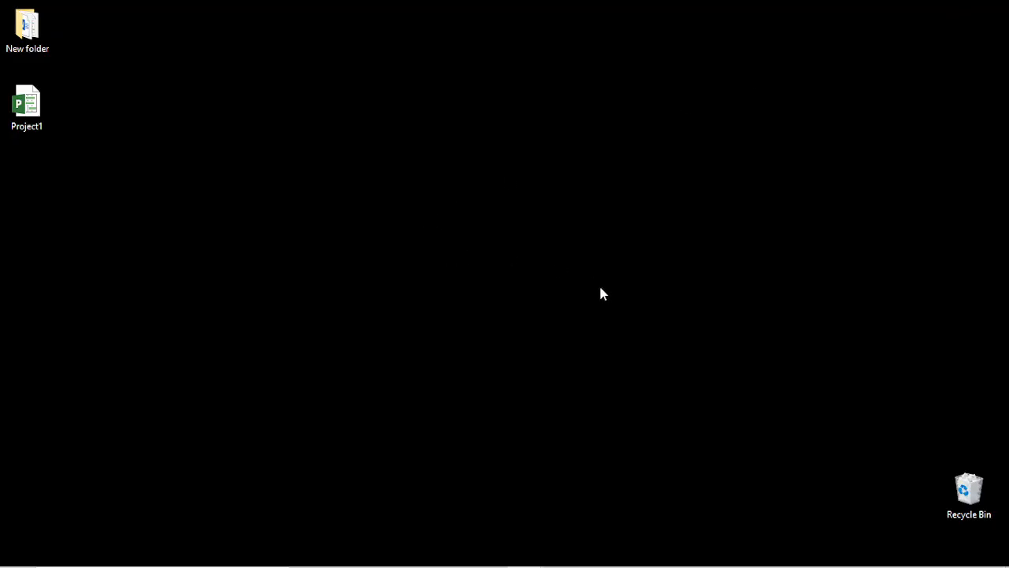
left_click(565, 554)
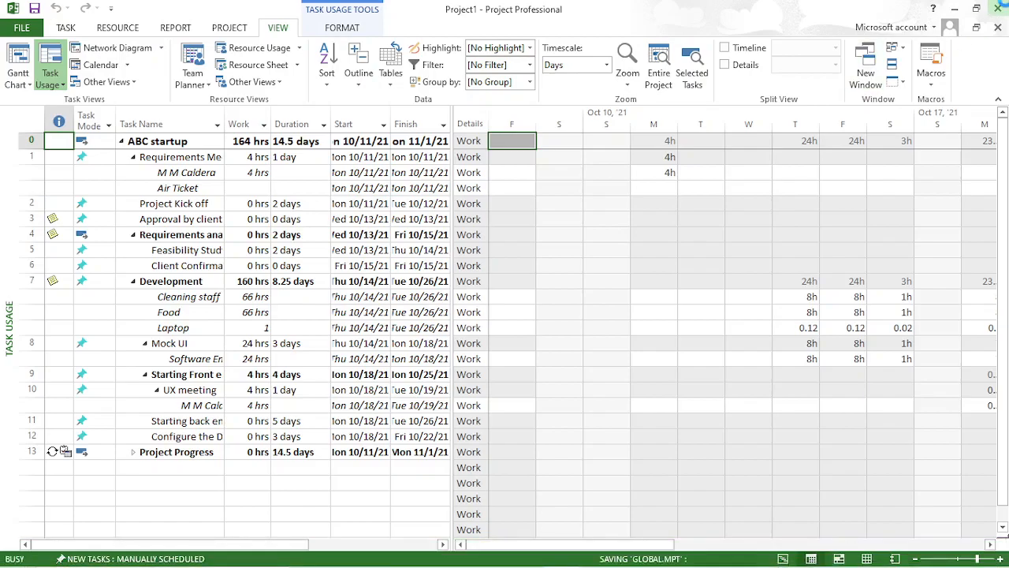
left_click(998, 7)
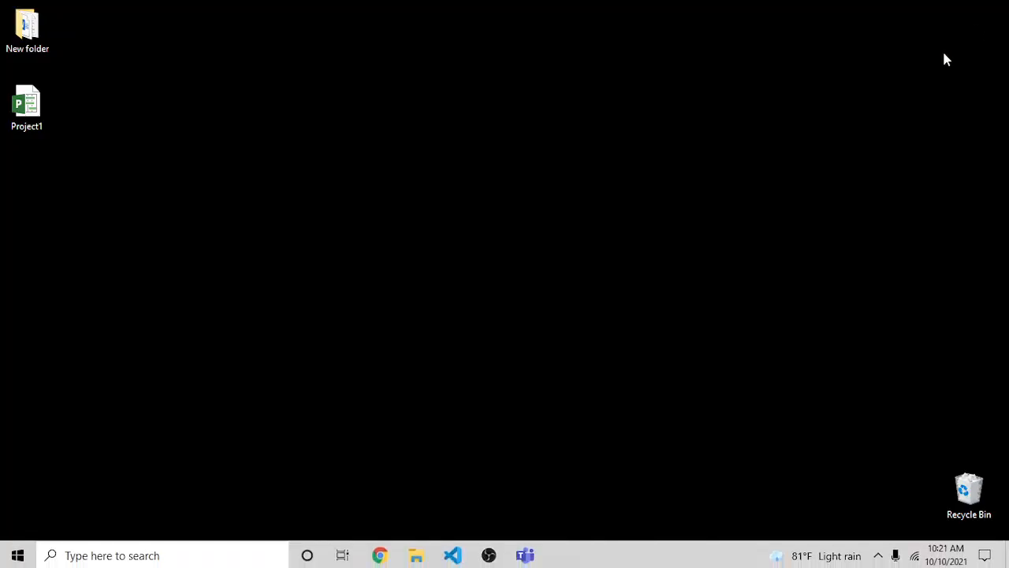
left_click(489, 555)
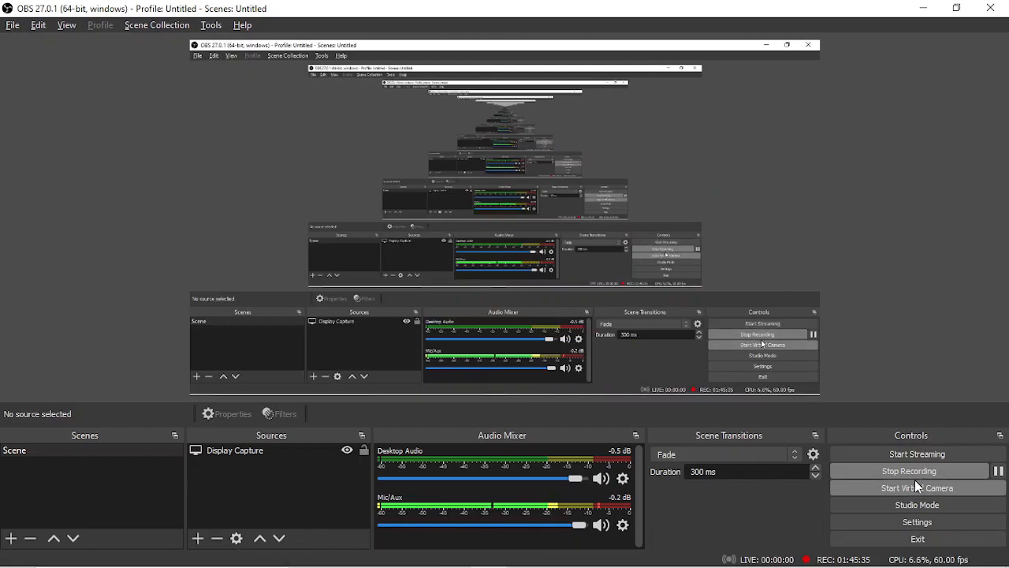